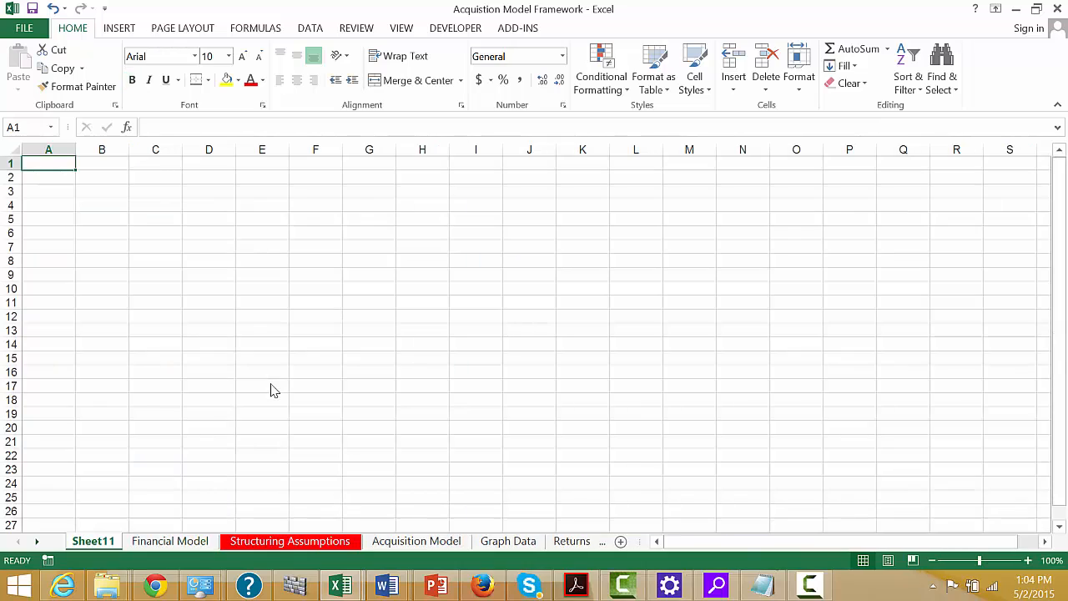
Rename the worksheet Sheet11 as Summary
double_click(90, 541)
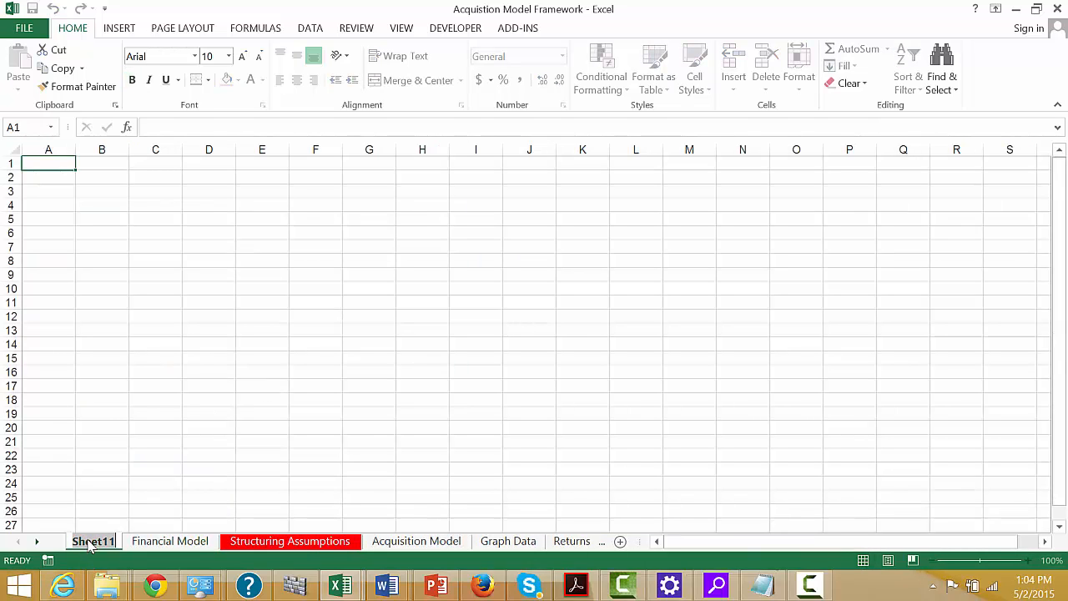
type("Summary")
key("Return")
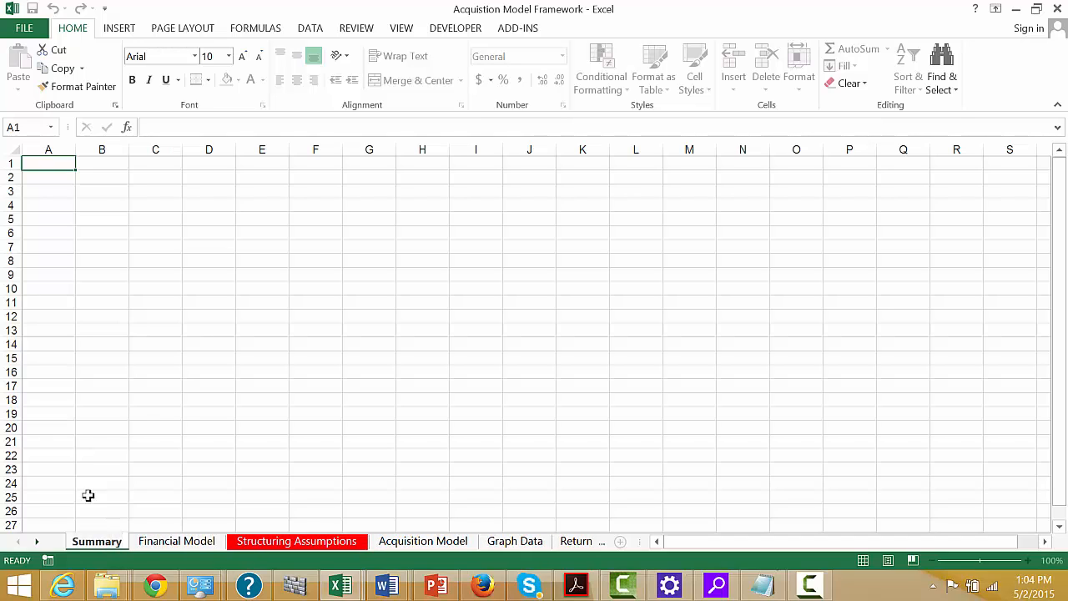
Narrow columns A to C on the Summary sheet to slim indent columns
left_click(221, 303)
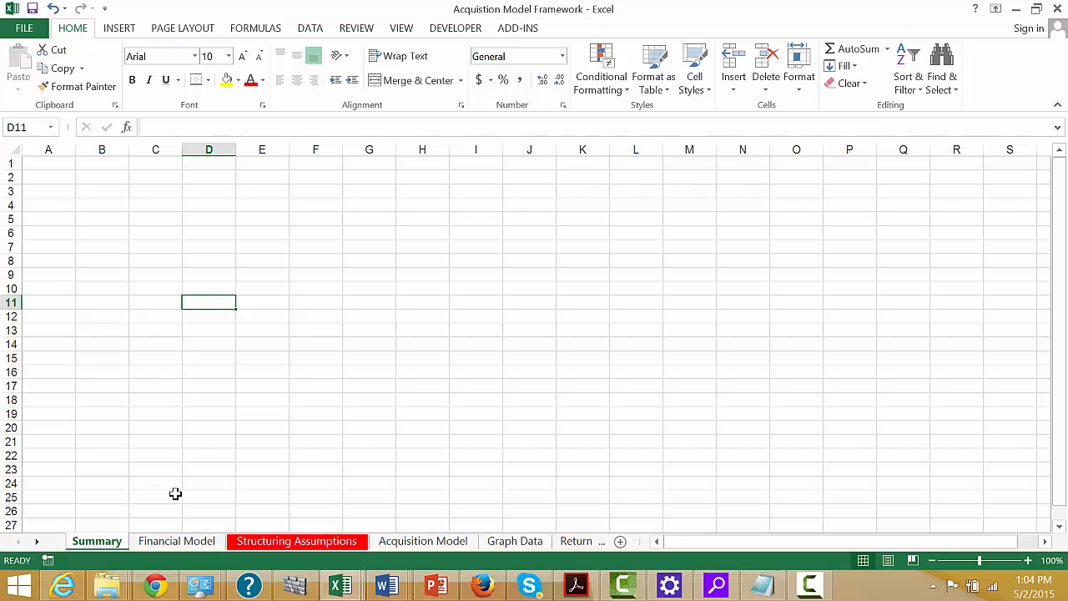
key("Left")
key("Up")
key("Up")
key("Up")
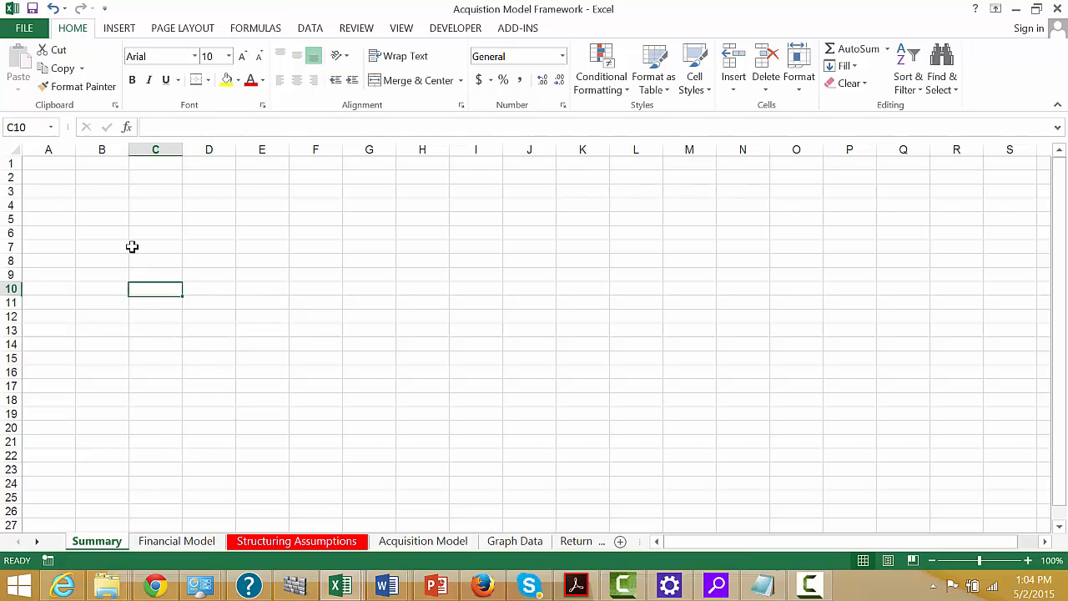
key("Up")
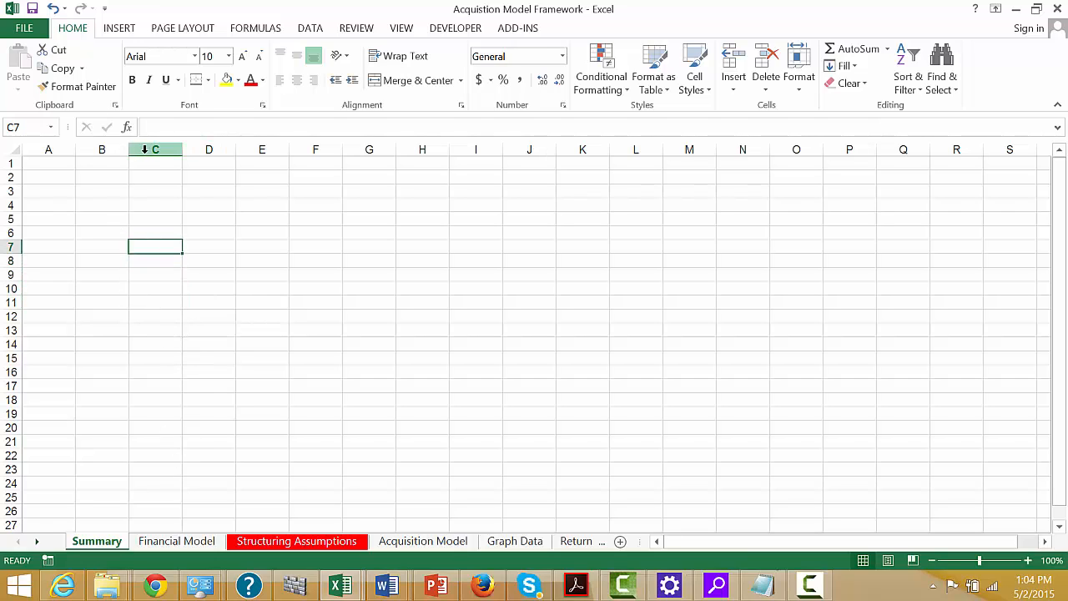
mouse_move(153, 150)
left_mouse_down()
mouse_move(8, 148)
mouse_move(30, 149)
left_mouse_up()
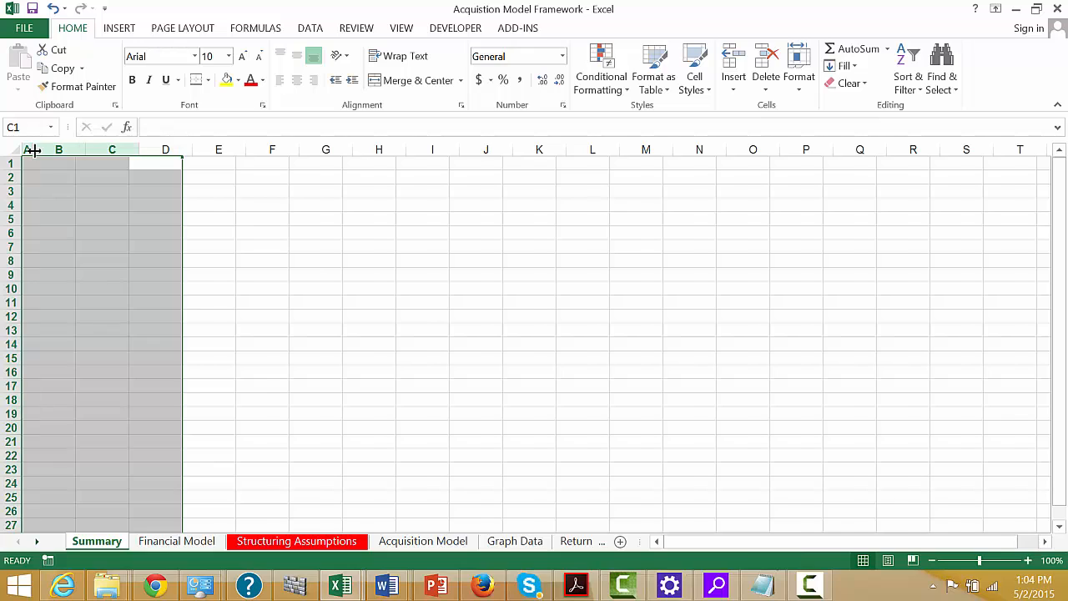
Enter the heading Assumptions in cell A1
left_click(25, 175)
key("Up")
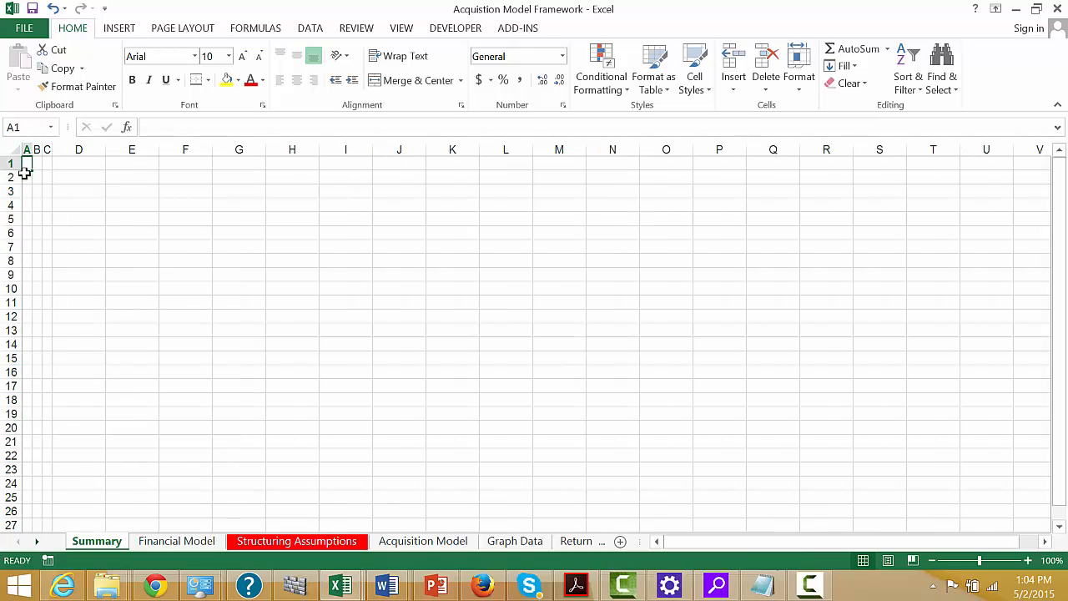
type("Assu")
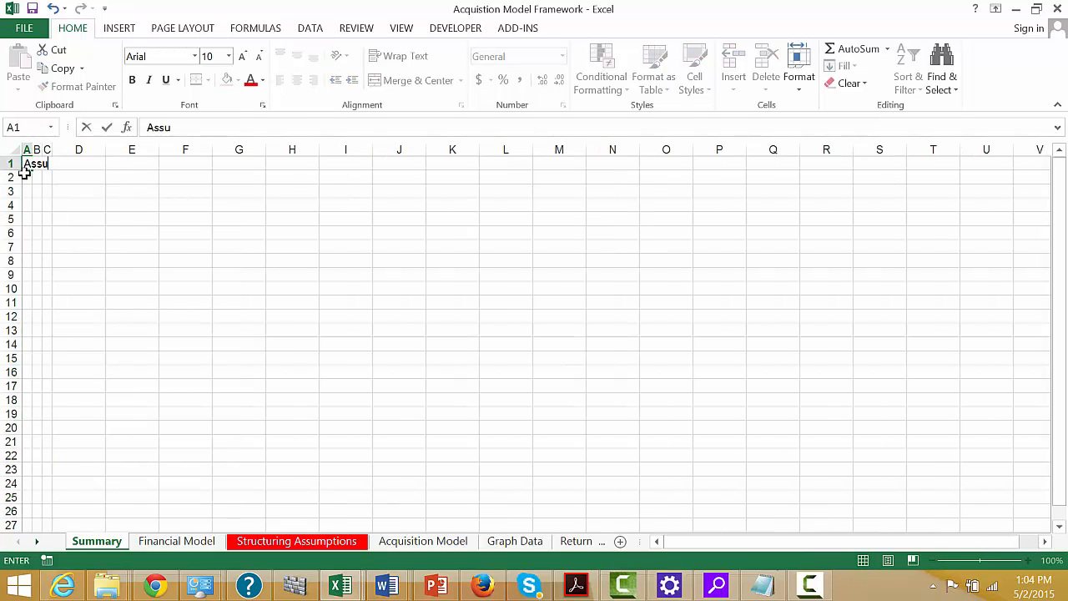
type("mptions")
key("Return")
Enter the labels Revenues, COGS Pct and Salary Growth in B2:B4, and widen column D beside them
key("Right")
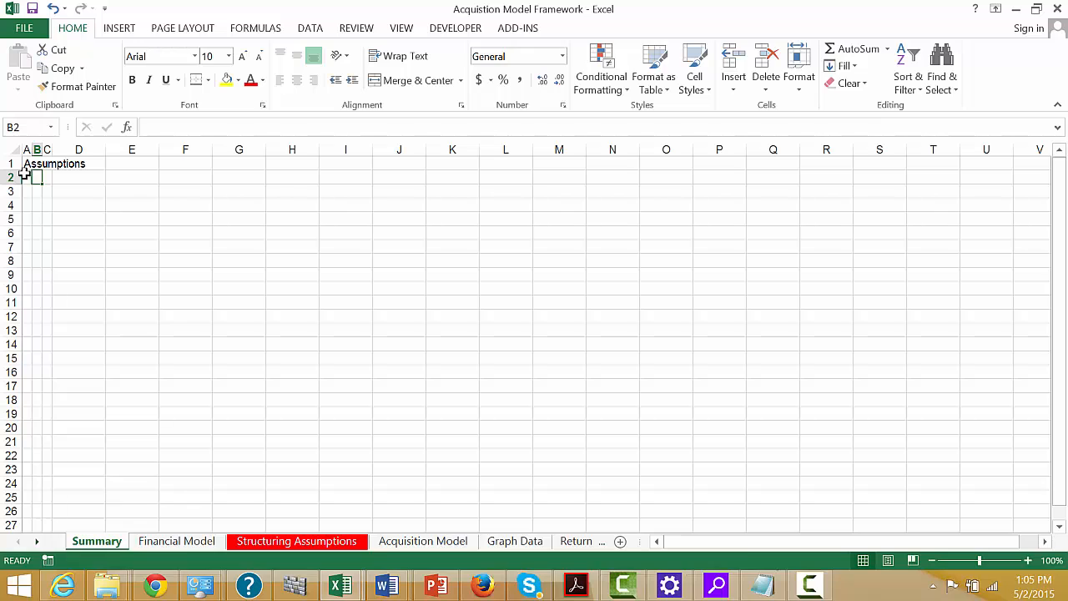
type("Revenues")
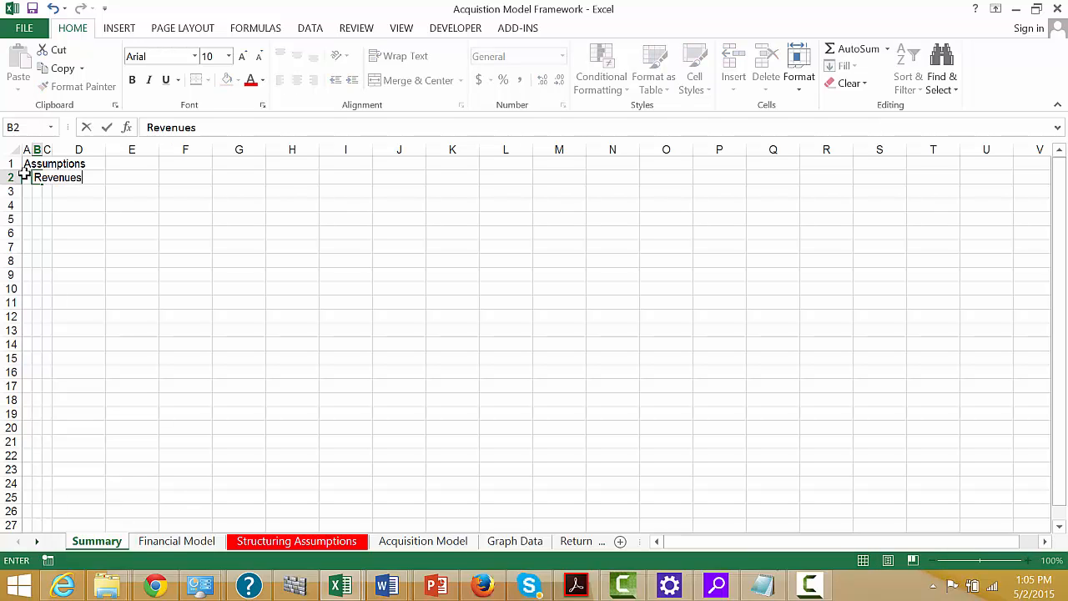
key("Return")
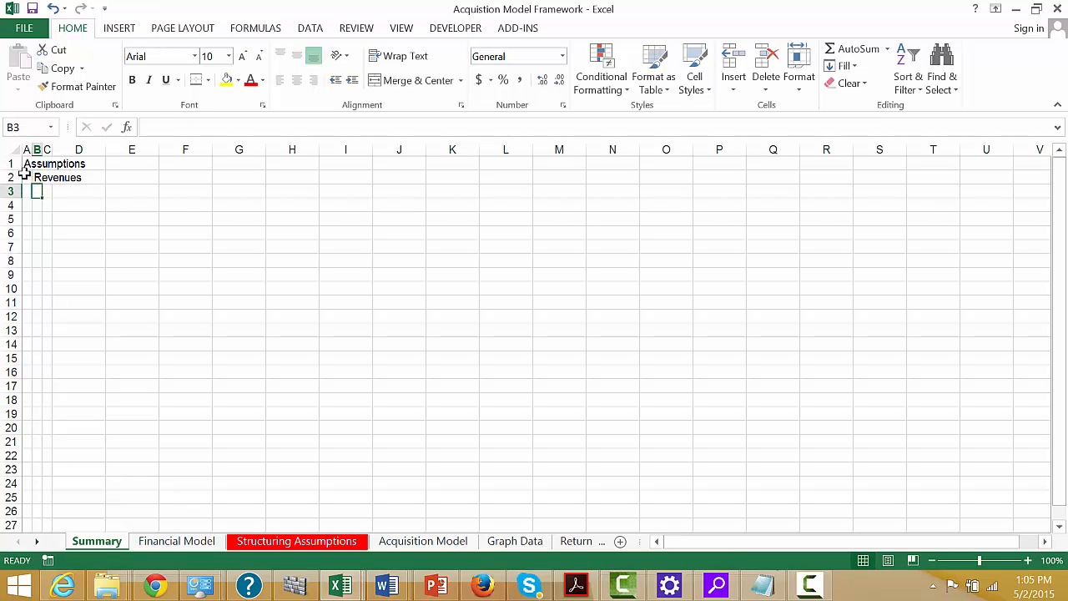
type("T")
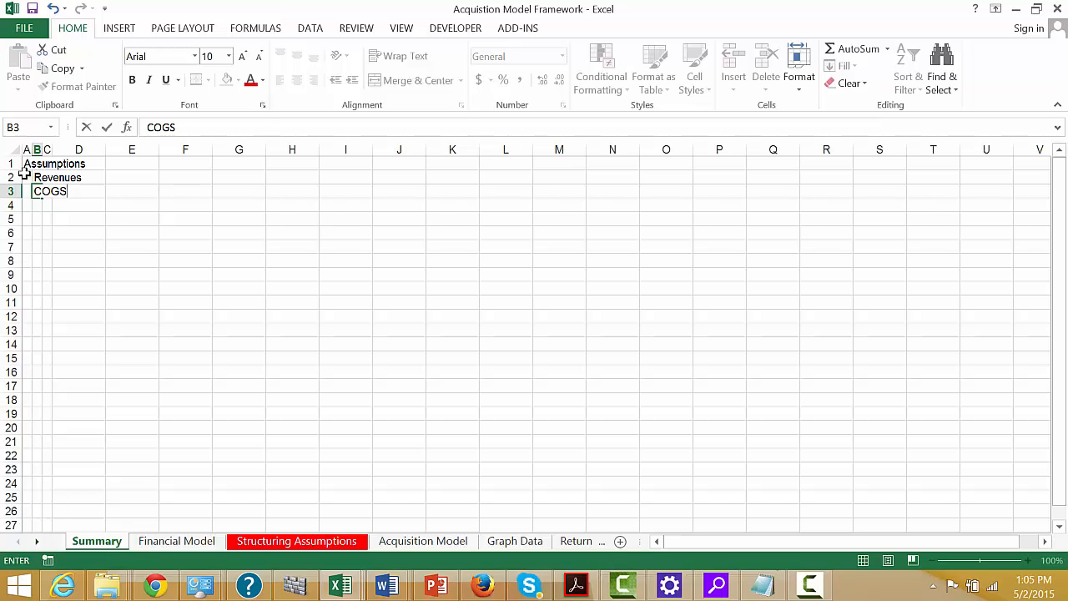
key("Return")
type("S")
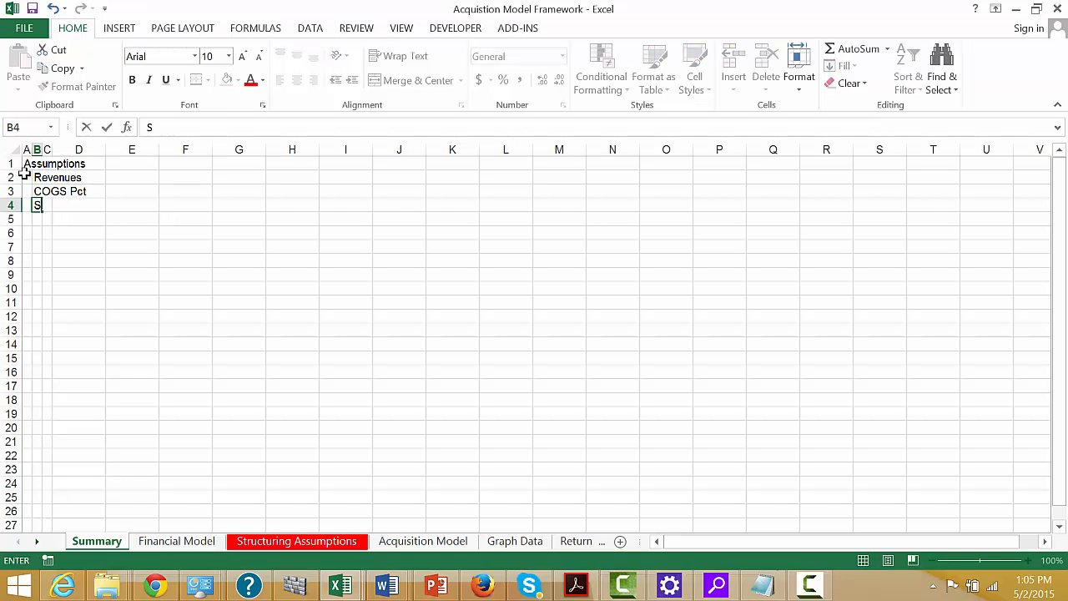
type("alary Gr")
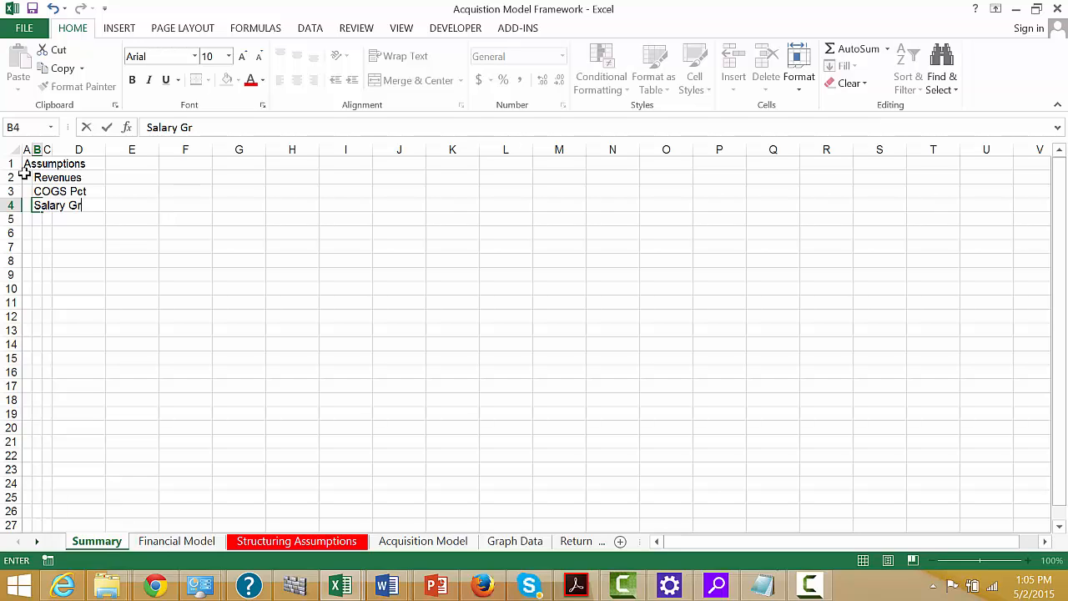
type("owth")
key("Return")
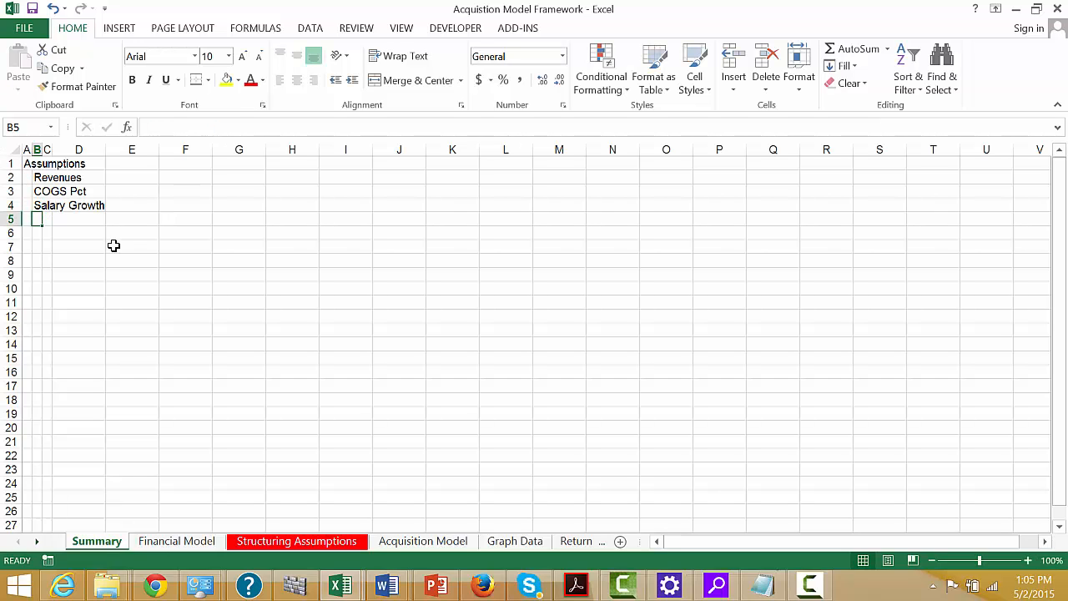
left_click_drag(106, 149, 153, 150)
key("Down")
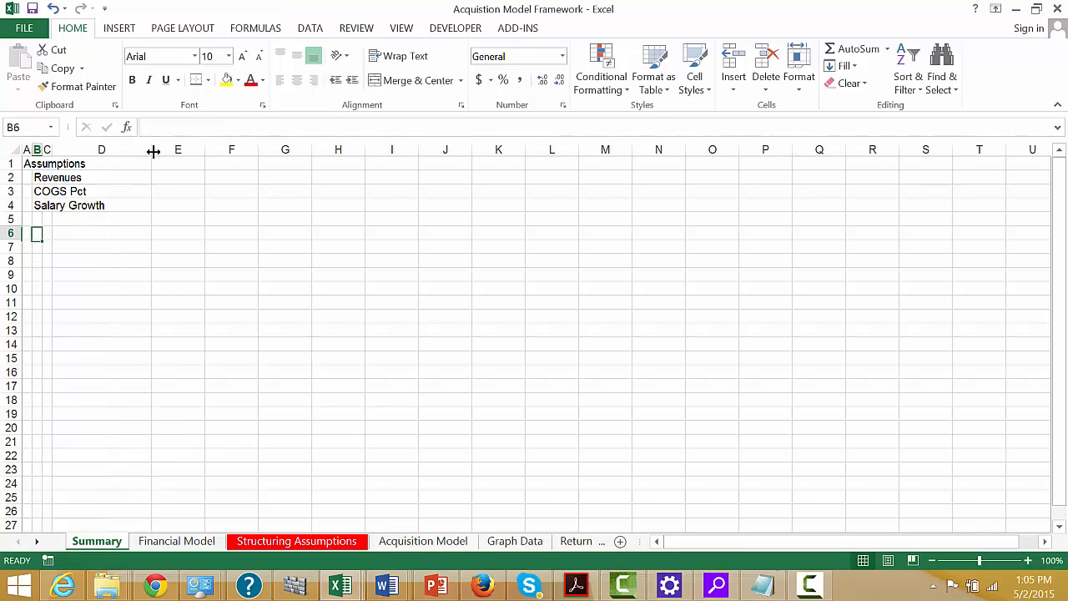
Copy the Method cell E140 of the revenue Percent Growth assumption on the Financial Model sheet
key("Up")
key("Up")
key("Up")
key("Up")
key("Right")
key("Right")
key("Right")
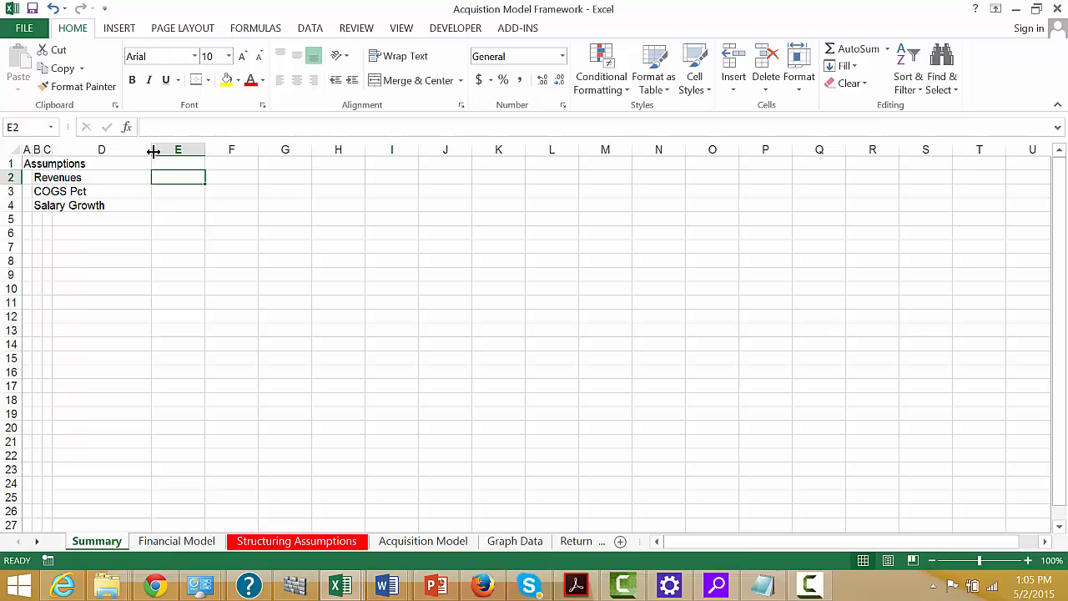
key("ctrl+Page_Down")
key("ctrl+Page_Down")
key("ctrl+Page_Up")
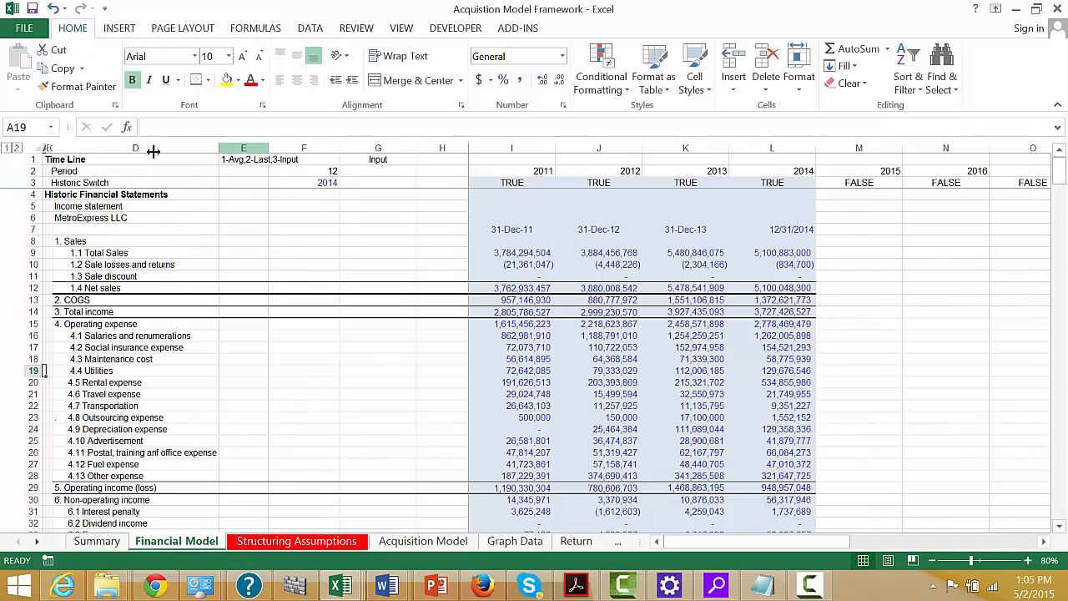
key("Down")
key("Down")
key("ctrl+Down")
key("ctrl+Down")
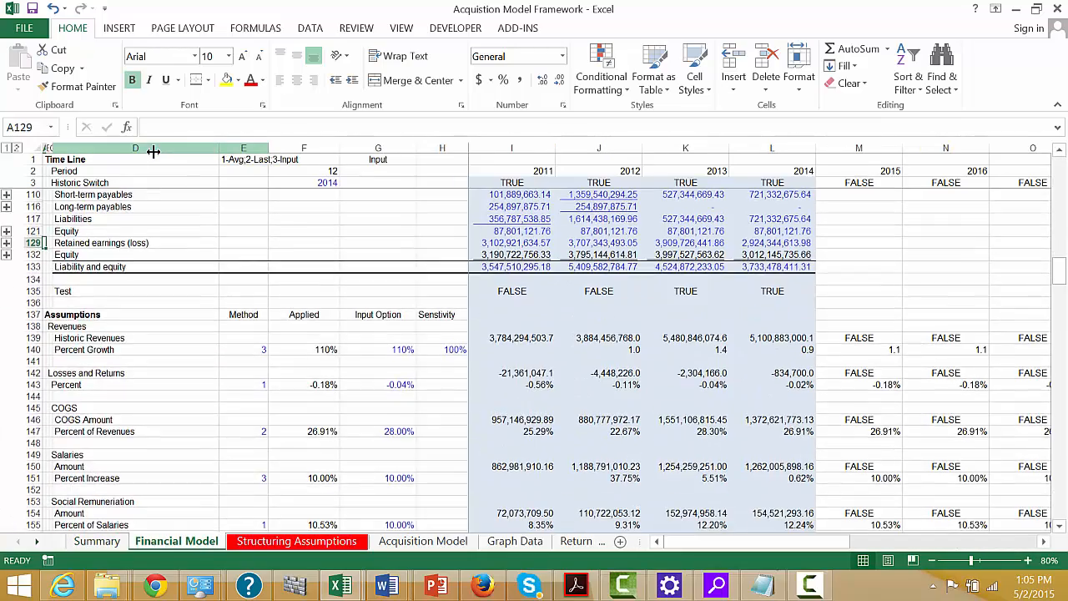
key("Right")
key("Down")
key("Down")
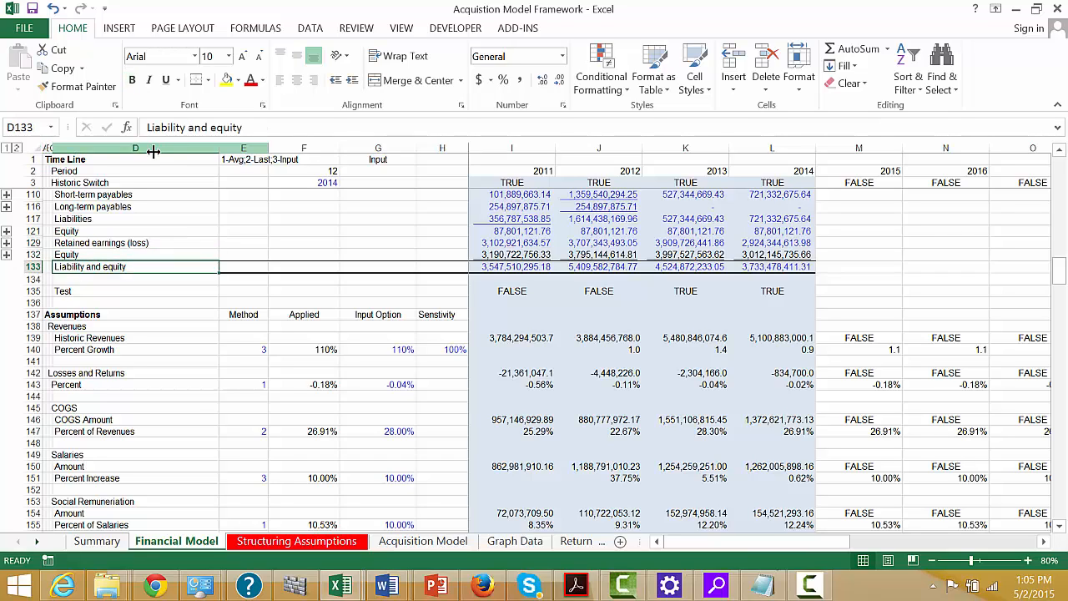
key("Down")
key("Down")
key("Down")
key("Down")
key("Down")
key("Down")
key("Right")
key("Down")
key("Left")
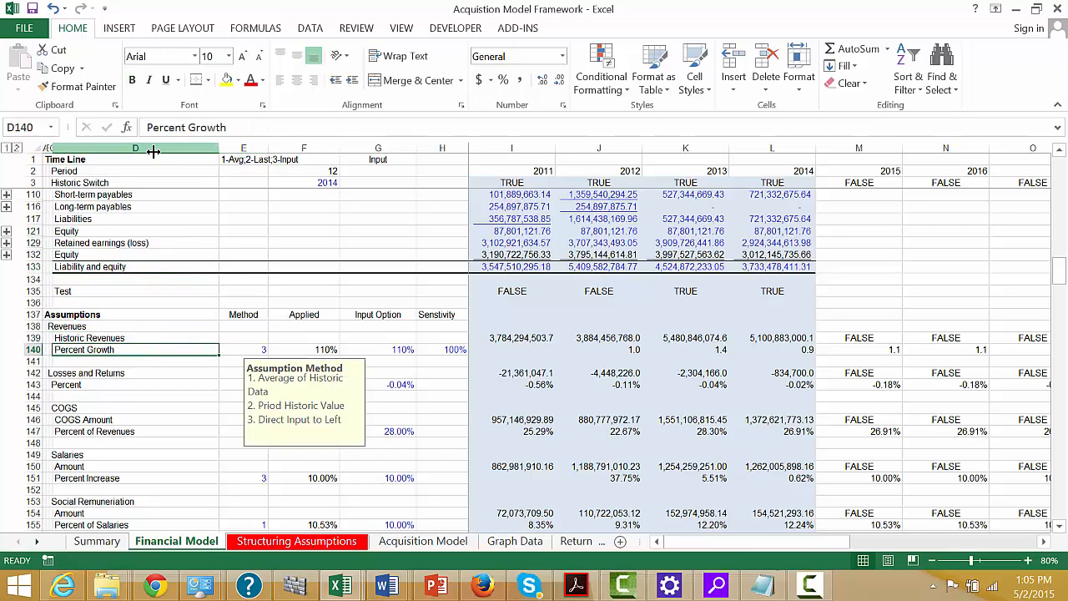
key("Right")
key("ctrl+c")
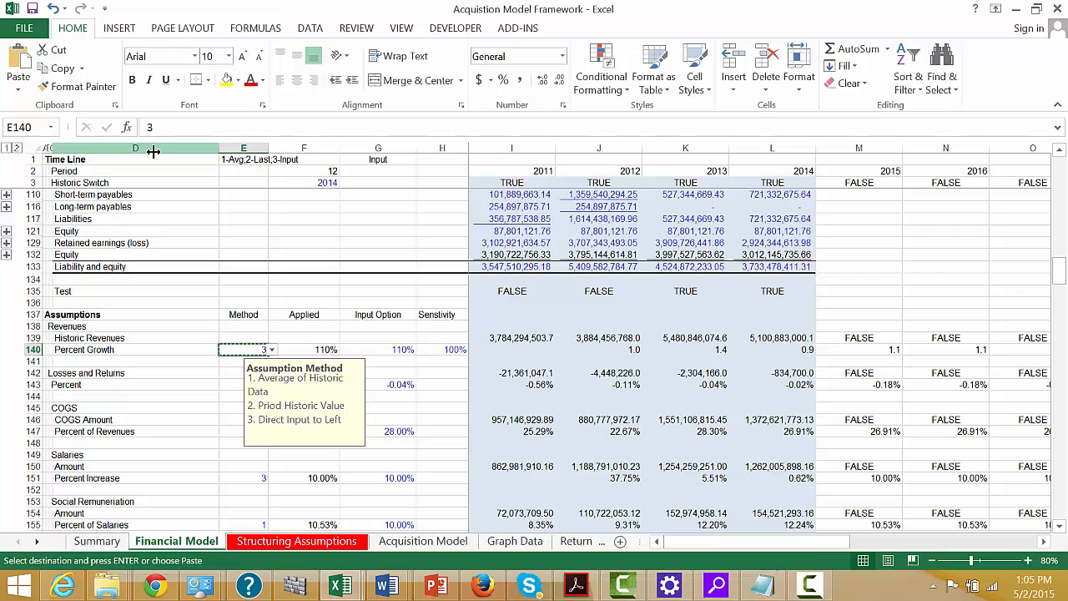
Paste the copied Method cell into E2 beside Revenues on the Summary sheet, and try entering 110 in F2
key("ctrl+Page_Up")
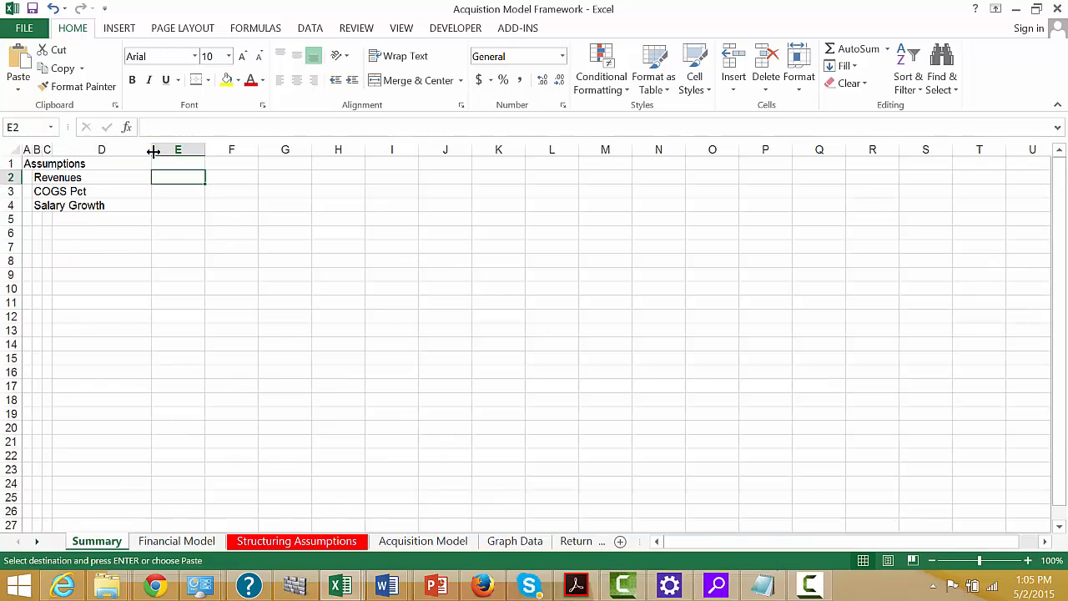
key("ctrl+v")
key("Right")
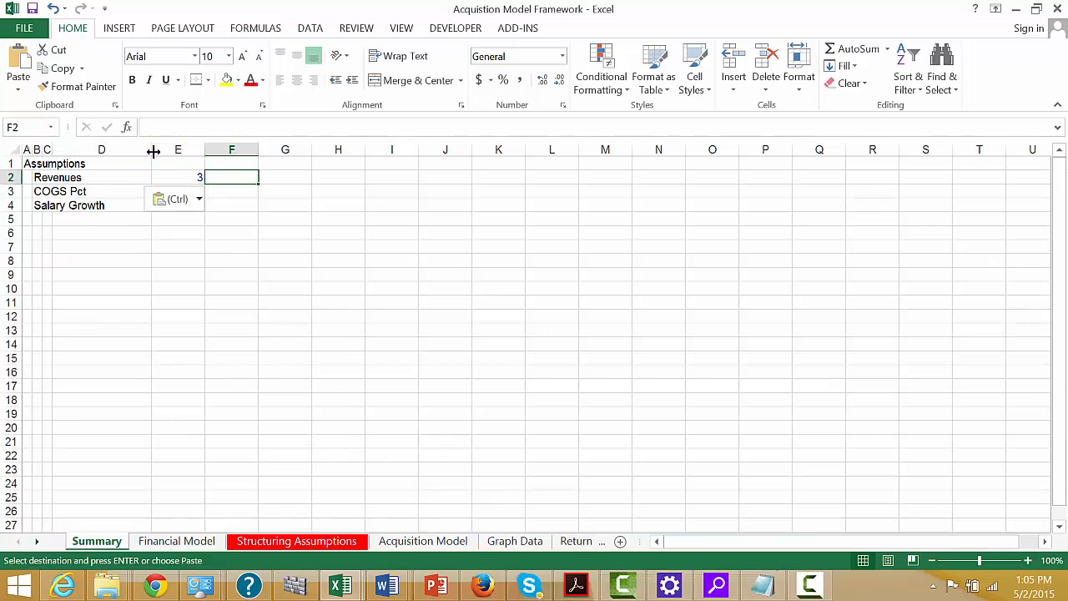
type("110")
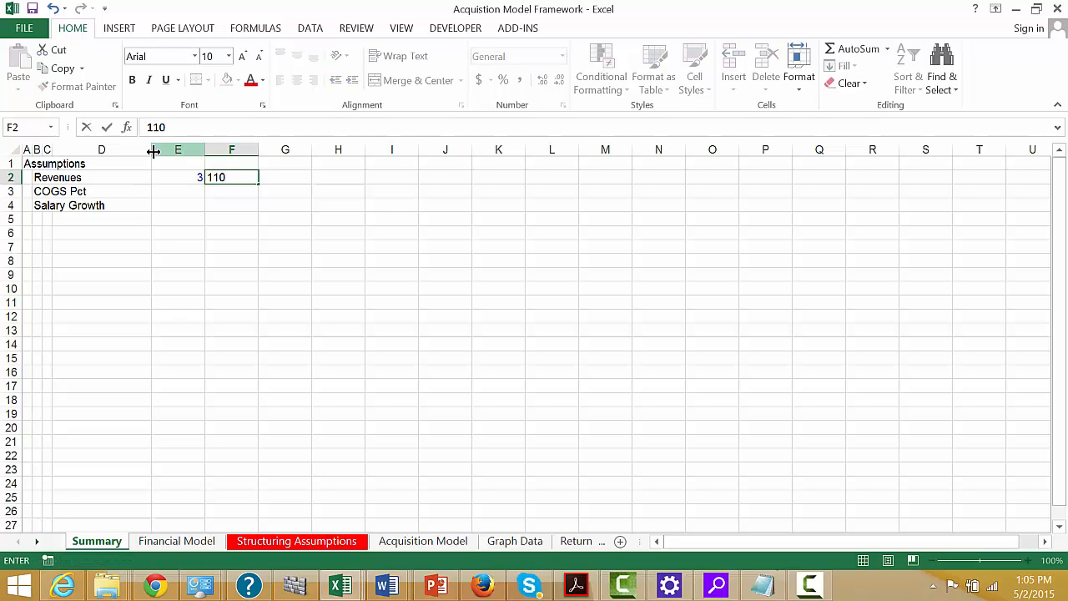
key("Escape")
key("Left")
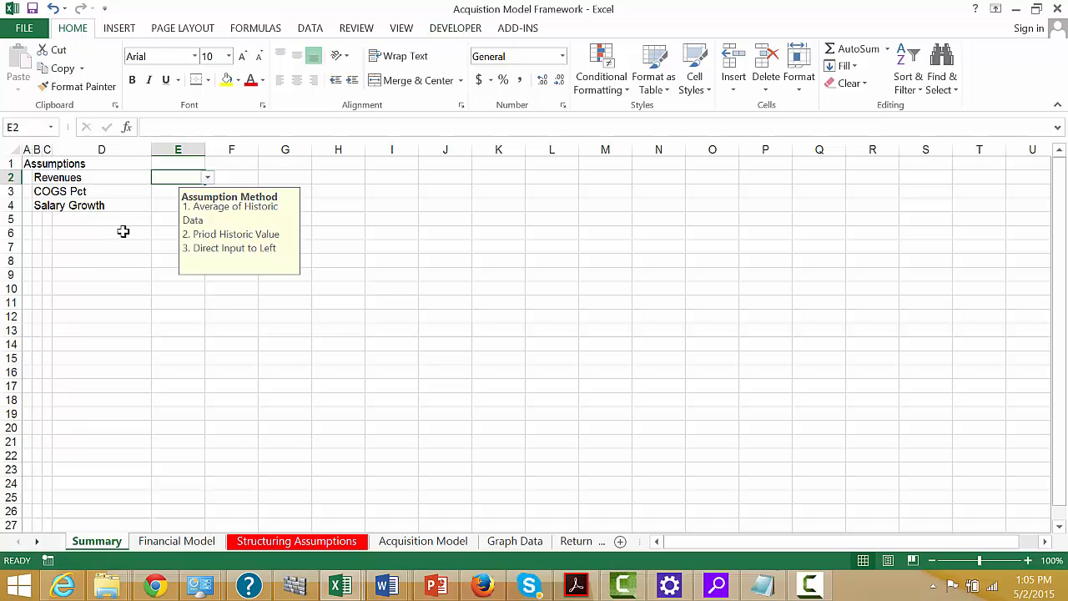
Undo the last changes to cell E2, including the pasted Method cell
key("ctrl+z")
key("ctrl+z")
key("Left")
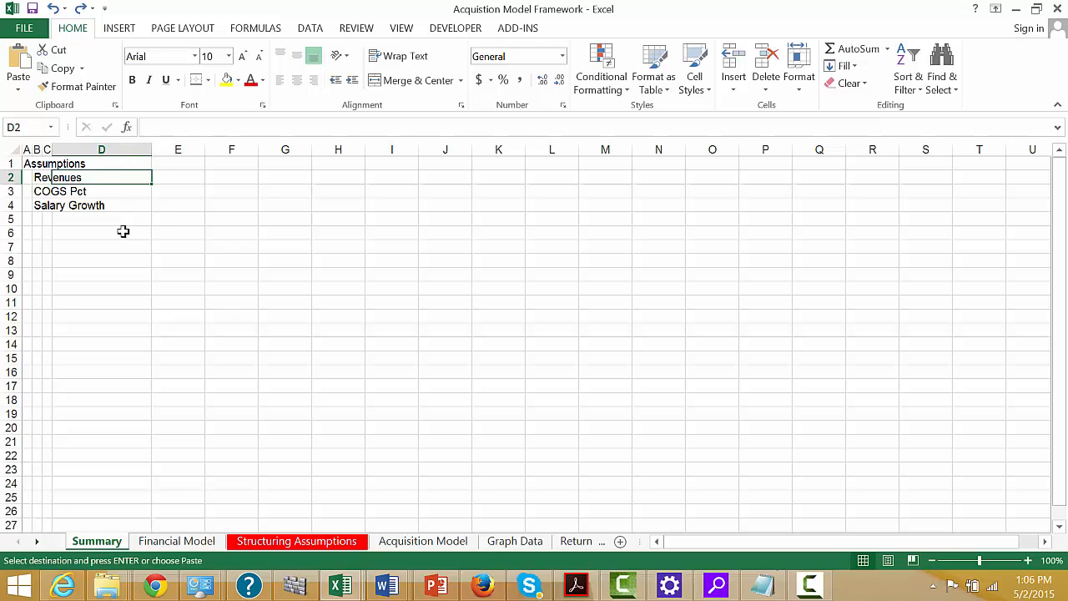
key("Left")
key("Right")
key("Right")
Clear the copy selection on the Financial Model sheet and examine the Method and Input Option columns for revenues, returns, COGS and salaries
key("ctrl+Page_Down")
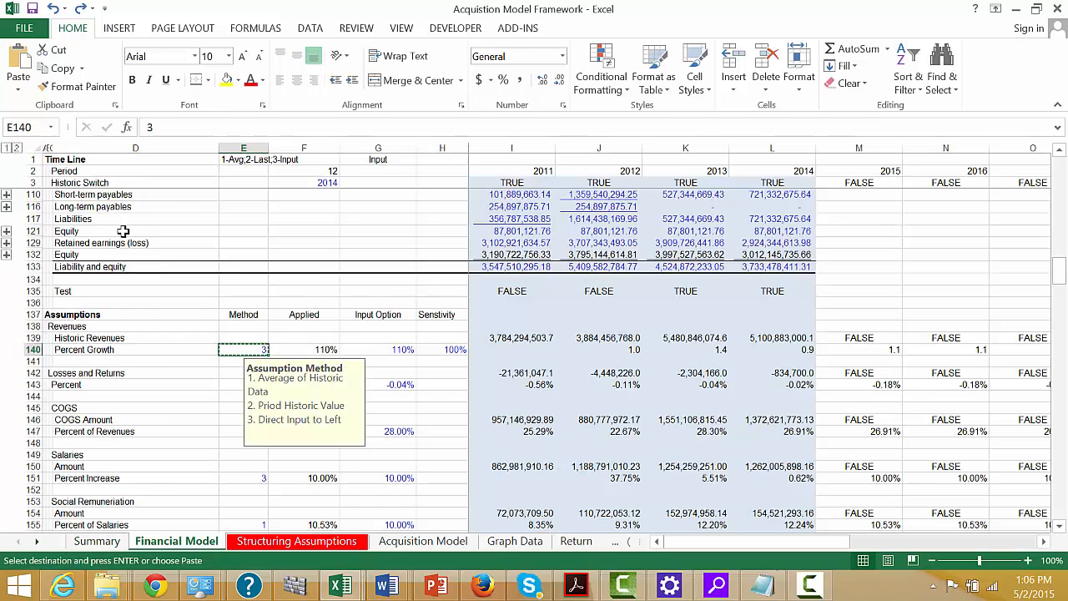
key("Left")
key("Escape")
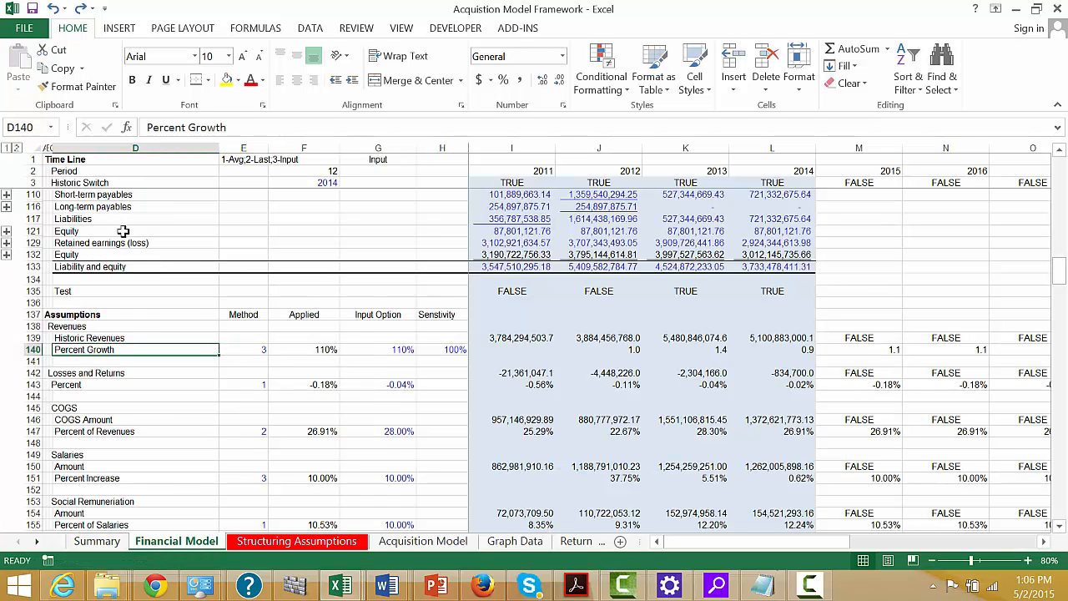
key("Right")
key("Right")
key("Left")
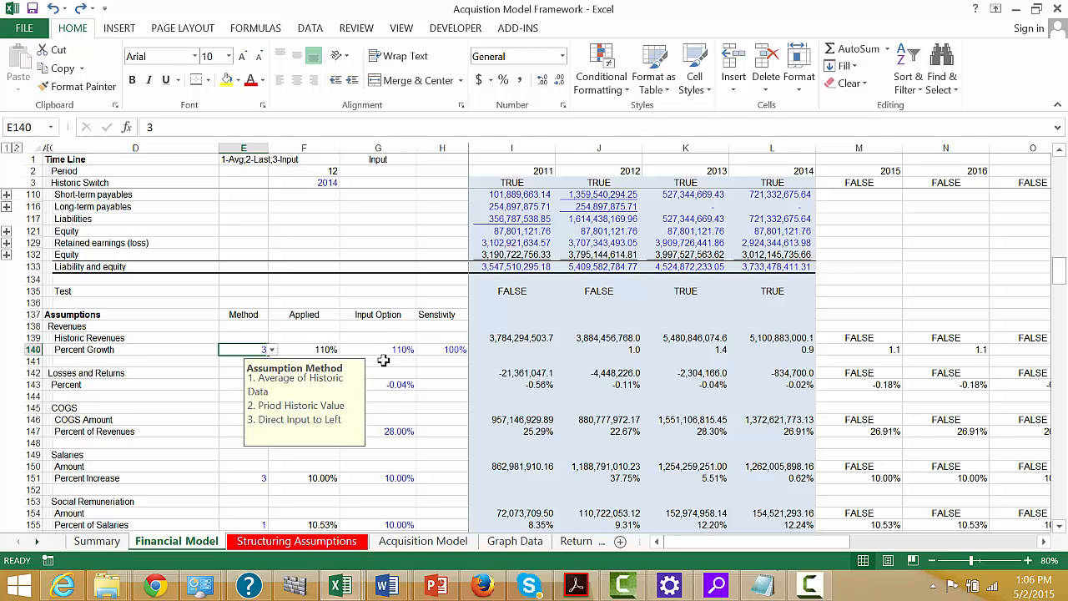
key("Down")
key("Down")
key("Down")
key("Down")
key("Down")
key("Down")
key("Down")
key("Down")
key("Down")
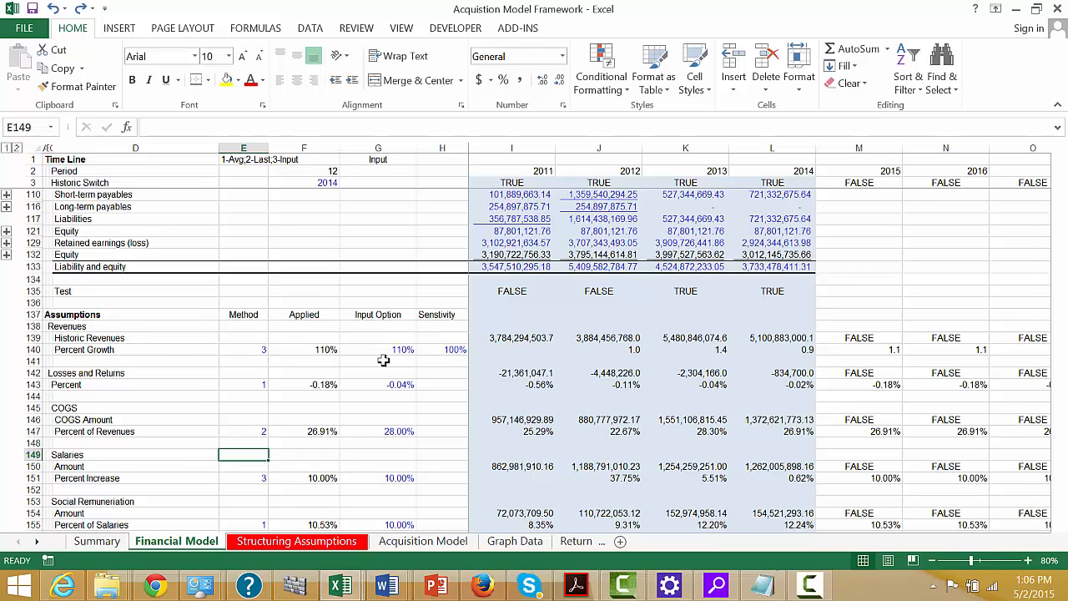
Widen column D on the Structuring Assumptions sheet
key("ctrl+Page_Down")
key("Right")
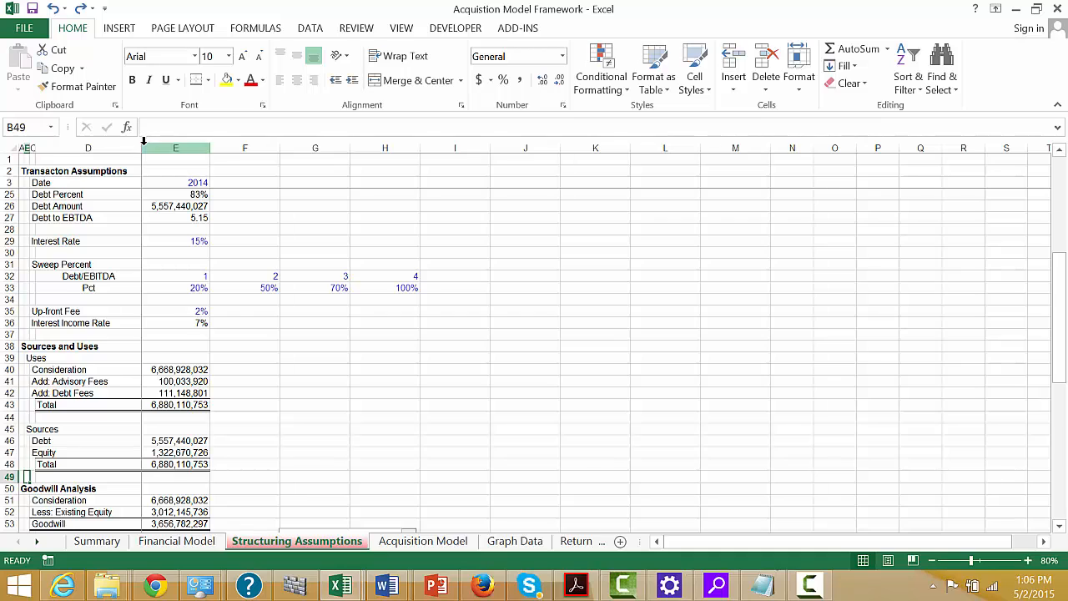
left_click_drag(141, 147, 192, 158)
key("Down")
key("Down")
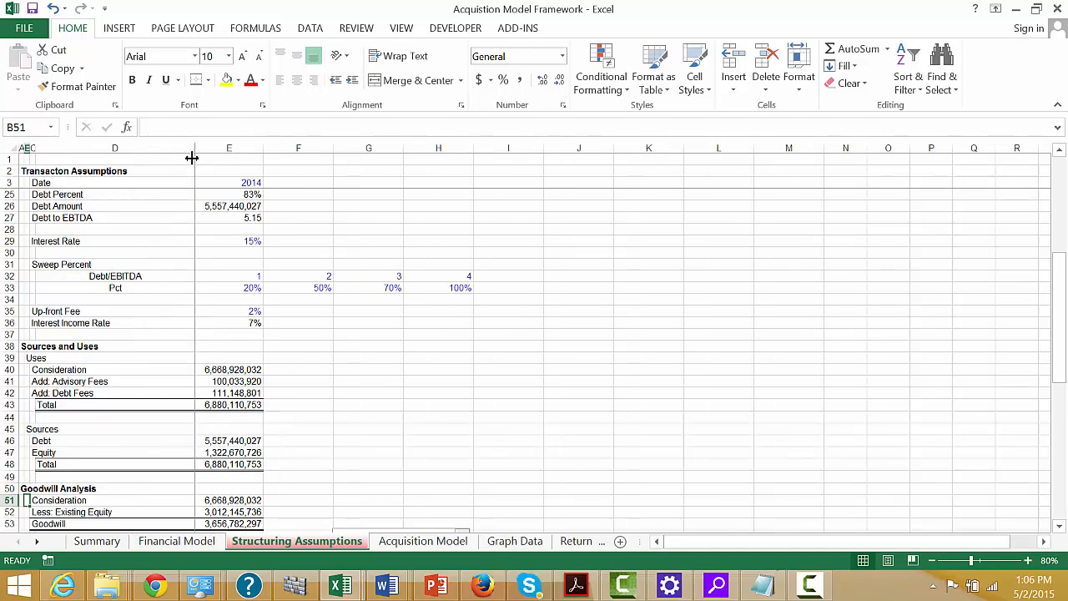
Copy the Uses and Sources labels in A39:D48 on the Structuring Assumptions sheet
key("Up")
key("Up")
key("Up")
key("Up")
key("Up")
key("Up")
key("Up")
key("Up")
key("Up")
key("Up")
key("Up")
key("Up")
key("Right")
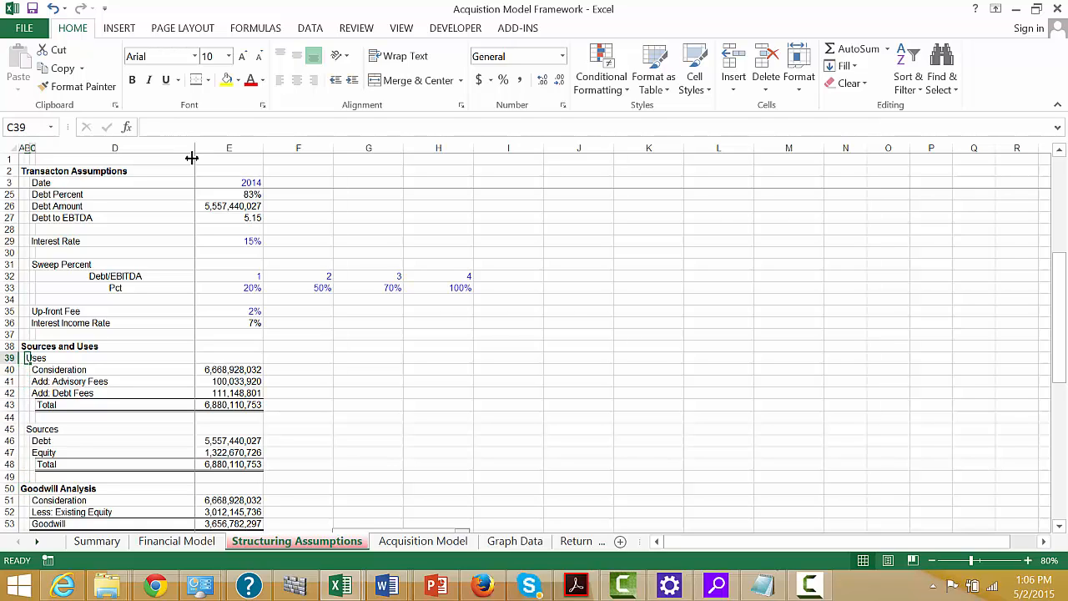
key("Left")
key("Left")
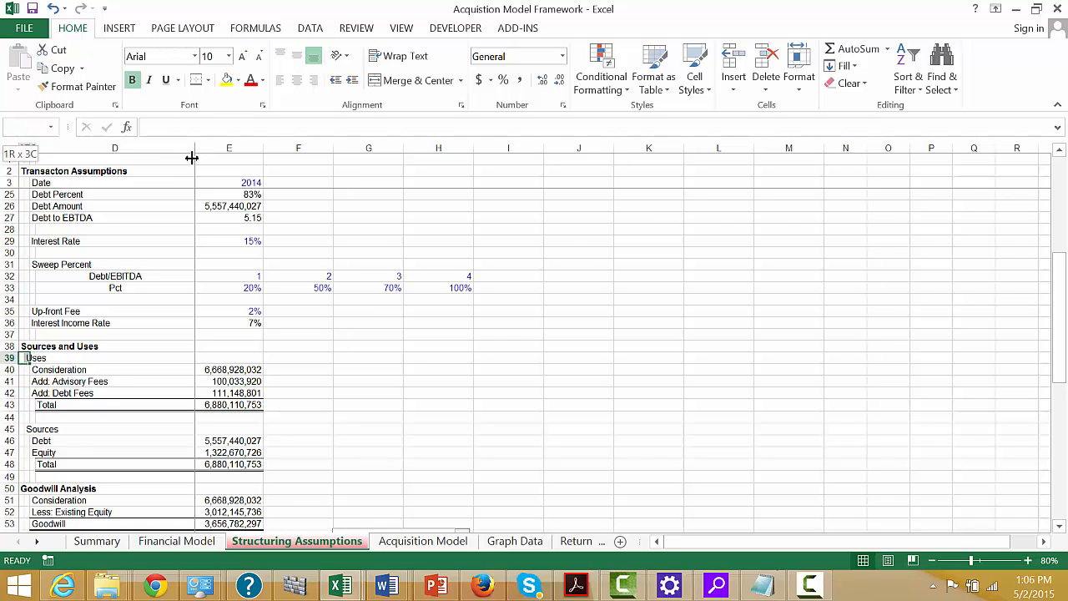
key("shift+Right")
key("shift+Right")
key("shift+Right")
key("shift+Down")
key("shift+Down")
key("shift+Down")
key("shift+Down")
key("shift+Down")
key("shift+Down")
key("shift+Down")
key("shift+Down")
key("shift+Down")
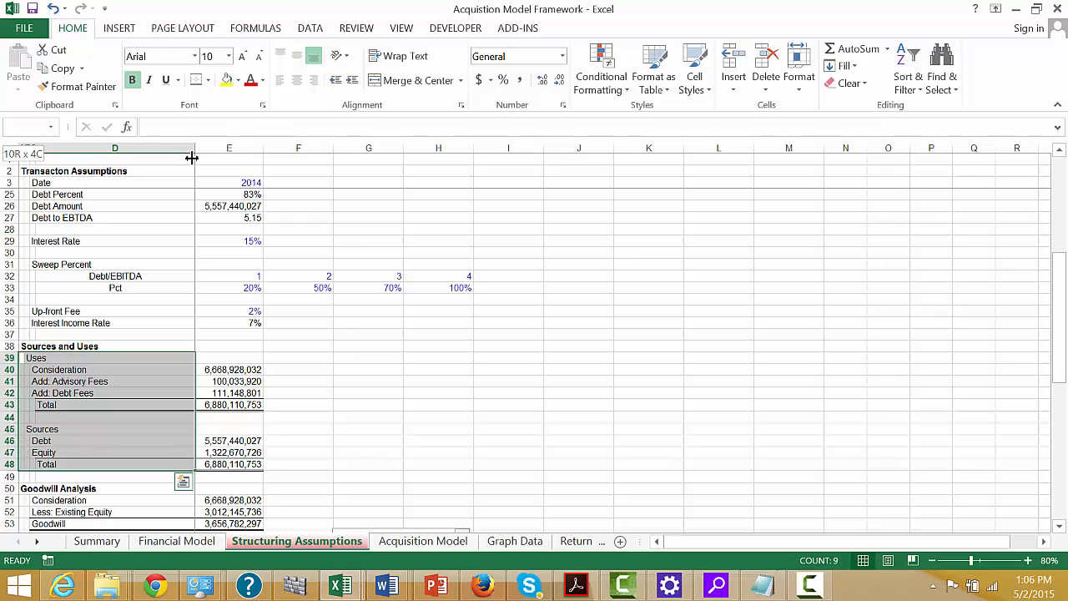
key("ctrl+c")
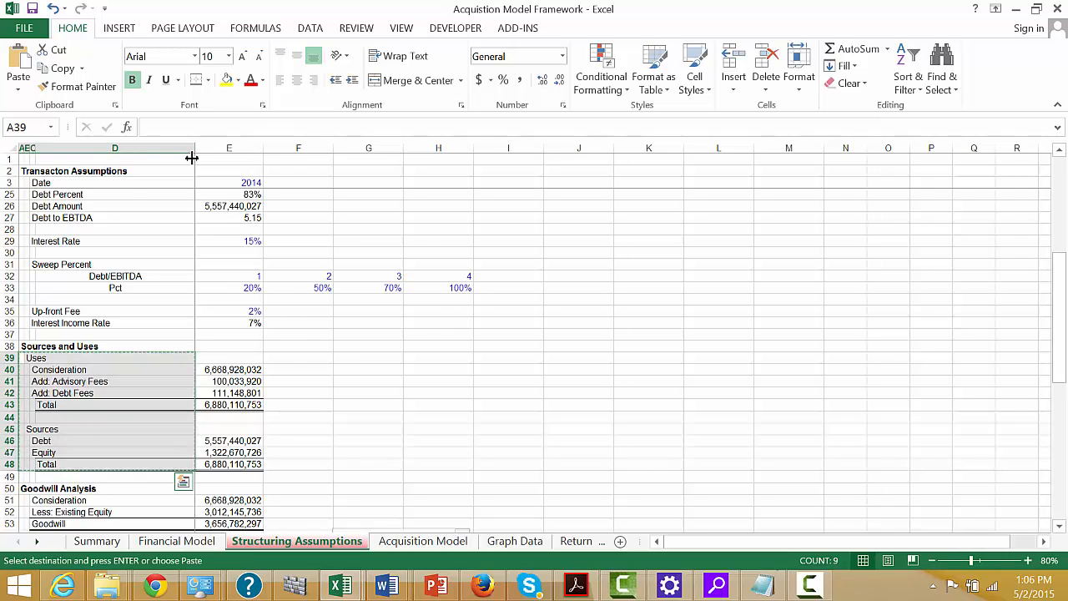
Paste the copied Uses and Sources labels into the Summary sheet starting at A7
key("ctrl+Page_Up")
key("ctrl+Page_Up")
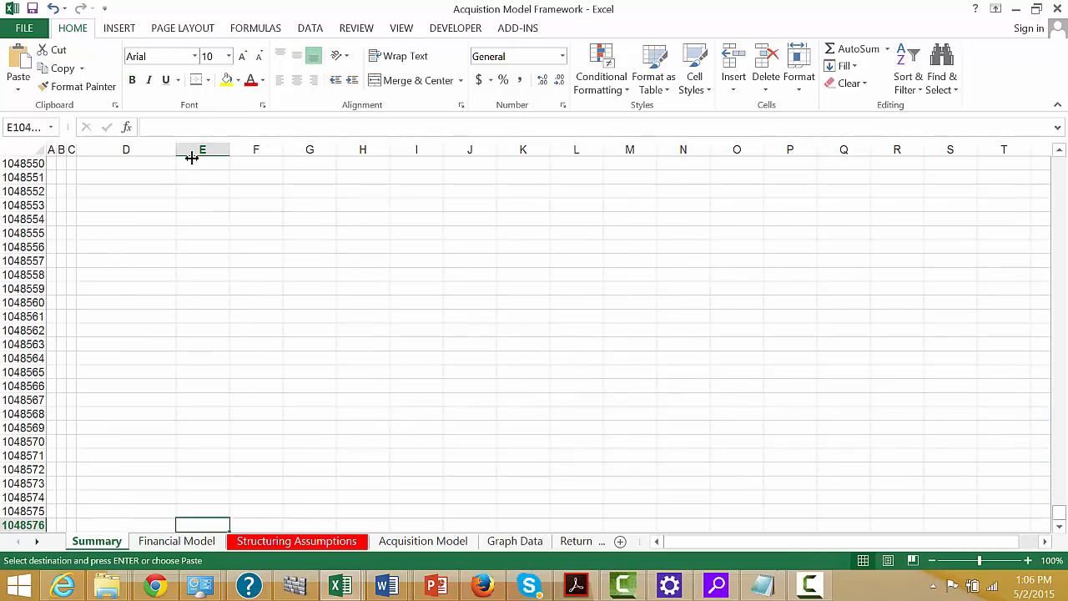
key("Left")
key("ctrl+Up")
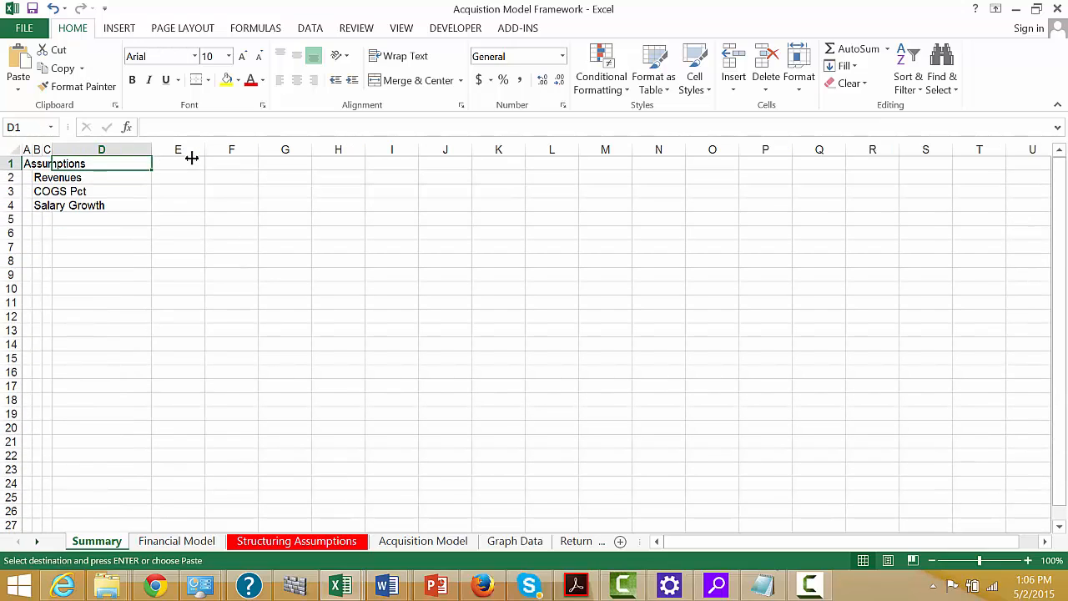
key("Down")
key("Down")
key("Down")
key("Down")
key("Down")
key("Down")
key("Left")
key("Left")
key("Left")
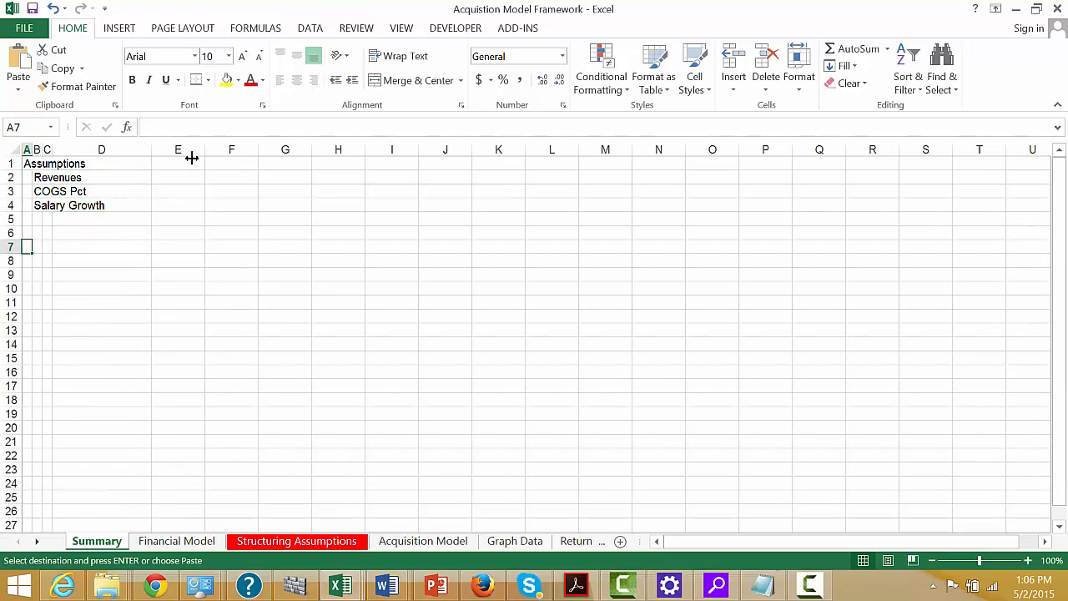
key("ctrl+v")
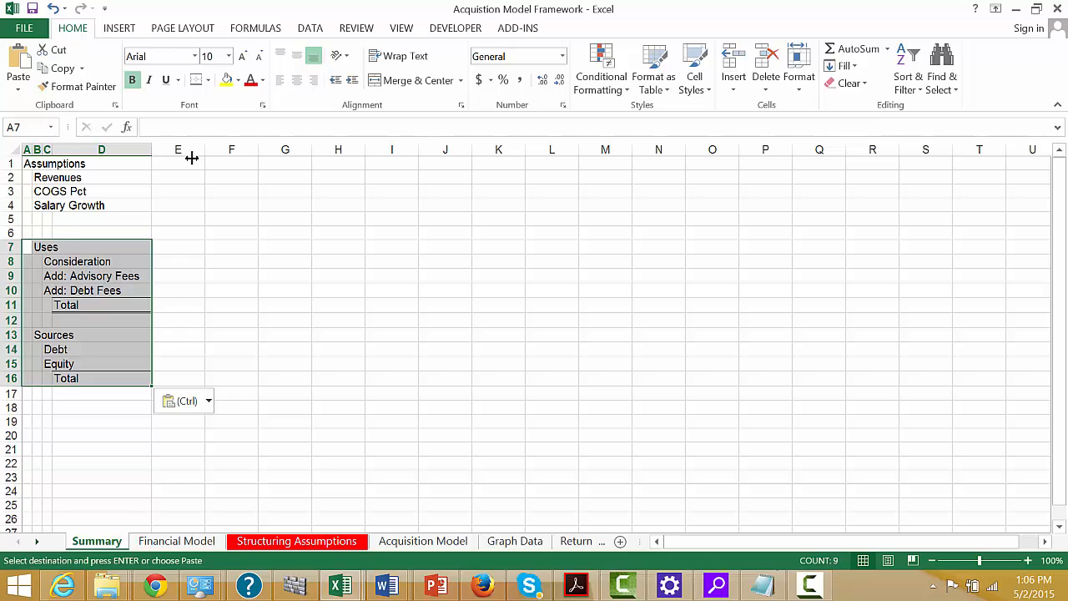
Link E8 beside Consideration on the Summary sheet to cell E40 of the Structuring Assumptions sheet
key("Right")
key("Down")
key("Right")
key("Right")
key("Right")
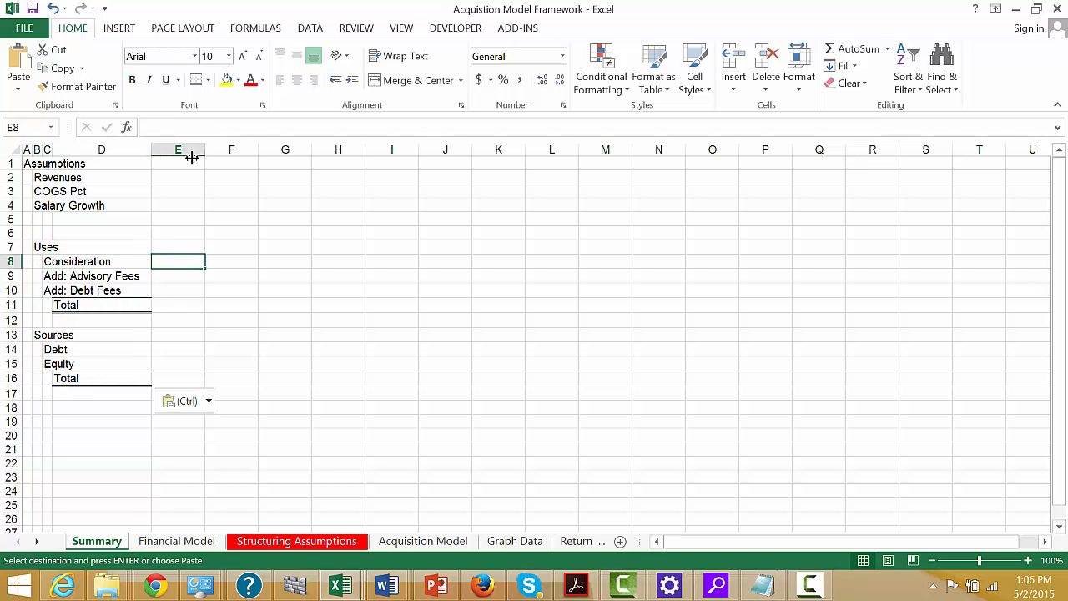
type("=")
key("ctrl+Page_Down")
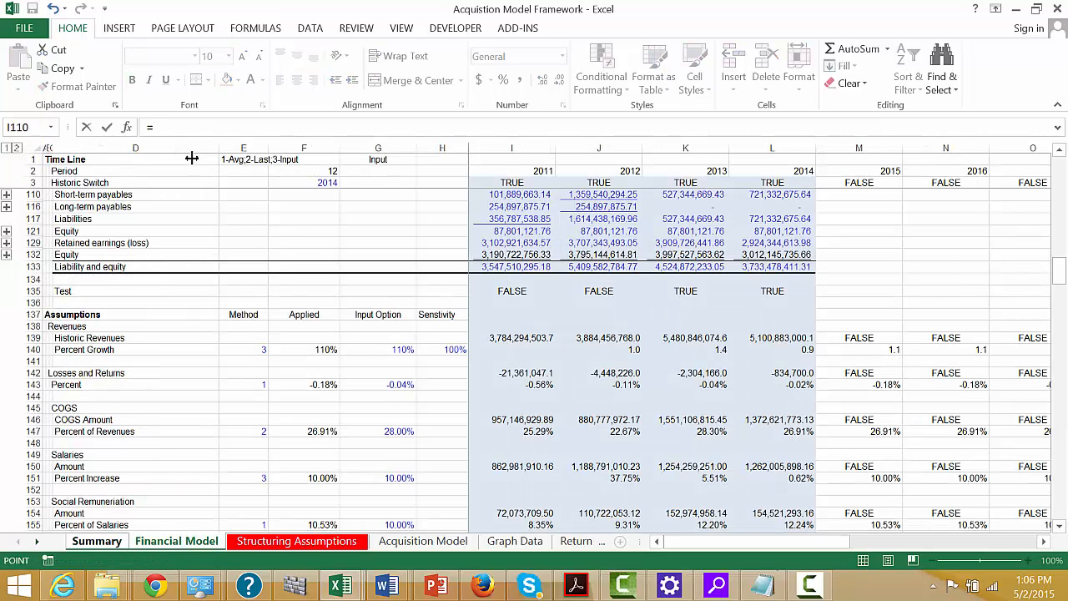
key("ctrl+Page_Down")
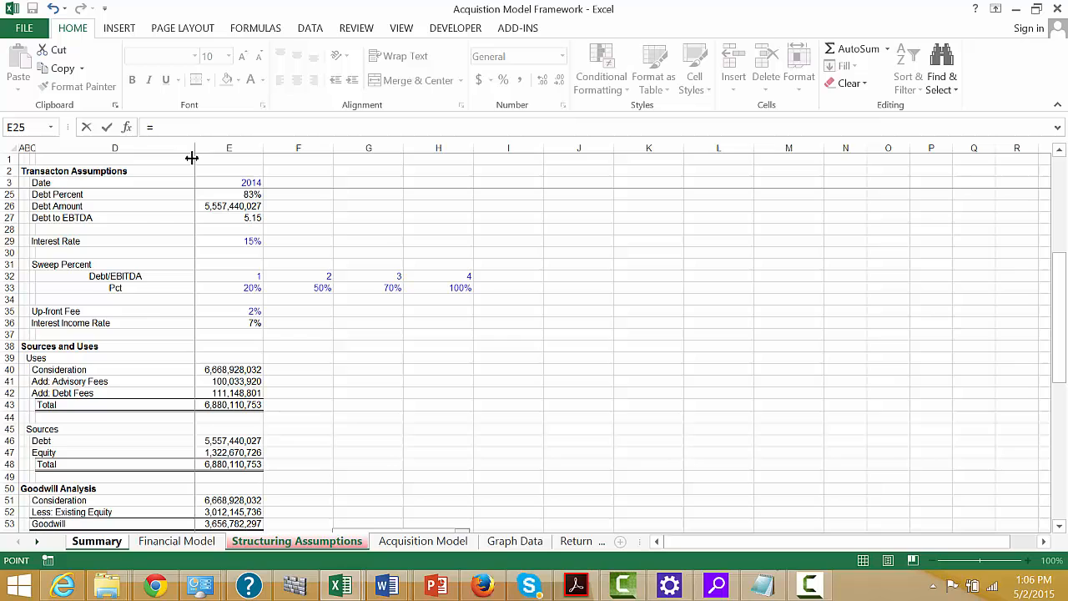
left_click(224, 370)
key("Return")
key("Up")
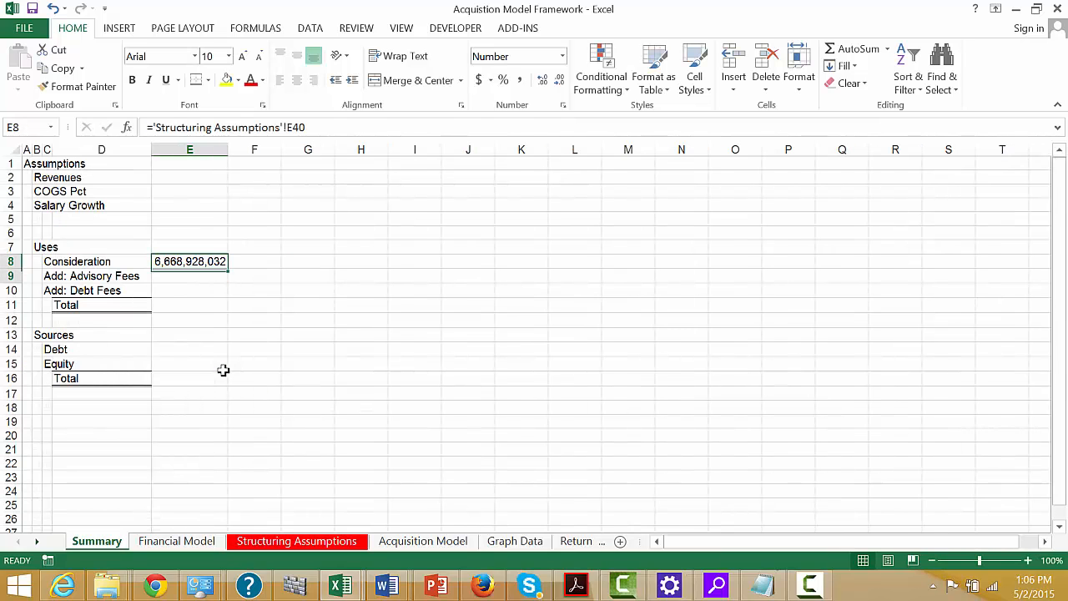
Fill the Consideration link formula down from E8 through the Sources total in E16
key("shift+Down")
key("shift+Down")
key("shift+Down")
key("shift+Down")
key("shift+Down")
key("shift+Down")
key("shift+Down")
key("shift+Down")
key("shift+Down")
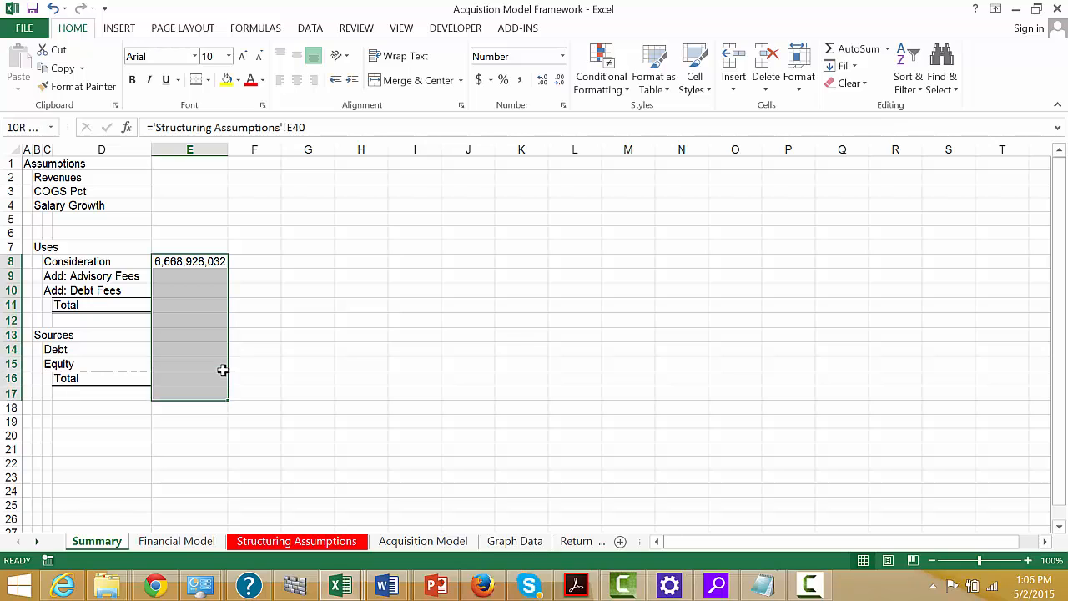
key("shift+Up")
key("ctrl+d")
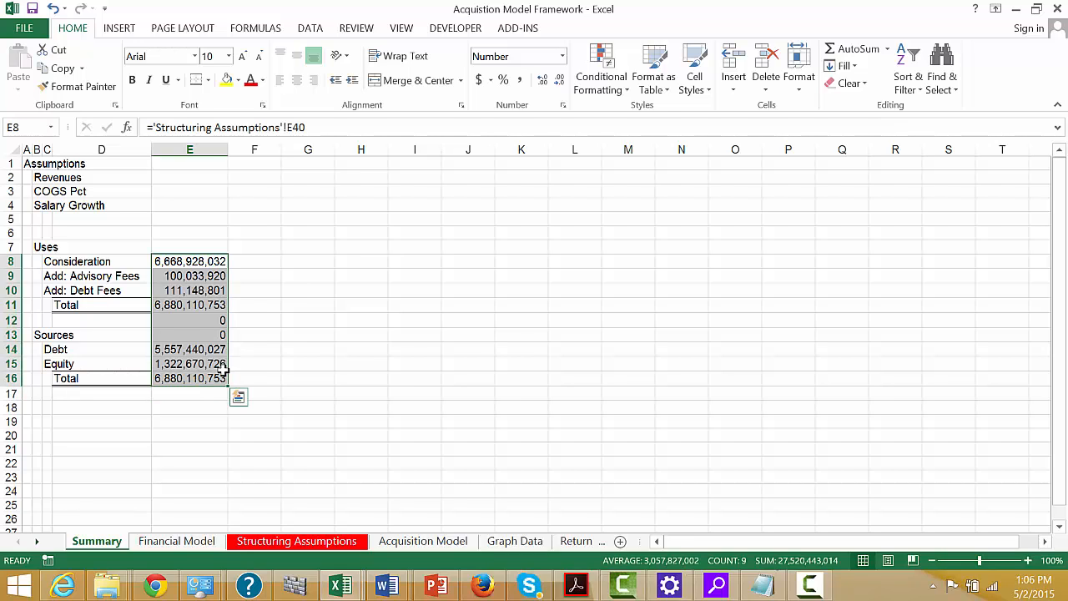
Format the amounts in E8:E16 with thousands separators and no decimal places
key("ctrl+shift+1")
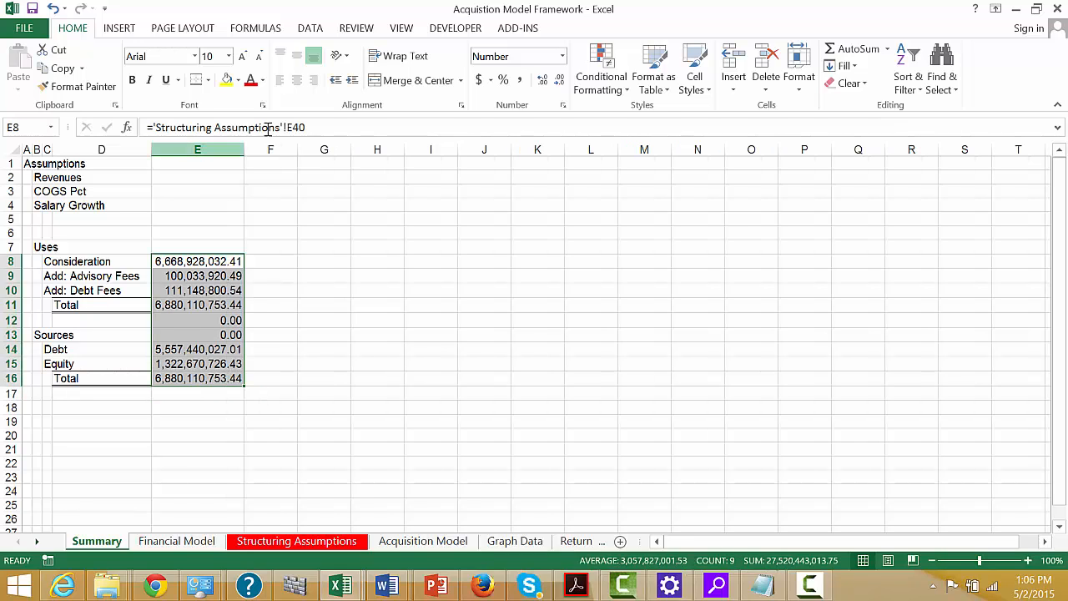
left_click(561, 80)
left_click(561, 80)
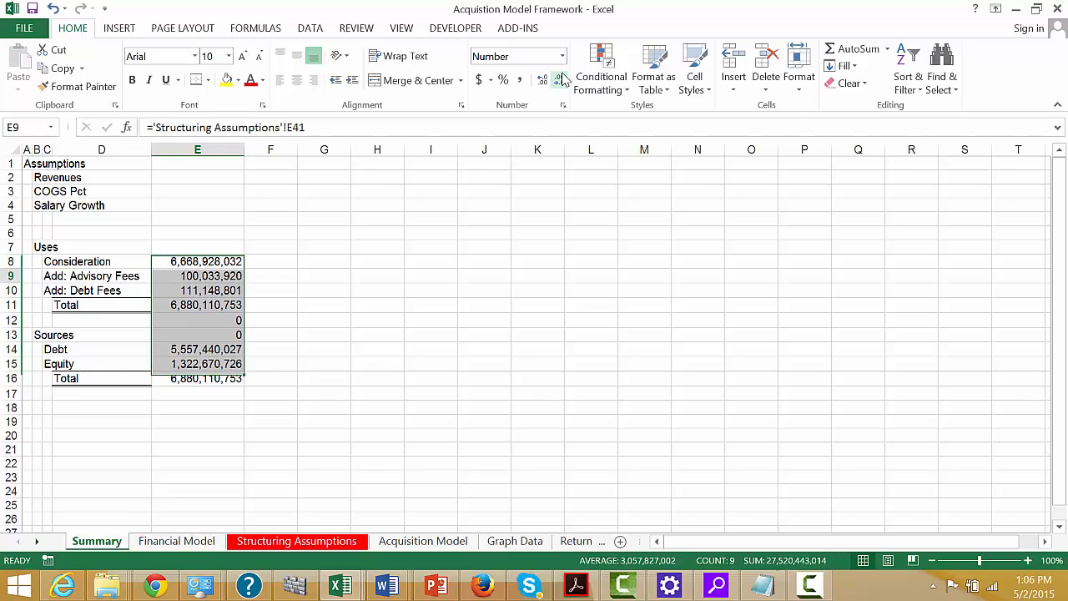
Clear the unneeded zero formulas in E12:E13 between the Uses and Sources amounts
key("Down")
key("Down")
key("Down")
key("Down")
key("shift+Down")
key("shift+Down")
key("shift+Up")
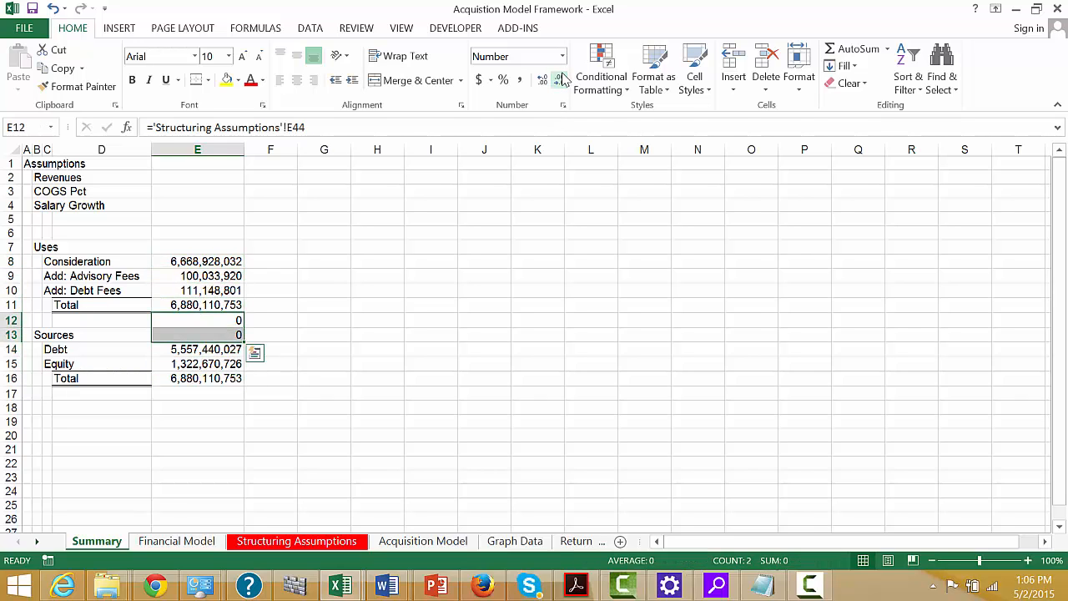
key("Delete")
key("Left")
key("Left")
key("Left")
key("Left")
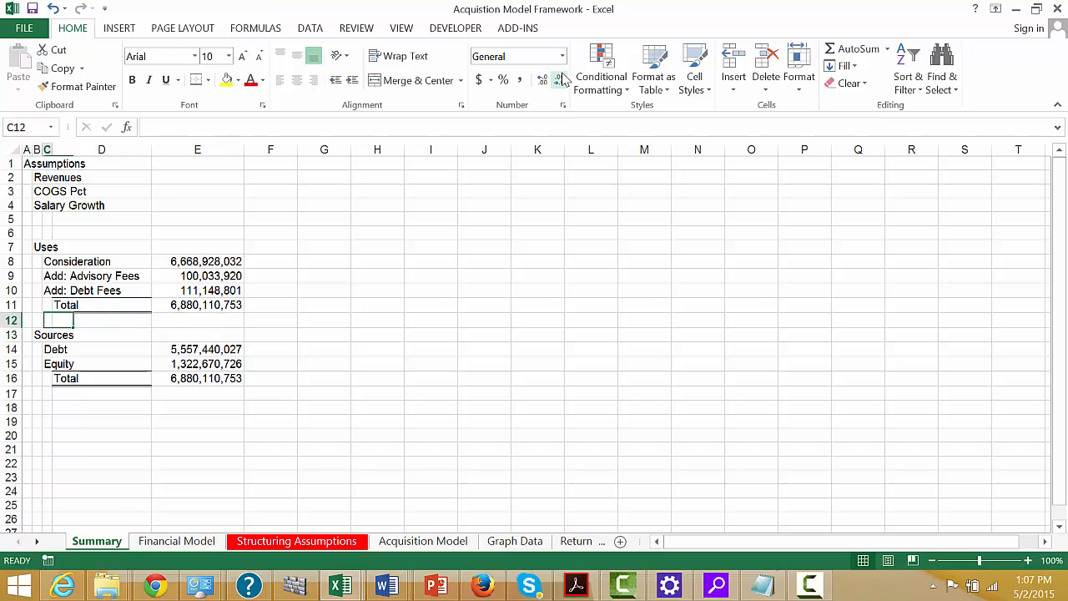
key("Right")
key("Right")
key("Right")
key("Right")
Link F14 beside the Debt amount to the Debt Percent in E25 of the Structuring Assumptions sheet
key("Down")
key("Down")
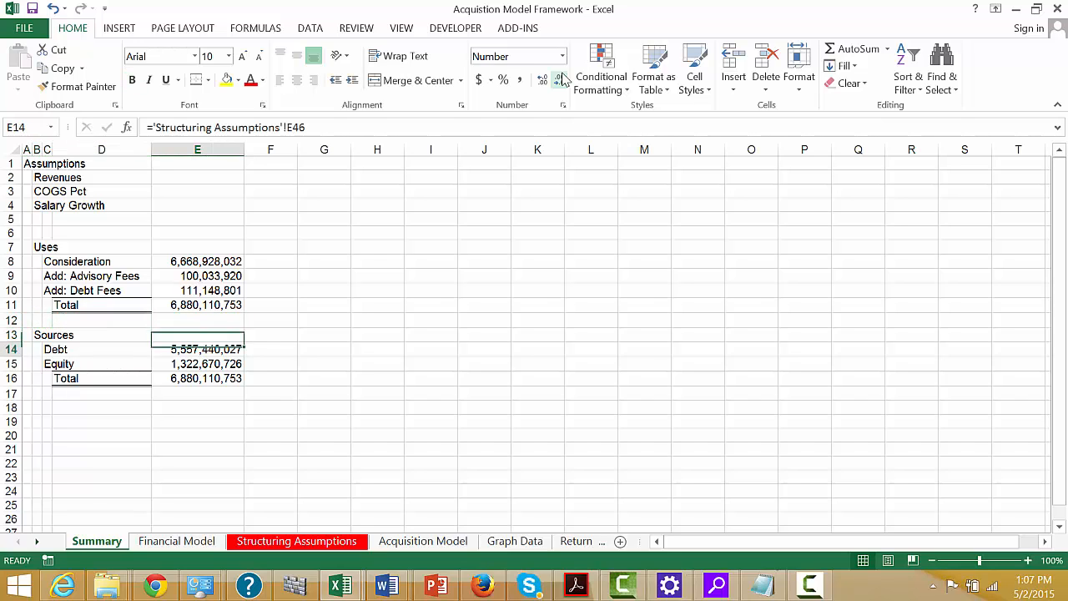
key("Down")
key("Up")
key("Up")
key("Down")
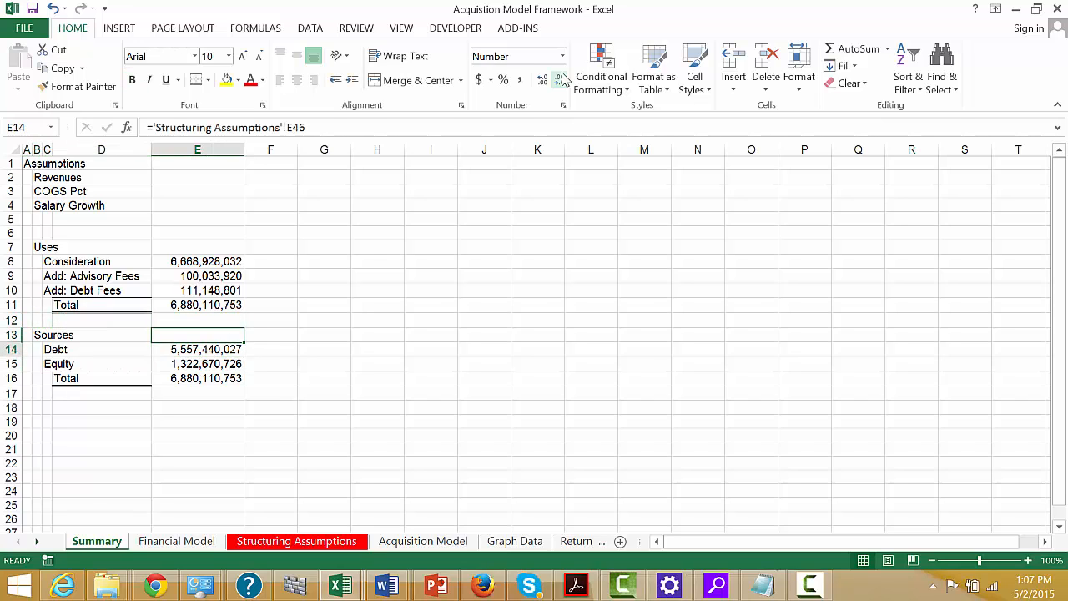
key("Right")
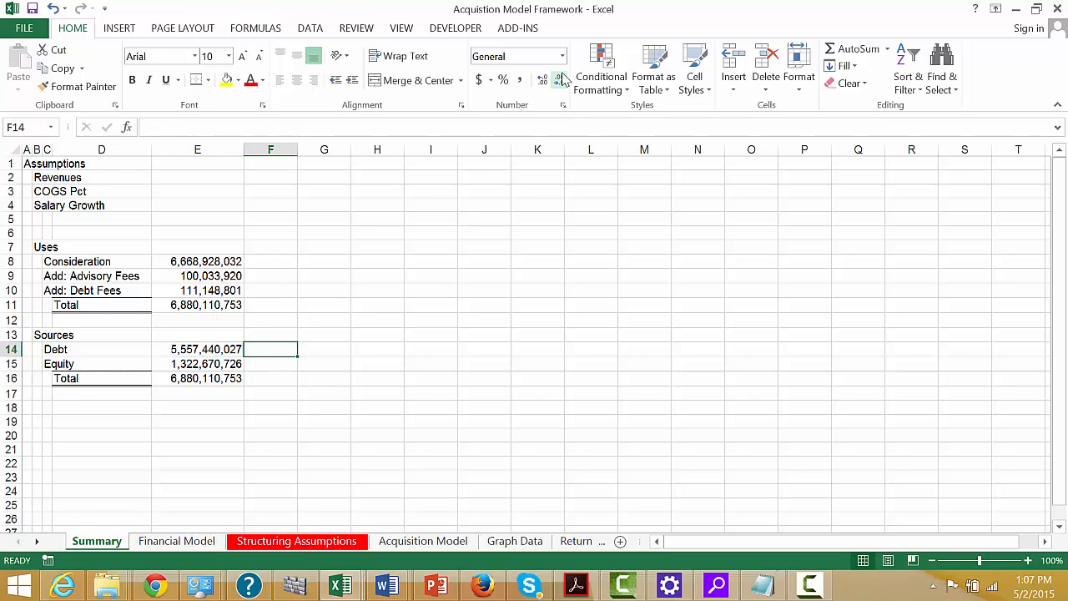
type("=")
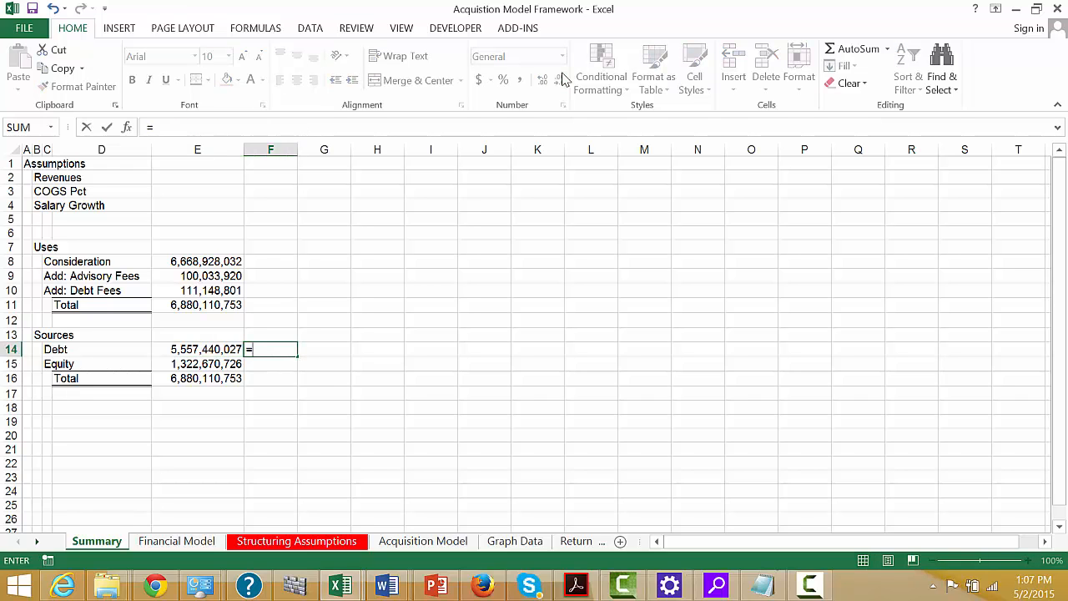
key("ctrl+Page_Down")
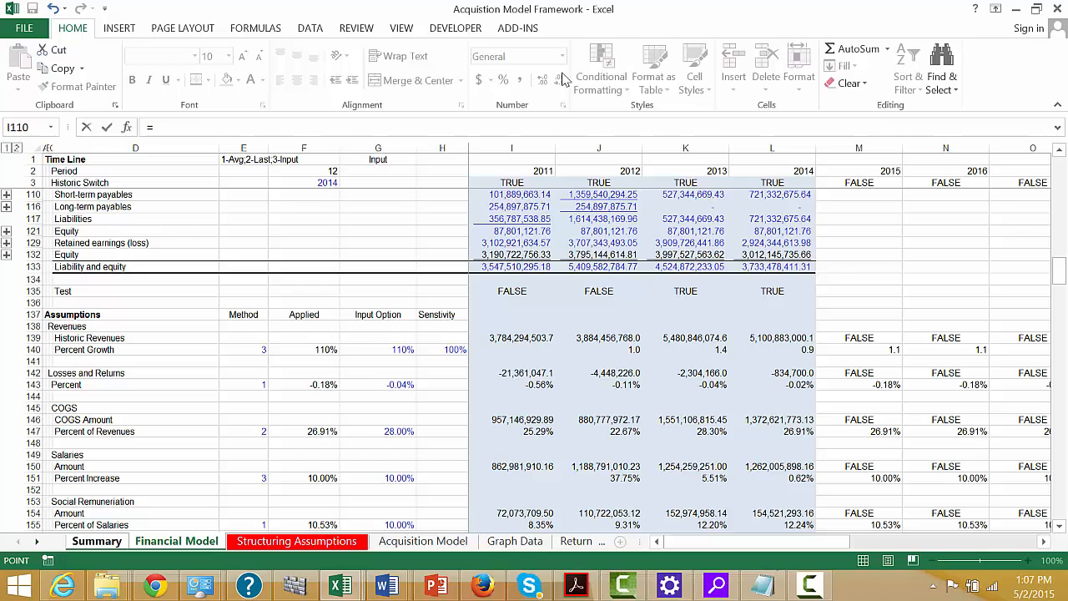
key("ctrl+Page_Down")
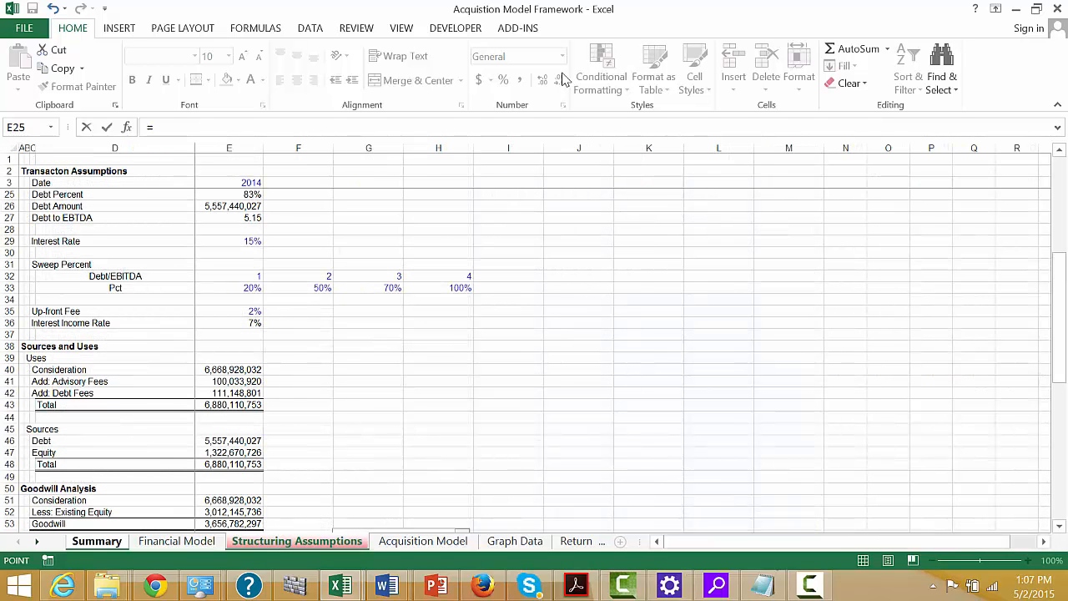
key("Up")
key("Up")
key("Up")
key("Up")
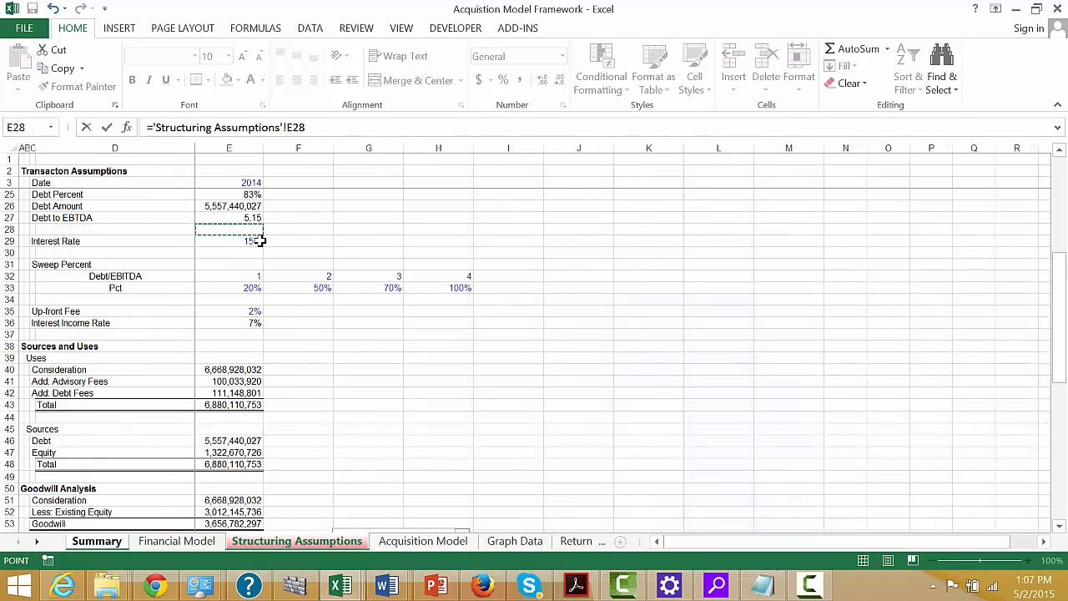
key("Return")
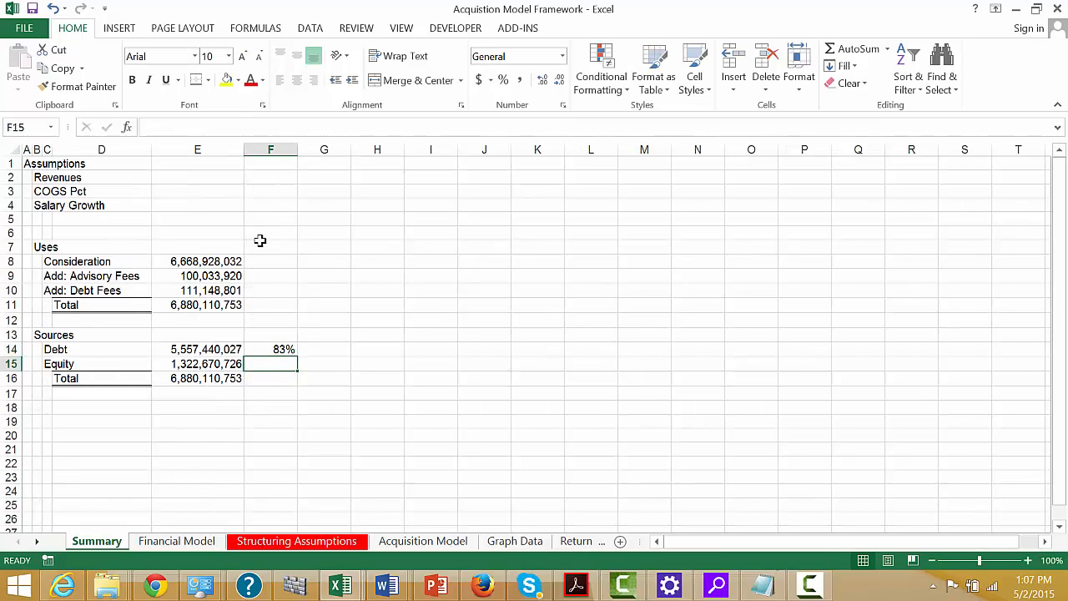
key("Up")
key("Up")
key("Up")
key("Up")
key("Up")
key("Up")
key("Up")
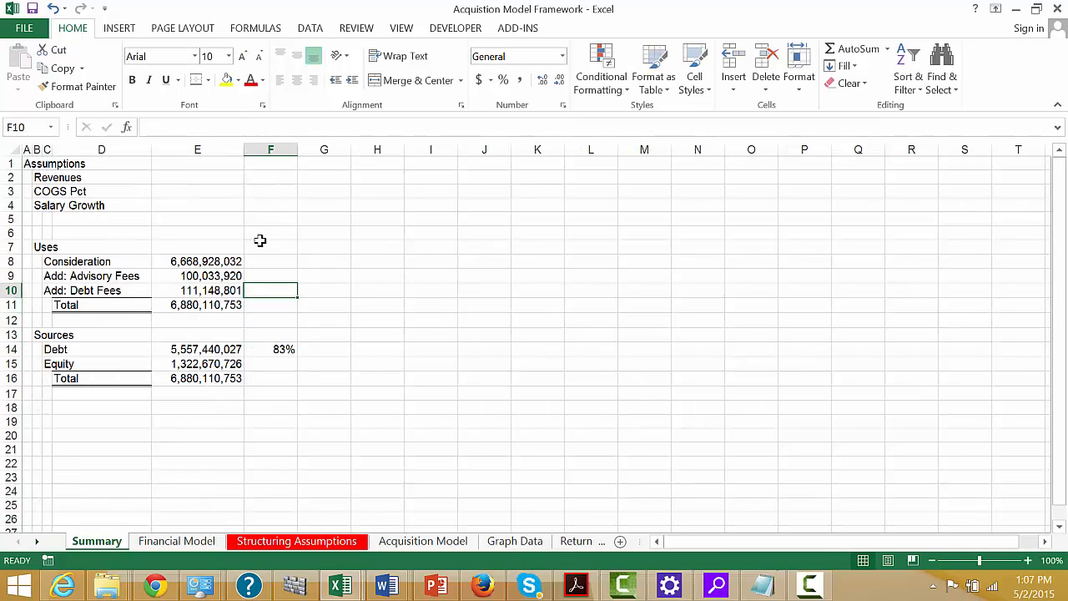
type("=")
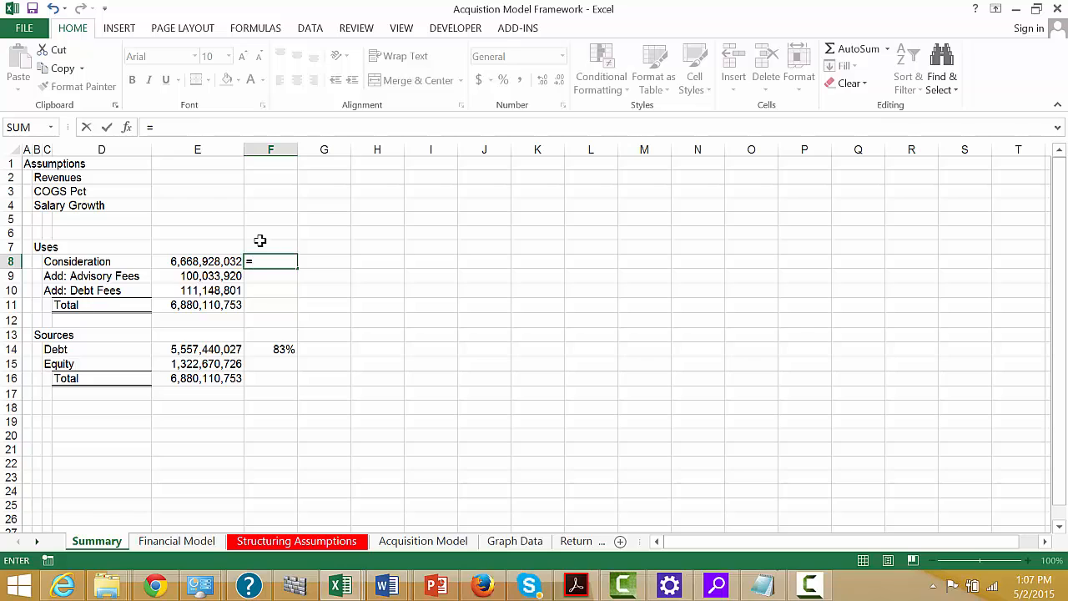
key("Escape")
Enter the heading EV/EBITDA in F7 on the Uses row
key("Up")
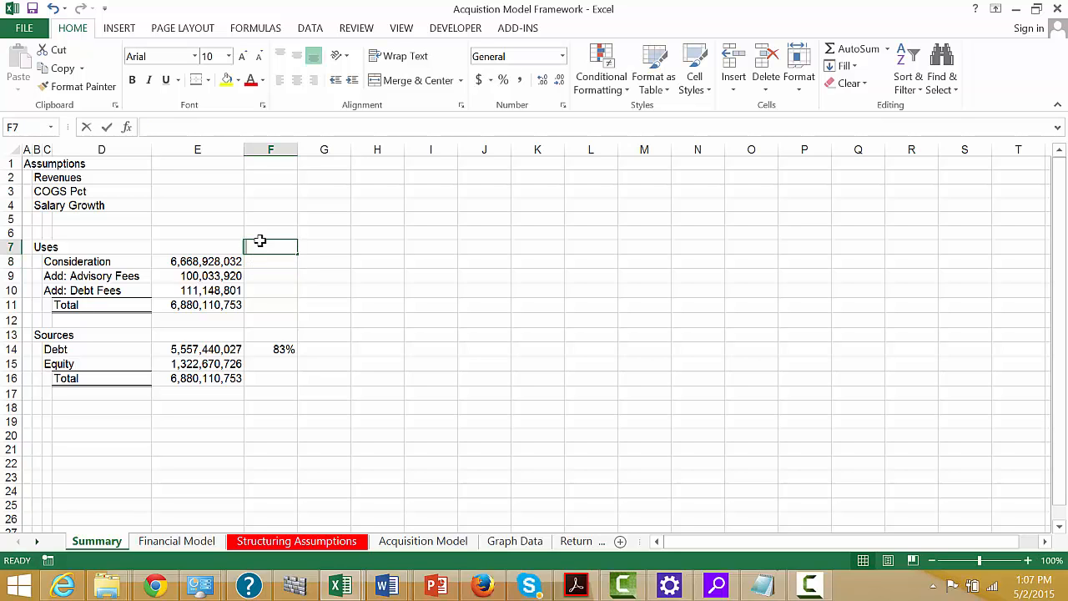
type("EV/EB")
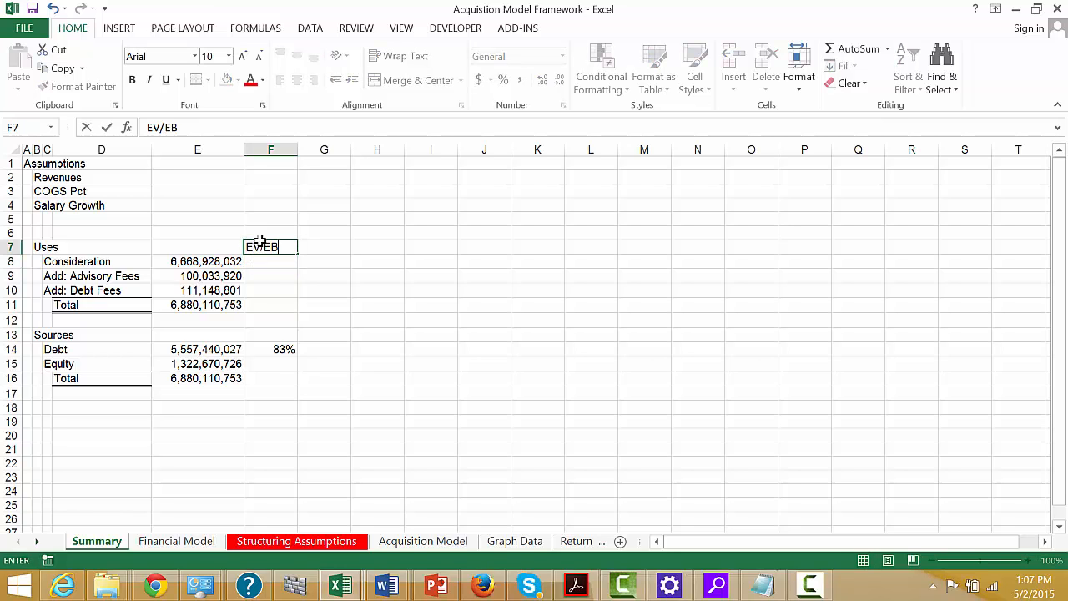
type("ITDA")
key("Down")
Enter the heading Debt/EBITDA in F13 on the Sources row
key("Down")
key("Down")
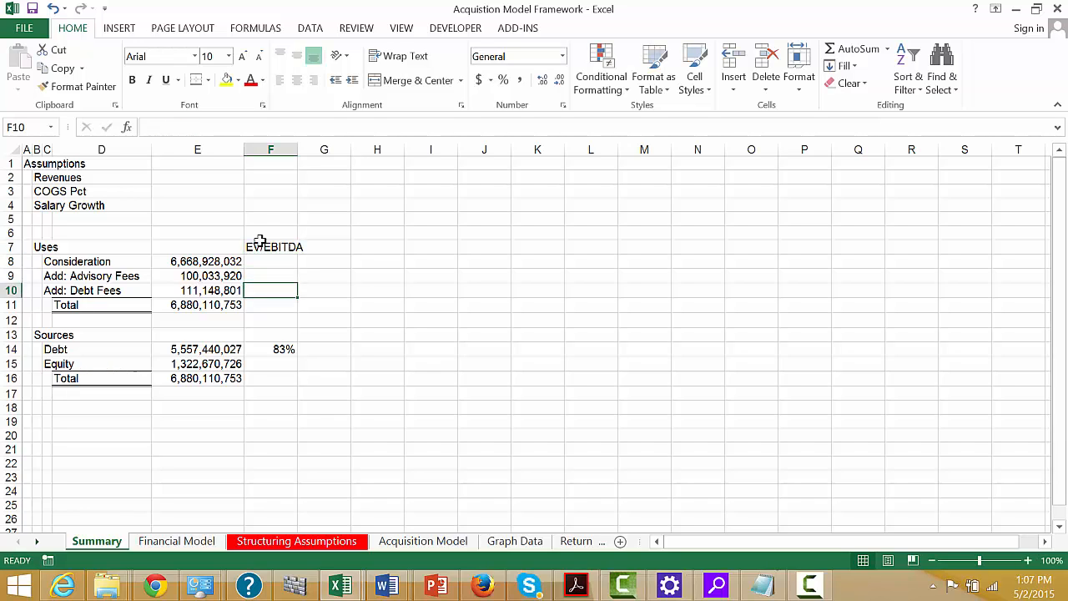
key("Down")
key("Down")
key("Down")
key("Down")
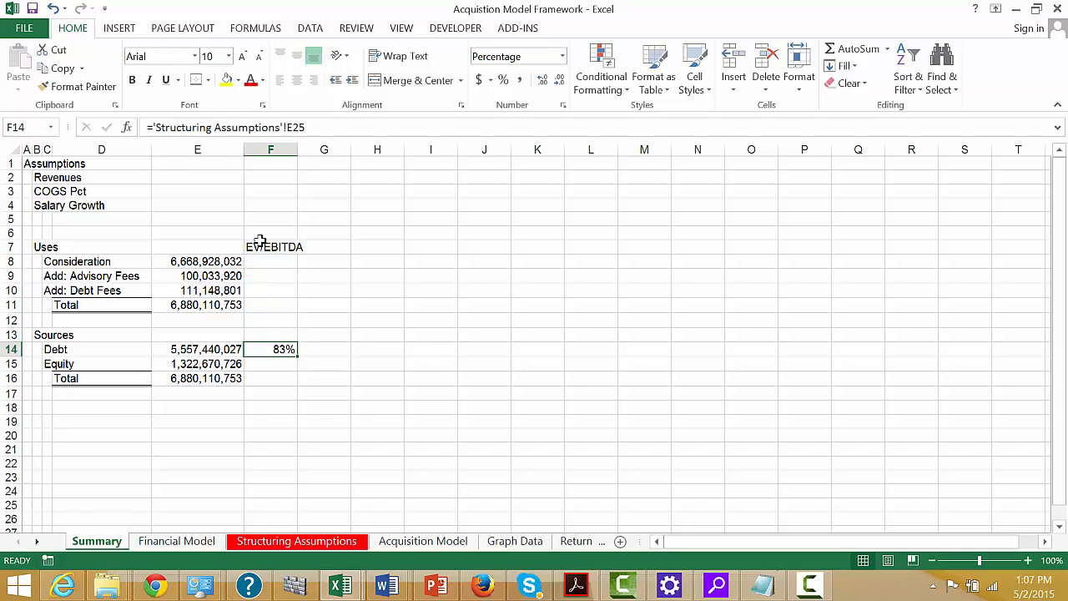
key("Up")
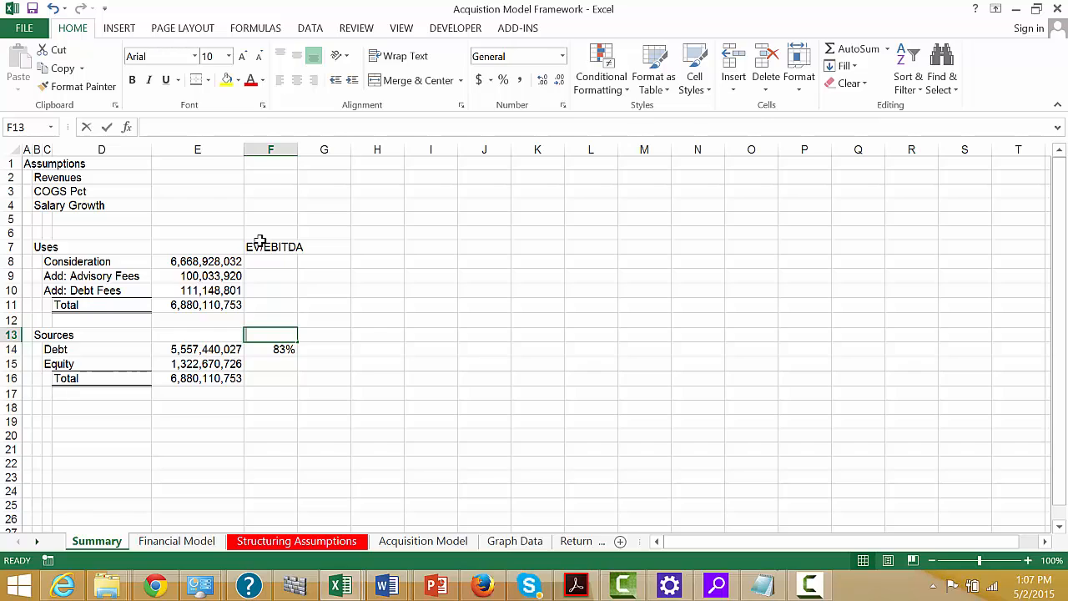
type("E")
type("Debt")
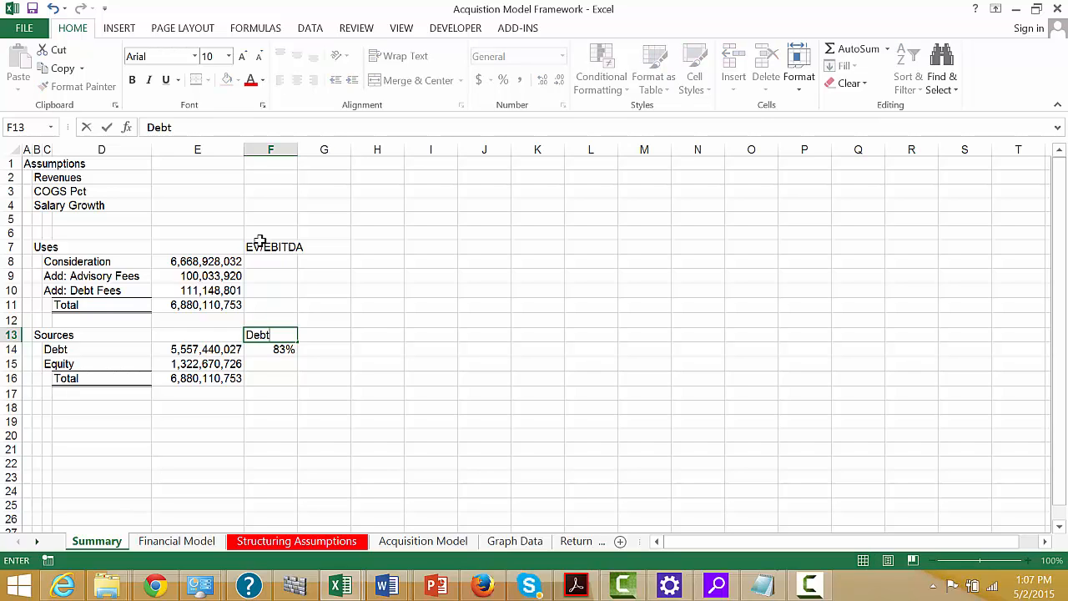
type("/EBITDA")
key("Return")
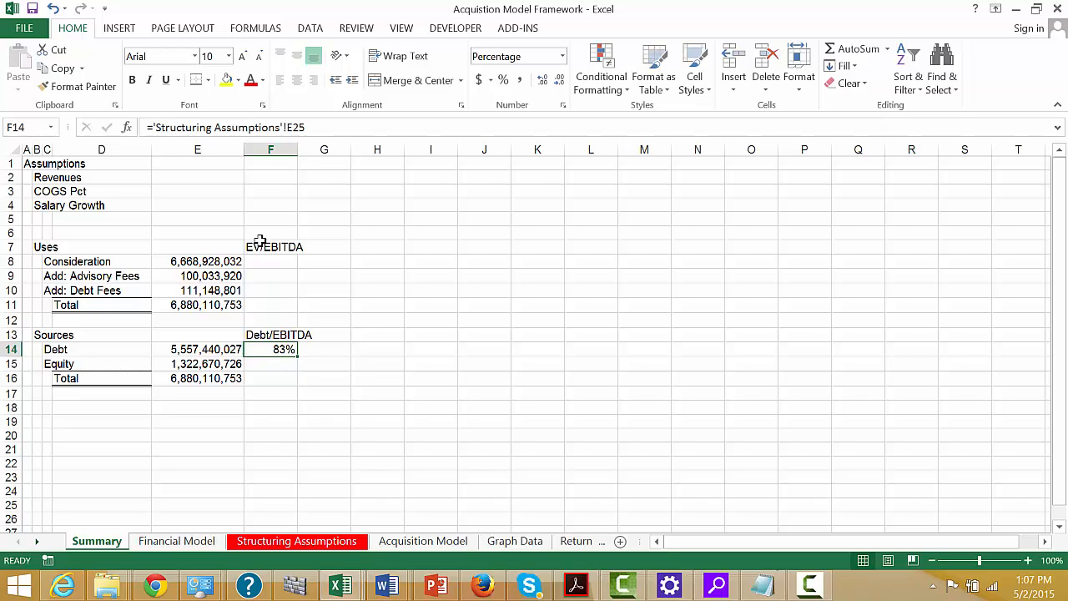
Clear the Debt Percent link in F14 beside the Debt amount
key("Delete")
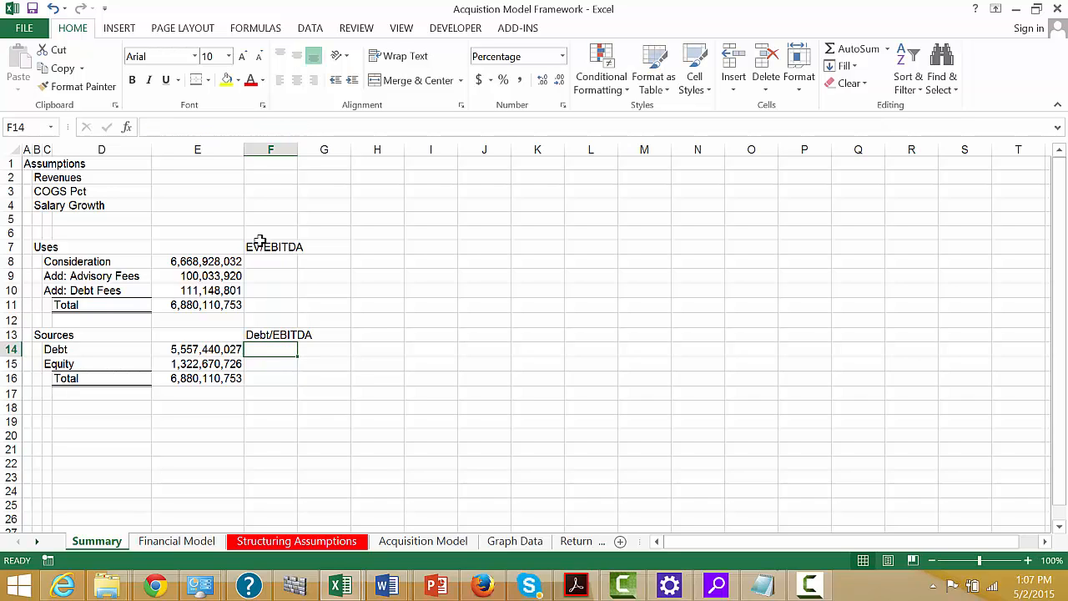
Apply the top and double bottom border to both Total rows, D16:E16 under Sources and D11:E11 under Uses
key("Left")
key("Left")
key("Left")
key("Down")
key("Down")
key("Down")
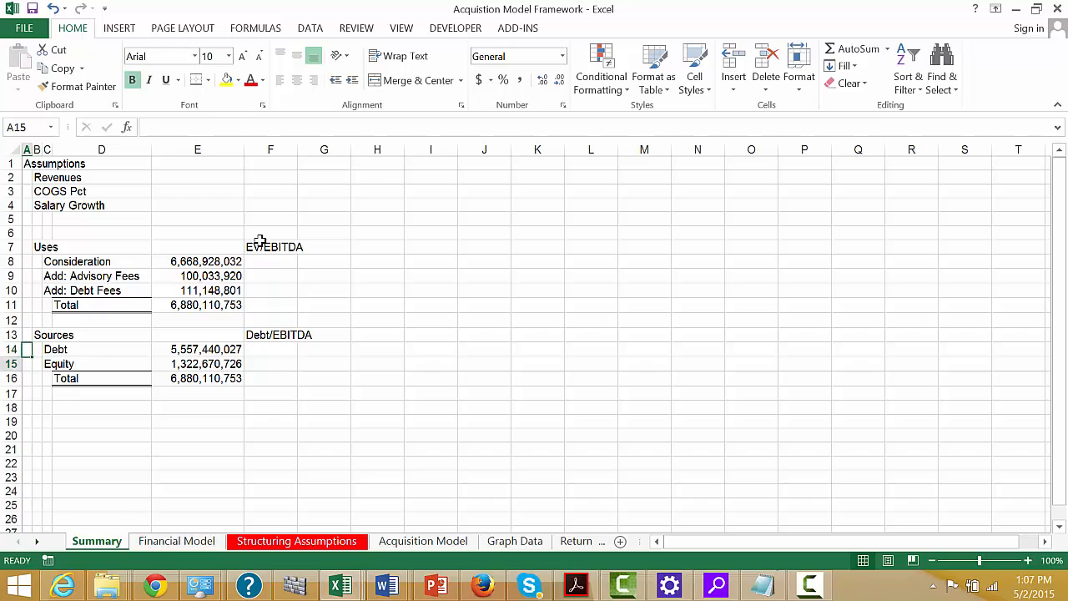
key("Up")
key("Right")
key("Right")
key("Right")
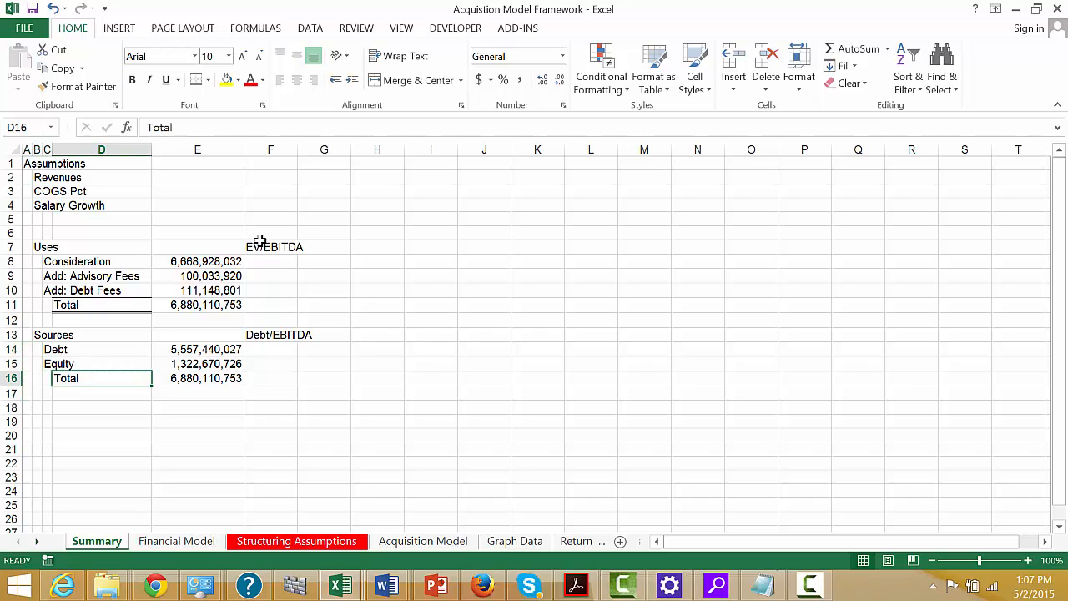
key("shift+Right")
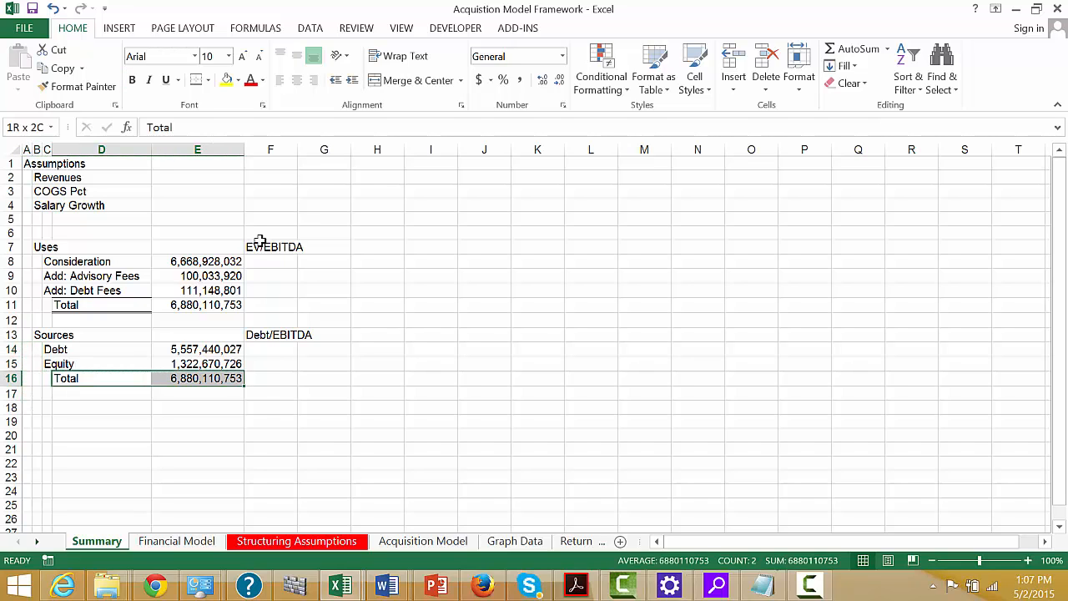
left_click(197, 85)
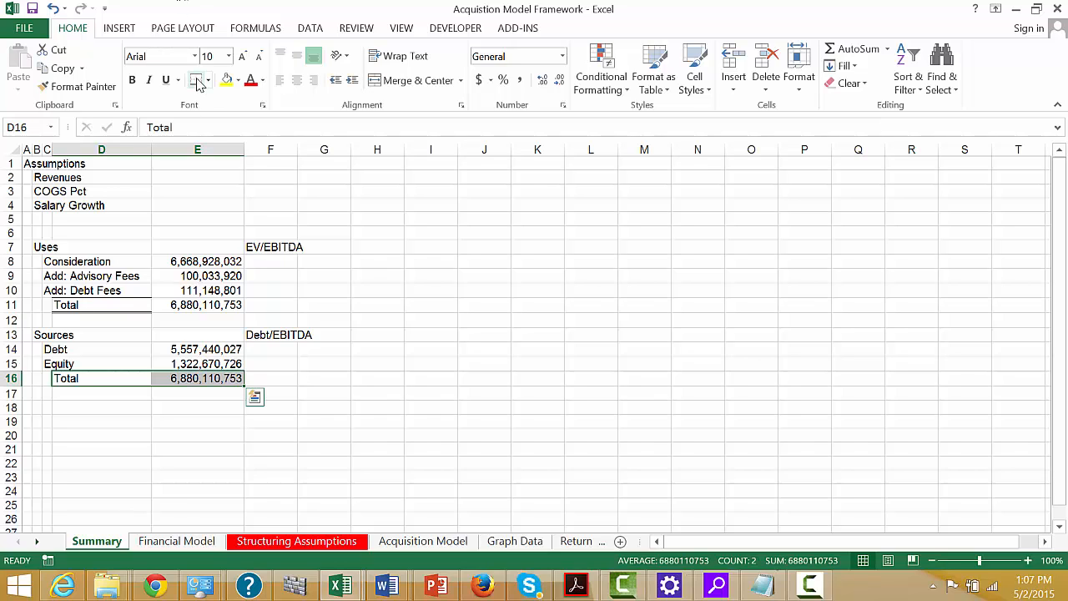
key("Up")
key("Up")
key("Up")
key("Up")
key("Up")
key("shift+Right")
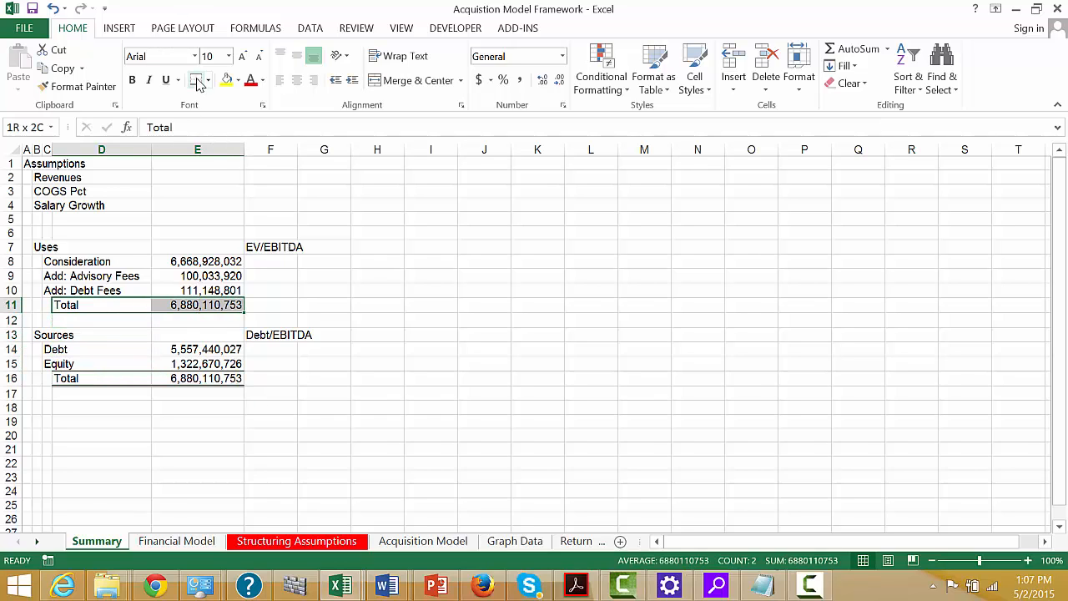
left_click(197, 85)
Insert three blank rows at row 6, above the Uses section
key("Up")
key("Up")
key("Up")
key("Up")
key("Up")
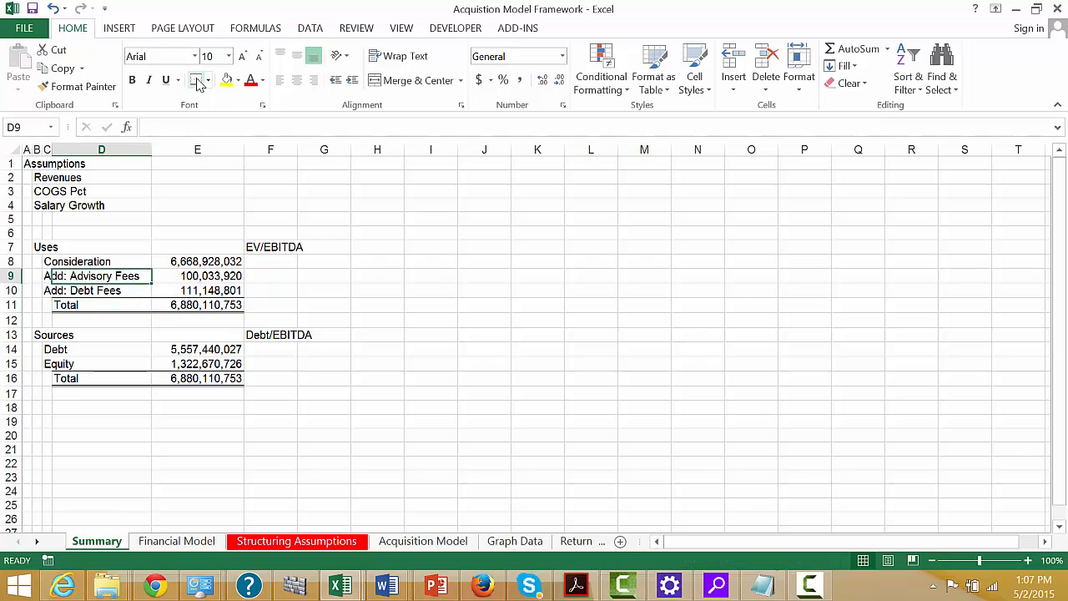
key("Left")
key("Left")
key("Left")
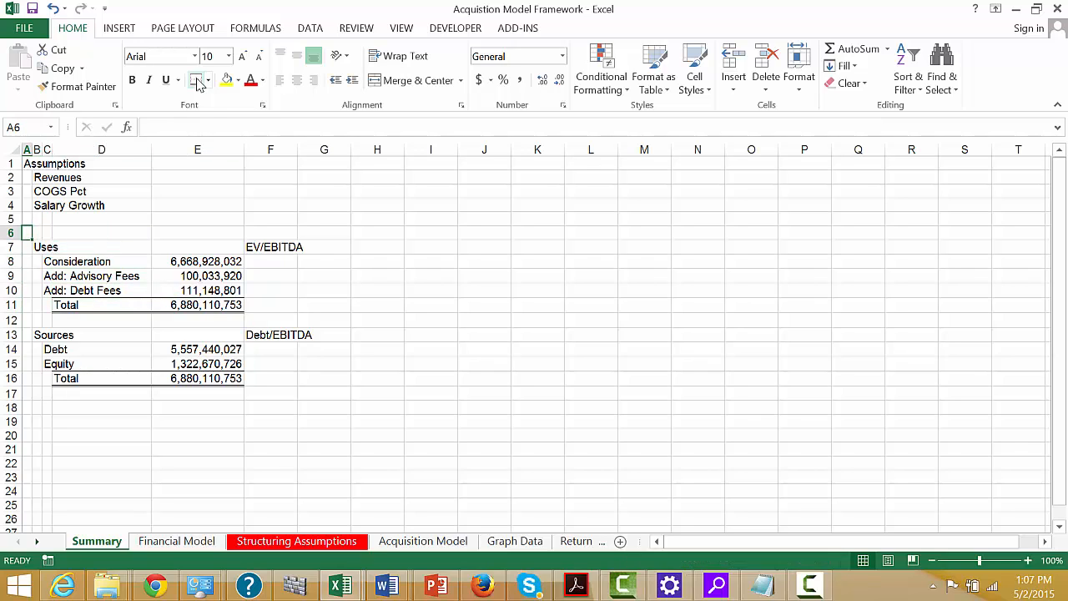
key("Up")
key("shift+space")
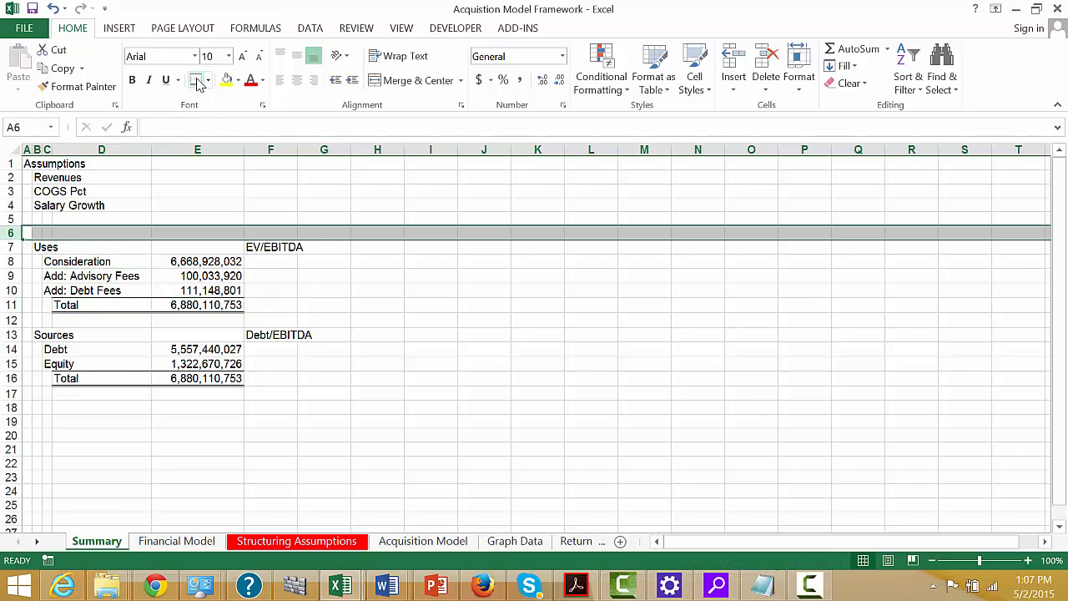
key("ctrl+shift+plus")
key("ctrl+shift+plus")
key("ctrl+shift+plus")
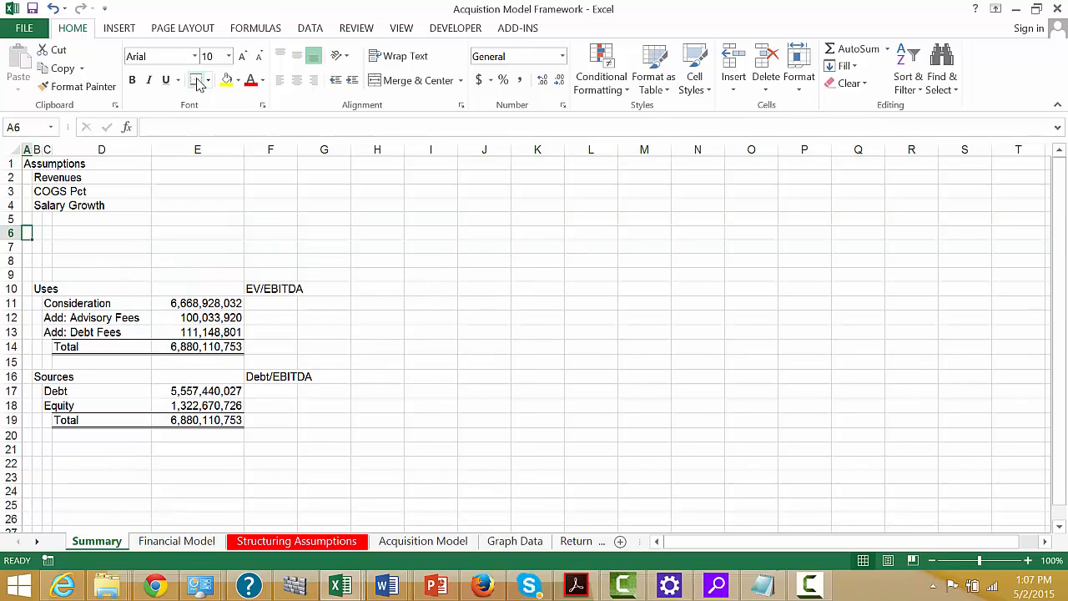
Enter the section heading "Acquistion Structuring" in A6
type("Acquistion Struc")
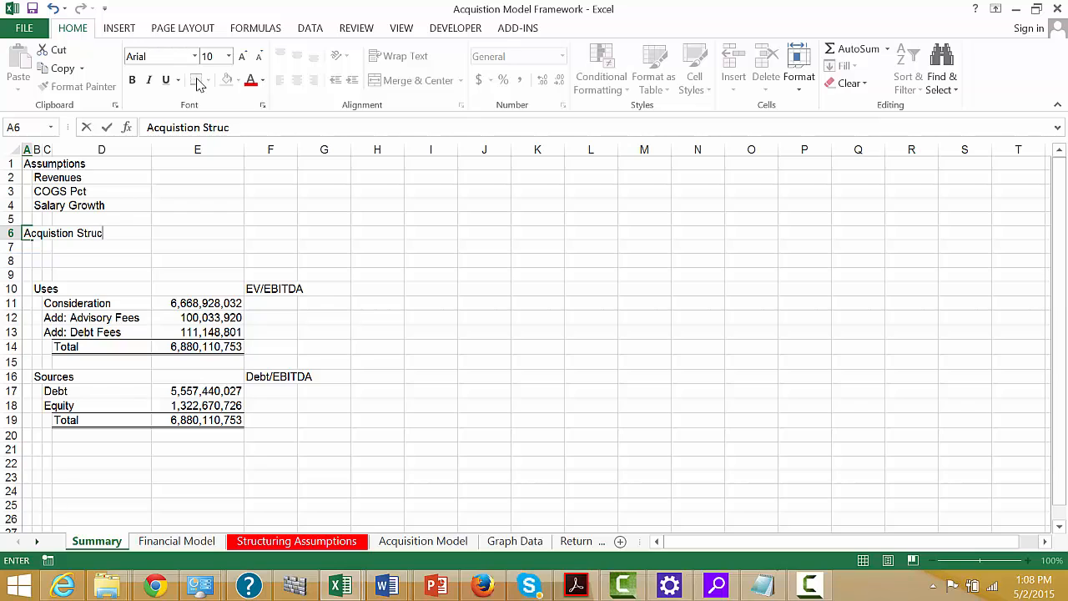
type("turing")
key("Return")
Enter the labels Holding Period in B7 and Transaction Date in B8 under the Acquistion Structuring heading
key("Right")
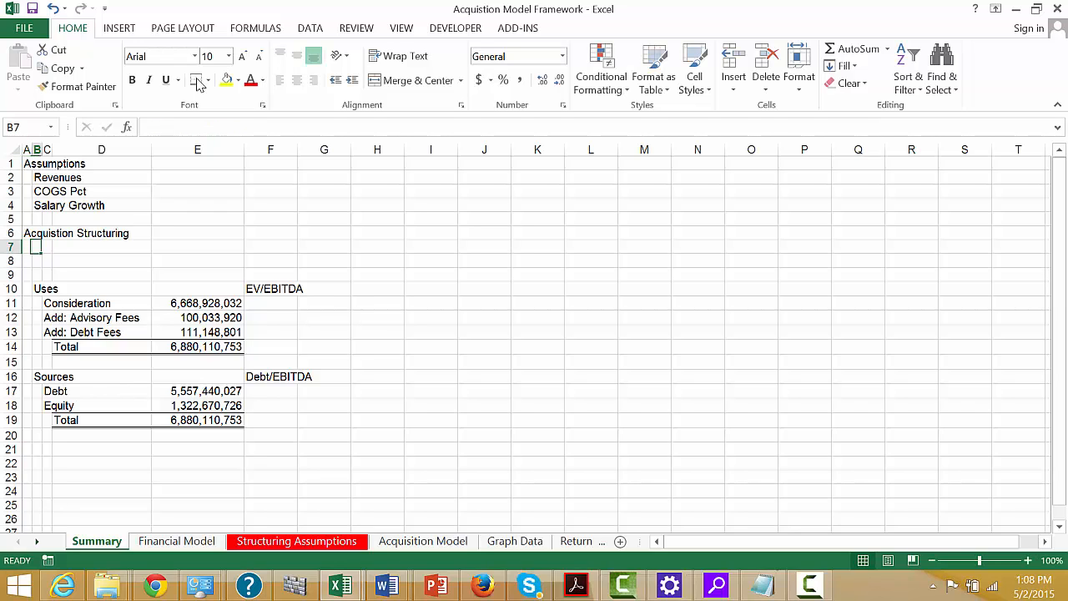
type("H")
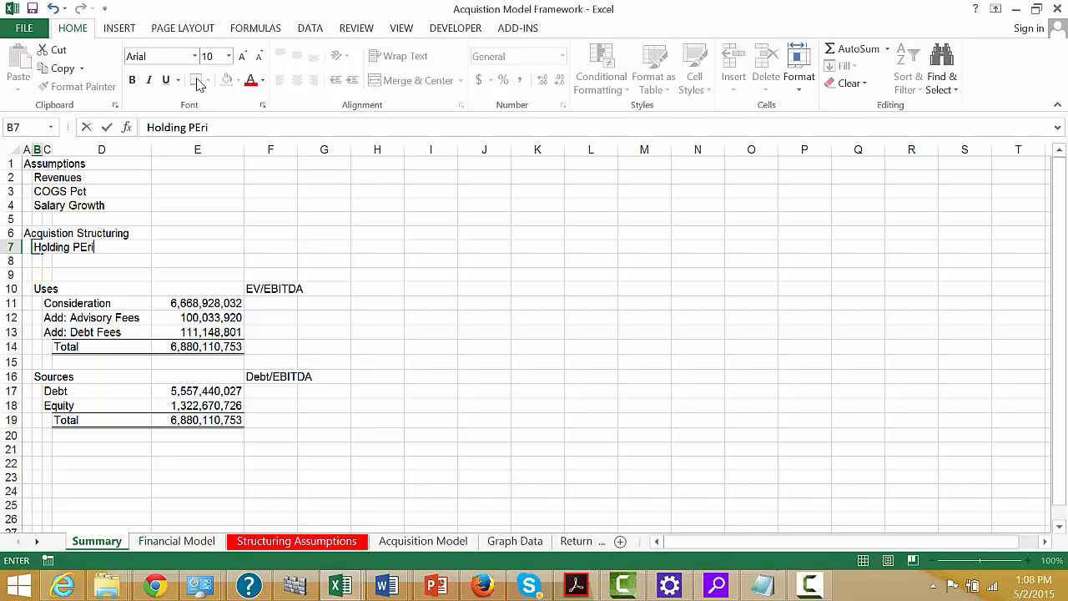
type("olding Period")
key("Return")
type("Transaction Dat")
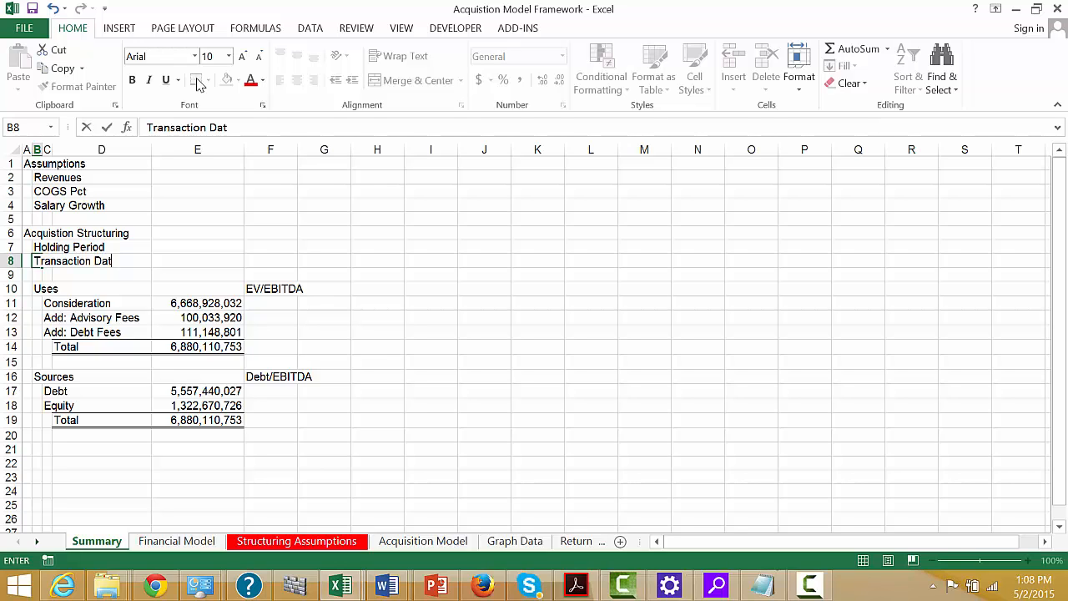
type("e")
key("Return")
Link E7 to the transaction Date in E3 of the Structuring Assumptions sheet
key("Up")
key("Up")
key("Right")
key("Right")
key("Right")
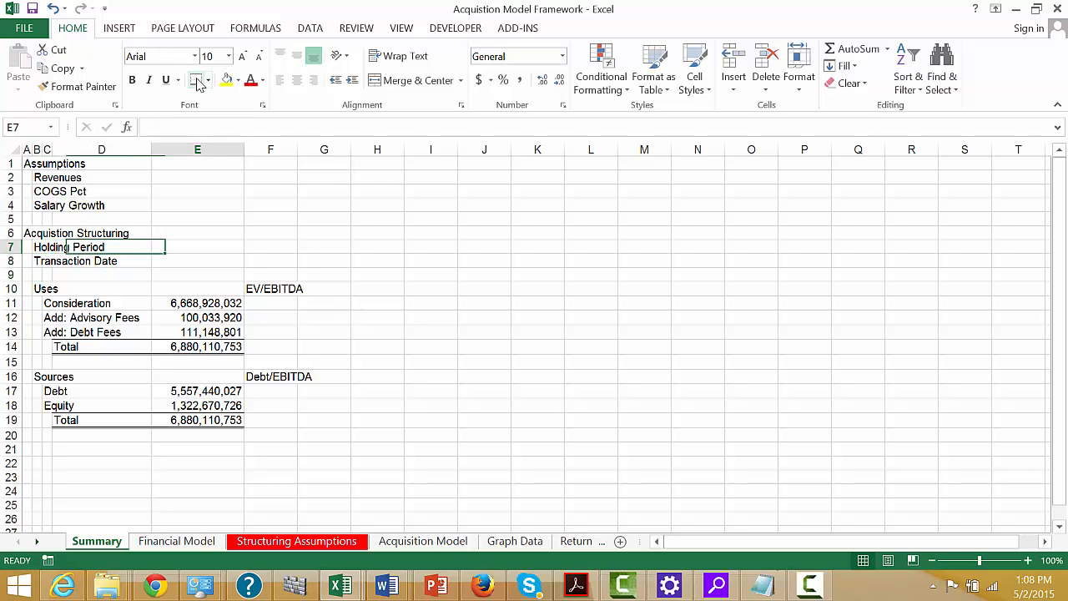
type("=")
key("ctrl+Page_Down")
key("ctrl+Page_Down")
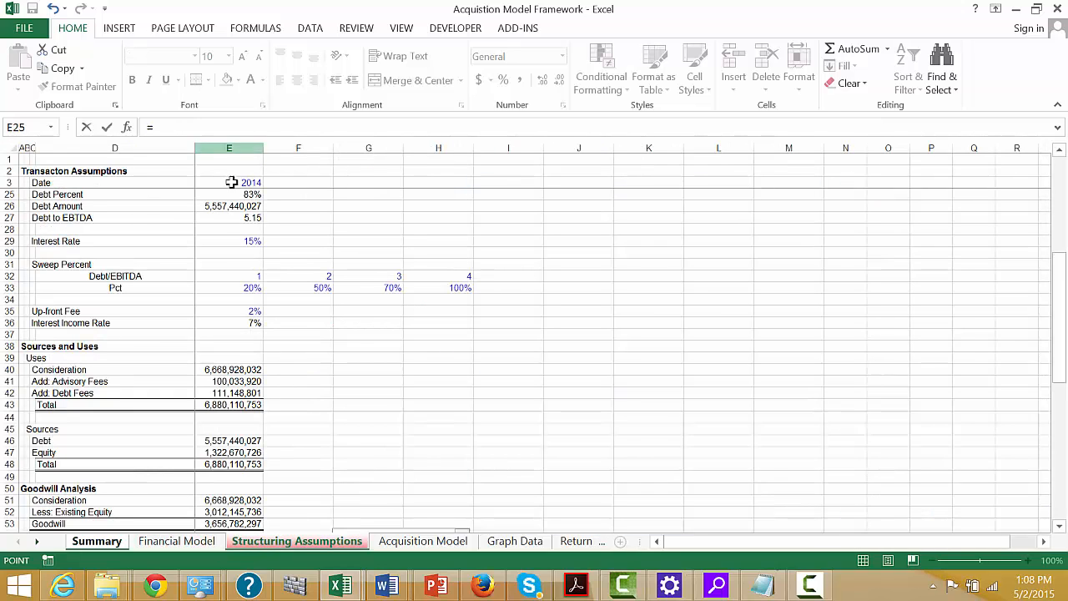
left_click(241, 241)
key("Up")
key("Up")
key("Up")
key("Up")
key("Up")
key("Up")
key("Up")
key("Up")
key("Up")
key("Up")
key("Up")
key("Up")
key("Up")
key("Up")
key("Up")
key("Up")
key("Up")
key("Up")
key("Up")
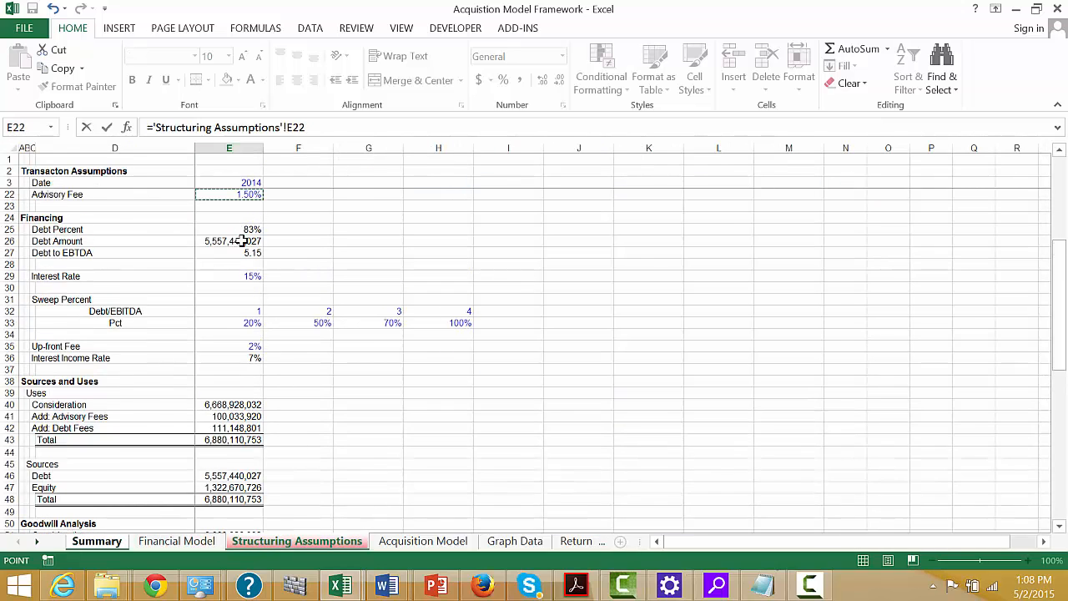
key("Down")
key("Down")
key("Down")
key("Down")
key("Down")
key("Down")
key("Down")
key("Down")
key("Down")
key("Down")
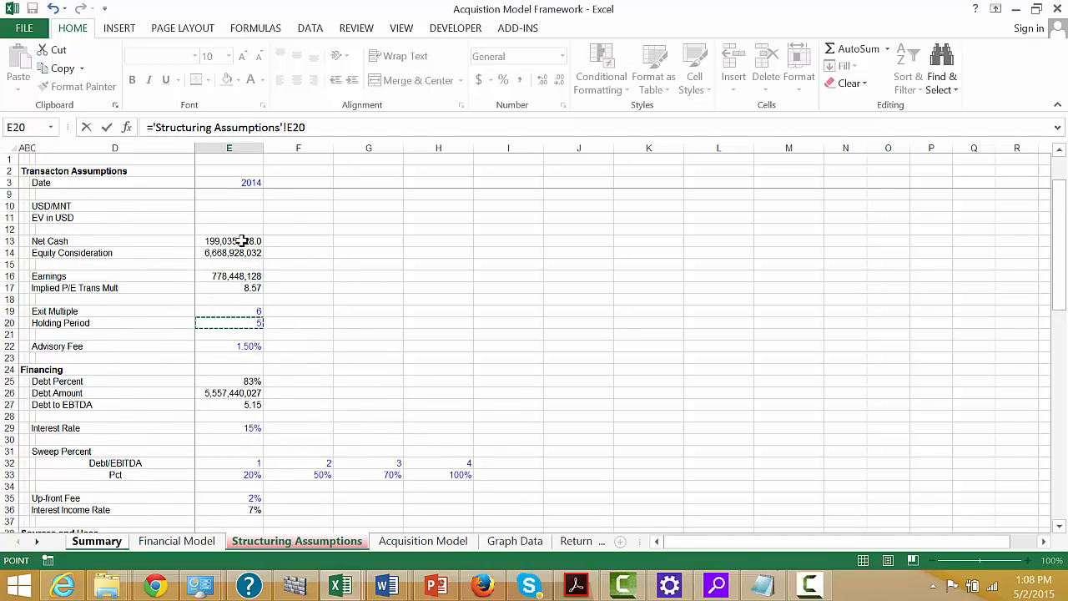
key("Up")
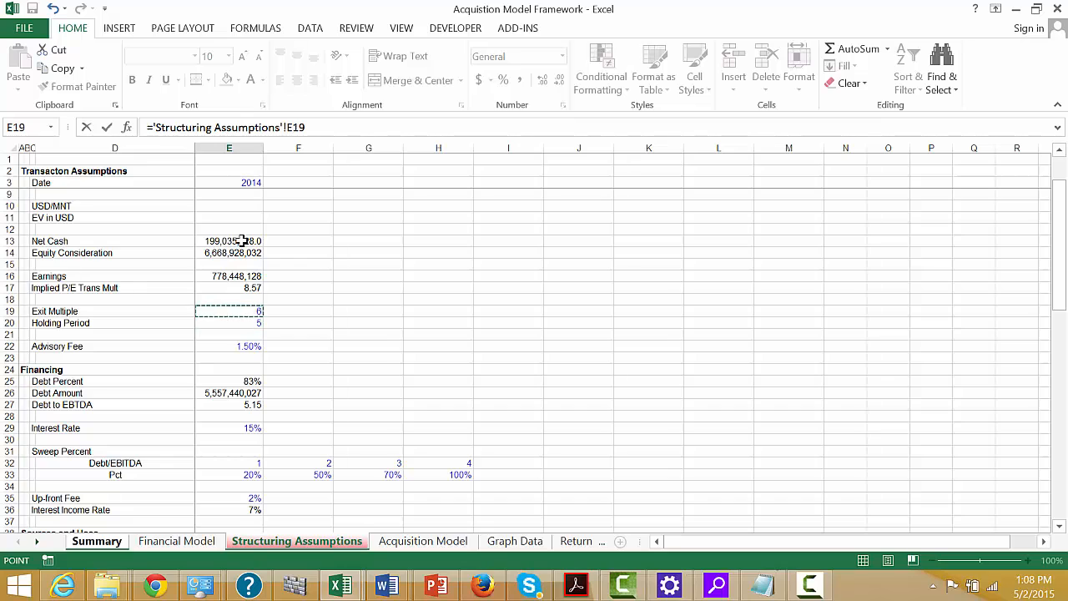
key("Down")
key("Up")
left_click(232, 184)
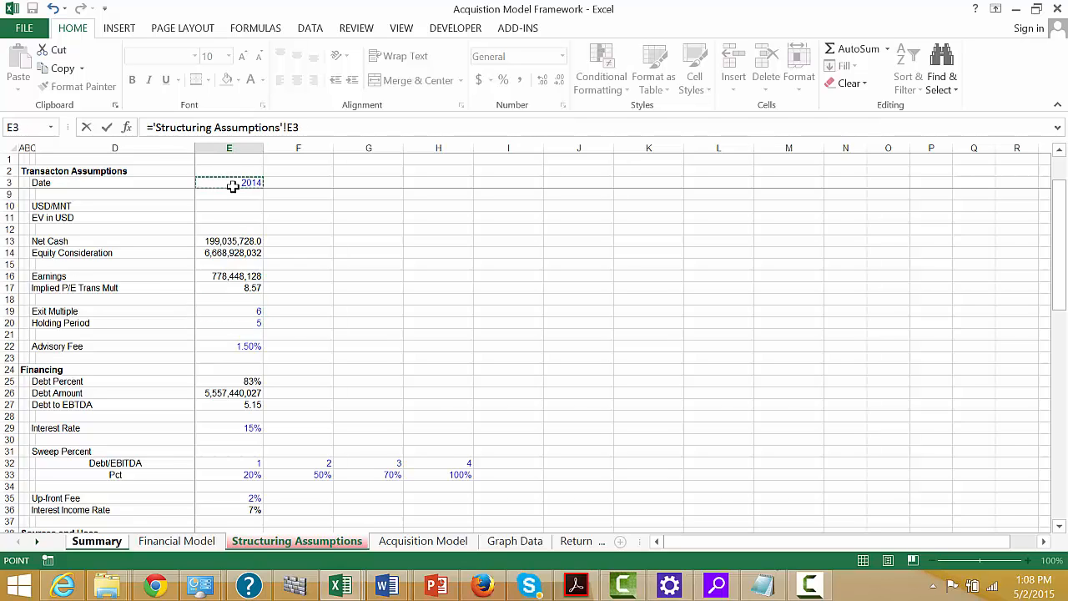
key("Return")
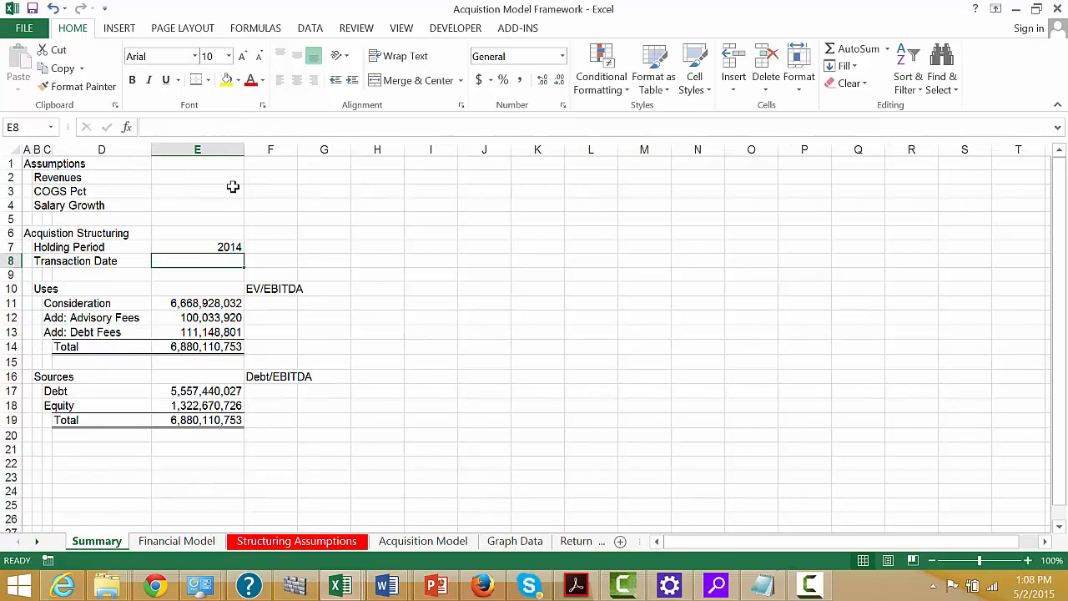
Move the date link from E7 to E8 beside Transaction Date
key("Up")
key("ctrl+x")
key("Down")
key("ctrl+v")
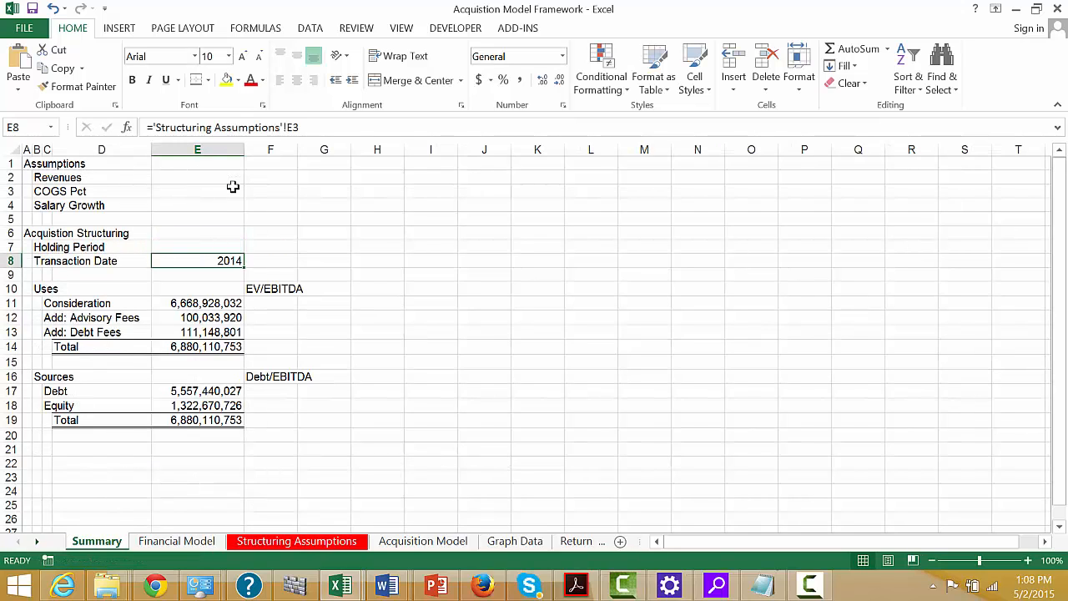
Link E7 beside Holding Period to the Holding Period in E20 of the Structuring Assumptions sheet
key("Up")
type("=")
key("ctrl+Page_Down")
key("ctrl+Page_Down")
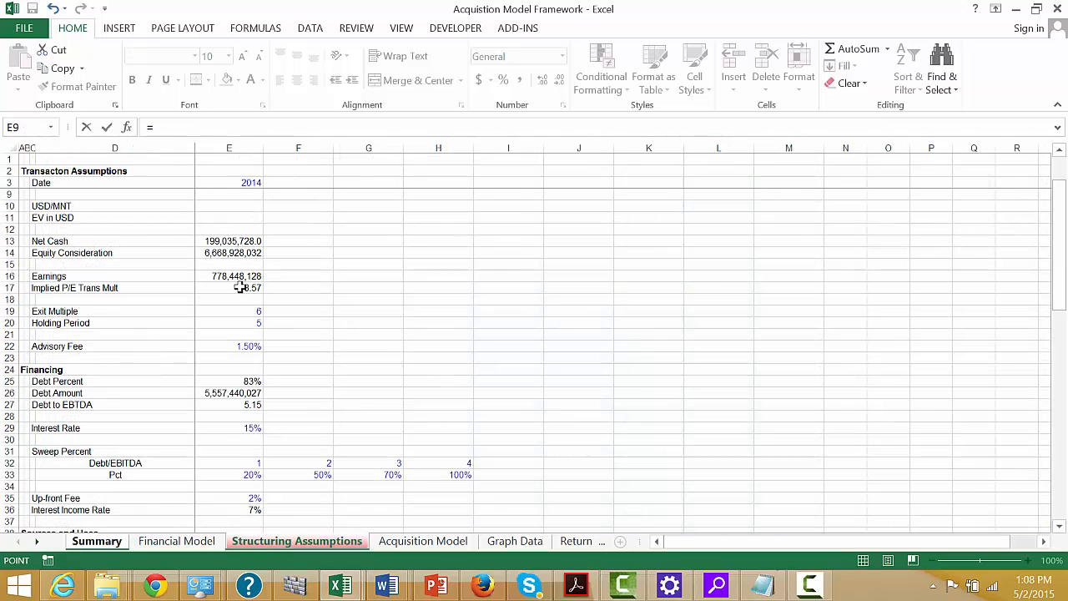
left_click(238, 312)
key("Down")
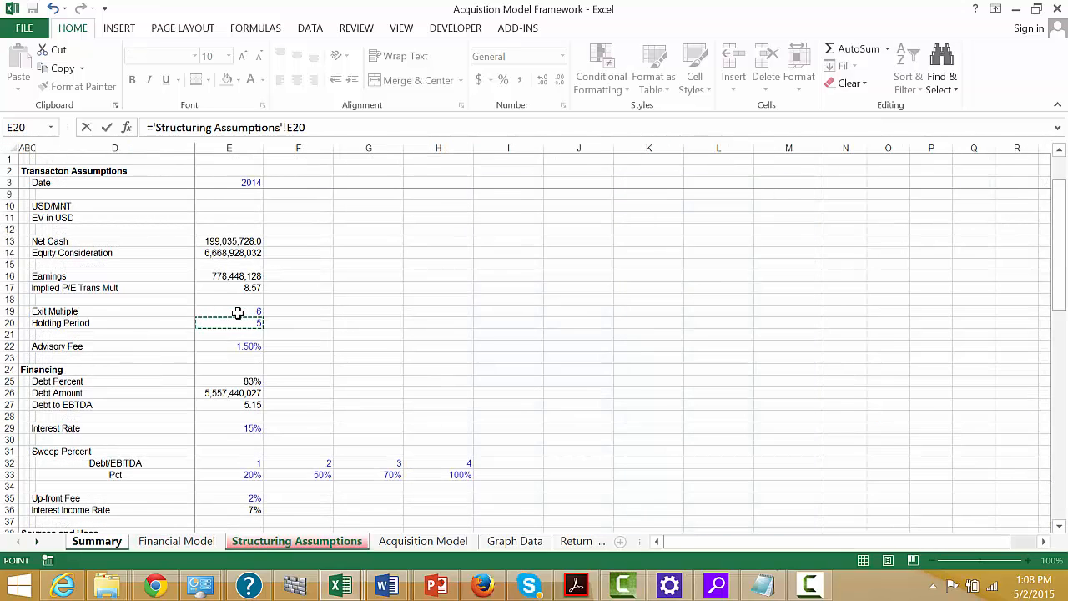
key("Return")
Enter the label Exit EV/EBITDA in B21 below the Sources section
key("Down")
key("Down")
key("Down")
key("Down")
key("Down")
key("Down")
key("Down")
key("Down")
key("Down")
key("Down")
key("Down")
key("Down")
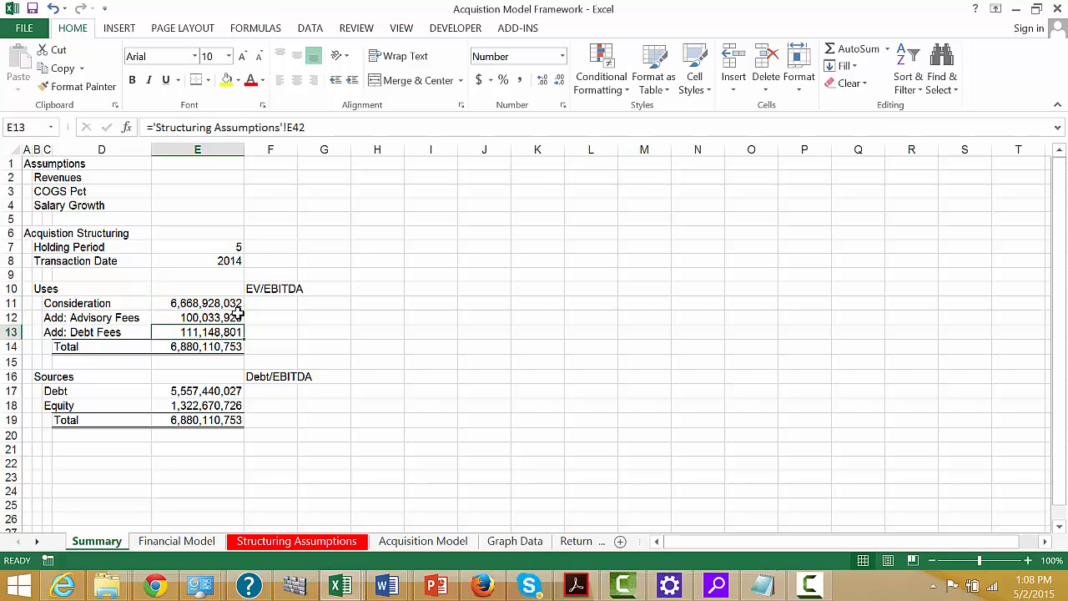
key("Down")
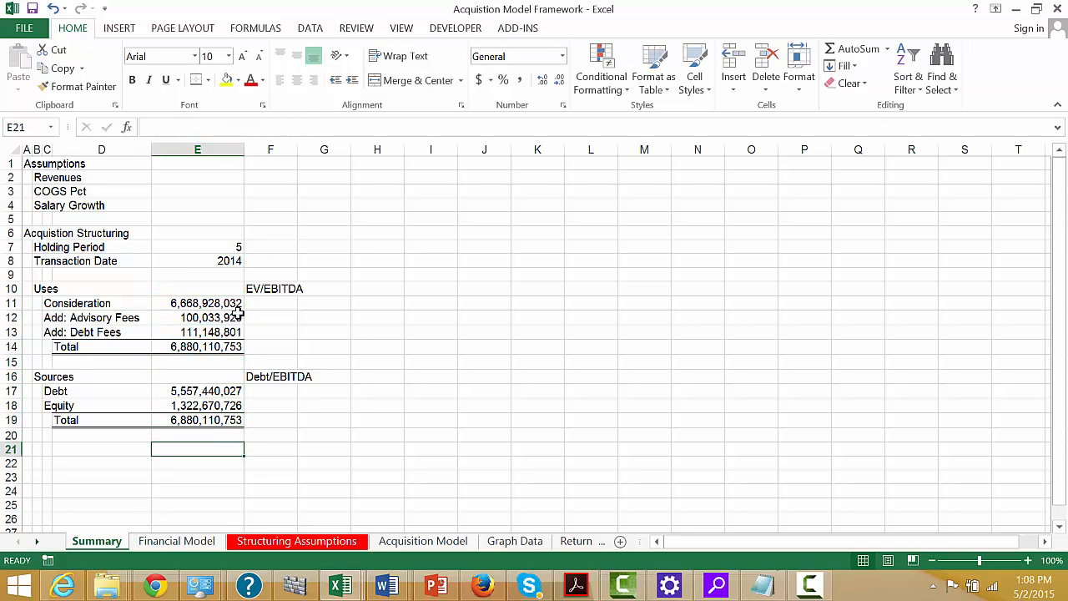
key("Left")
key("Left")
key("Left")
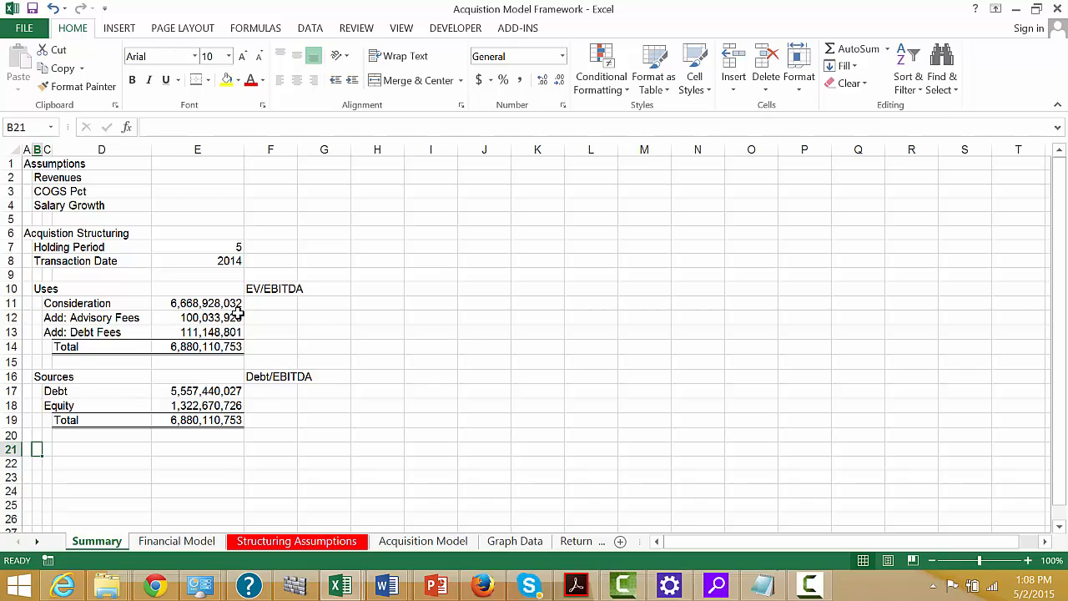
type("Exit EV")
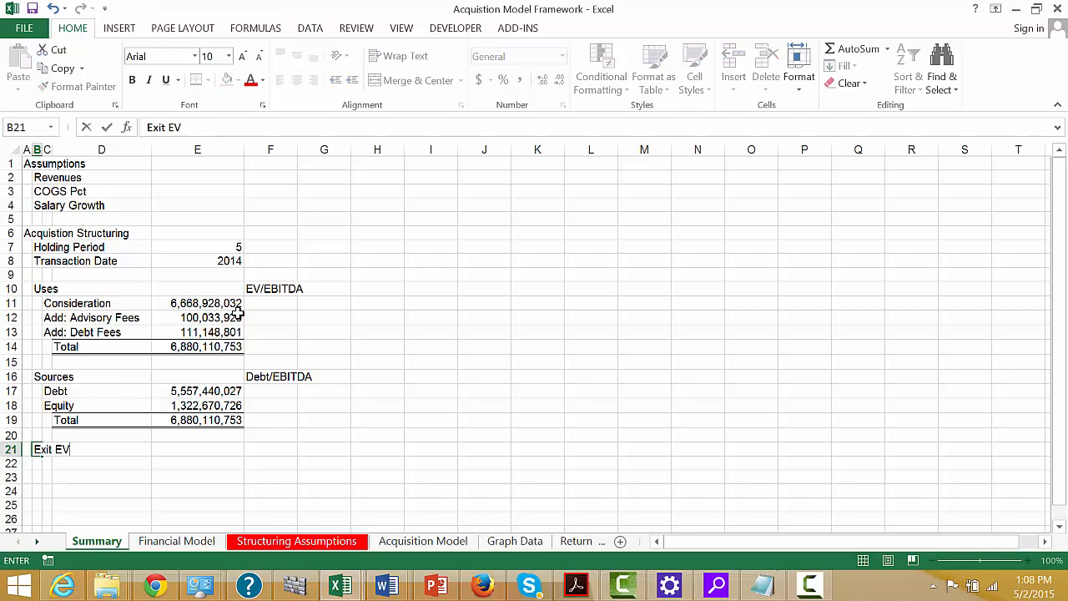
type("/EB")
key("ctrl+Return")
Insert two blank rows at row 10, above the Uses section
key("Up")
key("Up")
key("Up")
key("Up")
key("Up")
key("Up")
key("Up")
key("Up")
key("Up")
key("Up")
key("Up")
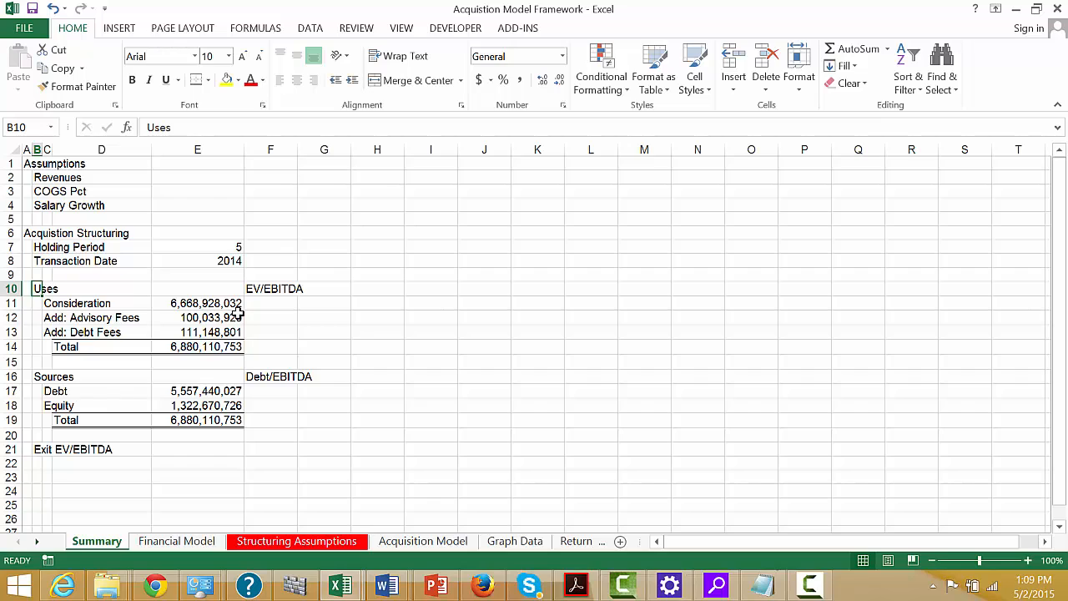
key("Right")
key("Right")
key("Right")
key("Right")
key("Left")
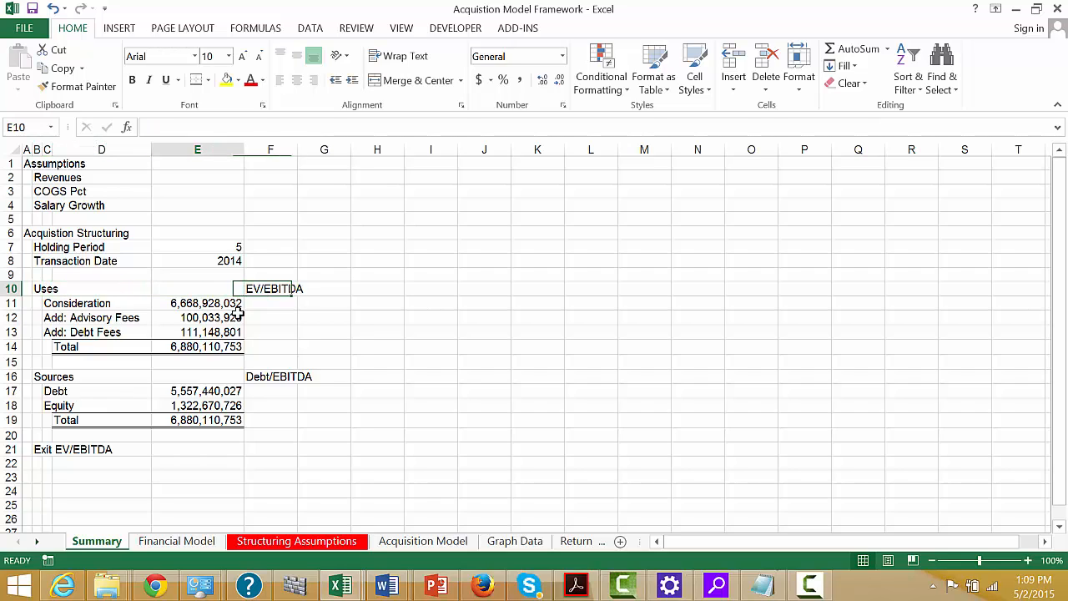
key("Left")
key("Left")
key("Left")
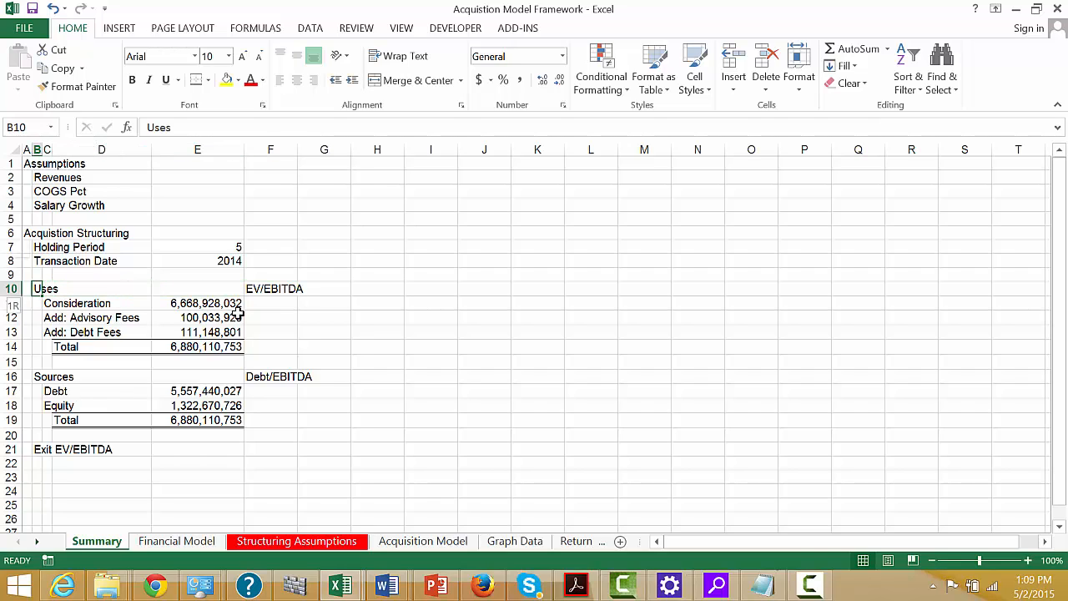
key("shift+space")
key("ctrl+shift+equal")
key("ctrl+shift+equal")
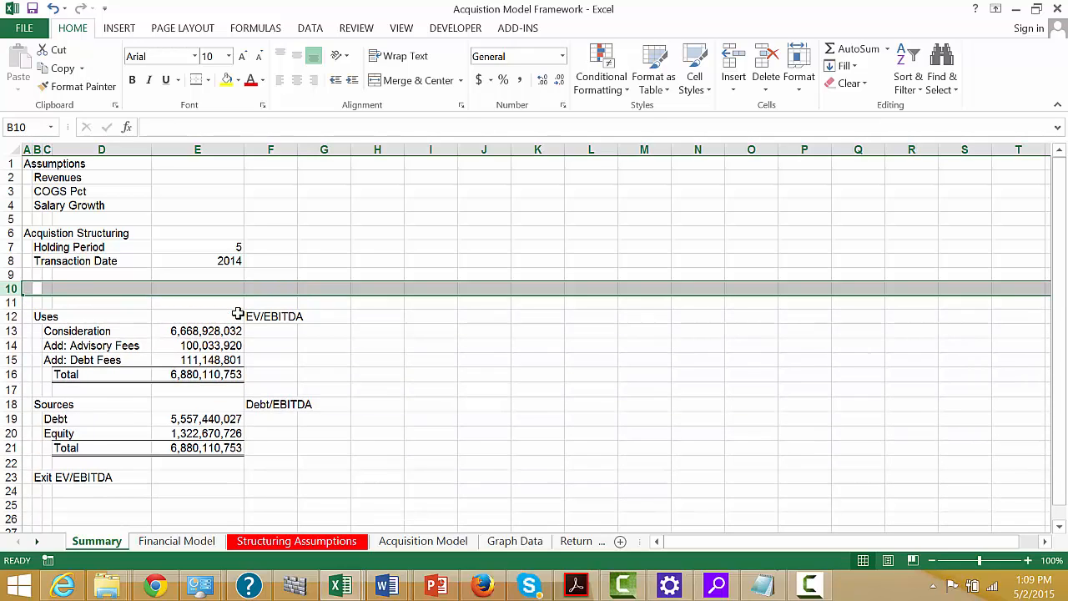
Move the EV/EBITDA heading from F12 on the Uses row to B10
key("Down")
key("Down")
key("Right")
key("Right")
key("Right")
key("Right")
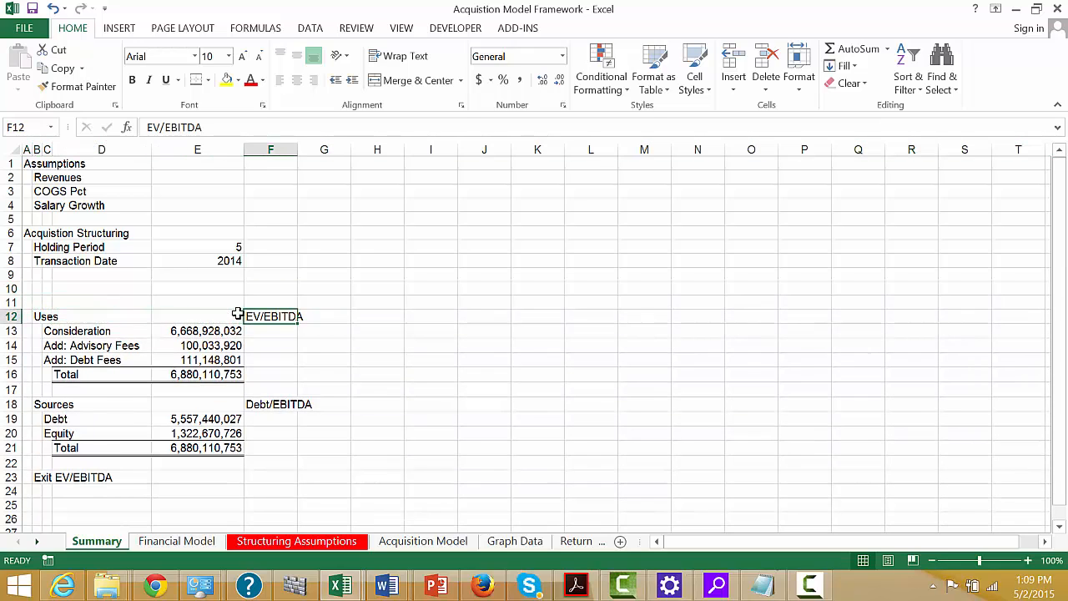
key("ctrl+c")
key("Up")
key("Up")
key("Left")
key("Left")
key("Left")
key("Left")
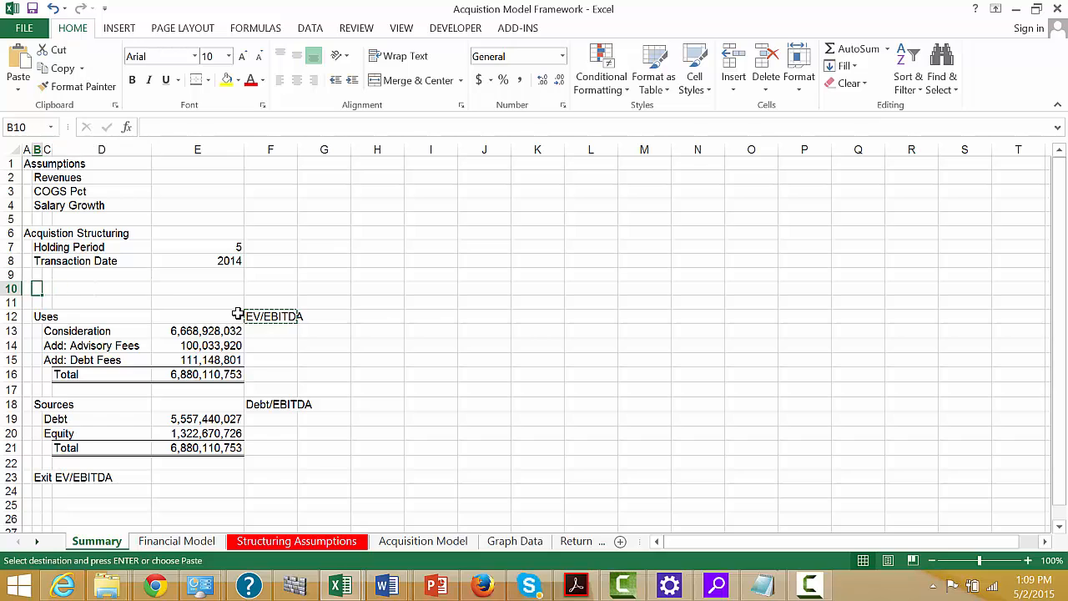
key("Return")
Insert two blank rows at row 12, above the Uses section
key("Down")
key("Down")
key("shift+space")
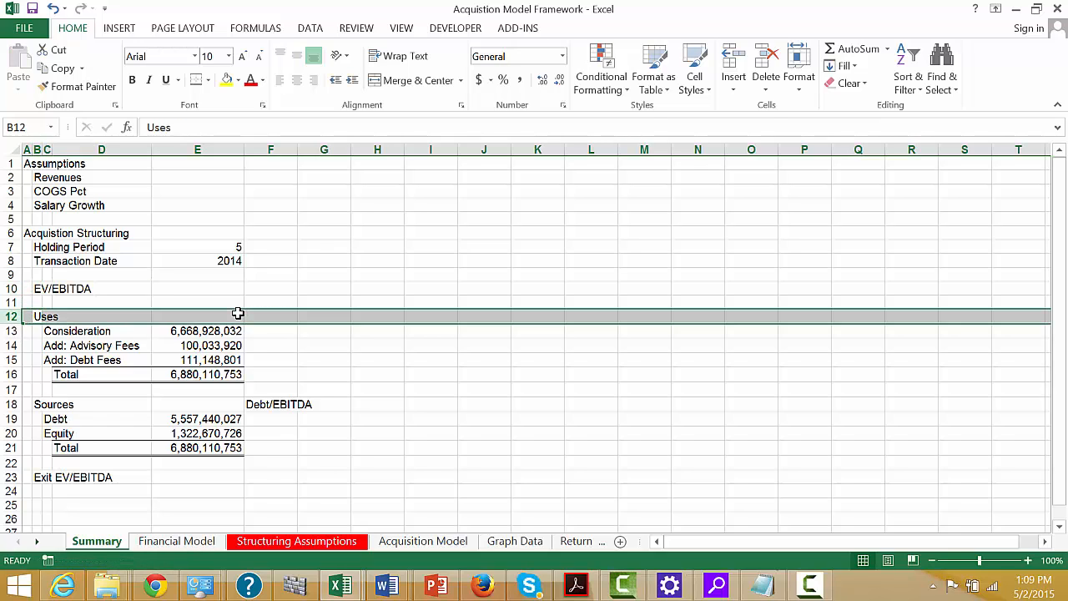
key("ctrl+shift+equal")
key("ctrl+shift+equal")
Move the Debt/EBITDA heading from F20 on the Sources row to B11, under EV/EBITDA
key("Down")
key("Down")
key("Down")
key("Down")
key("Down")
key("Down")
key("Down")
key("Down")
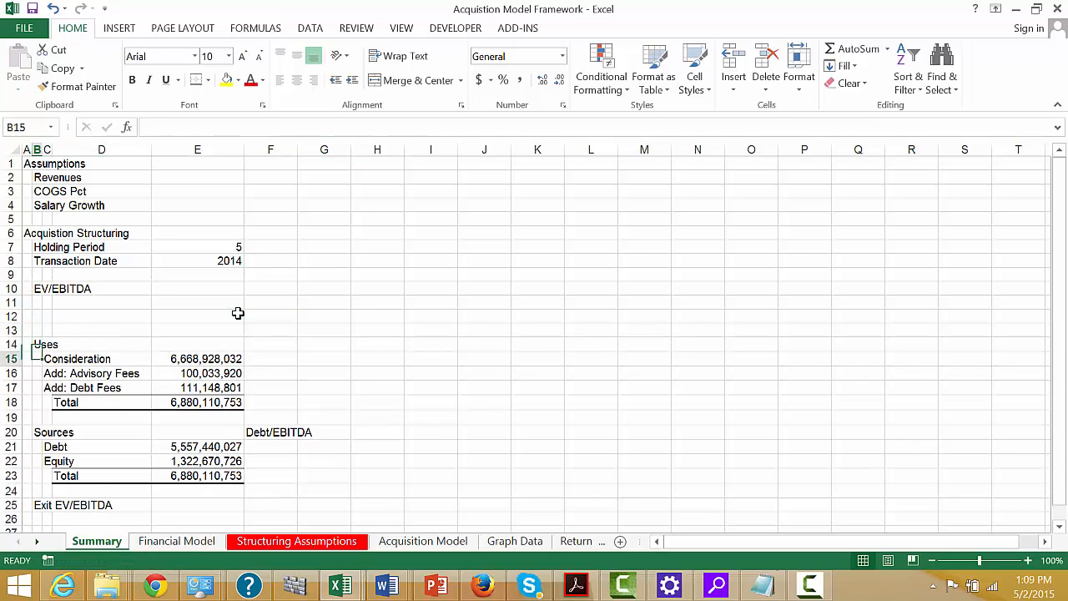
key("Right")
key("Right")
key("Right")
key("Right")
key("ctrl+c")
key("Up")
key("Up")
key("Up")
key("Up")
key("Up")
key("Up")
key("Up")
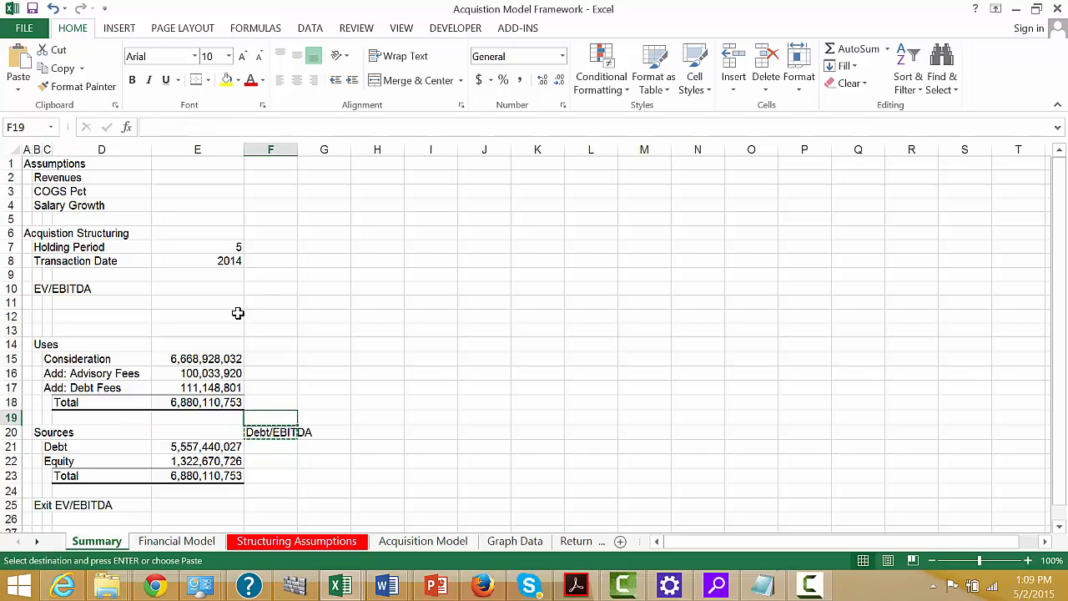
key("Left")
key("Left")
key("Left")
key("Left")
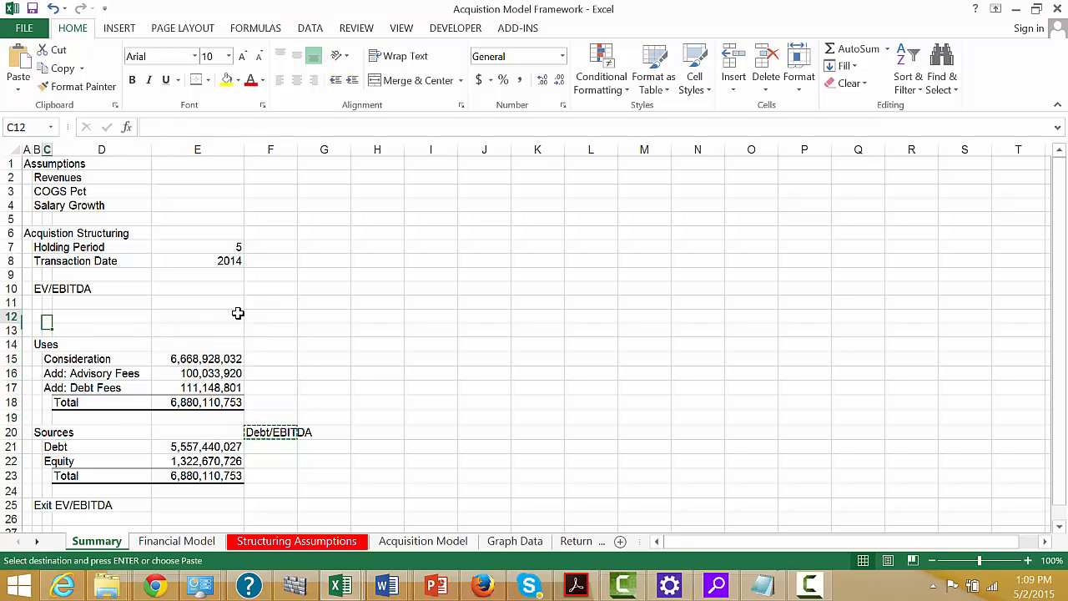
key("Up")
key("Up")
key("Return")
Move the Exit EV/EBITDA label from B25 to B12, under Debt/EBITDA
key("Down")
key("Down")
key("Down")
key("Down")
key("Down")
key("Down")
key("Down")
key("Down")
key("Down")
key("Down")
key("Down")
key("Down")
key("Down")
key("Down")
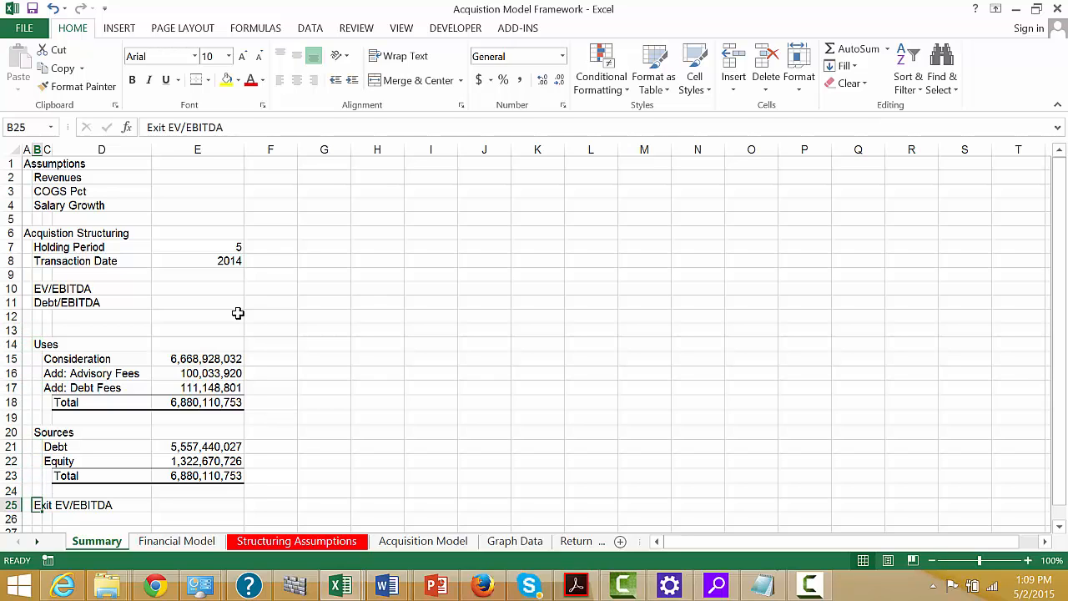
key("ctrl+c")
key("Up")
key("Up")
key("Up")
key("Up")
key("Up")
key("Up")
key("Up")
key("Up")
key("Up")
key("Up")
key("Up")
key("Up")
key("Up")
key("Up")
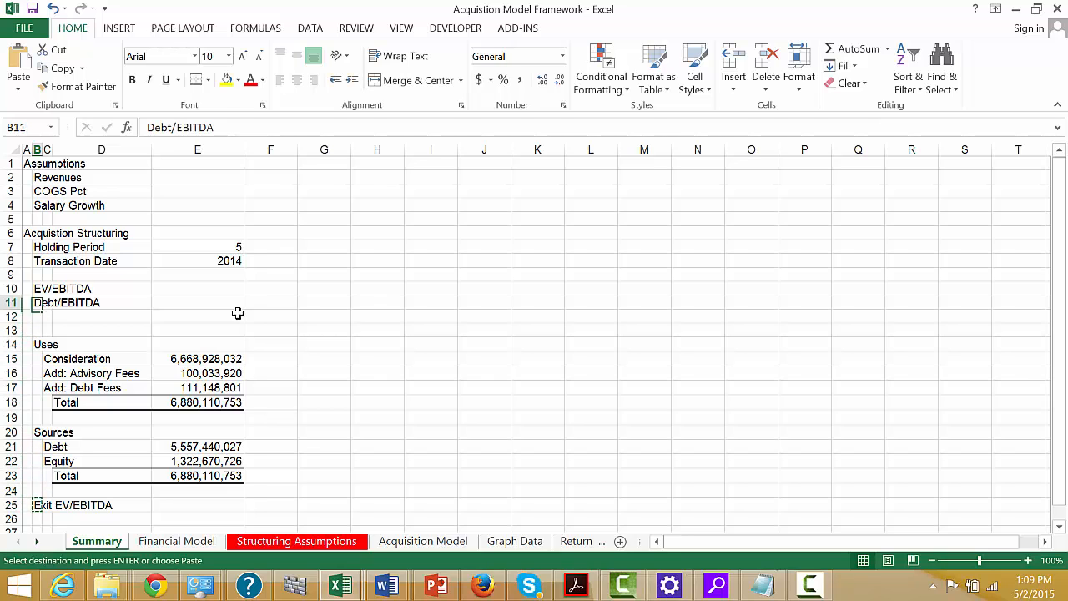
key("Down")
key("Return")
Link E10 beside EV/EBITDA to the EV to EBITDA multiple in E6 of the Structuring Assumptions sheet
key("Up")
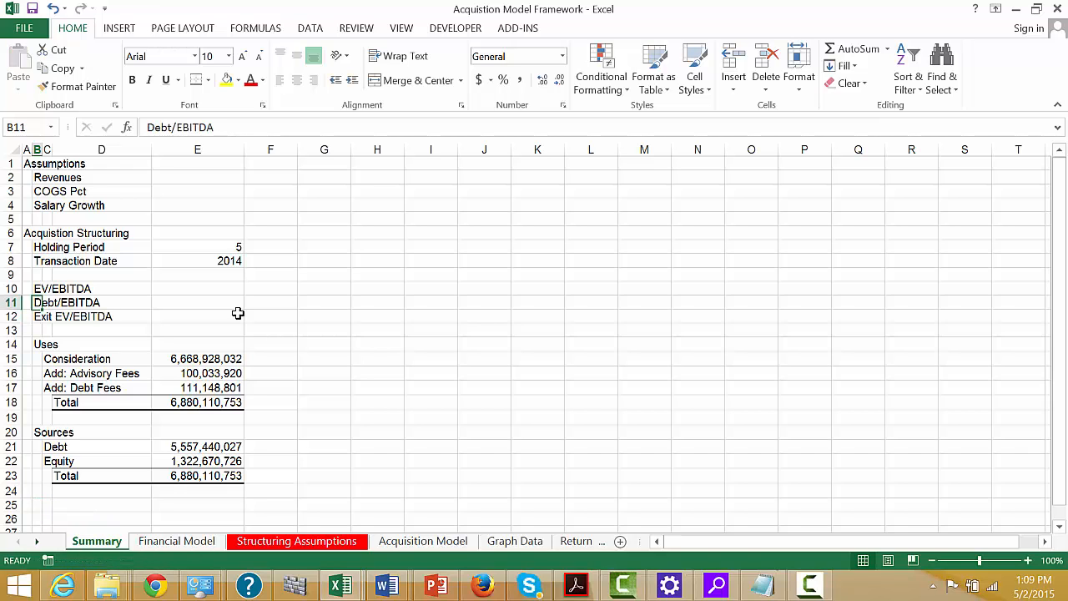
key("Right")
key("Up")
key("Right")
type("=")
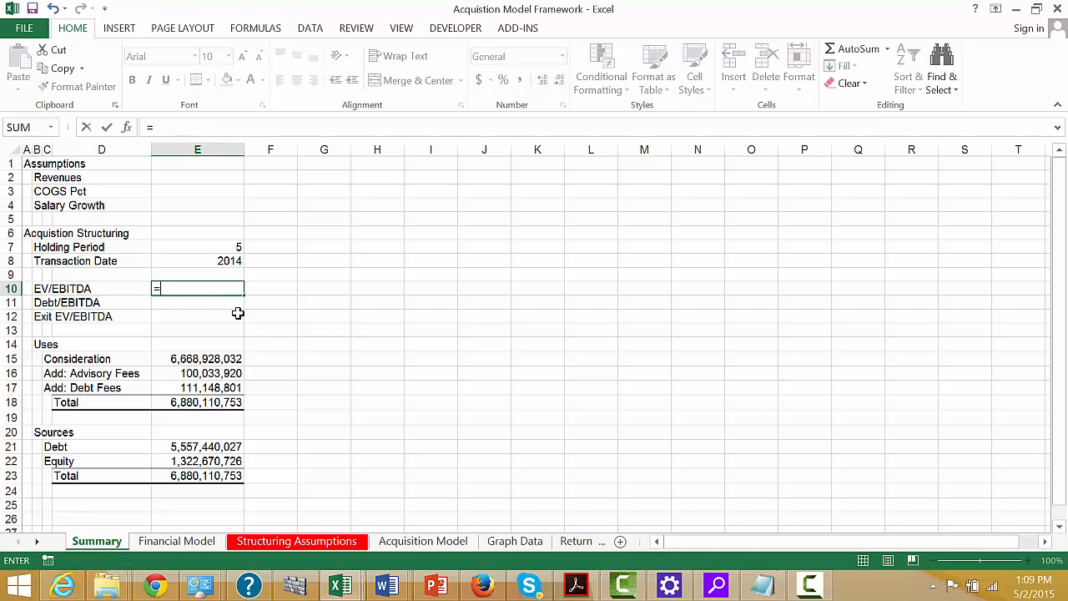
key("ctrl+Page_Down")
key("ctrl+Page_Down")
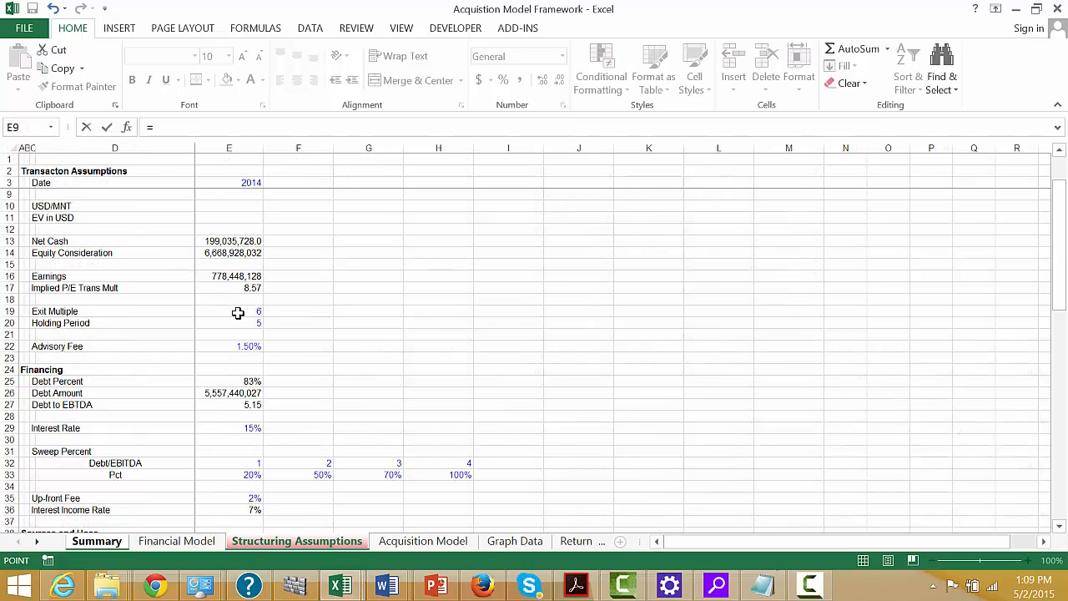
left_click(238, 313)
key("Up")
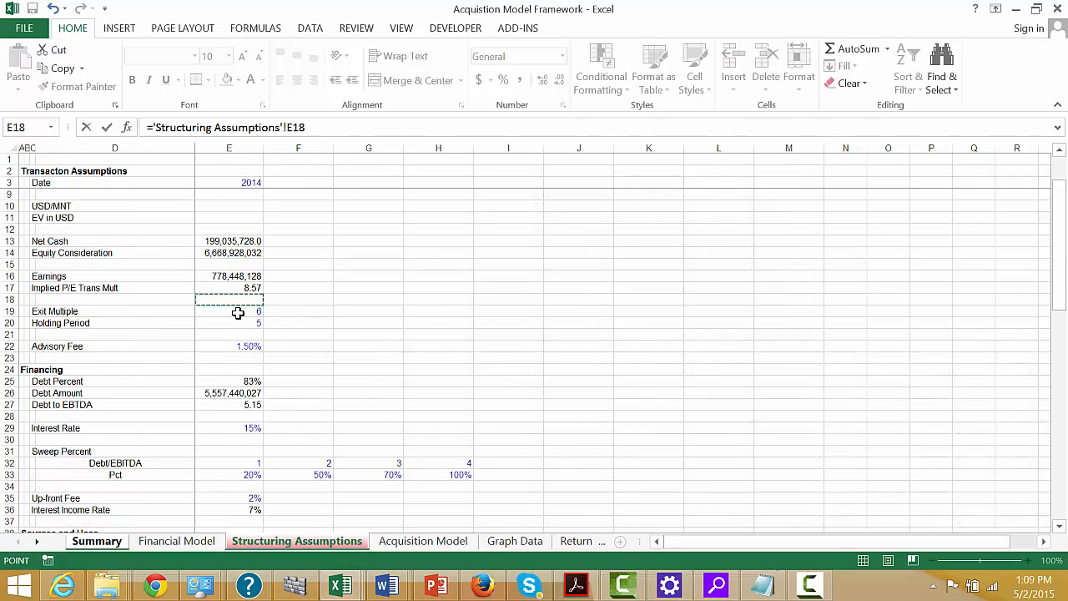
key("Down")
key("Down")
key("Up")
key("Up")
key("Up")
key("Up")
key("Up")
key("Up")
key("Up")
key("Up")
key("Up")
key("Up")
key("Up")
key("Up")
key("Up")
key("Up")
key("Up")
key("Up")
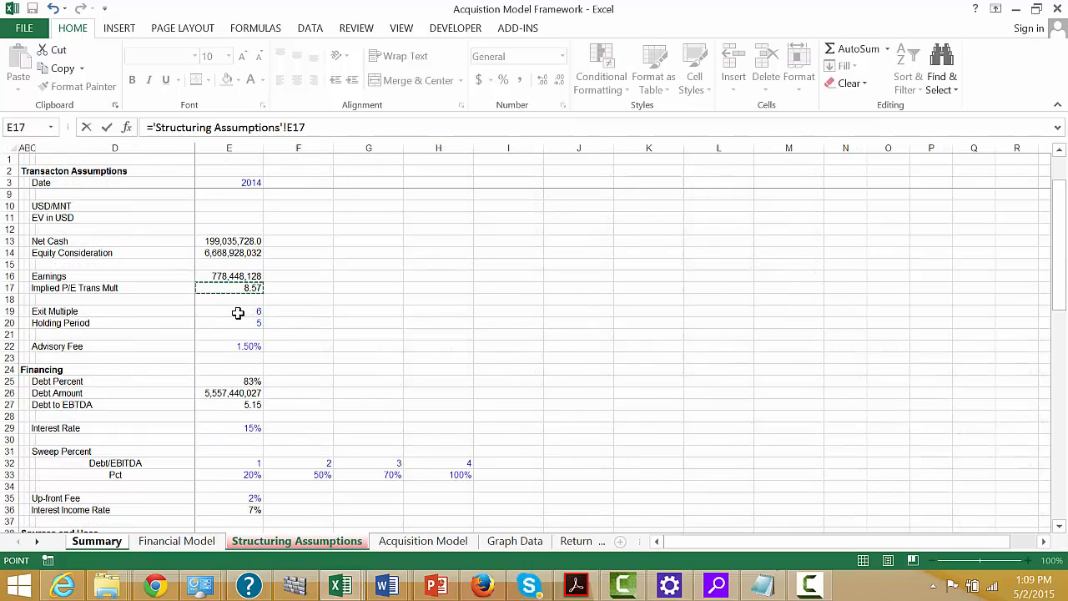
key("Up")
key("Up")
key("Down")
key("Down")
key("Down")
key("Down")
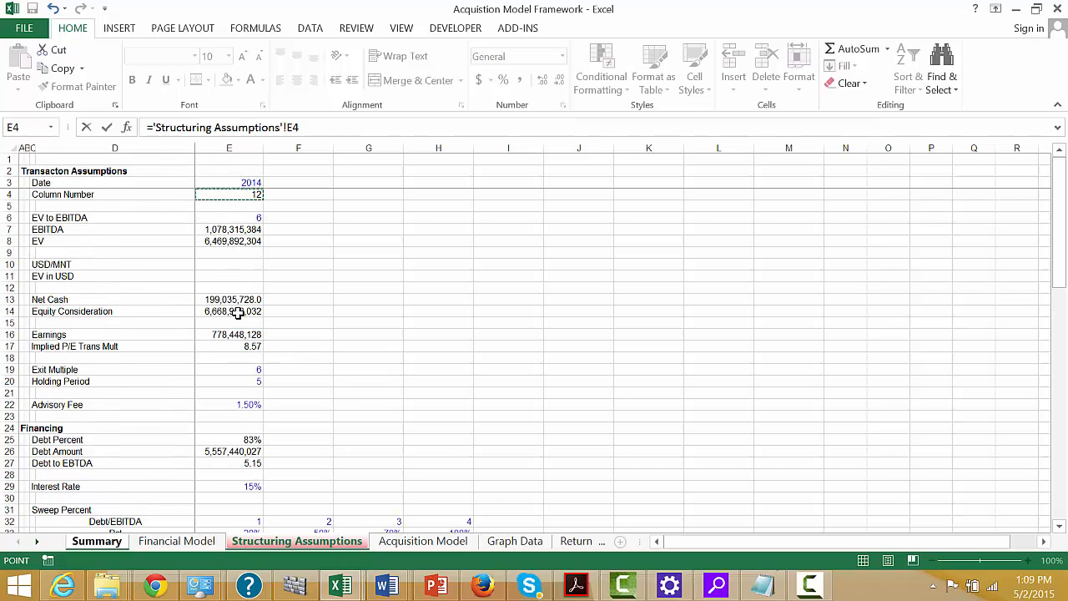
key("Return")
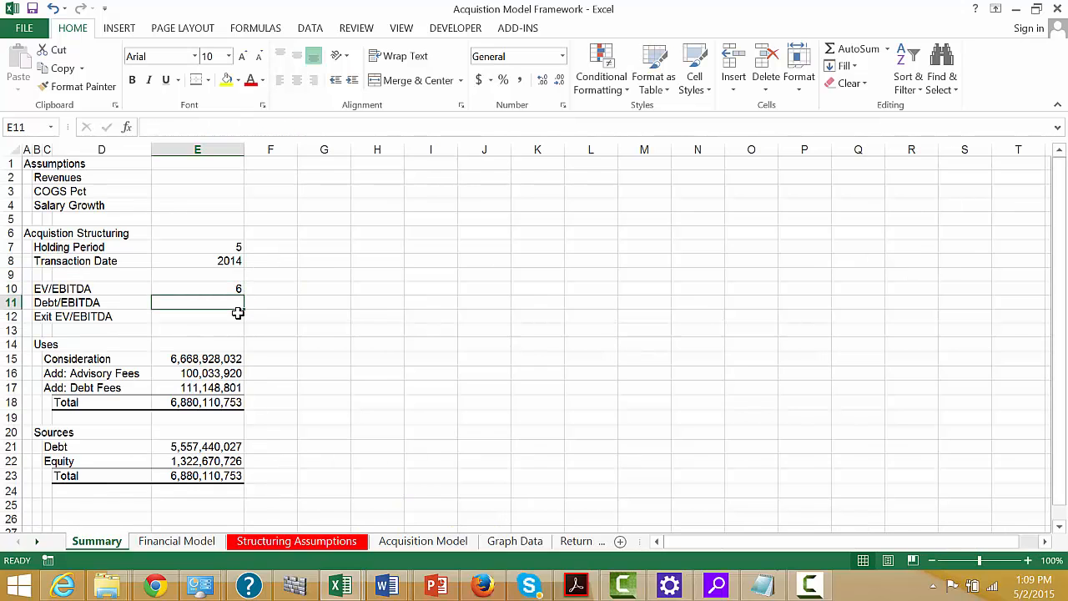
Link E11 beside Debt/EBITDA to the debt multiple in E27 of the Structuring Assumptions sheet
type("=")
key("ctrl+Page_Down")
key("ctrl+Page_Down")
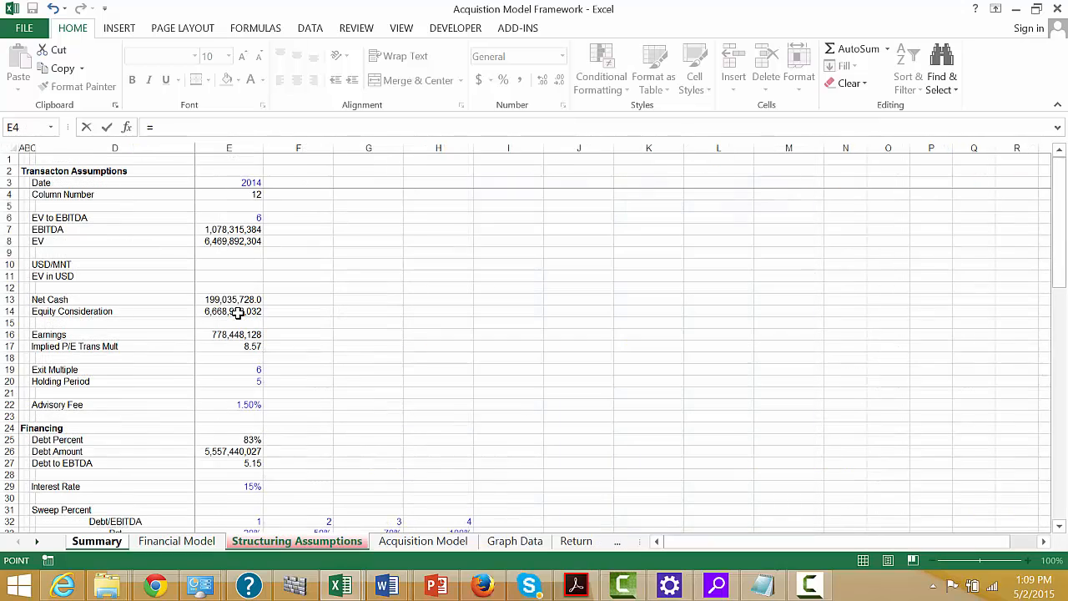
left_click(240, 452)
left_click(240, 464)
key("Return")
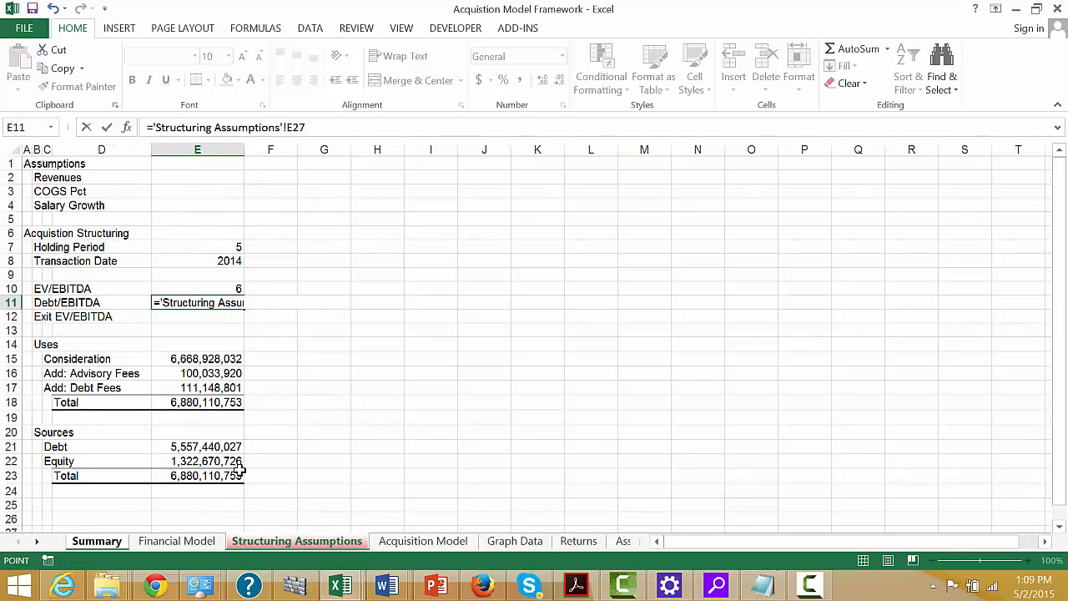
Link E12 beside Exit EV/EBITDA to the Exit Multiple in E19 of the Structuring Assumptions sheet
type("=")
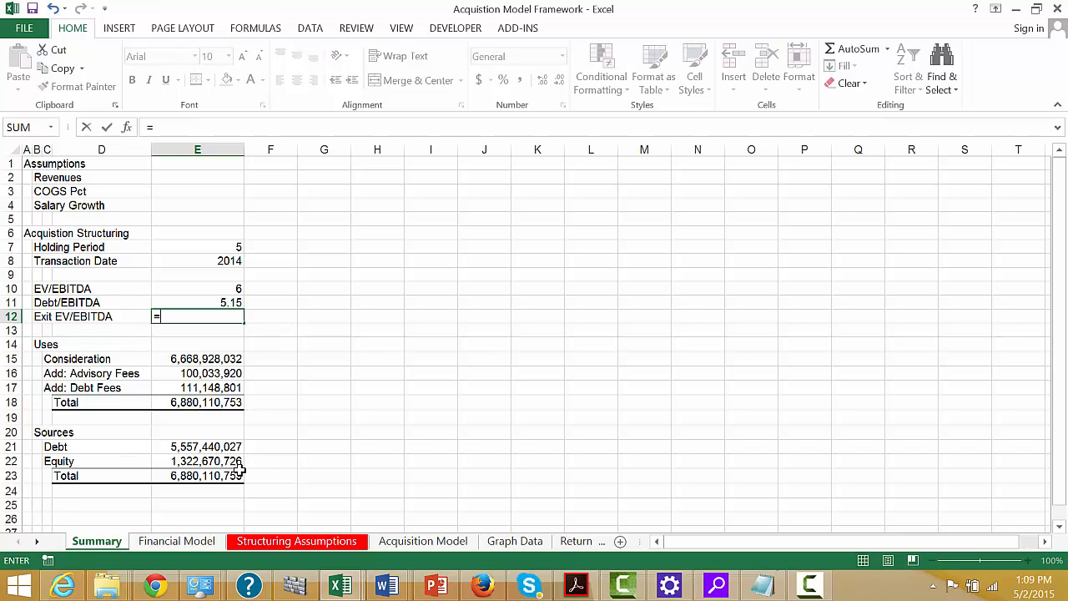
key("ctrl+Page_Down")
key("ctrl+Page_Down")
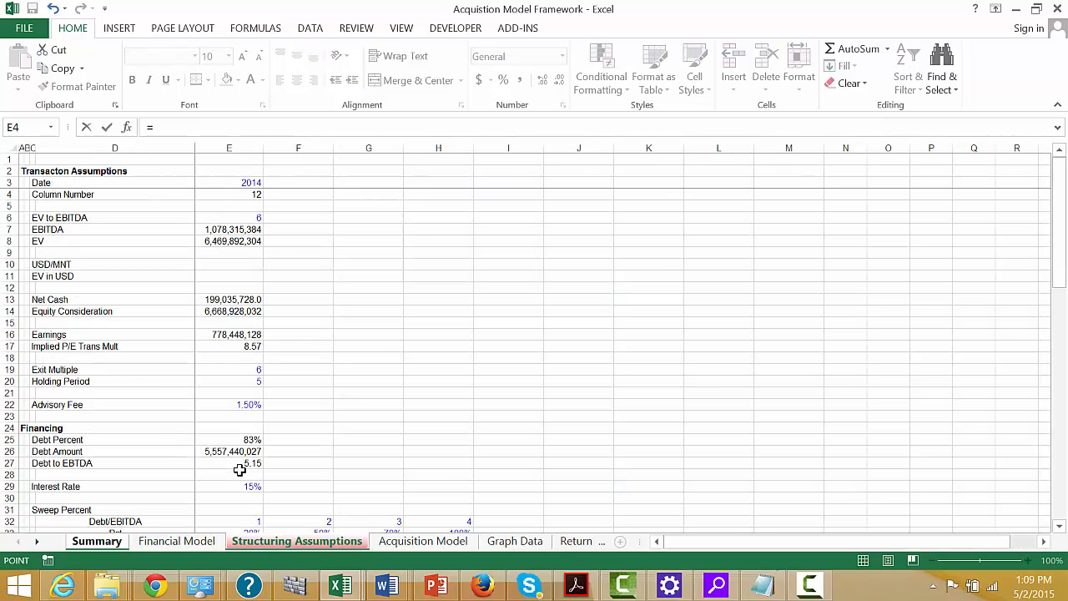
left_click(239, 371)
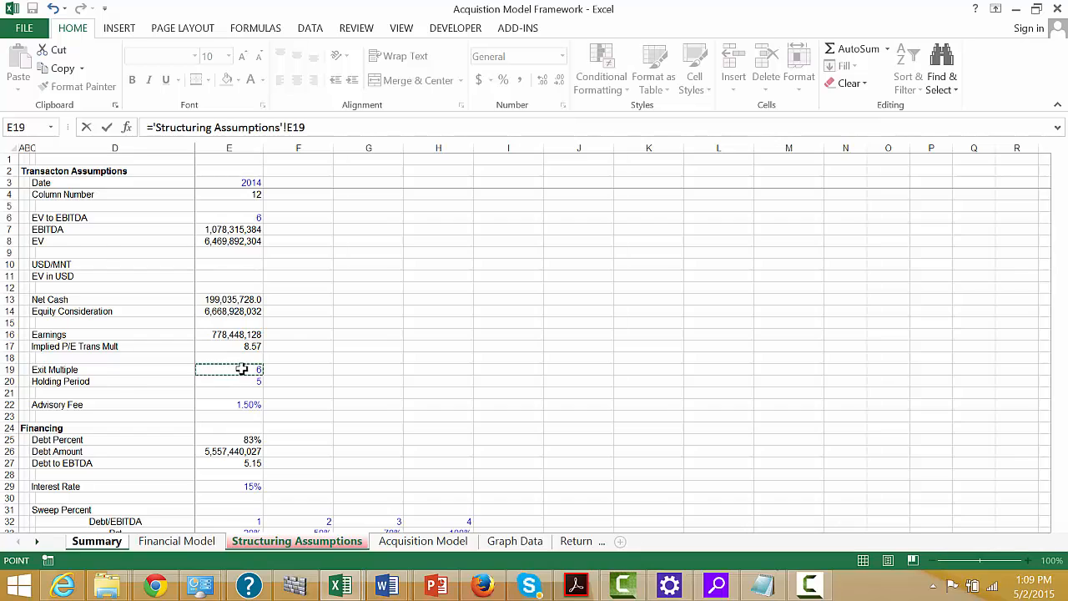
key("Return")
Format the three multiples in E10:E12 as numbers with two decimal places
key("Up")
key("Up")
key("shift+Down")
key("shift+Down")
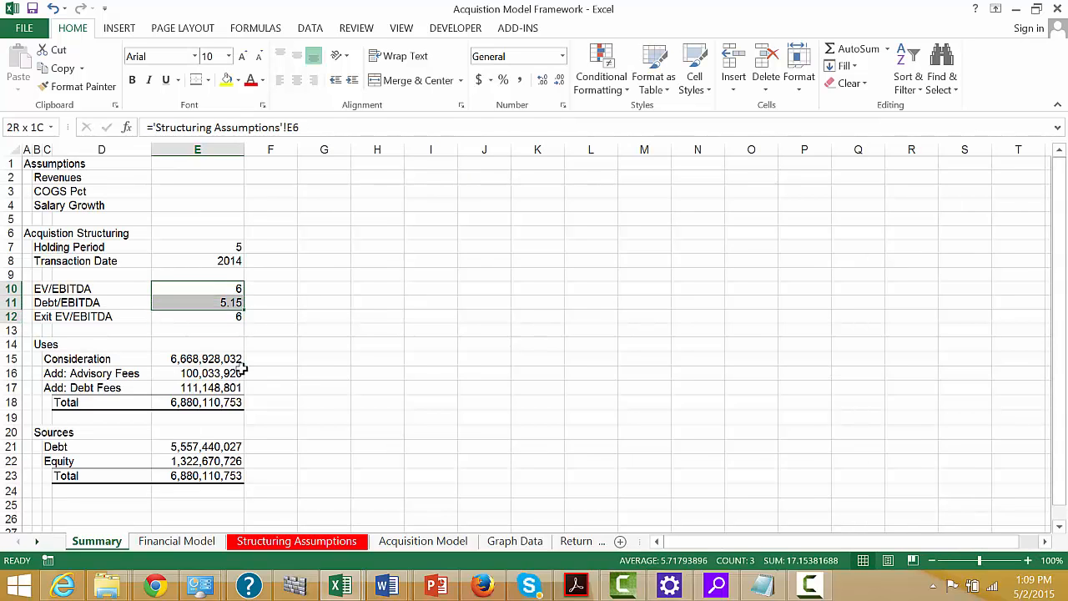
key("ctrl+v")
key("Down")
key("Down")
key("Down")
key("Down")
key("Down")
key("Down")
key("Down")
key("Down")
key("Down")
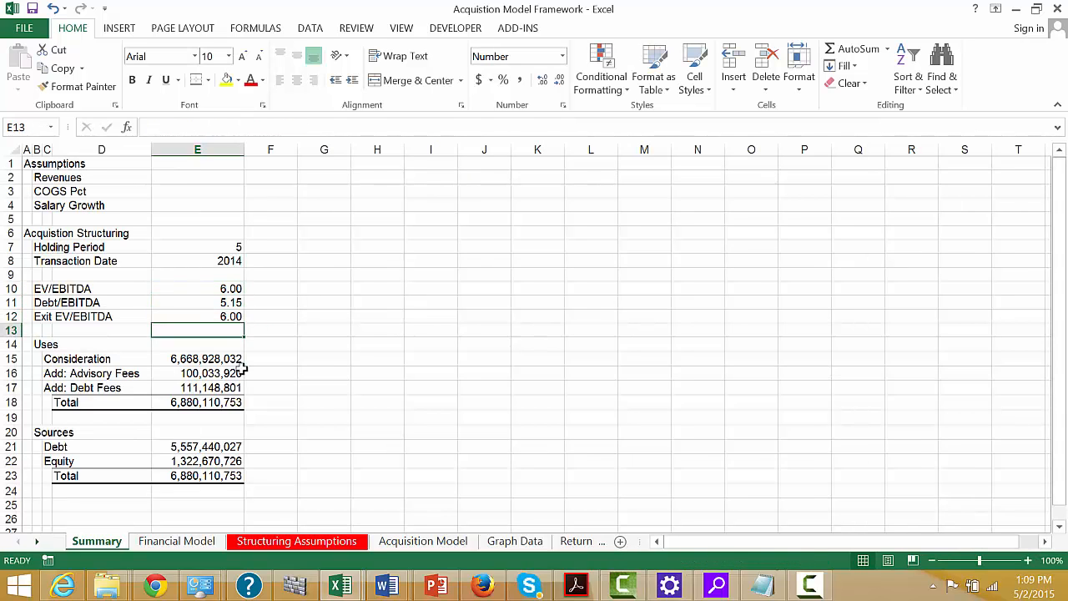
key("Left")
key("Left")
key("Left")
key("Left")
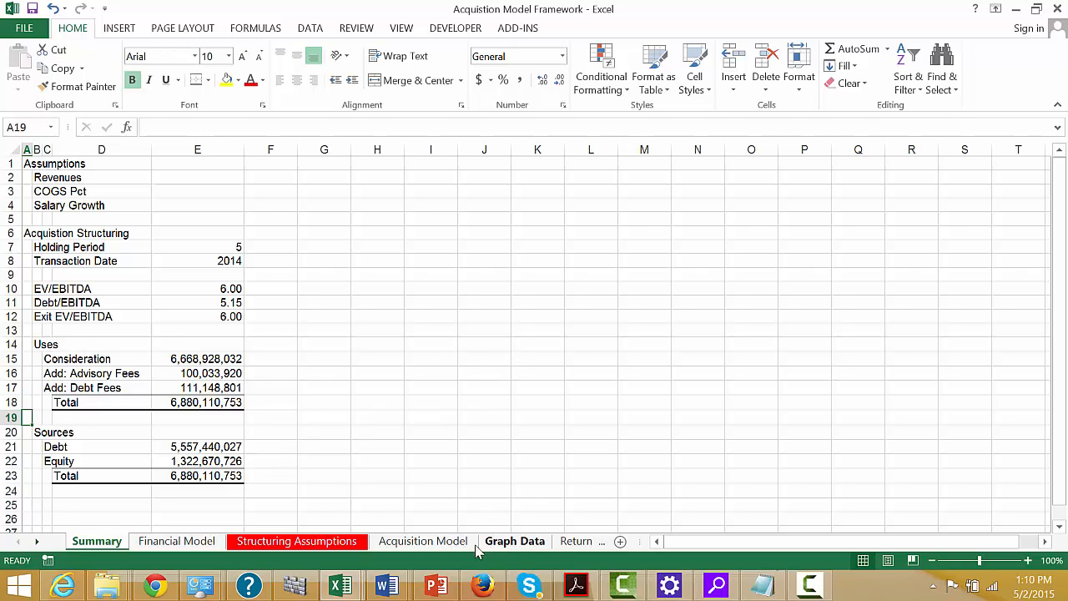
Open the Returns chart sheet
left_click(578, 542)
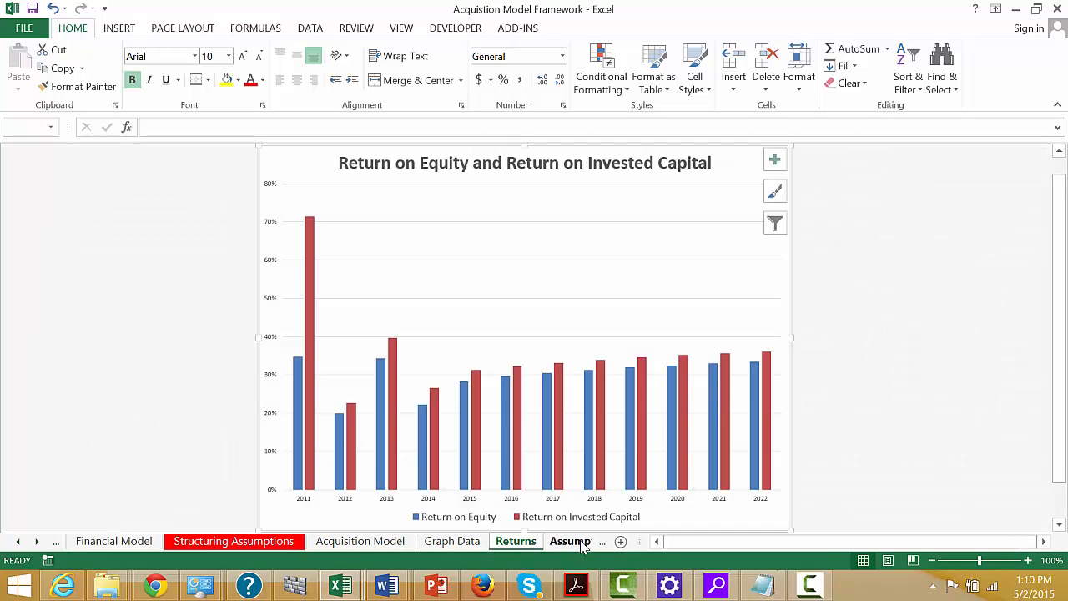
right_click(504, 548)
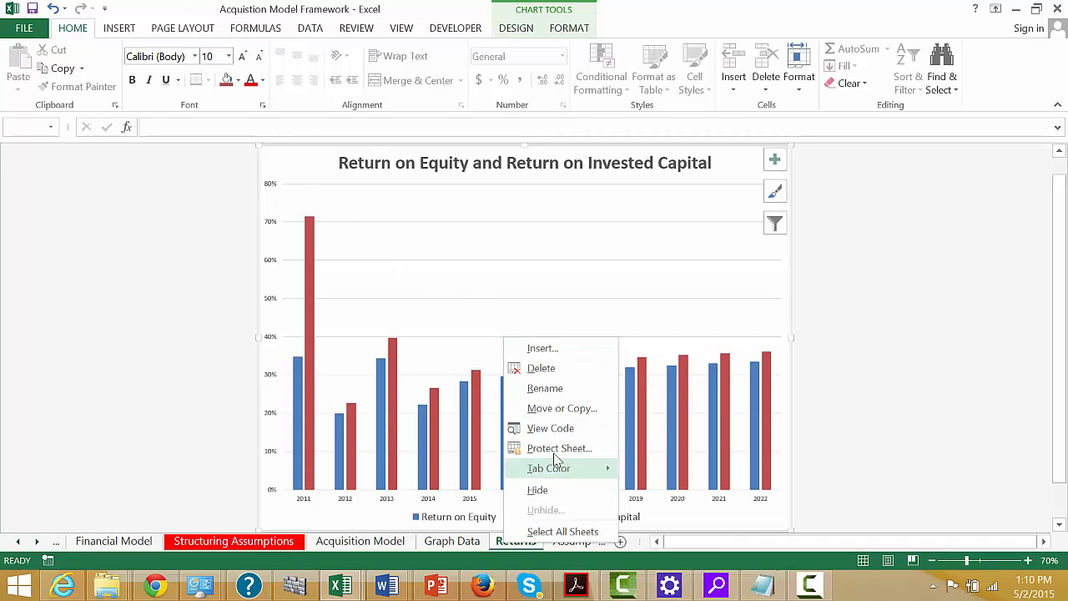
left_click(538, 408)
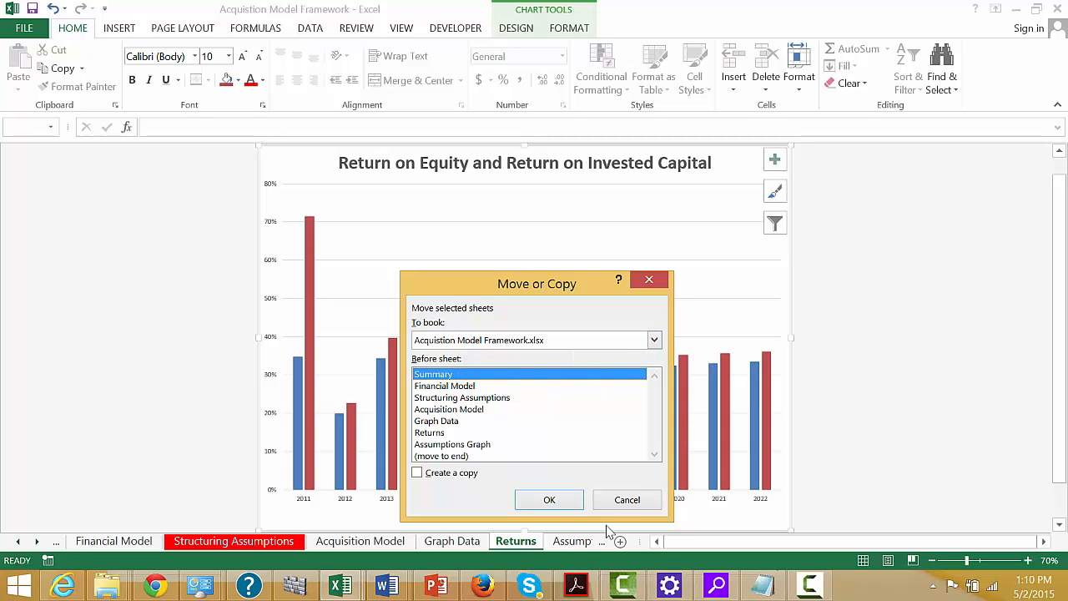
left_click(627, 500)
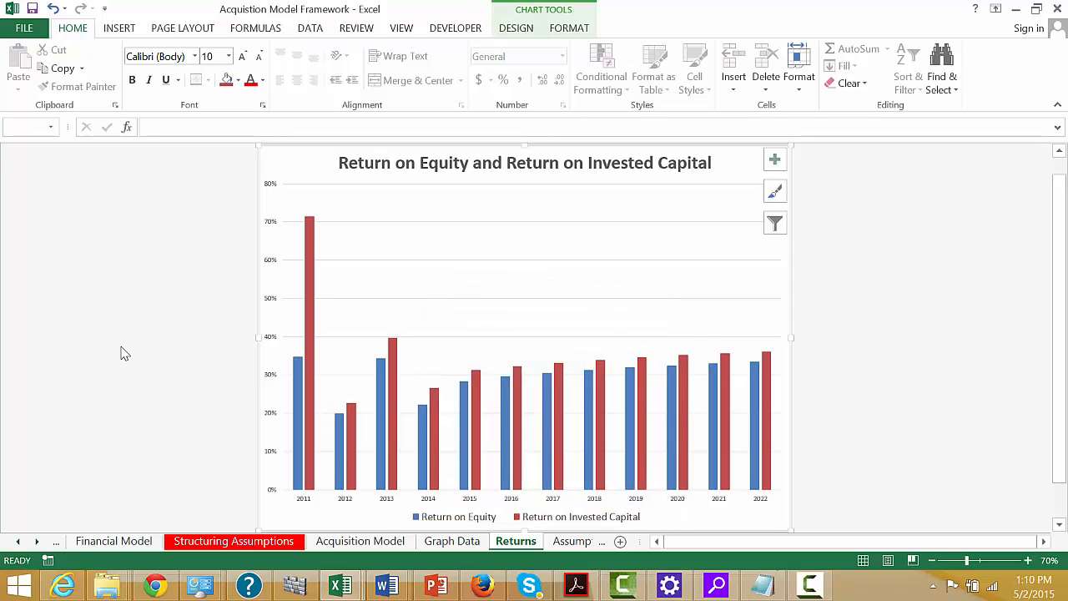
left_click(121, 354)
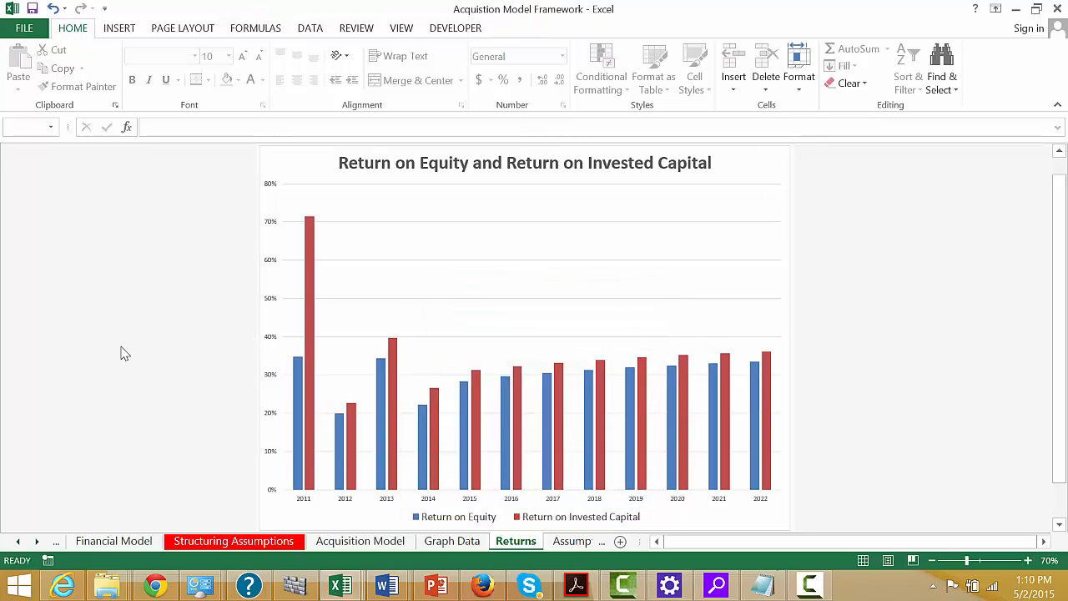
Move the Return on Equity and Return on Invested Capital chart into the Summary sheet as an embedded object
right_click(284, 161)
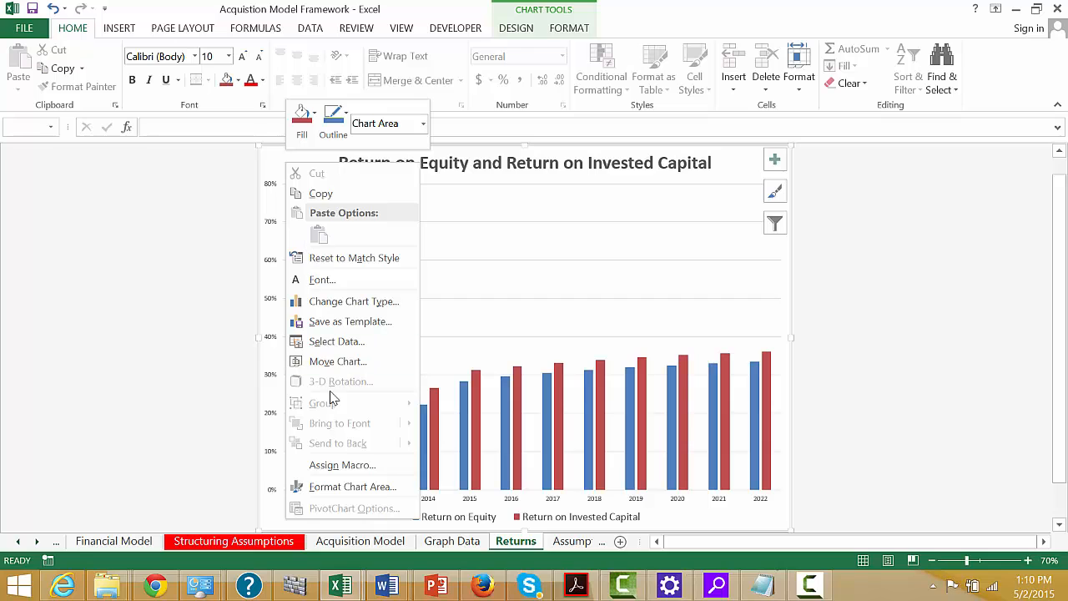
left_click(325, 367)
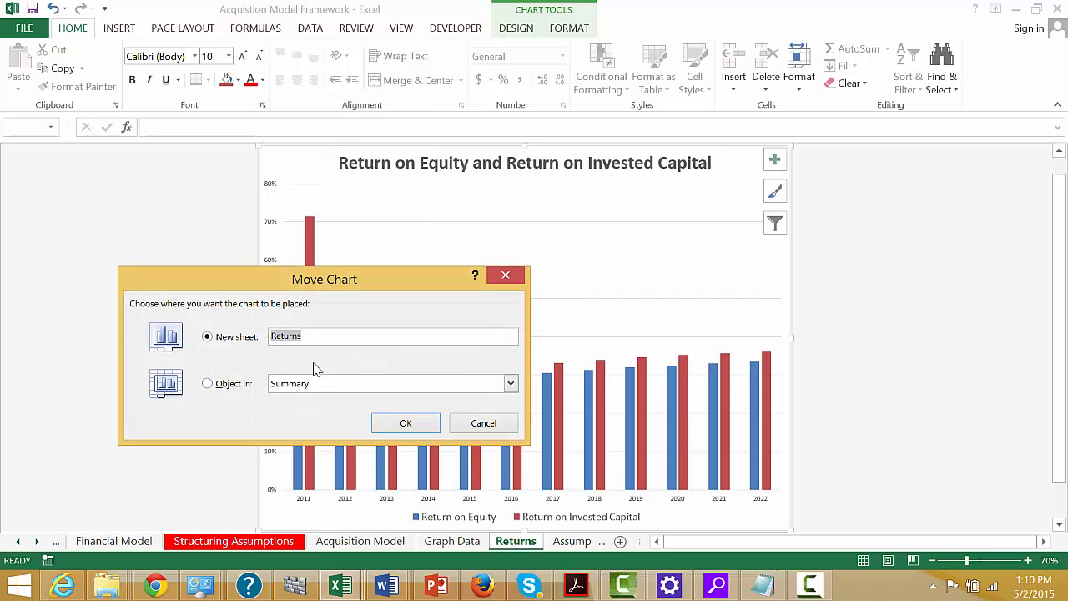
left_click(210, 386)
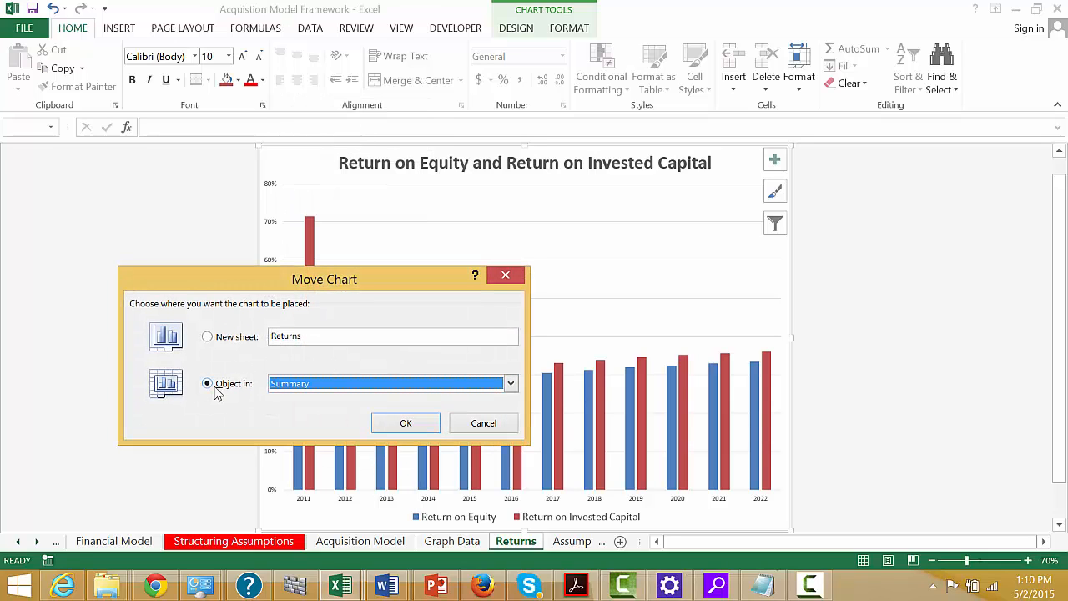
left_click(405, 423)
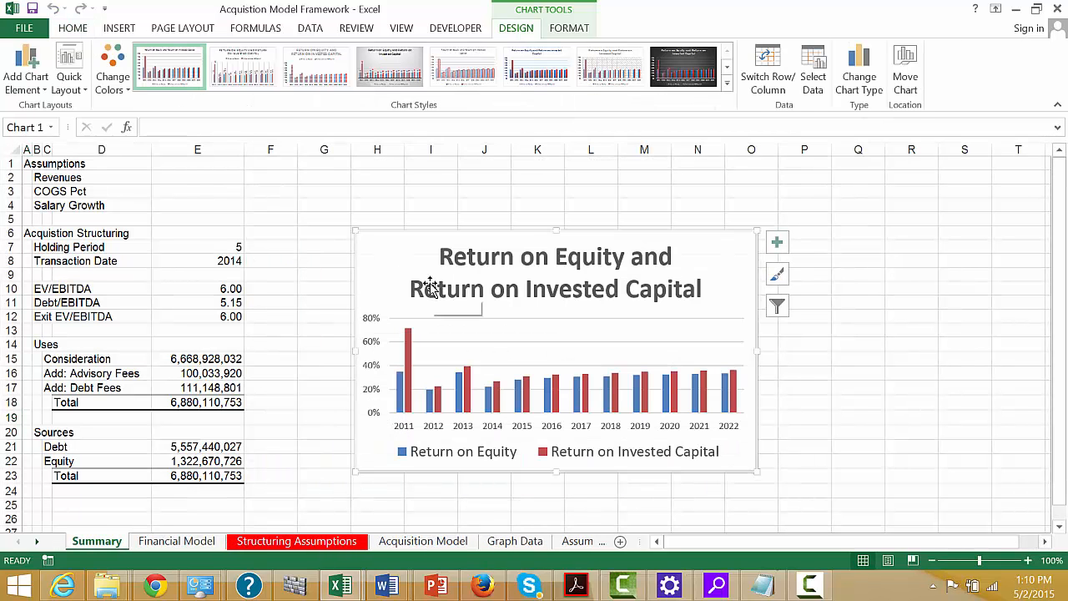
Set the font size of the chart title on the Summary sheet to 16
left_click(431, 288)
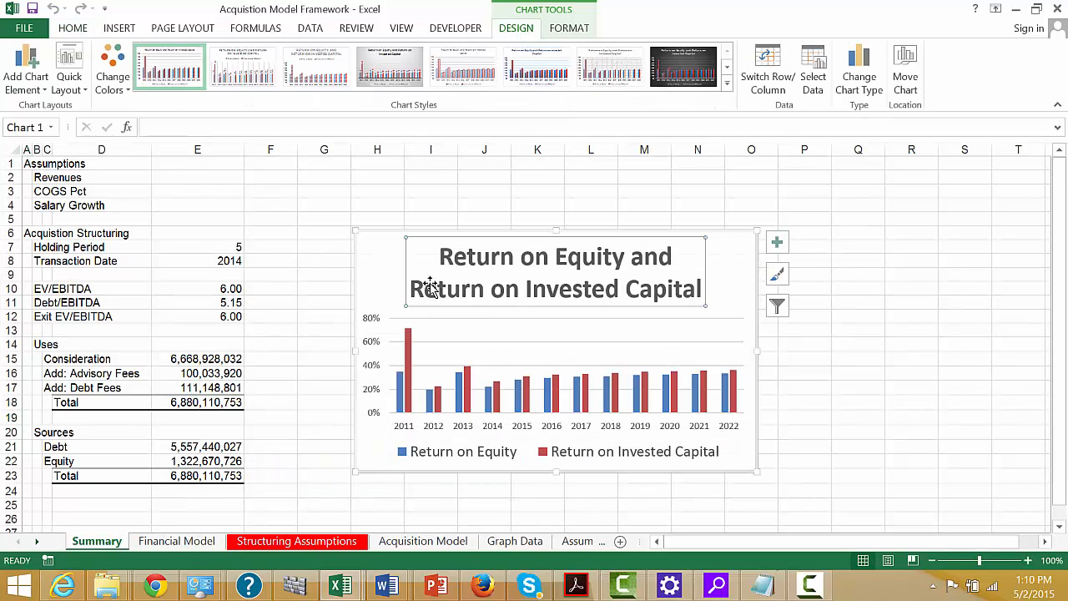
left_click(74, 29)
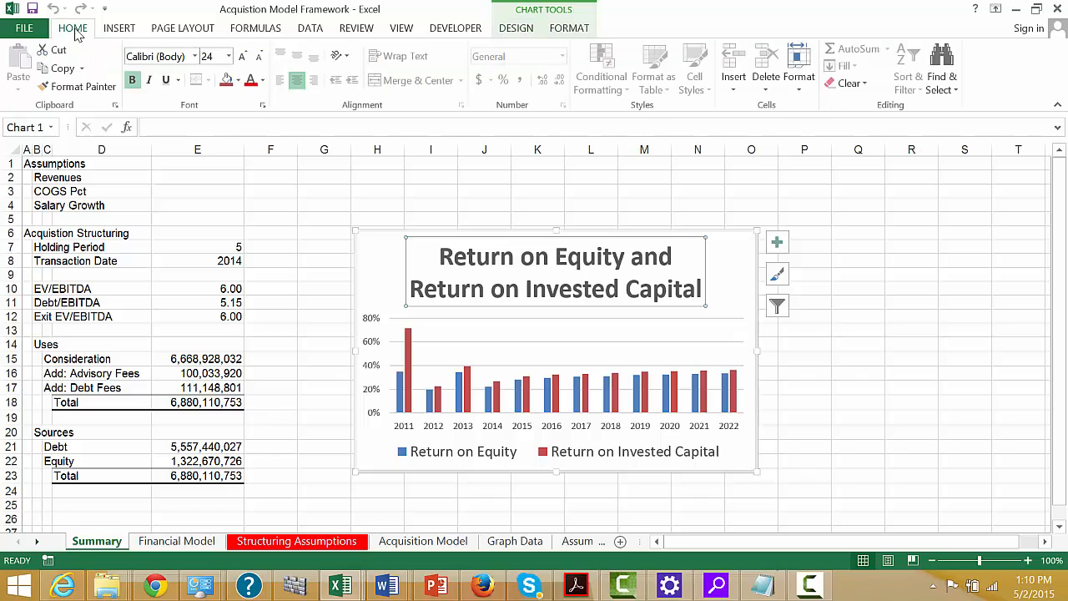
left_click(229, 56)
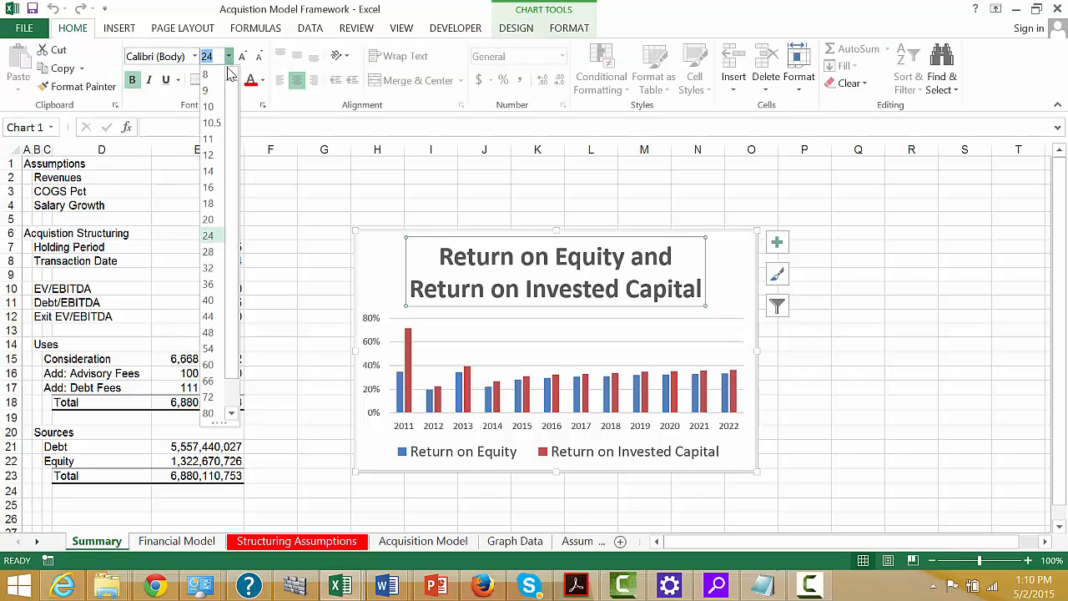
left_click(208, 188)
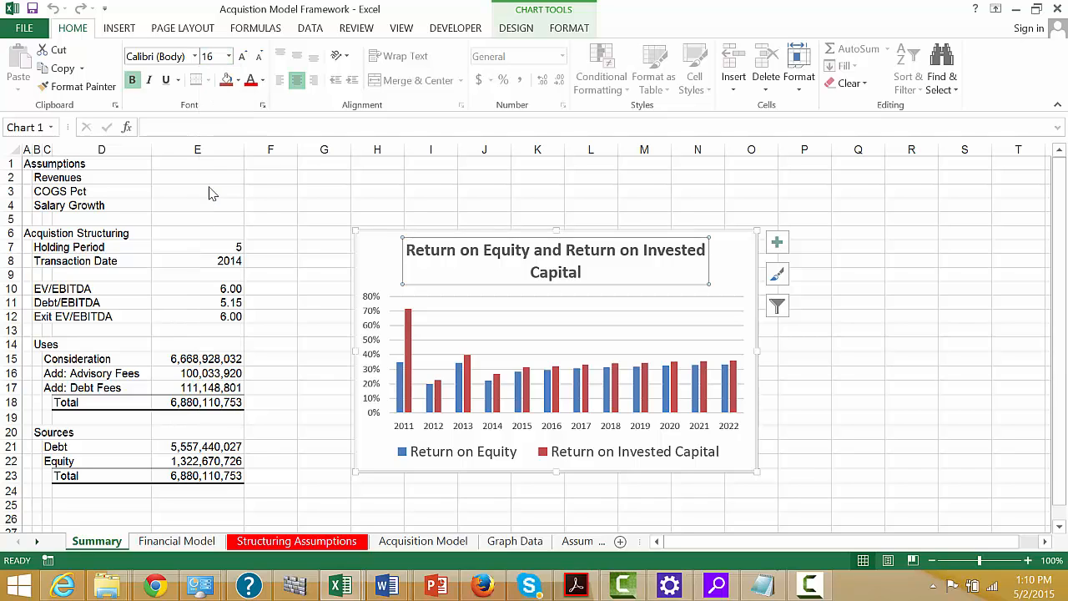
Set the returns chart title to font size 14 and move the chart up to row 2, starting at column H
left_click(229, 56)
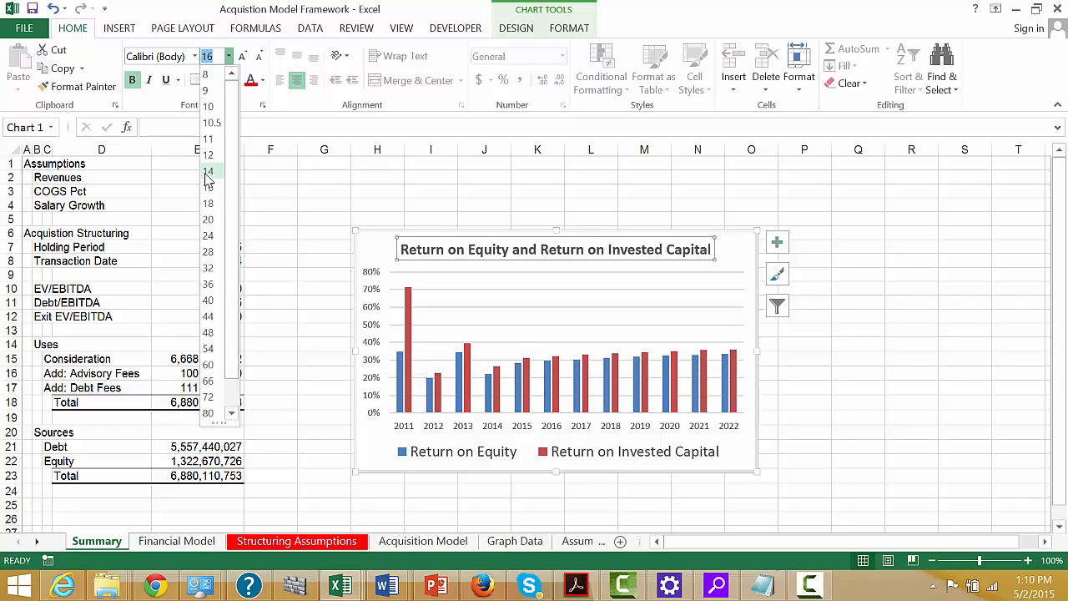
left_click(209, 173)
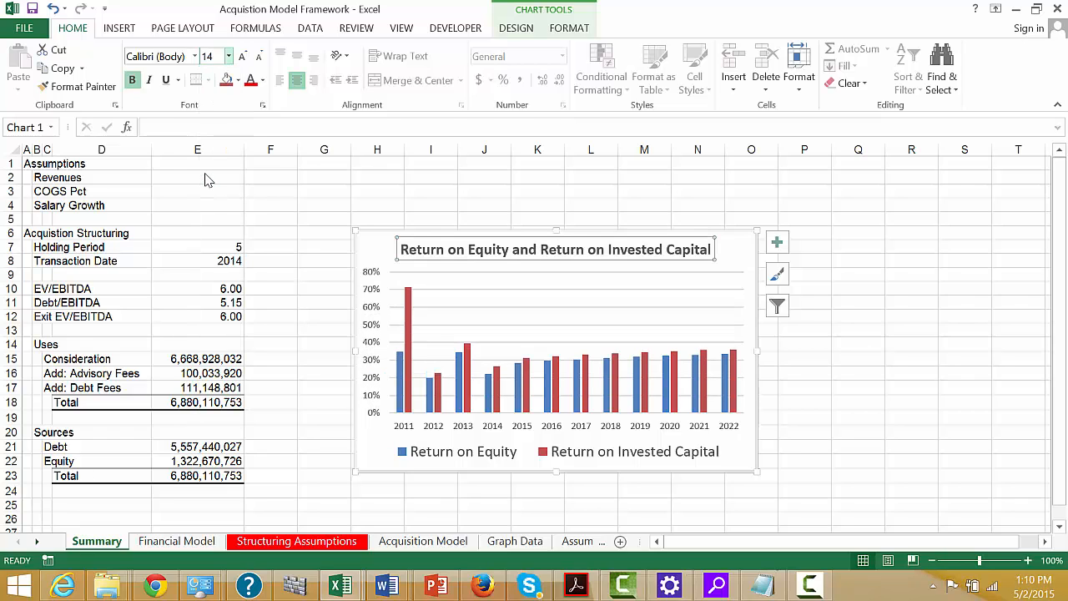
left_click(365, 239)
left_click_drag(365, 239, 423, 226)
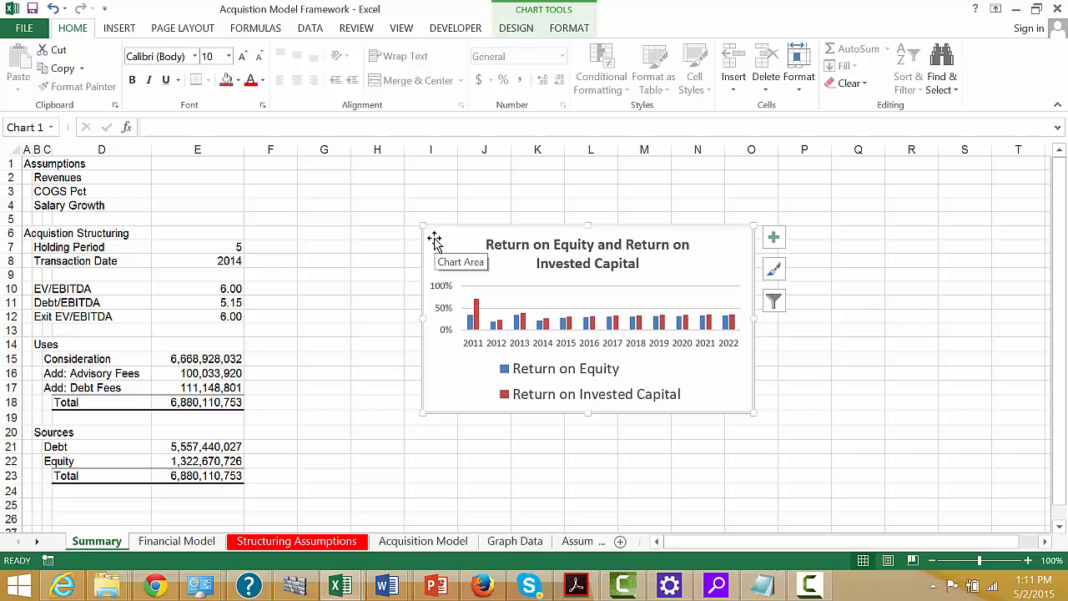
left_click_drag(434, 237, 359, 183)
key("ctrl+z")
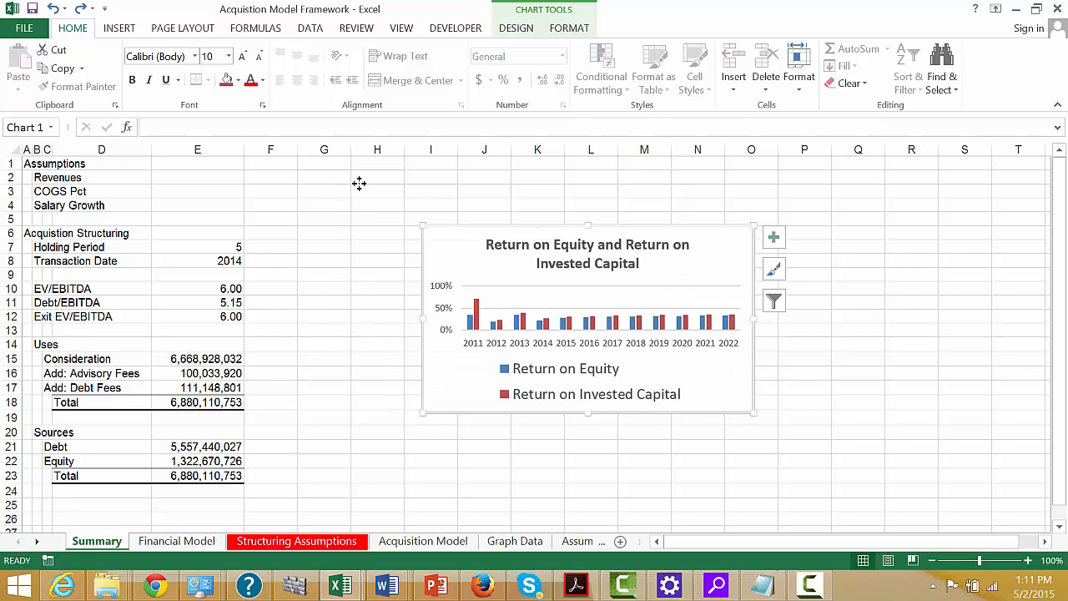
key("ctrl+y")
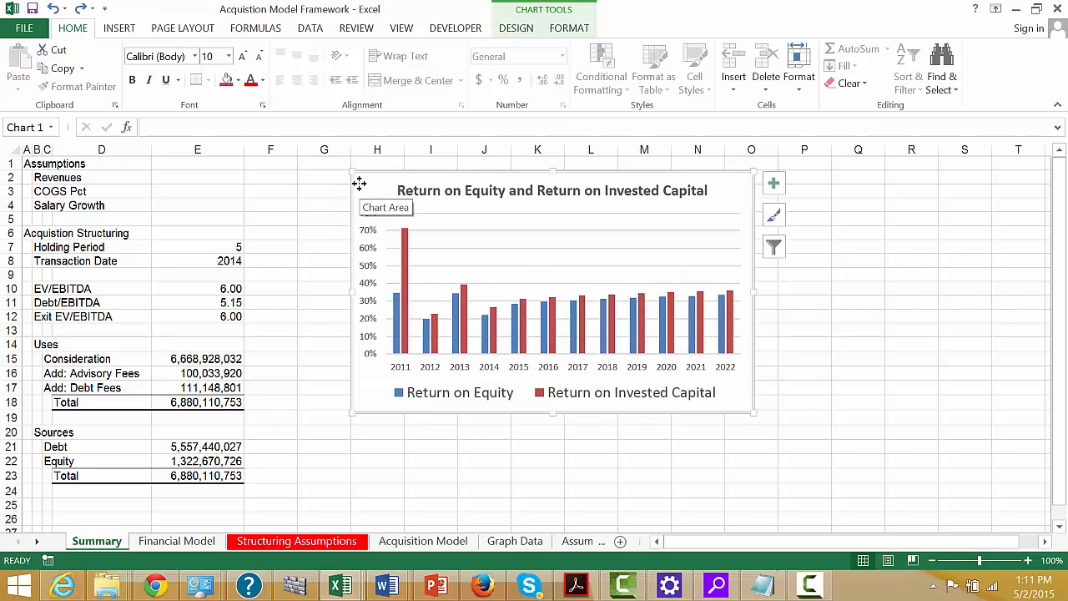
Set the Summary sheet zoom to 90% and move the returns chart to the top row, starting at column G
left_click(307, 197)
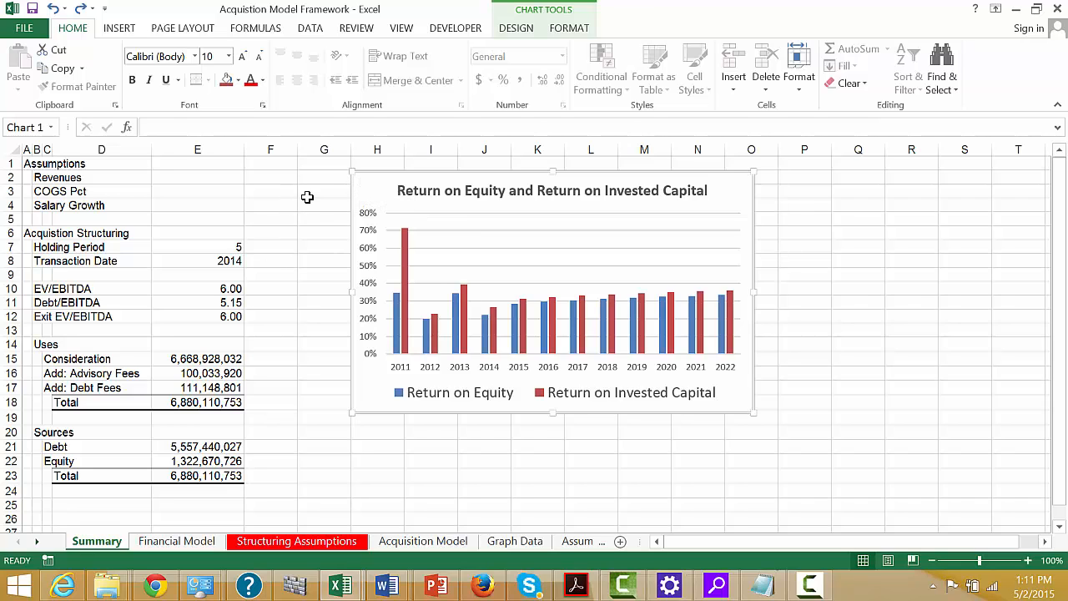
left_click(931, 561)
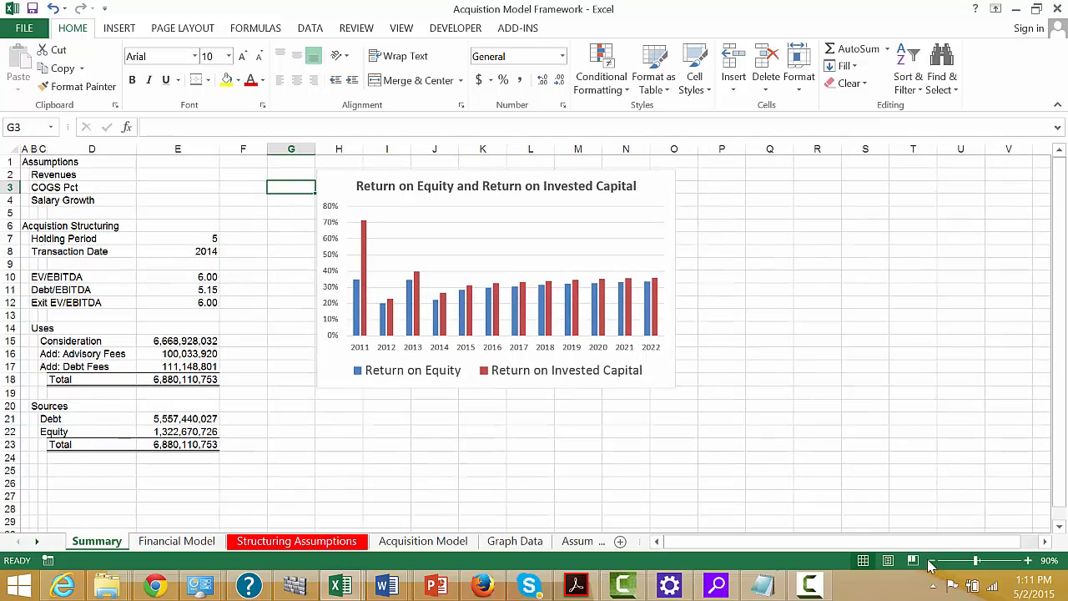
left_click_drag(334, 185, 305, 169)
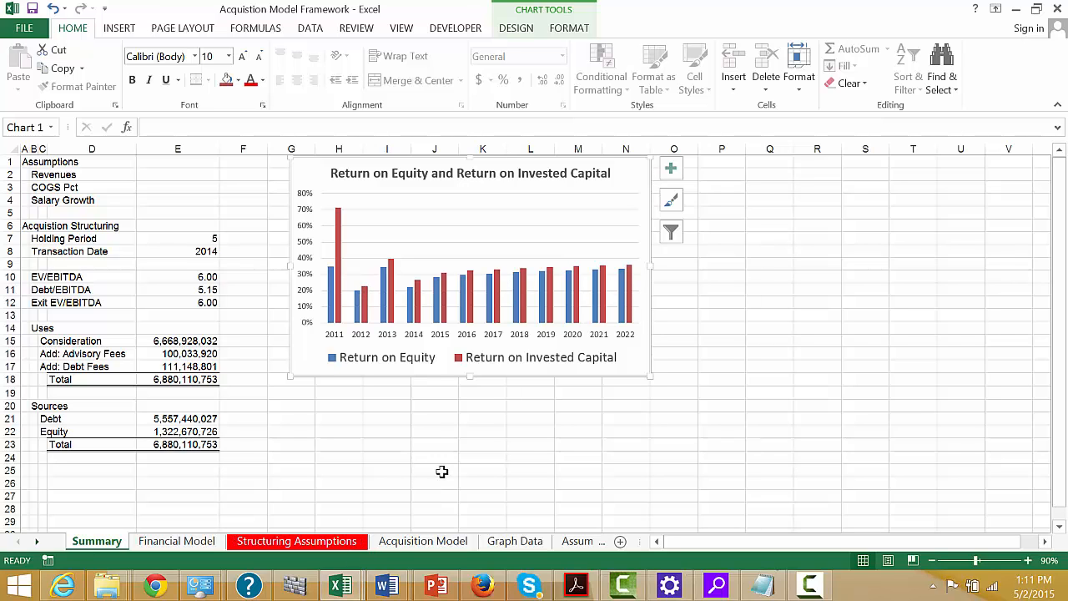
left_click(504, 447)
Move the Revenue Growth Index chart from the Assumptions Graph sheet into Summary as an embedded object, accepting the loss of its form controls
key("ctrl+Page_Down")
key("ctrl+Page_Down")
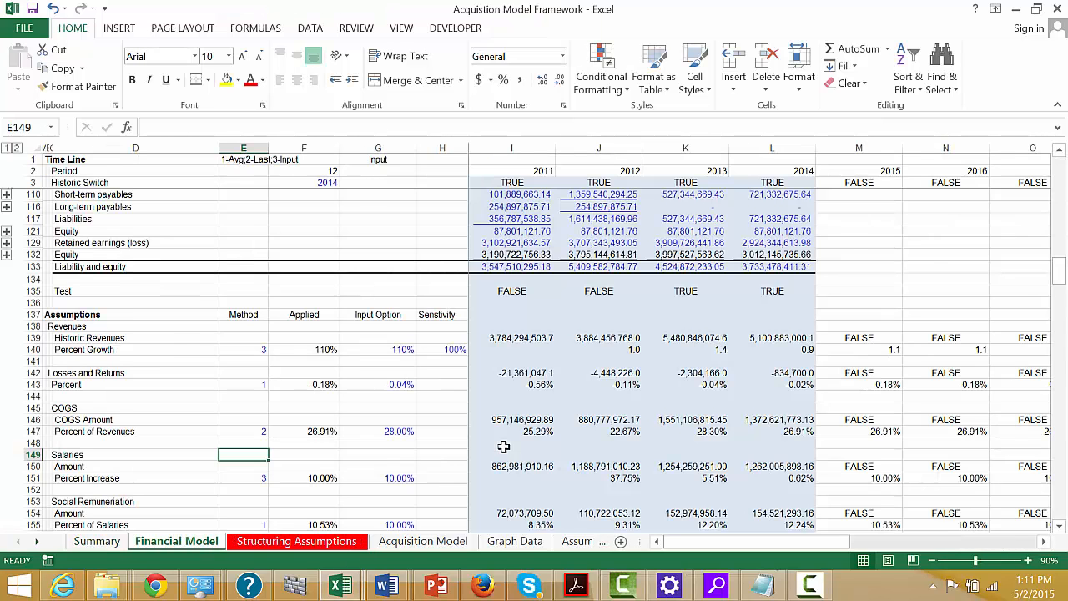
key("ctrl+Page_Down")
key("ctrl+Page_Down")
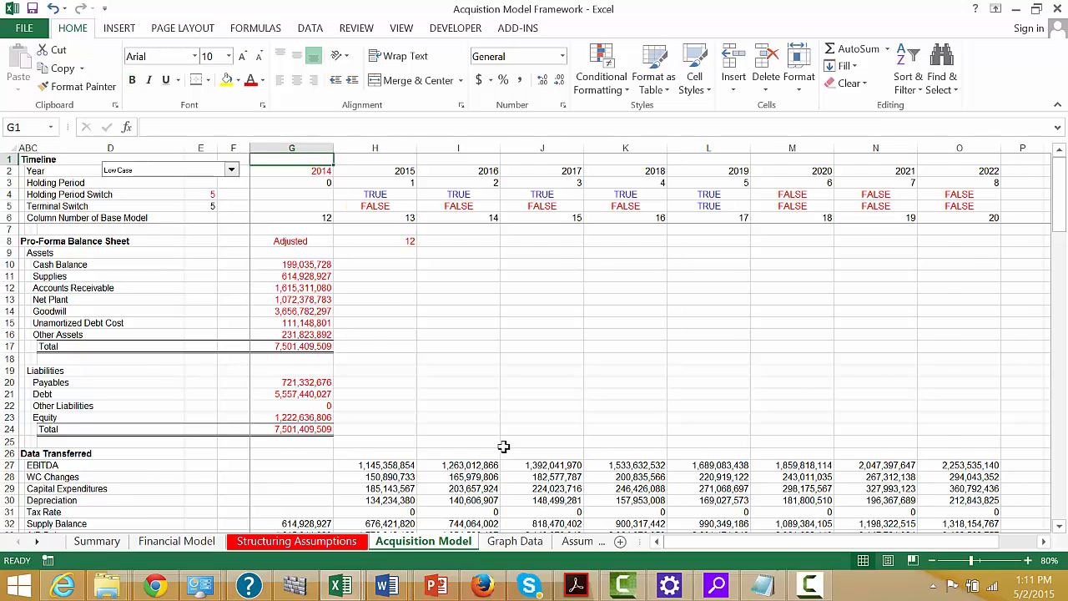
key("ctrl+Page_Down")
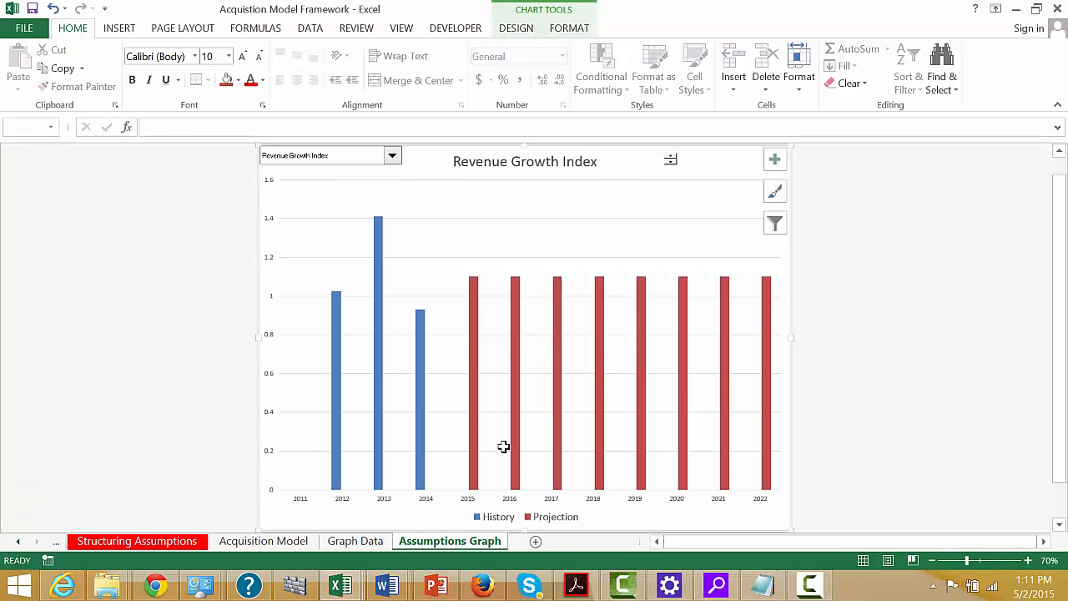
right_click(285, 519)
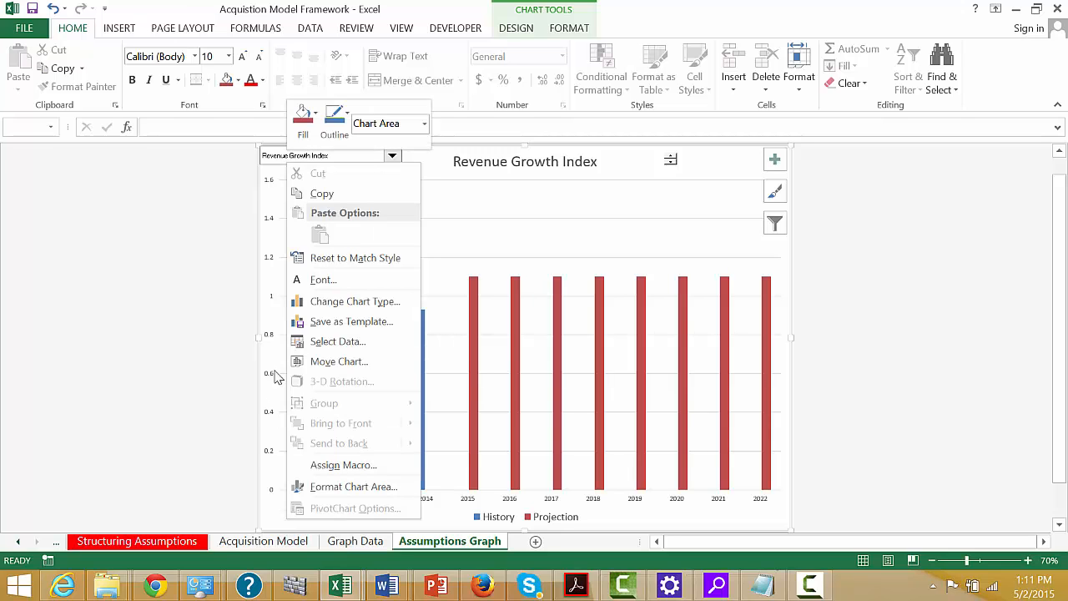
left_click(322, 362)
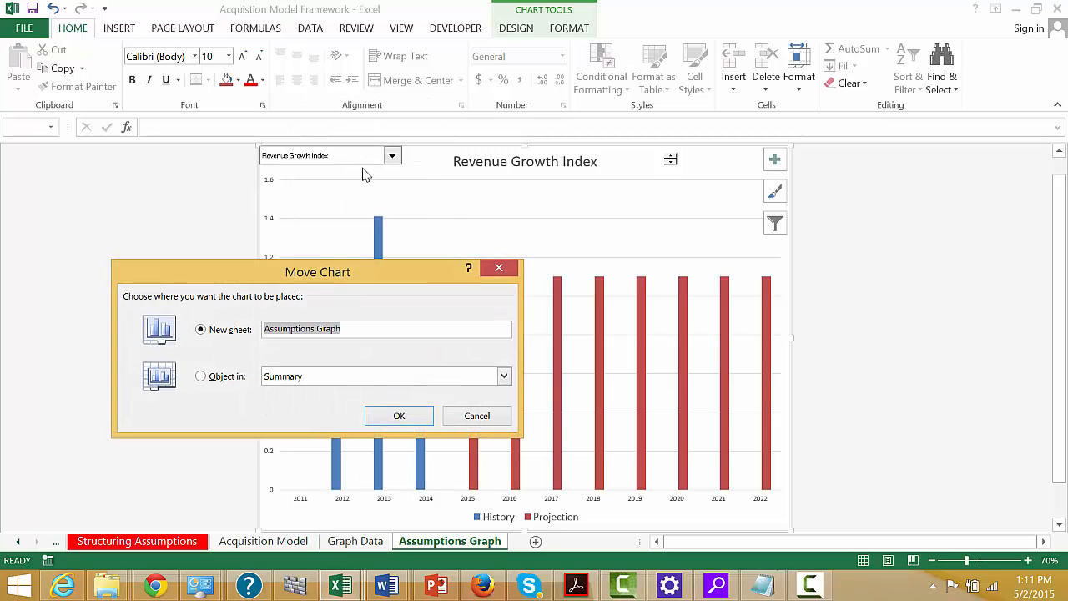
left_click(200, 376)
left_click(398, 416)
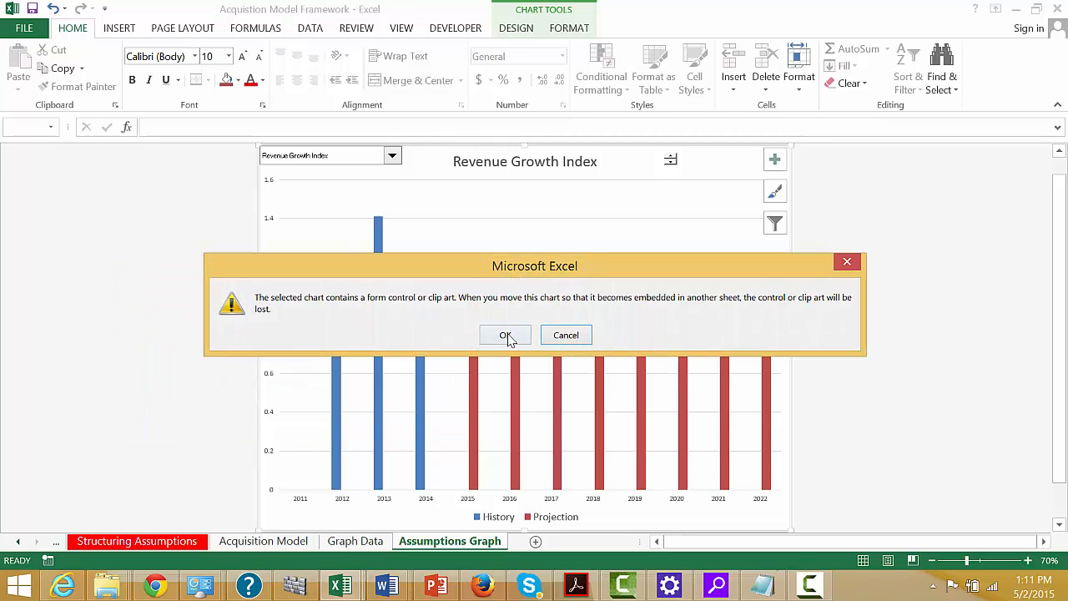
left_click(505, 335)
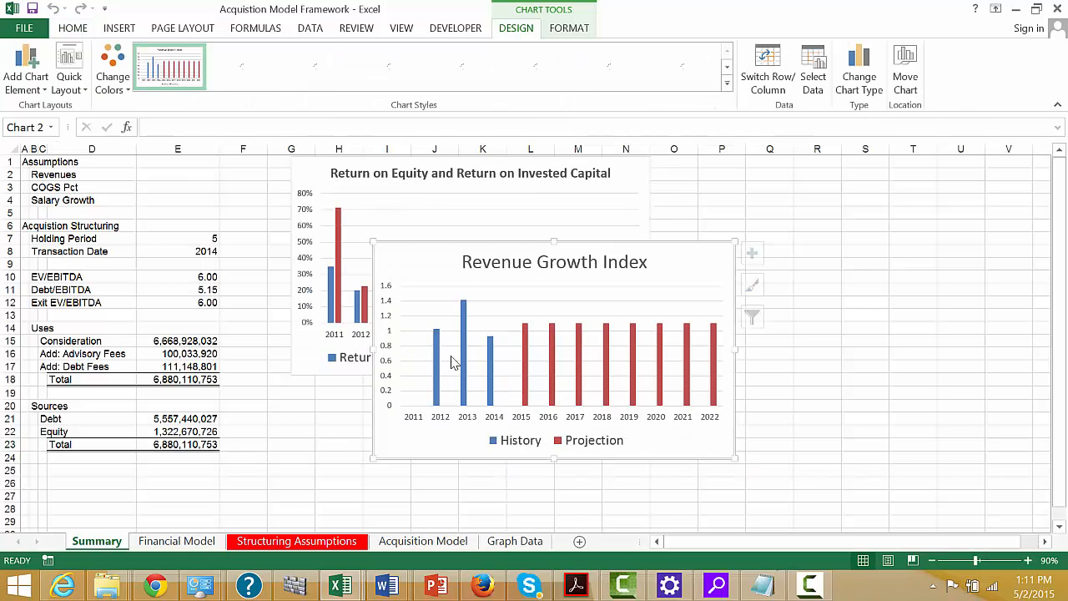
Place the Revenue Growth Index chart directly beside the returns chart and enlarge it slightly to the same height
left_click_drag(431, 265, 719, 181)
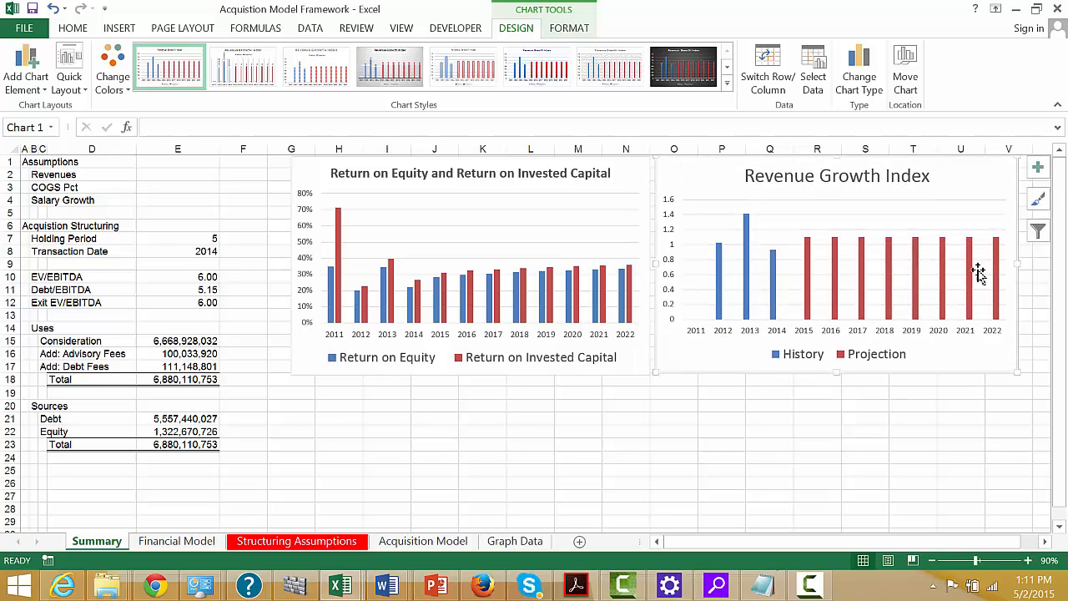
left_click_drag(1017, 372, 1025, 377)
left_click(669, 450)
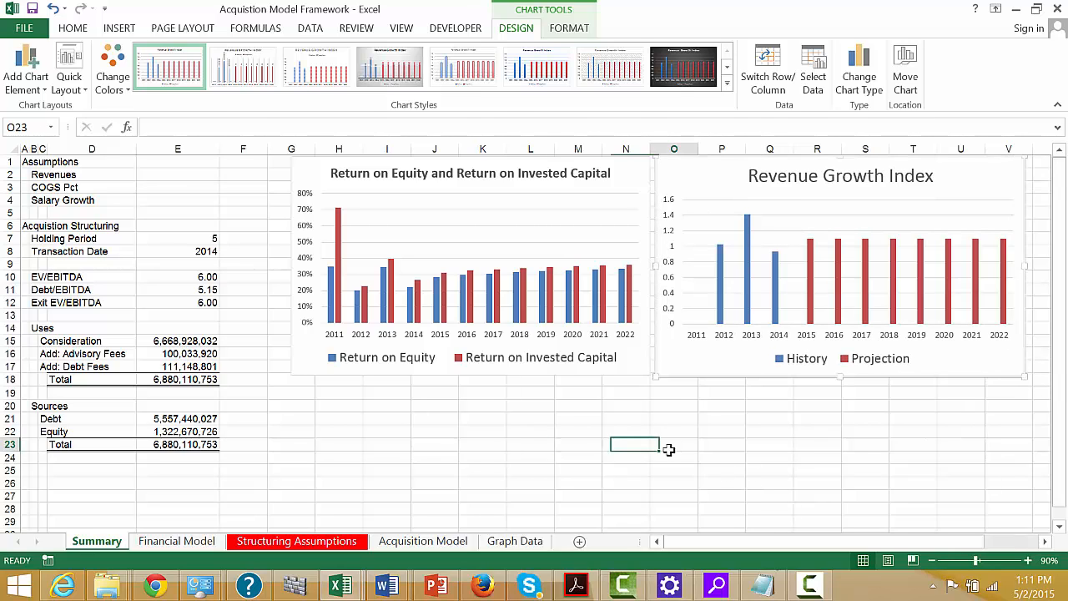
Set the Revenue Growth Index chart title to font size 14, the same as the returns chart title
left_click(551, 180)
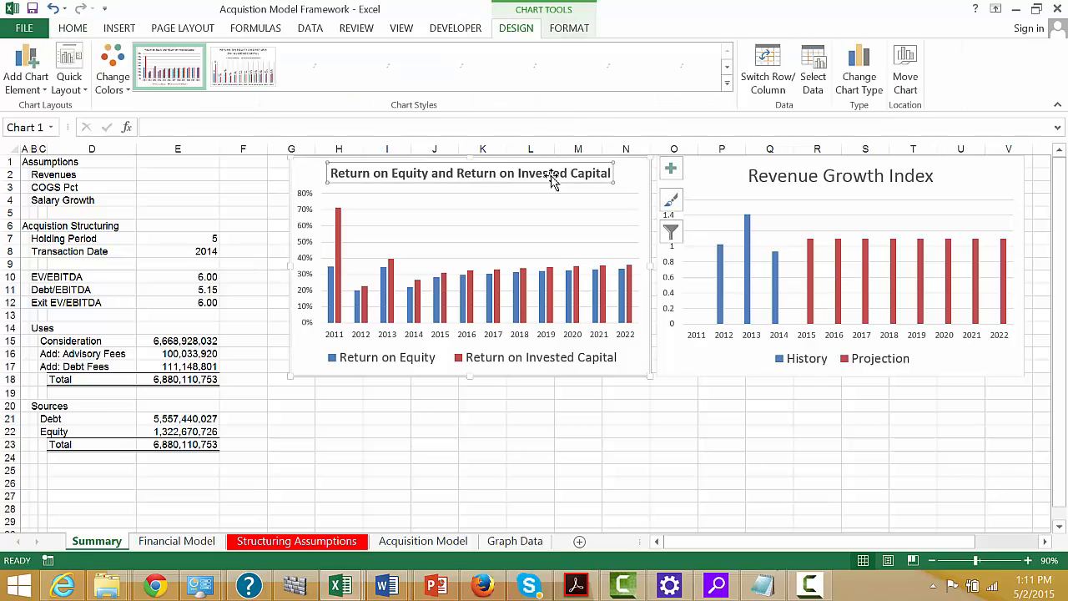
left_click(82, 33)
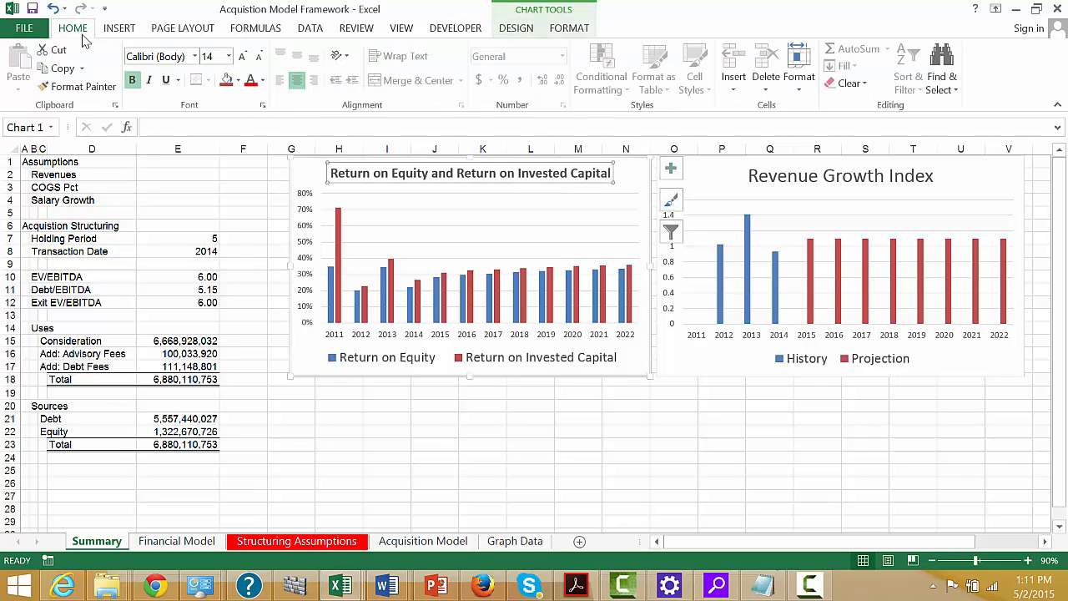
left_click(775, 189)
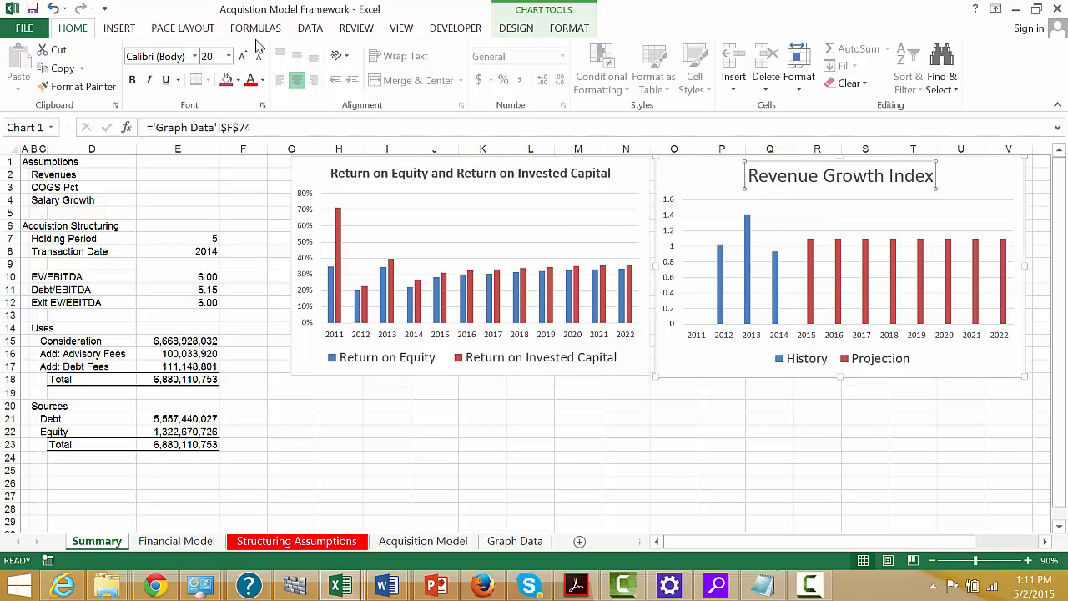
left_click(229, 56)
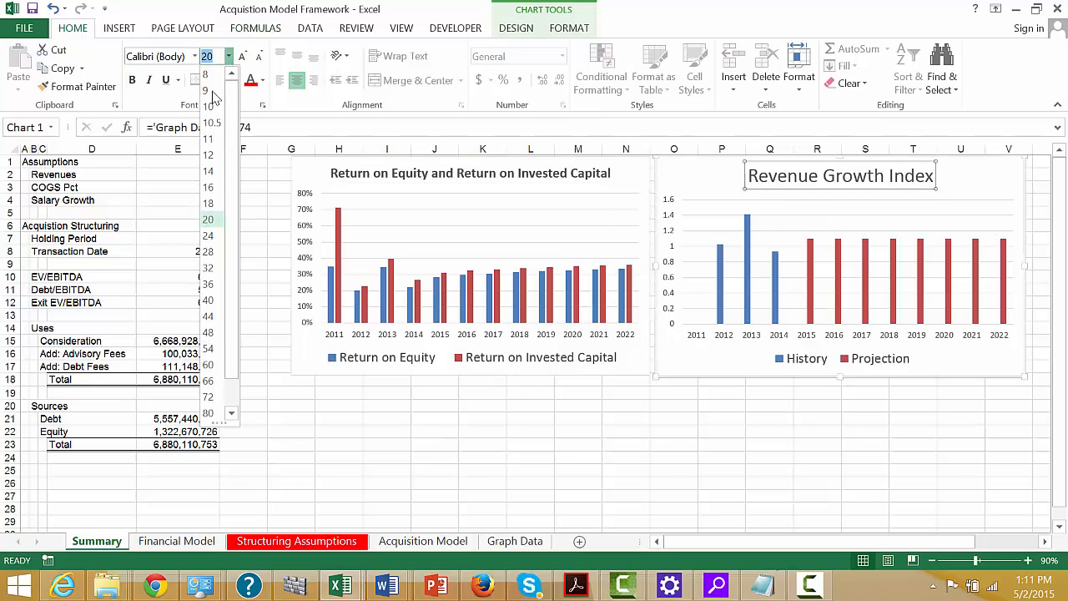
left_click(207, 171)
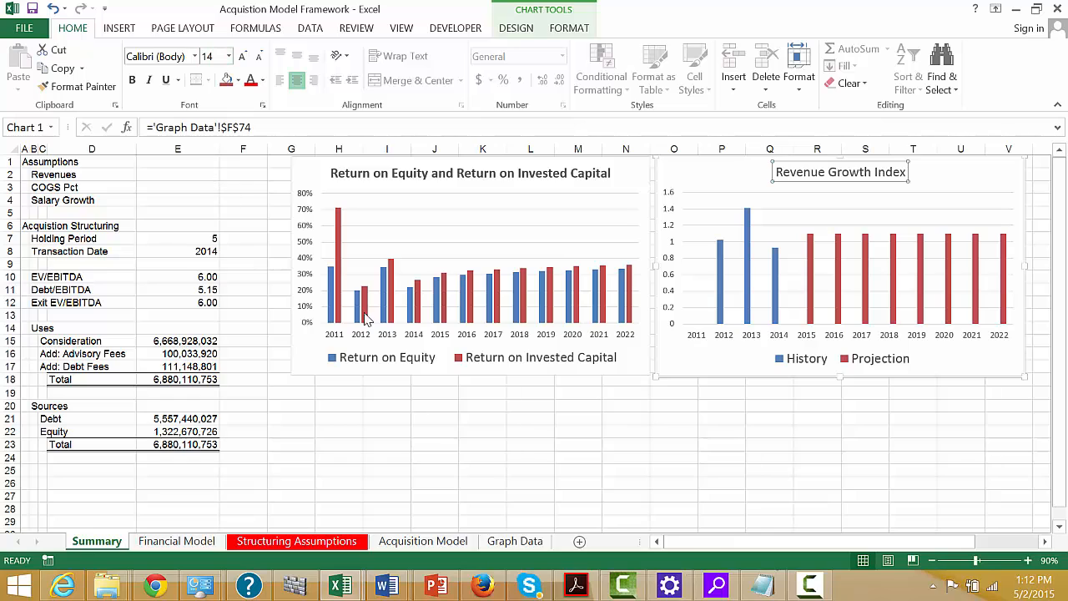
left_click(655, 429)
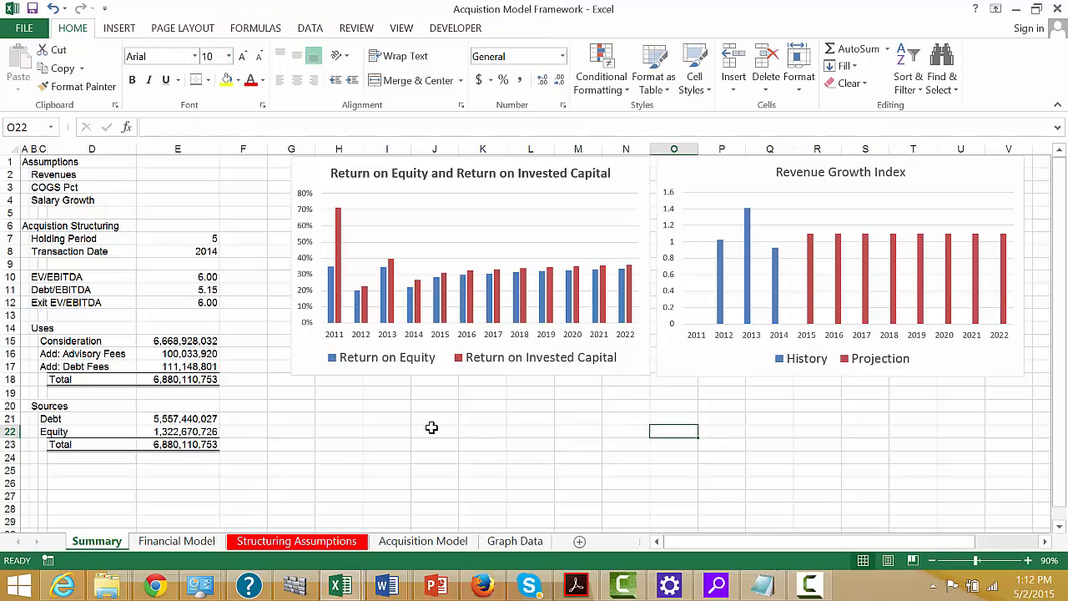
Enter the heading "Acquistion Outputs" in cell G20 and the label "Equity IRR" in cell G22
left_click(306, 408)
type("Acquistion")
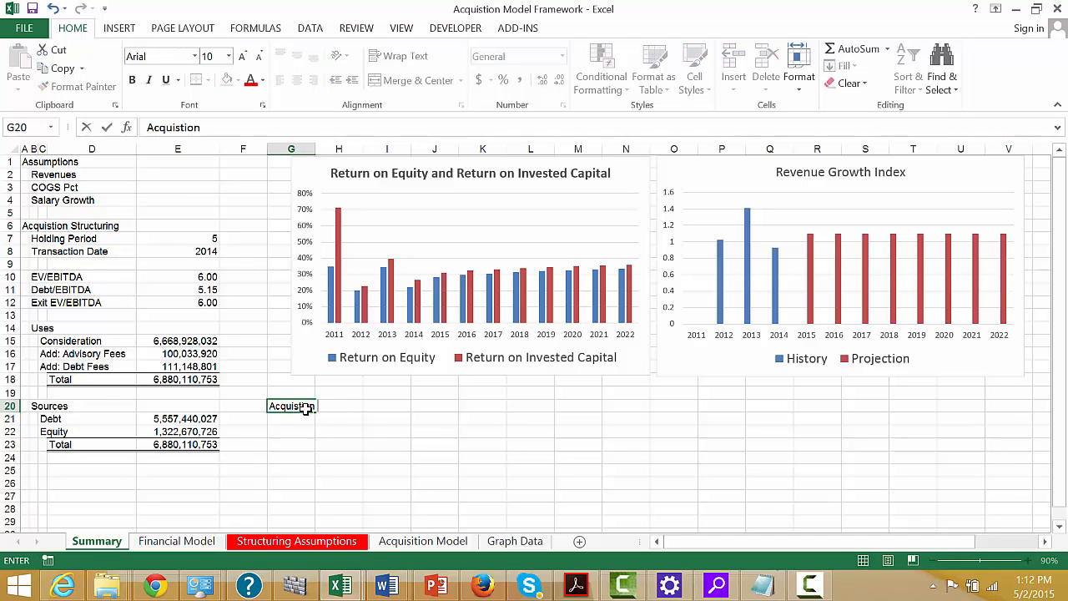
type(" Outputs")
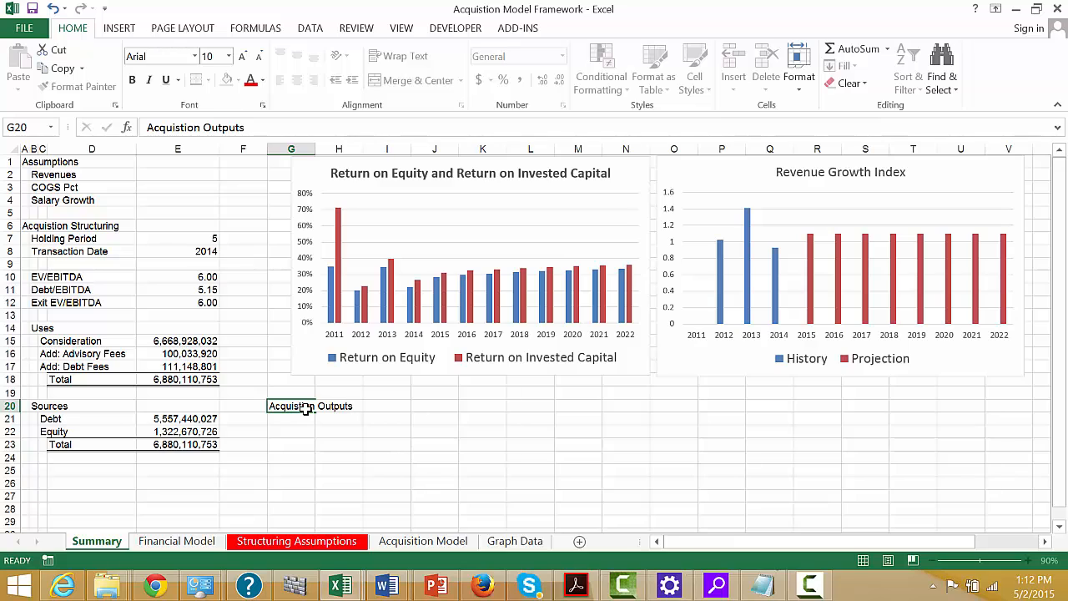
key("Return")
key("Return")
type("Equity IR")
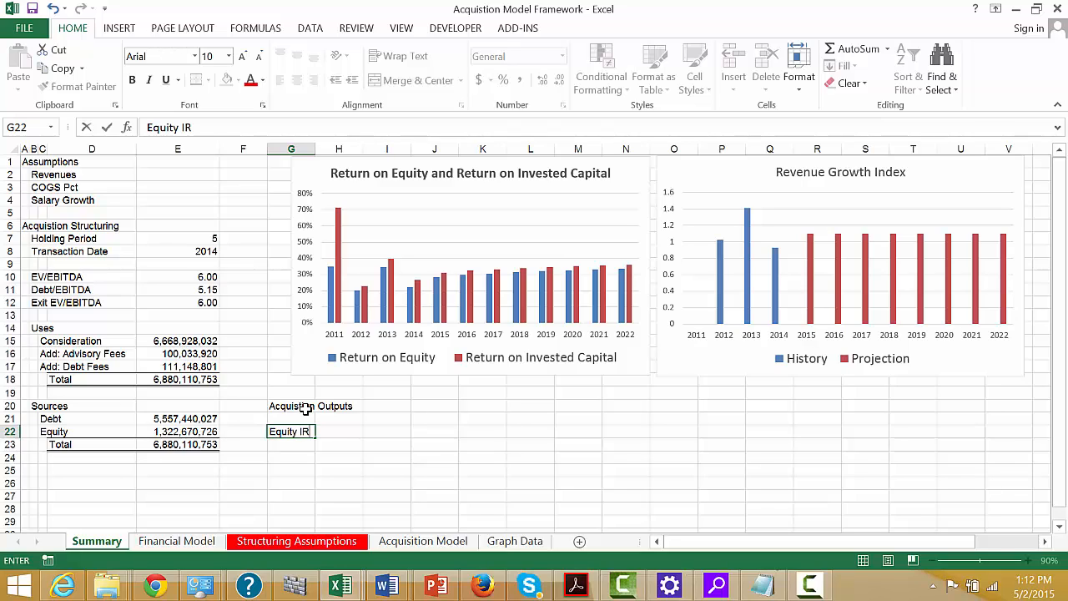
type("R")
key("Return")
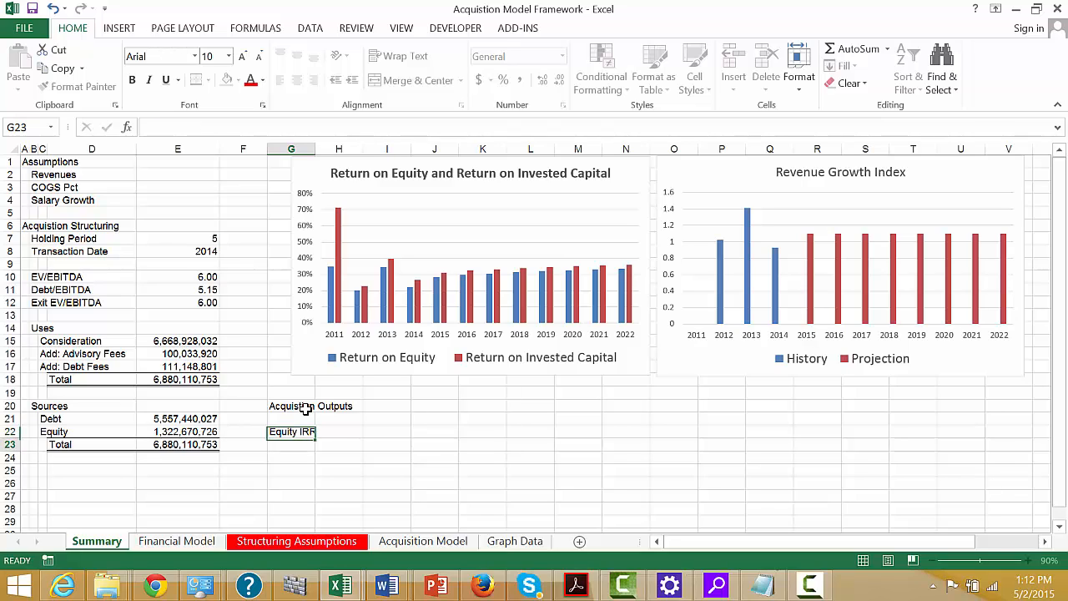
Link cell I22 on the Summary sheet to the Equity IRR in cell G131 of the Acquisition Model sheet
key("Up")
key("Right")
key("Right")
type("=")
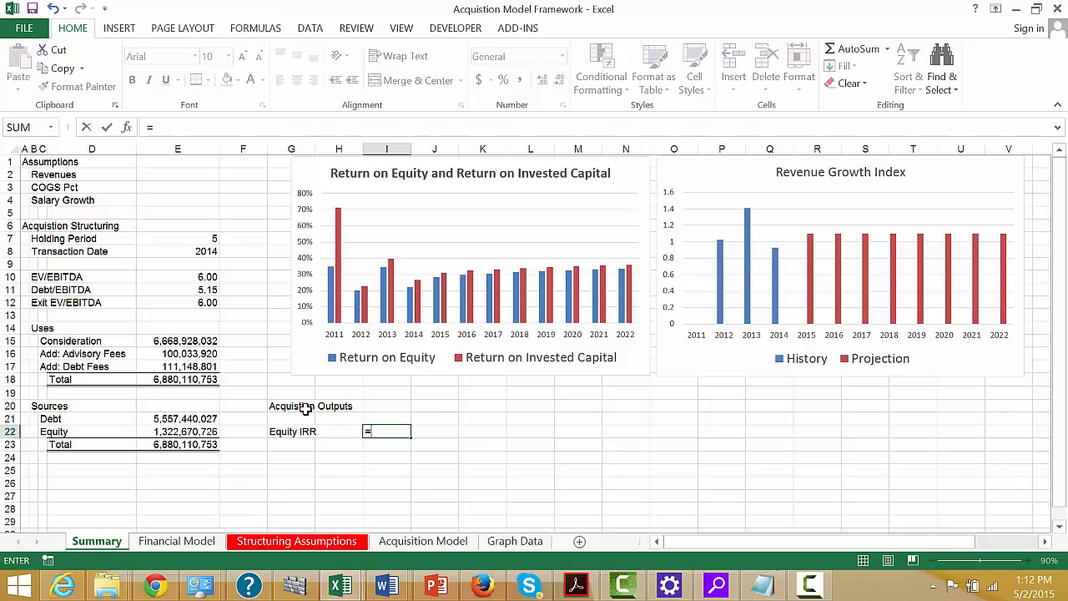
key("ctrl+Page_Down")
key("ctrl+Page_Down")
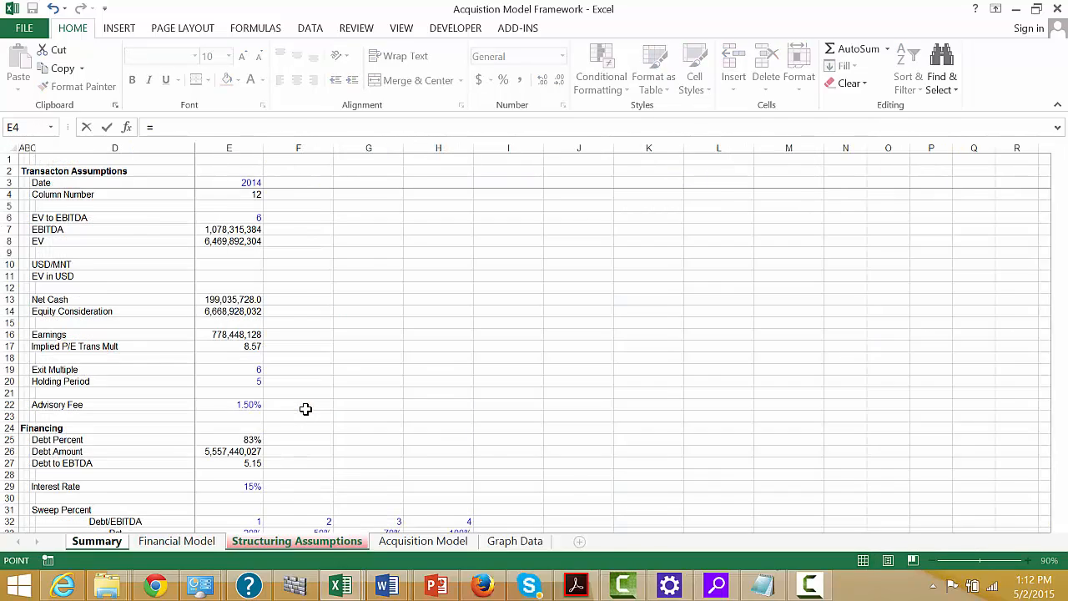
key("ctrl+Page_Down")
key("Down")
key("Down")
key("Down")
key("Down")
key("Down")
key("Down")
key("Down")
key("Down")
key("Down")
key("Down")
key("Down")
key("Down")
key("Down")
key("Down")
key("Down")
key("Down")
key("Down")
key("Down")
key("Down")
key("Down")
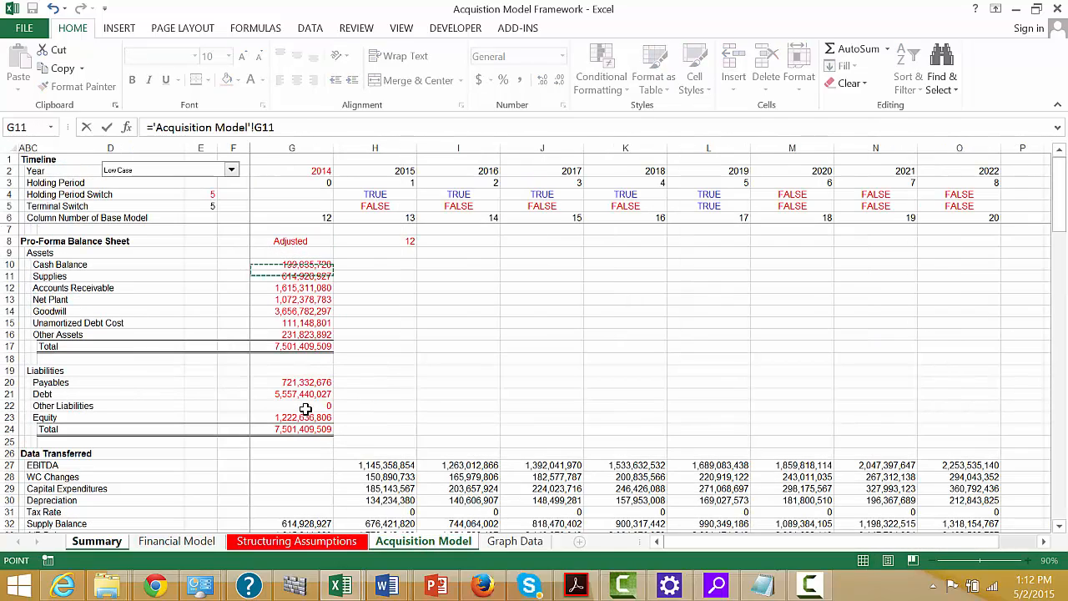
key("Down")
key("Down")
key("Down")
key("Down")
key("Down")
key("Down")
key("Down")
key("Down")
key("Down")
key("Down")
key("Down")
key("Down")
key("Down")
key("Down")
key("Down")
key("Down")
key("Down")
key("Down")
key("Down")
key("Down")
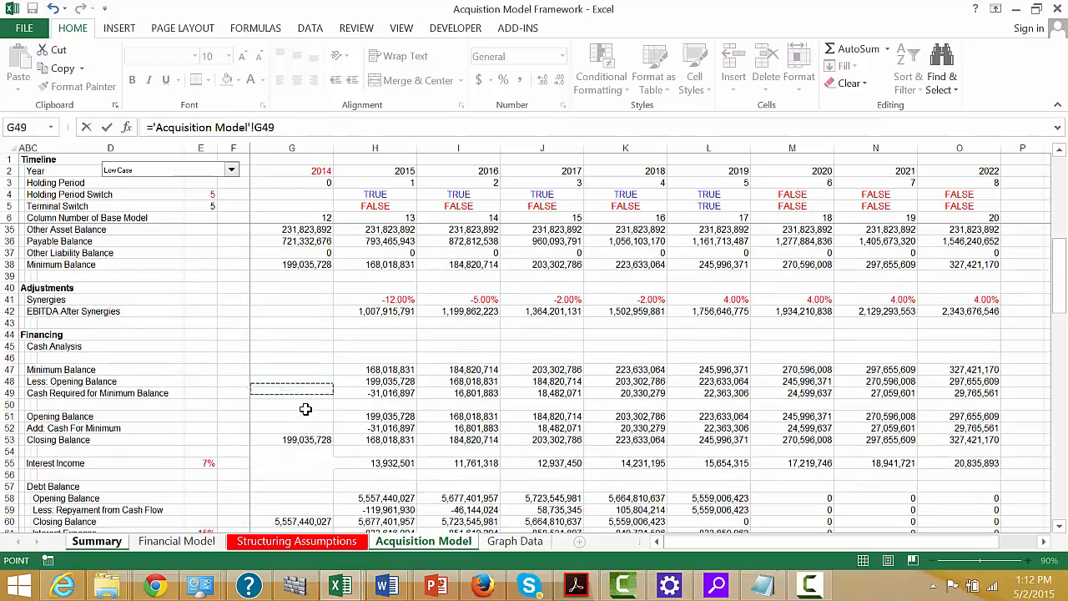
key("Page_Down")
key("Page_Down")
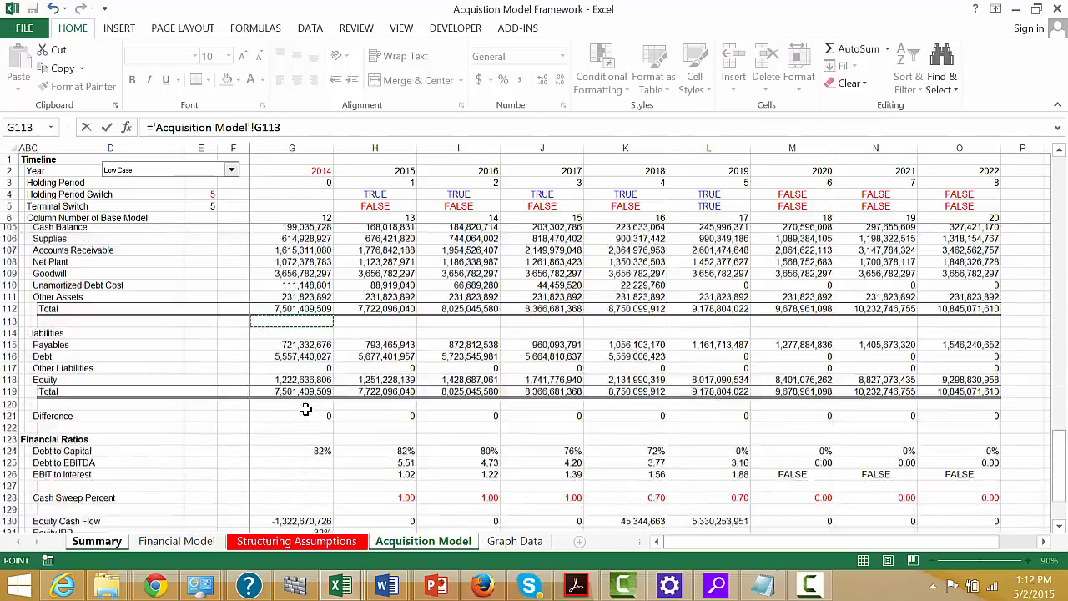
key("Down")
key("Down")
key("Down")
key("Down")
key("Down")
key("Down")
key("Down")
key("Down")
key("Down")
key("Down")
key("Down")
key("Down")
key("Down")
key("Down")
key("Down")
key("Down")
key("Down")
key("Down")
key("Down")
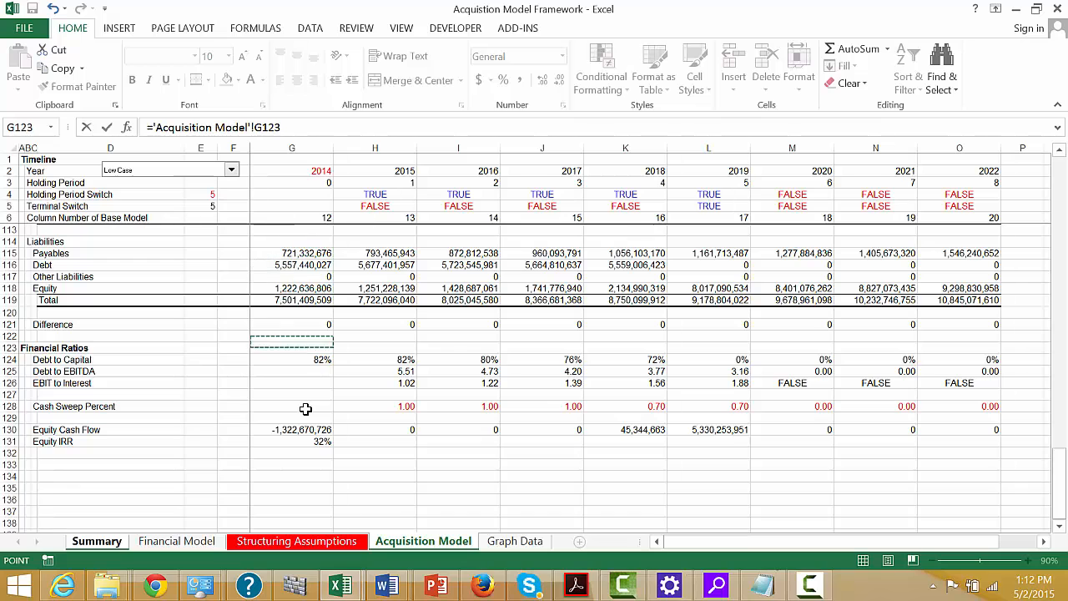
key("Up")
key("Return")
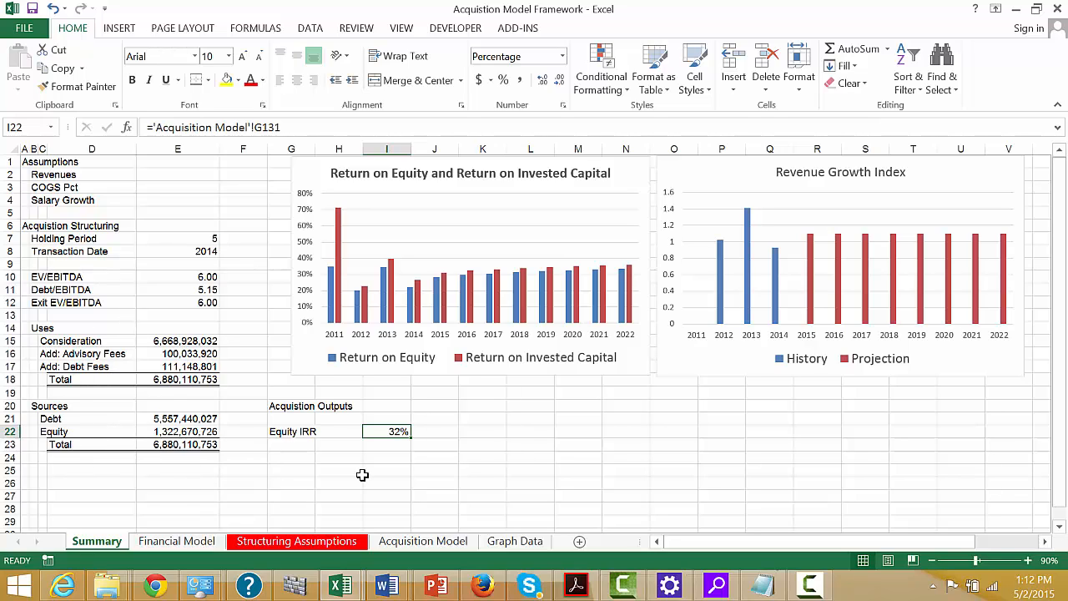
left_click(576, 419)
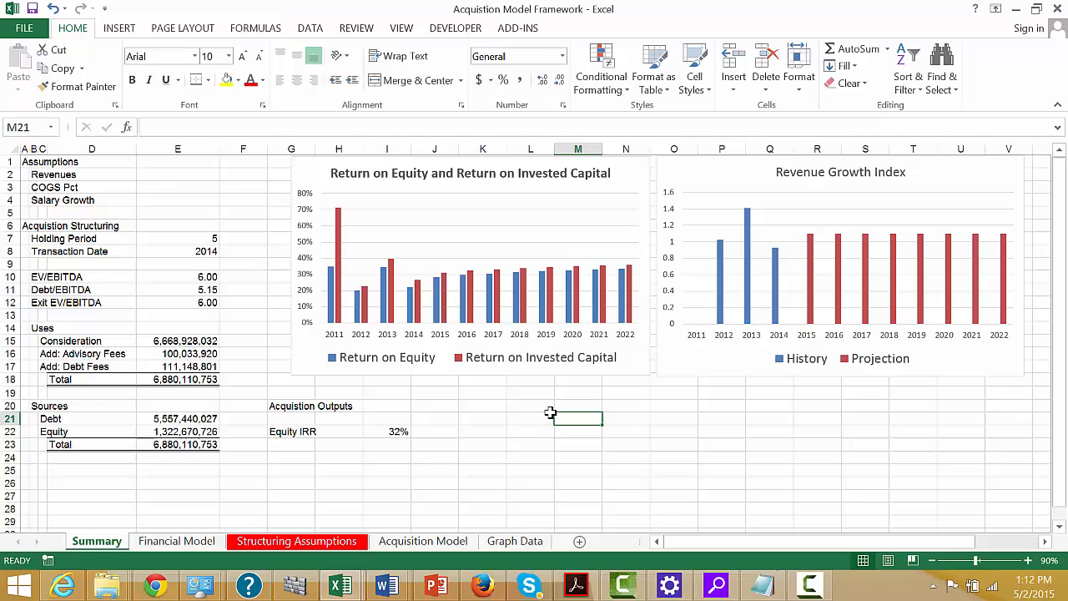
Hide the gridlines on the Summary sheet
left_click(402, 29)
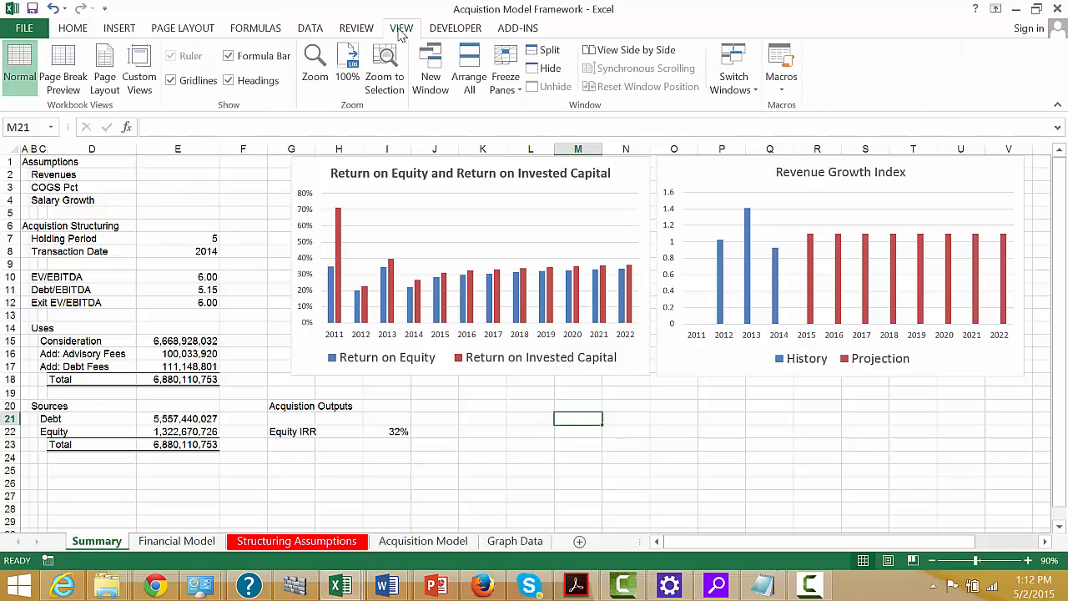
left_click(188, 83)
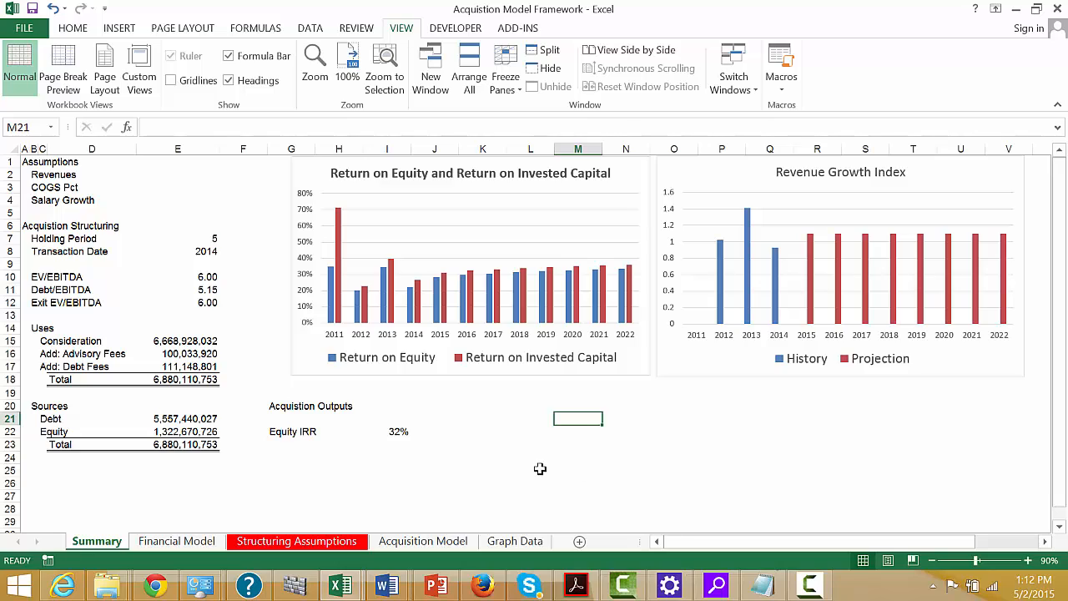
Copy the Revenue Growth Index drop-down control below the index table on the Graph Data sheet
key("ctrl+Page_Down")
key("ctrl+Page_Down")
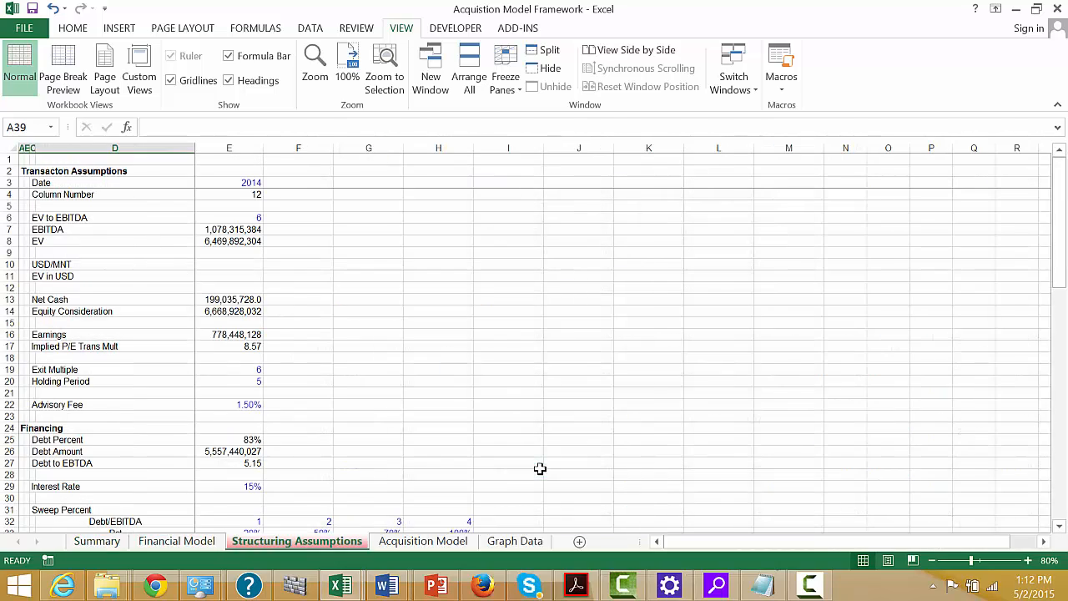
key("ctrl+Page_Down")
key("ctrl+Page_Down")
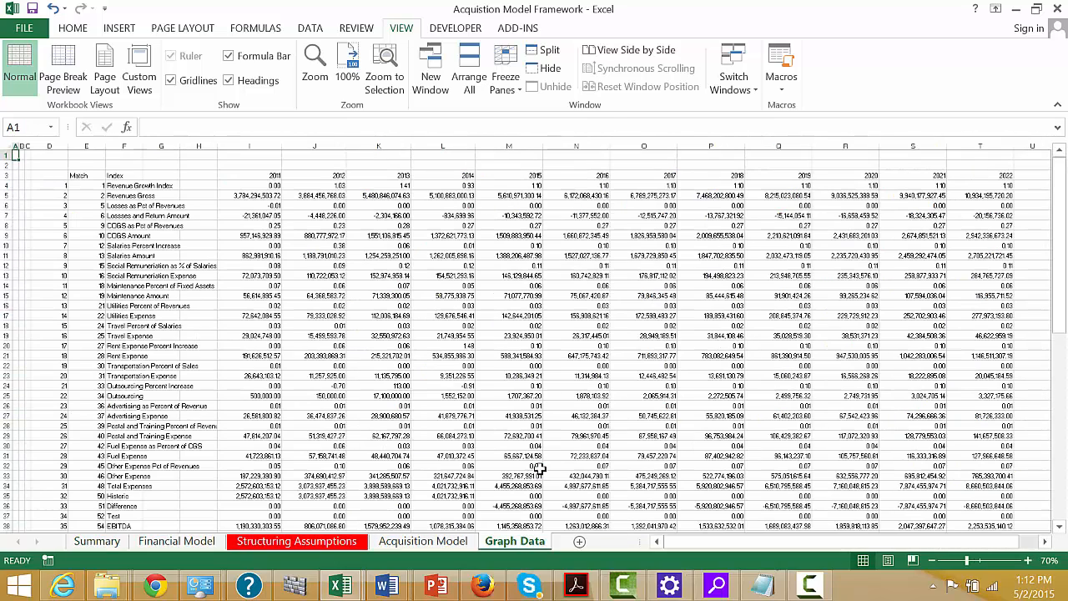
key("ctrl+Down")
key("ctrl+Up")
key("Down")
key("Down")
key("Down")
key("Down")
key("Down")
key("Down")
key("Down")
key("Down")
key("Down")
key("Down")
key("Down")
key("Down")
key("Down")
key("Down")
key("Down")
key("Down")
key("Down")
key("Down")
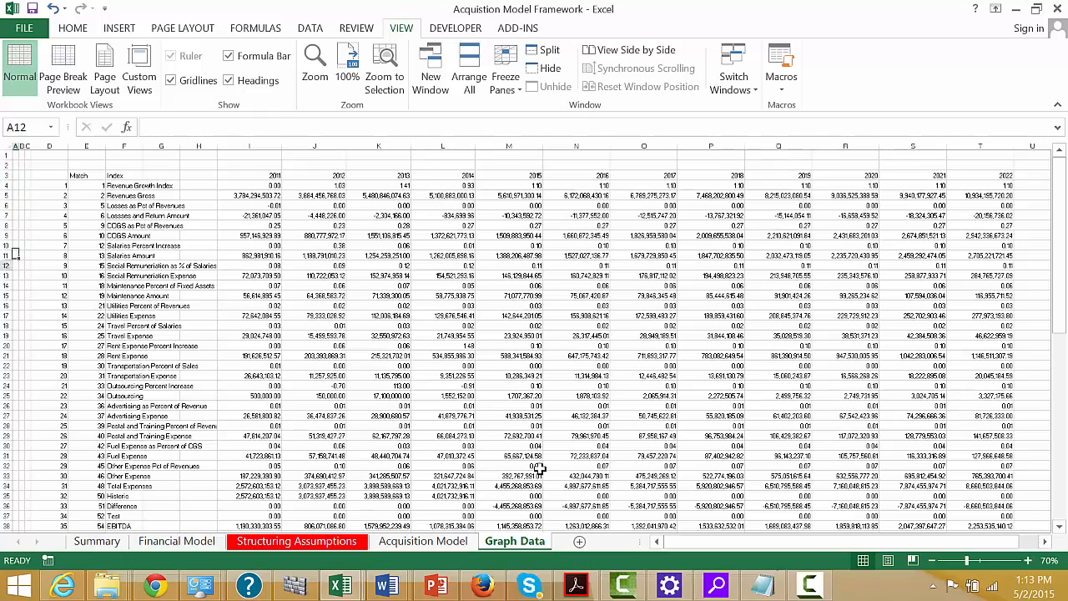
key("Right")
key("Right")
key("Right")
key("Right")
key("Left")
key("Down")
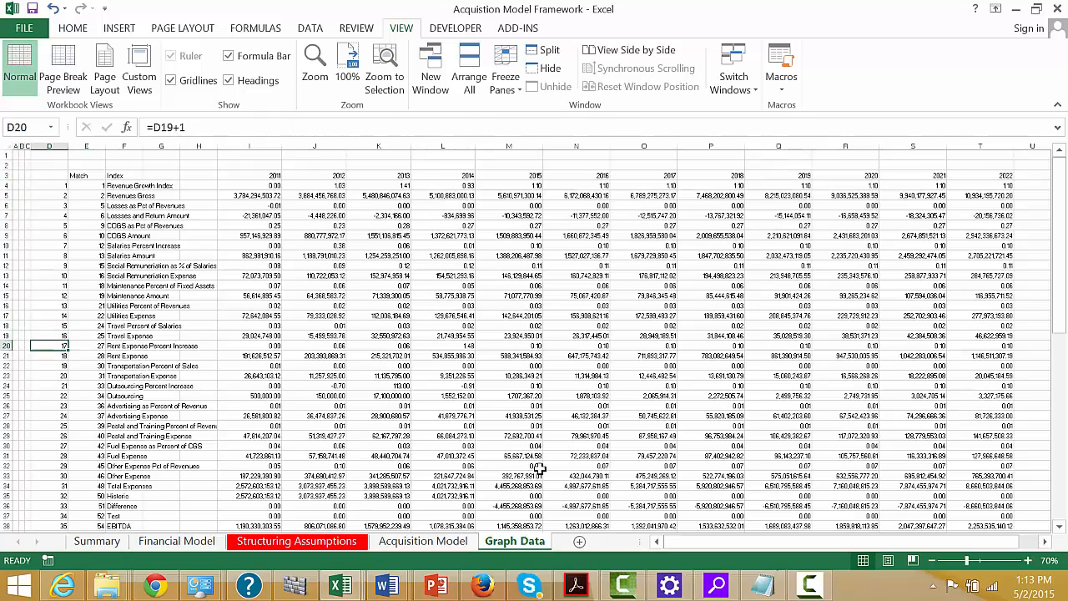
key("ctrl+Down")
key("Down")
key("Down")
key("Down")
key("Down")
key("Down")
key("Down")
key("Down")
key("Down")
key("Down")
key("Down")
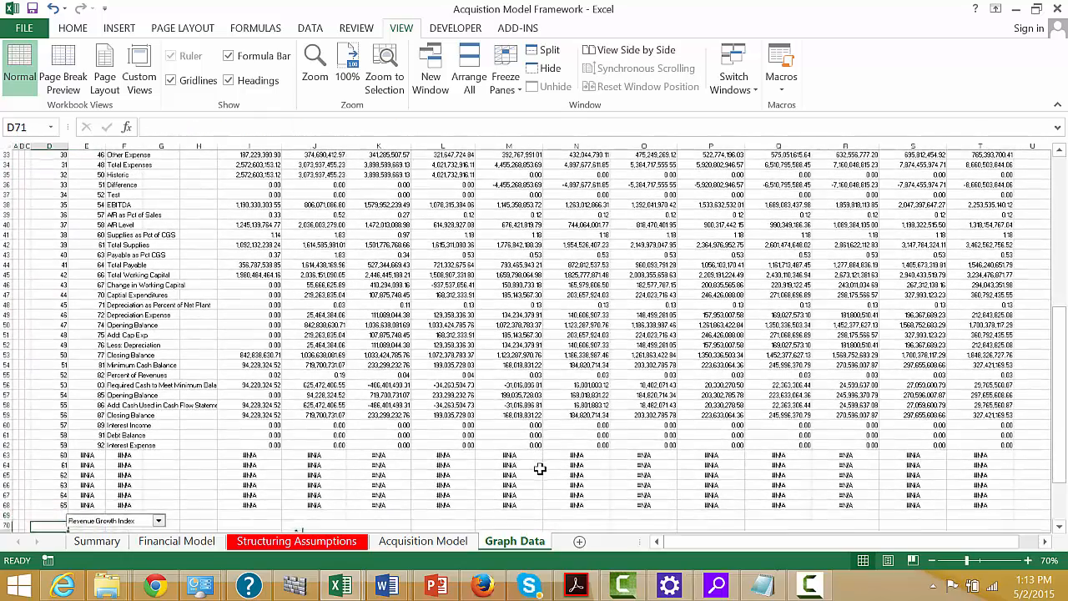
key("Down")
key("Down")
key("Down")
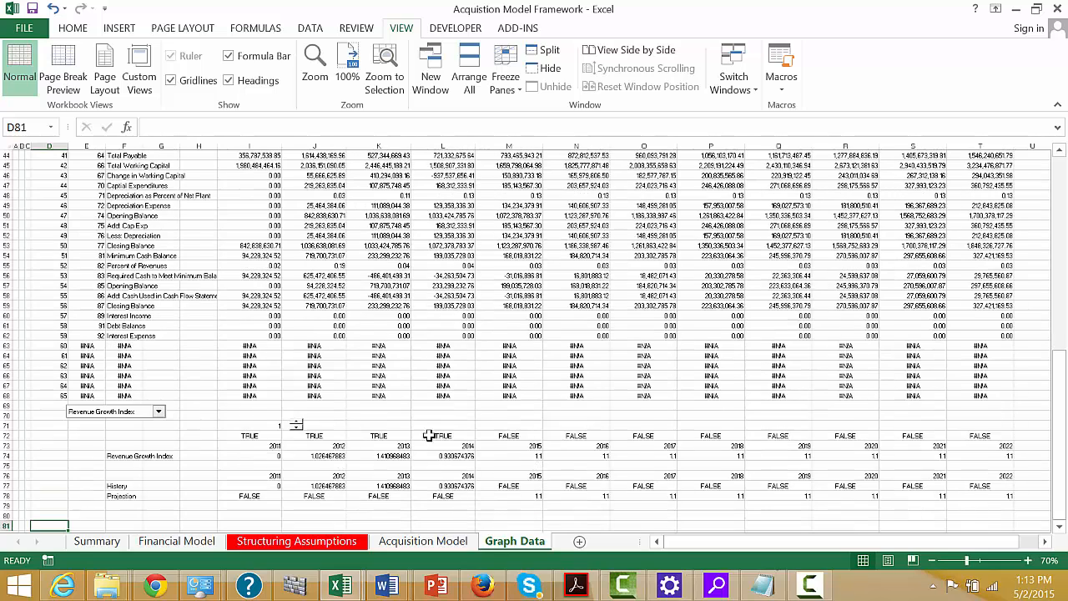
right_click(81, 417)
left_click(111, 446)
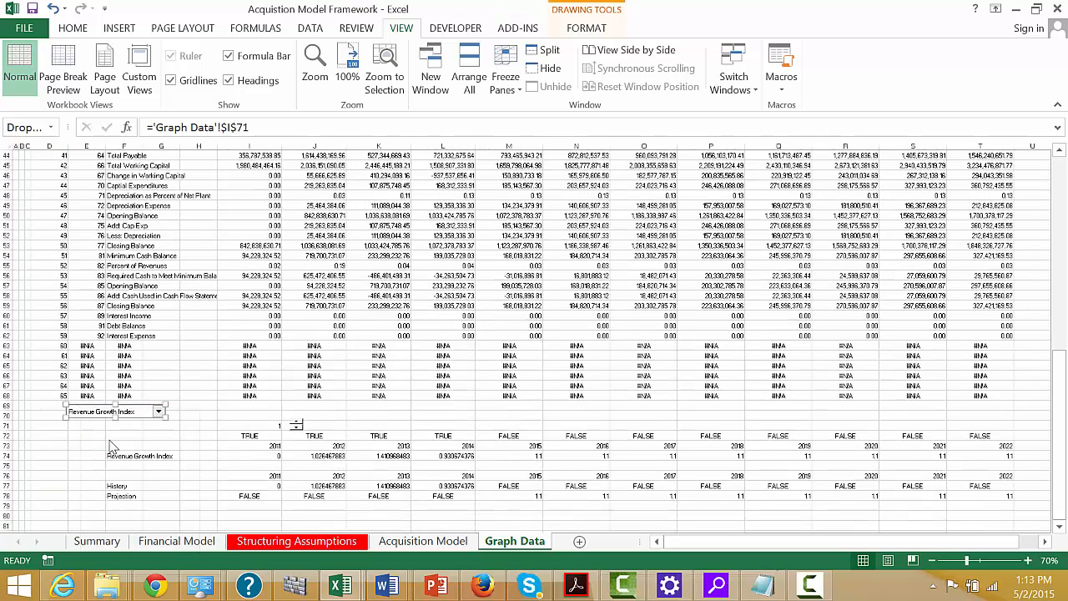
Paste the drop-down control onto the Summary sheet and place it just below the Revenue Growth Index chart, near the chart's left edge
key("ctrl+Page_Up")
key("ctrl+Page_Up")
key("ctrl+Page_Up")
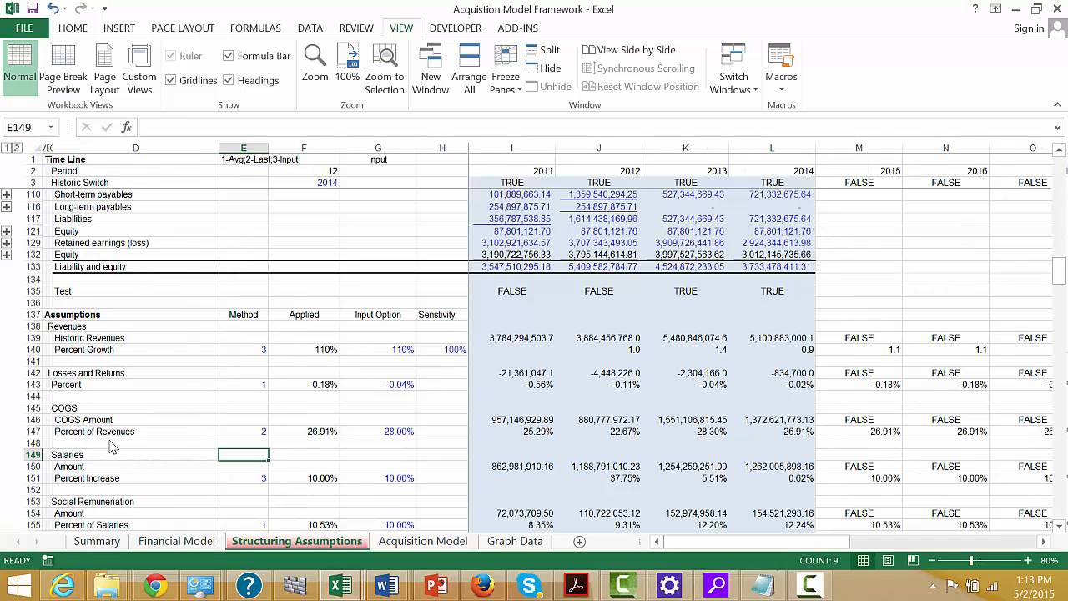
key("ctrl+Page_Up")
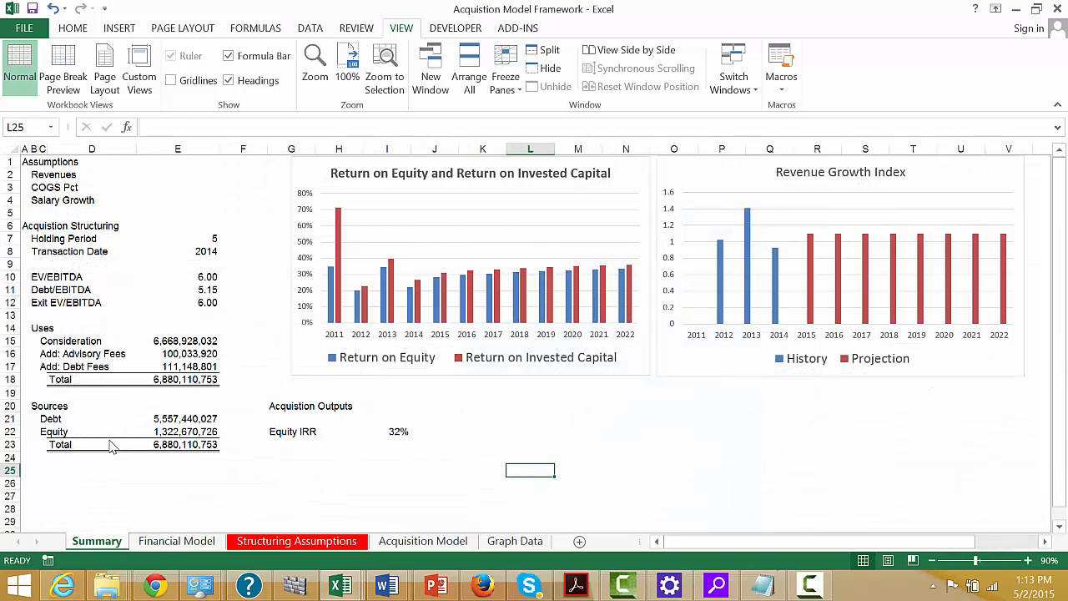
left_click(674, 384)
key("ctrl+v")
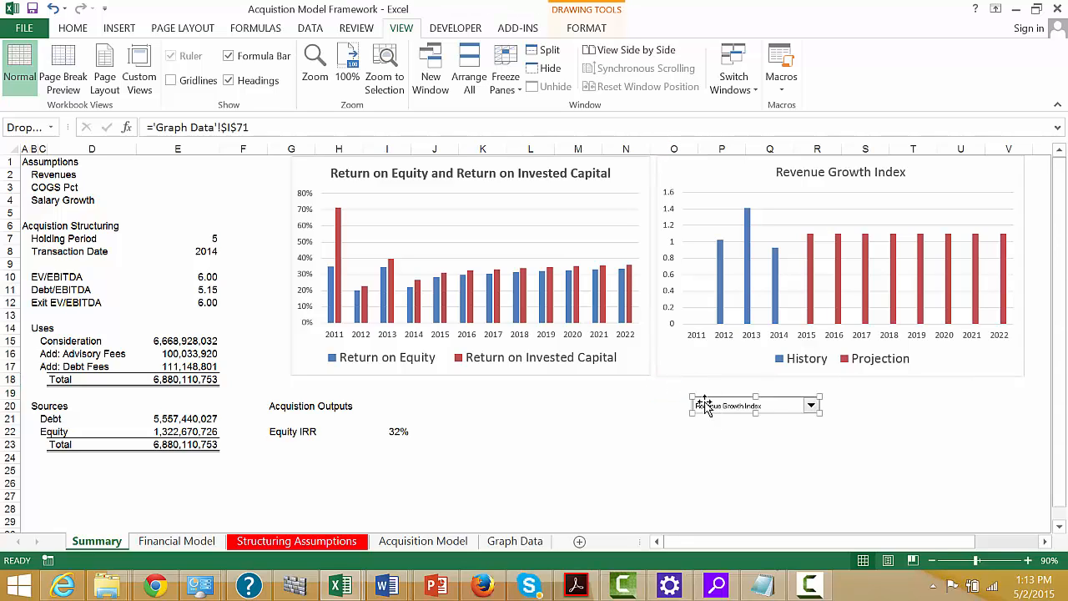
left_click_drag(704, 406, 676, 396)
left_click(680, 476)
Copy the spin button beside cell I71 on the Graph Data sheet
key("ctrl+Page_Down")
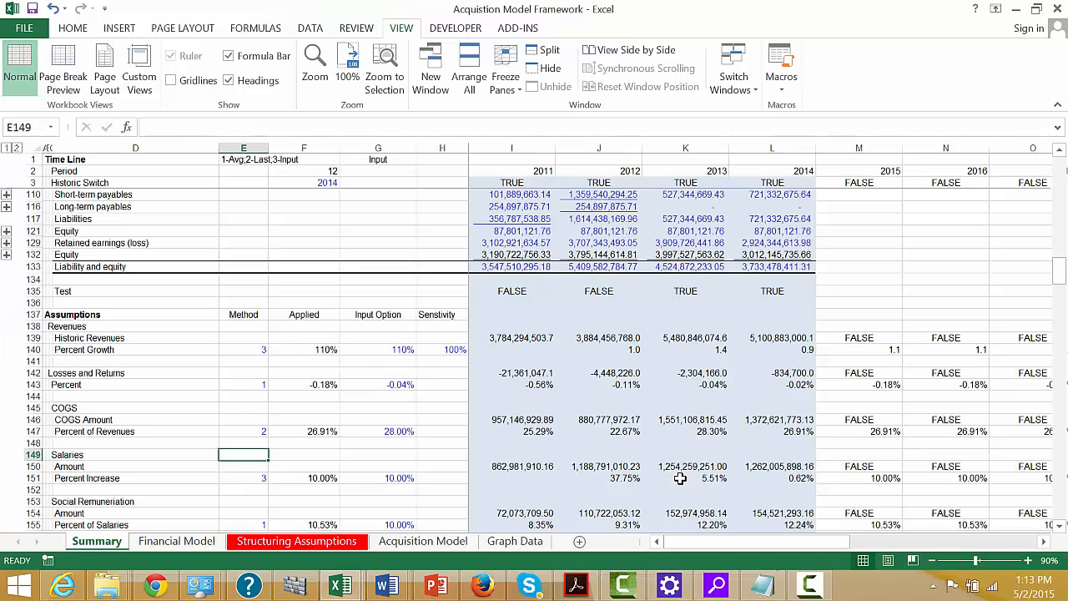
key("ctrl+Page_Down")
key("ctrl+Page_Down")
key("ctrl+Page_Down")
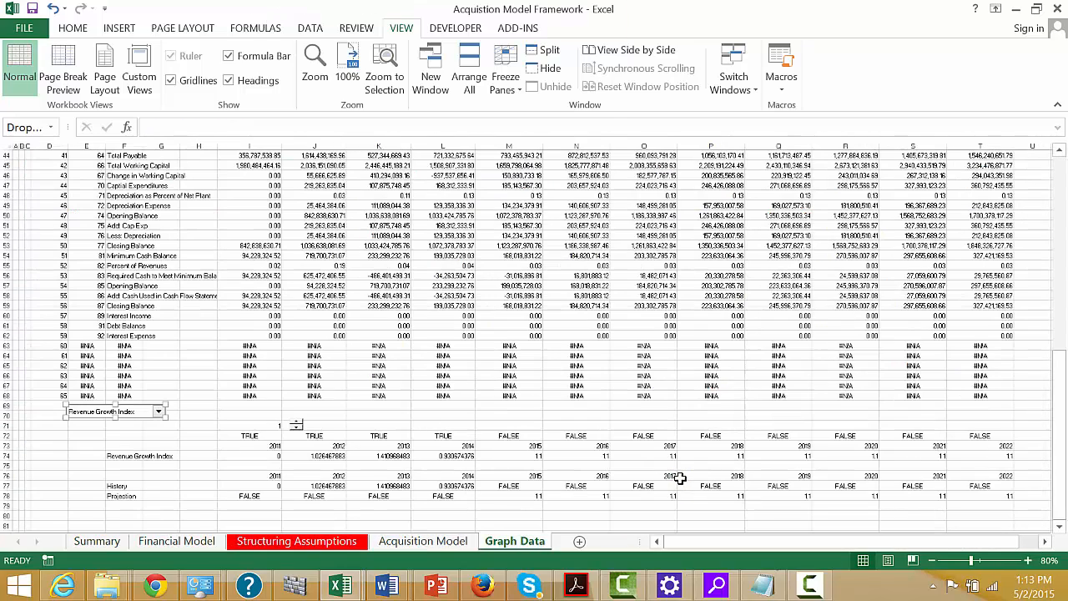
right_click(296, 426)
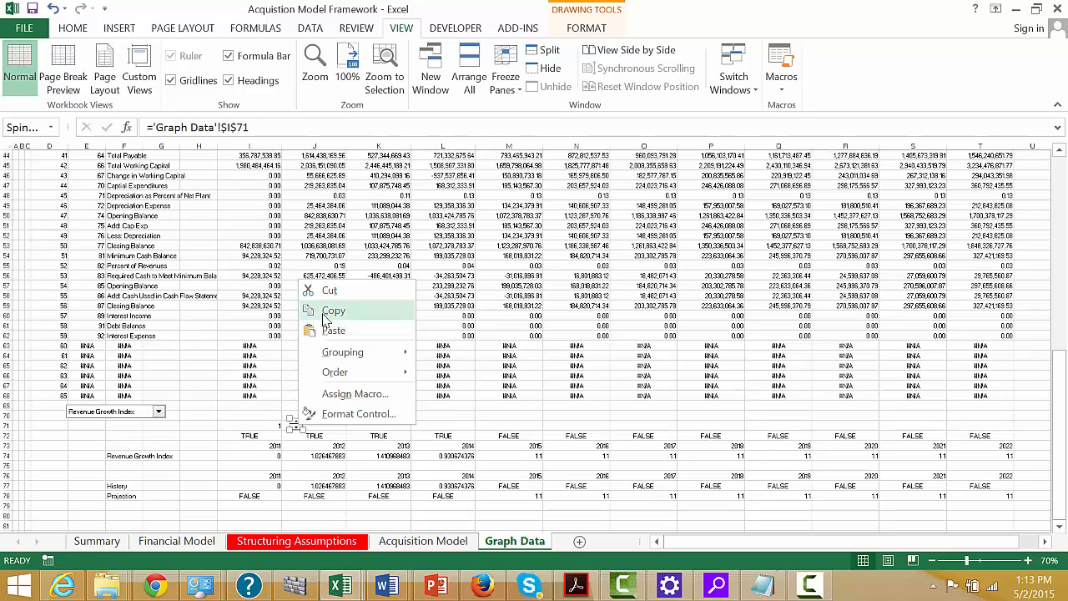
left_click(326, 326)
Paste the spin button onto the Summary sheet at cell R19, beside the drop-down control
key("ctrl+Page_Up")
key("ctrl+Page_Up")
key("ctrl+Page_Up")
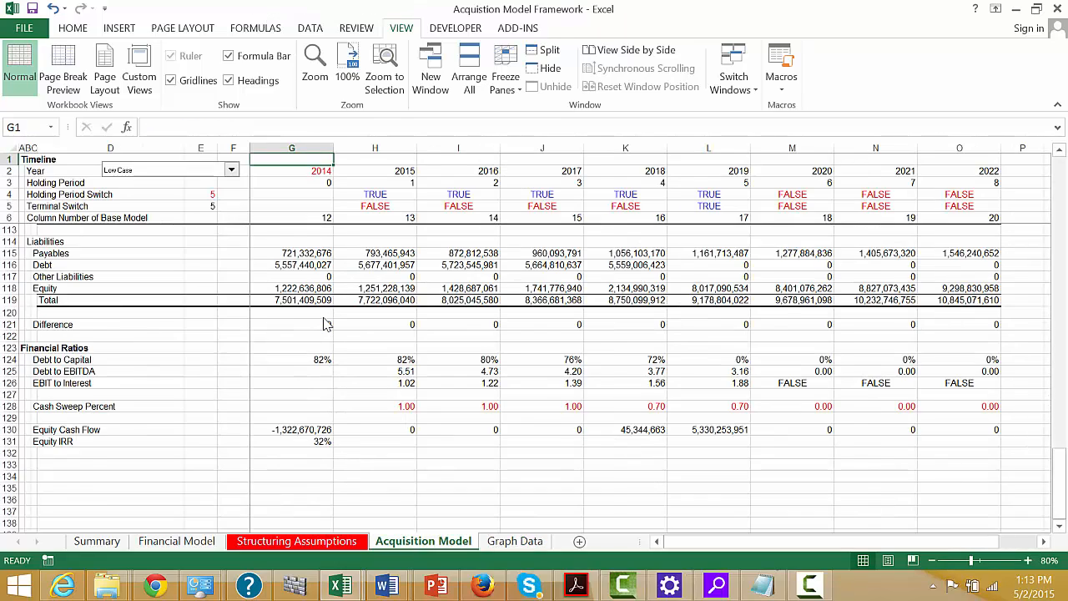
key("ctrl+Page_Up")
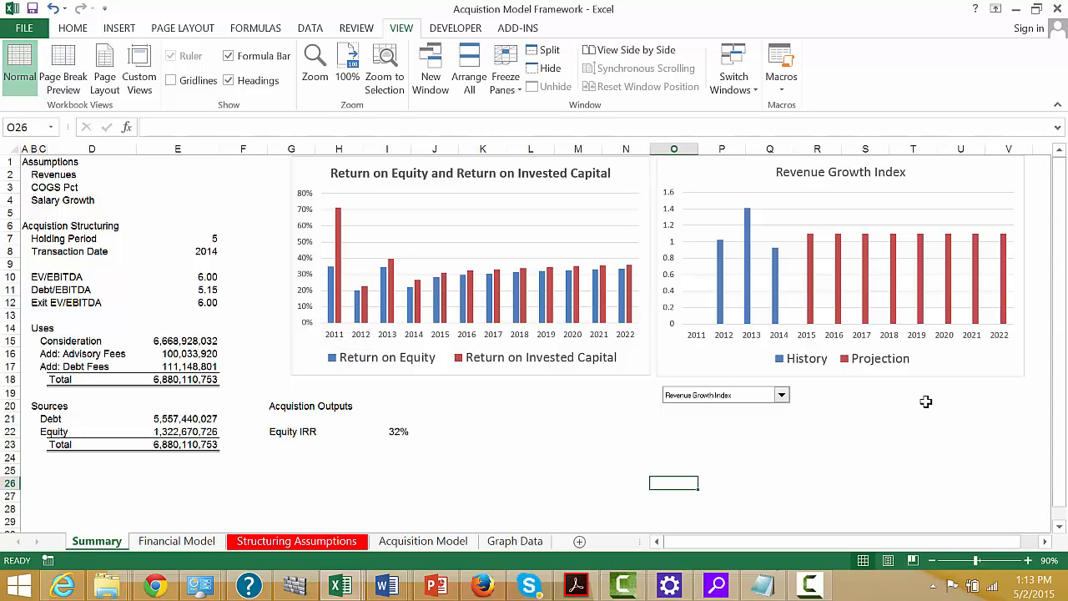
left_click(837, 396)
key("ctrl+v")
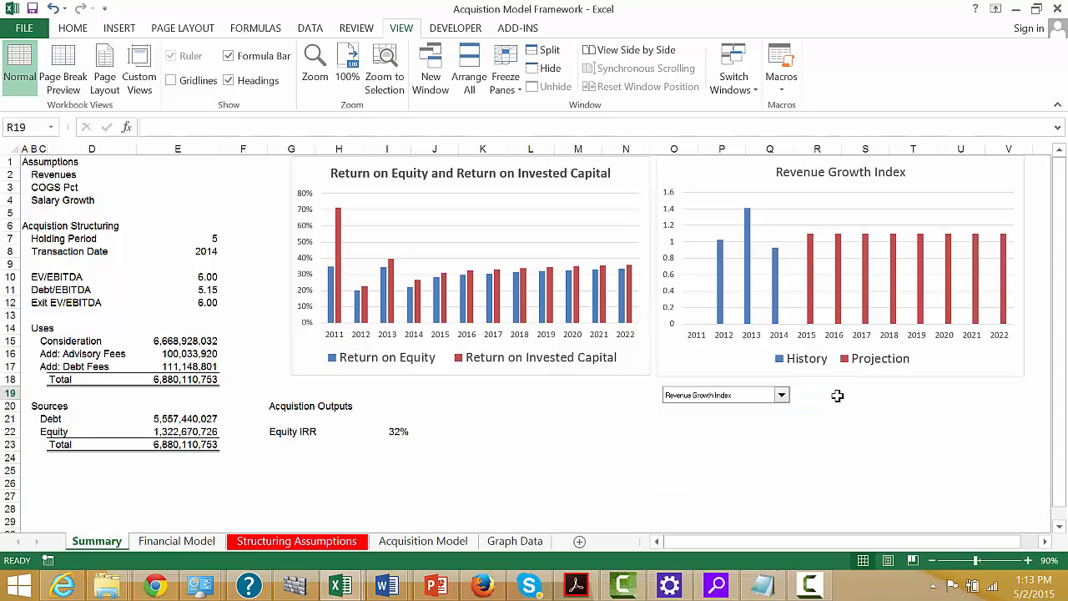
left_click(805, 431)
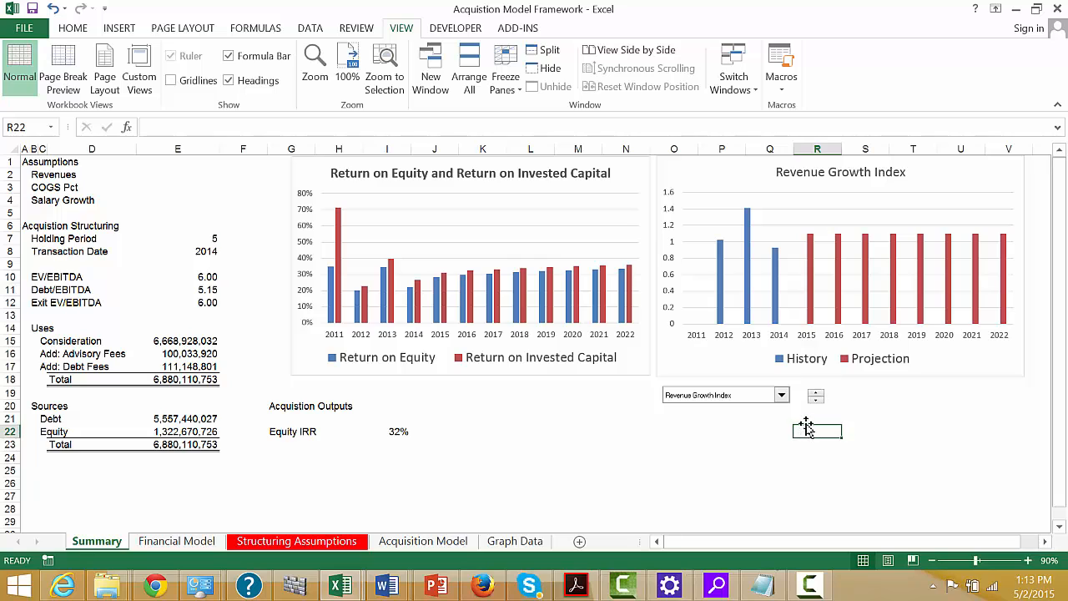
Test the spin button by stepping the chart to Revenues Gross and Losses as Pct of Revenues, then back to Revenue Growth Index
left_click(818, 399)
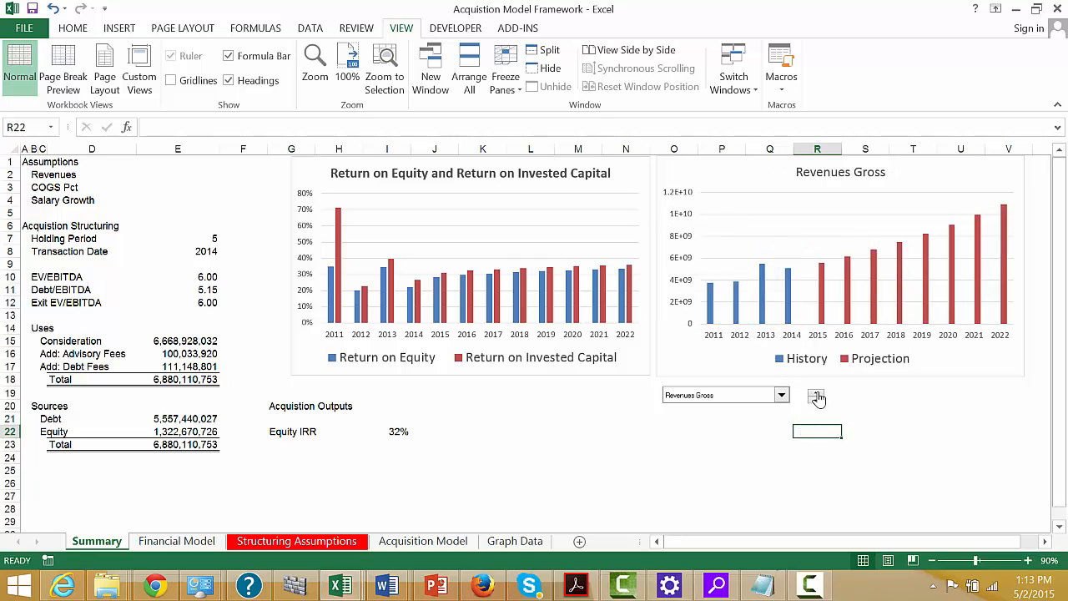
left_click(818, 399)
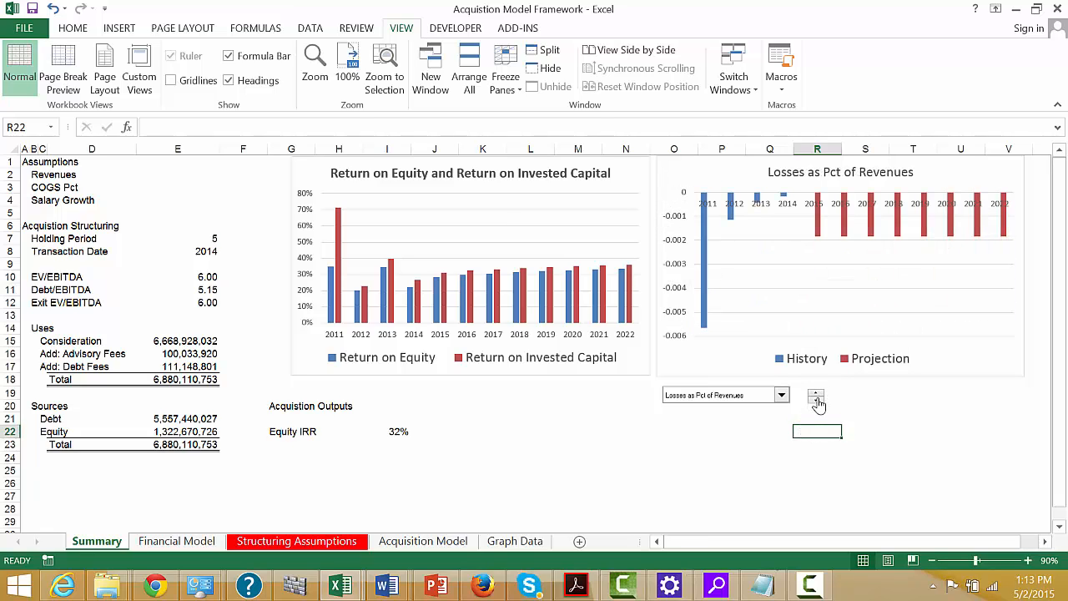
left_click(818, 402)
left_click(818, 401)
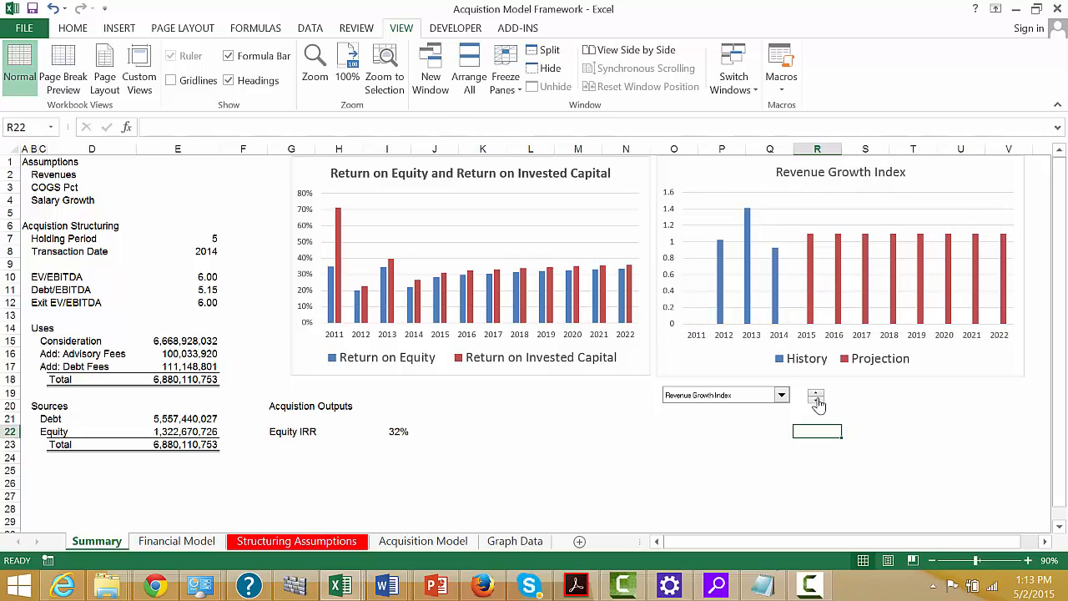
Link cell F2 in the Revenues row to the Percent Growth method in cell E140 of the Financial Model sheet
left_click(137, 180)
key("Right")
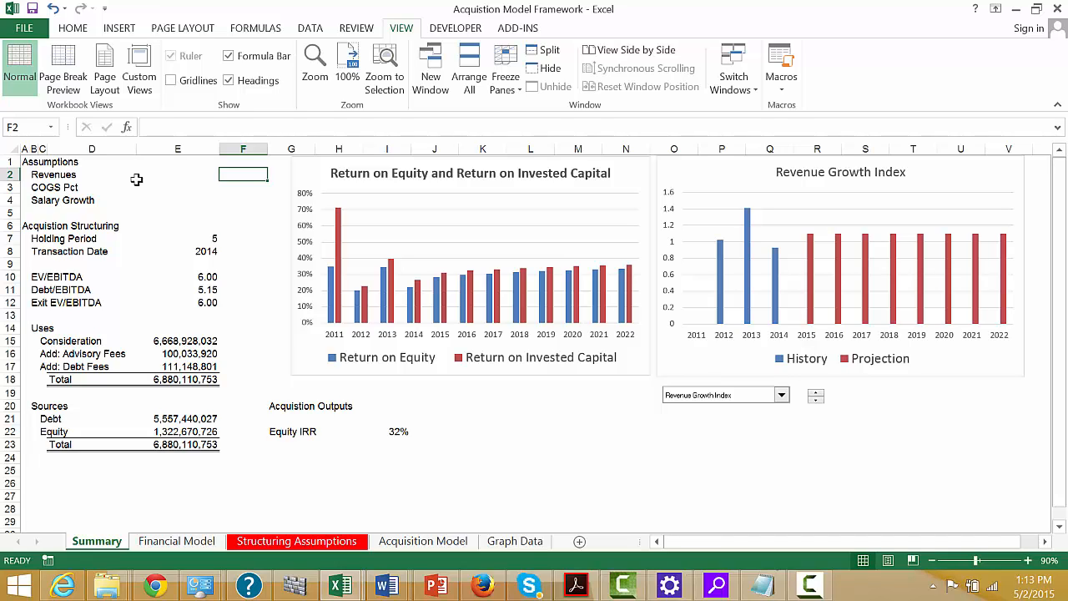
type("=")
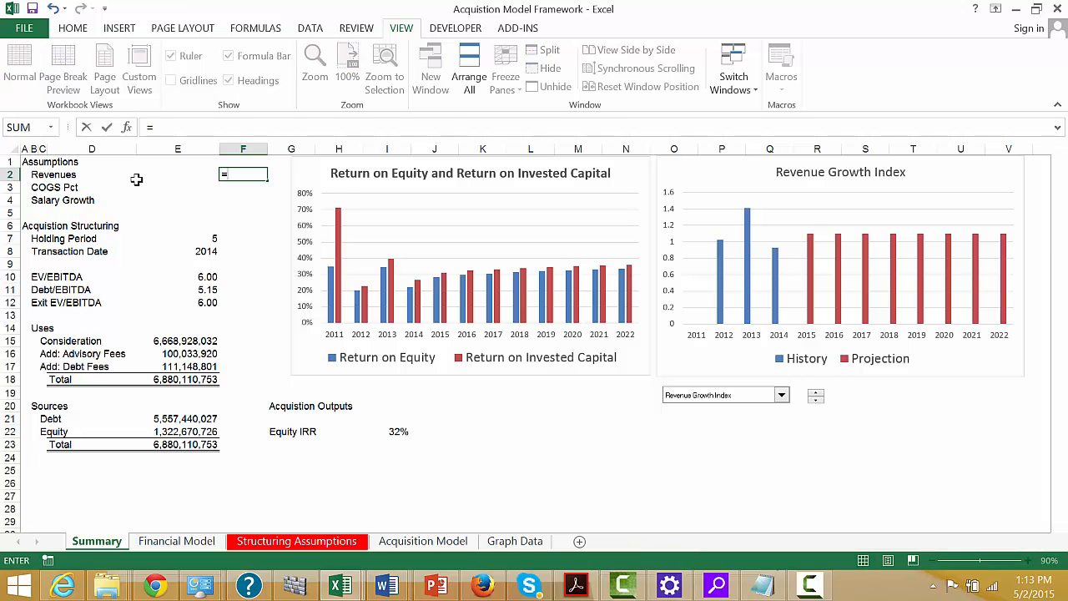
key("ctrl+Page_Down")
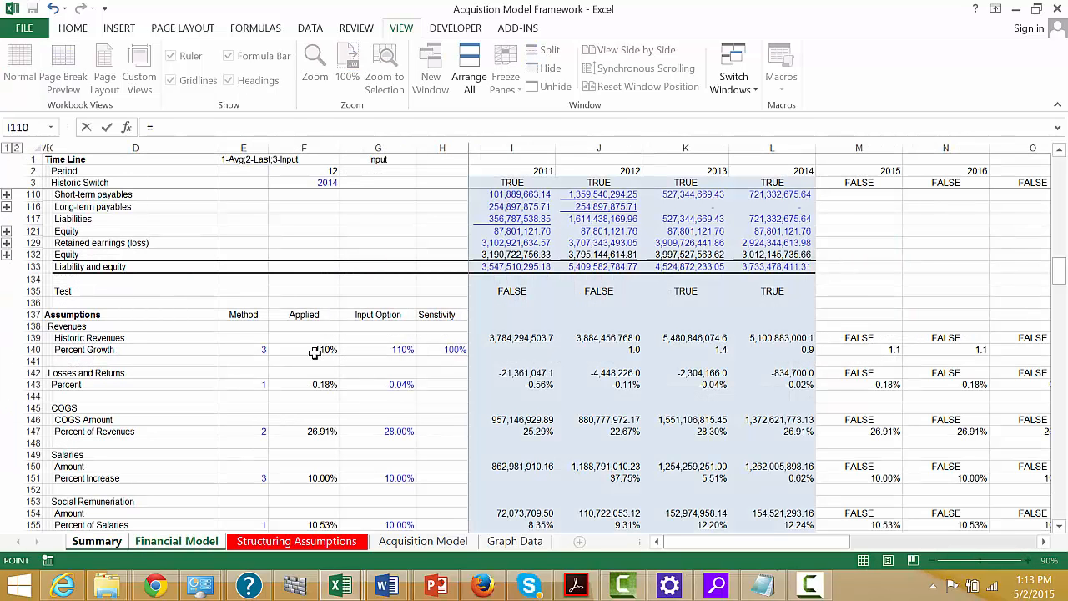
left_click(252, 345)
key("Return")
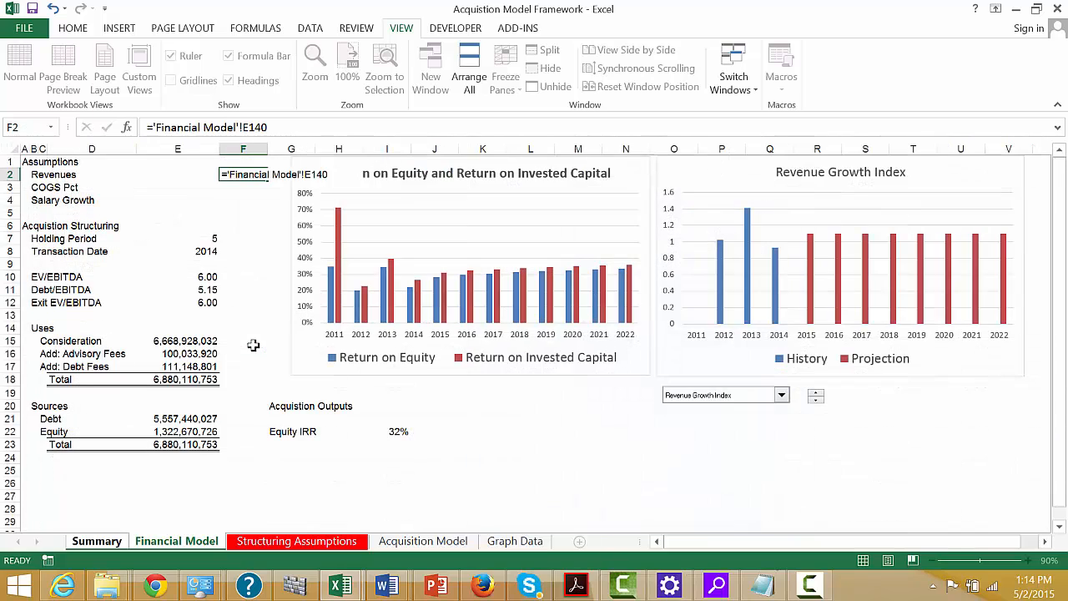
Shift the Revenue Growth Index chart about half a column to the right and make its title bold
key("Up")
key("Right")
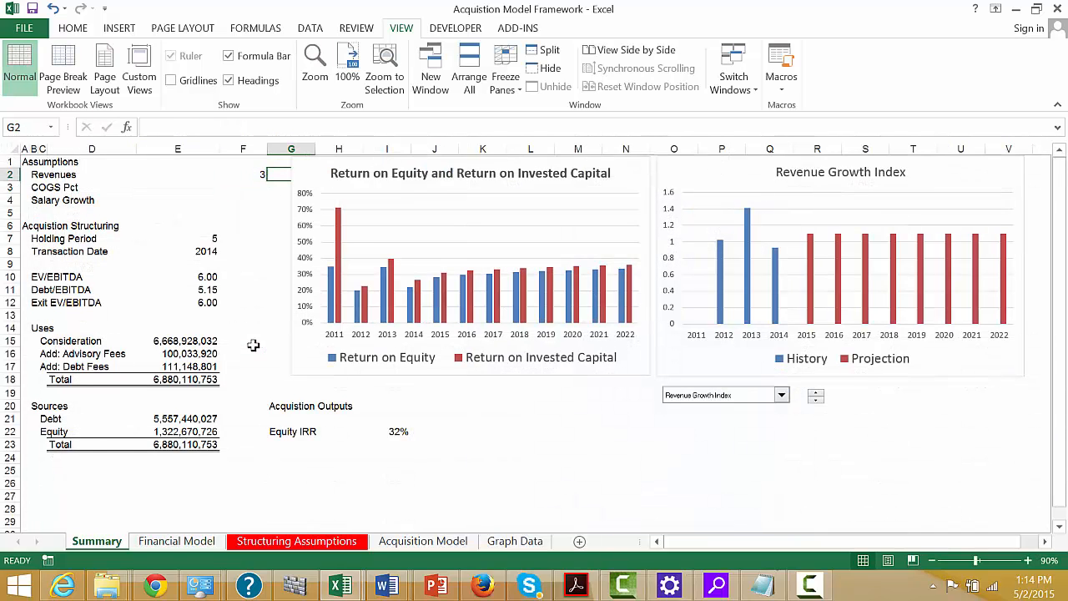
left_click(296, 171)
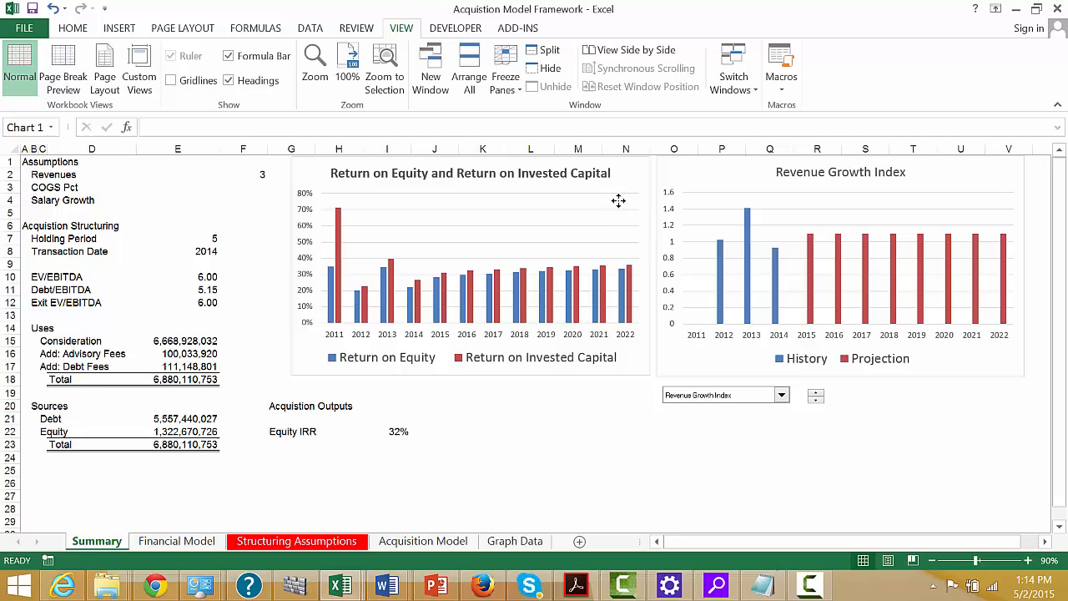
left_click(733, 169)
left_click_drag(733, 169, 757, 170)
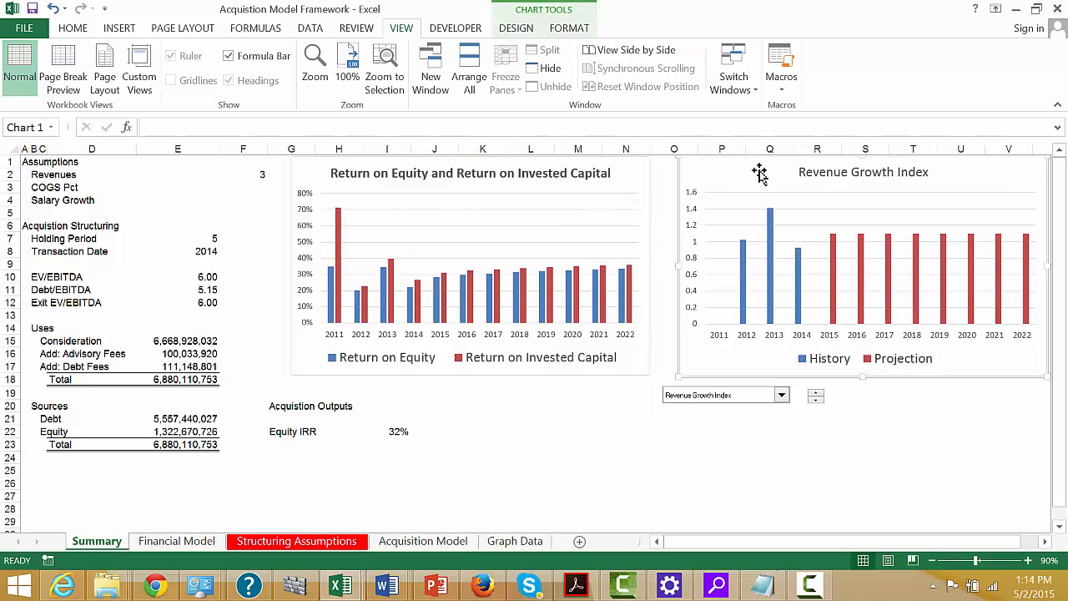
left_click(827, 173)
key("ctrl+b")
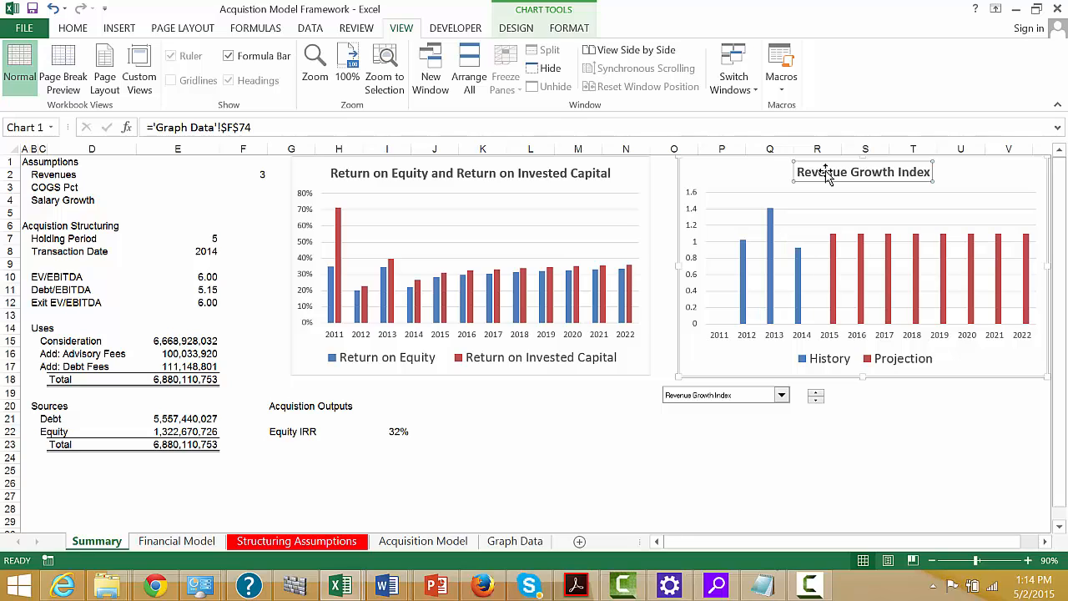
Move the Return on Equity and Return on Invested Capital chart right until it sits against the Revenue Growth Index chart, clearing column G
left_click(629, 208)
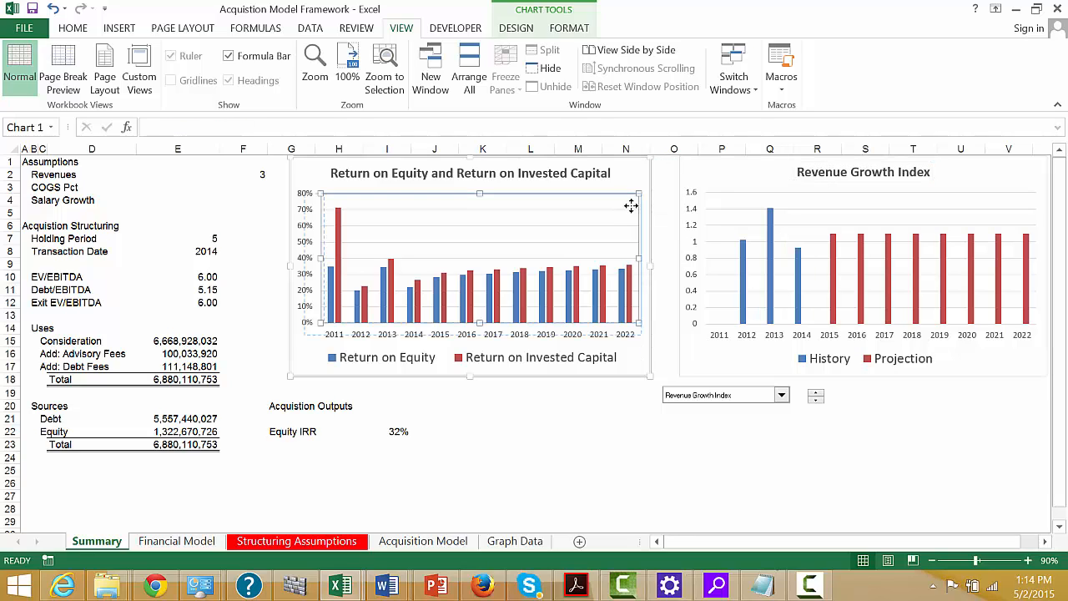
key("ctrl+z")
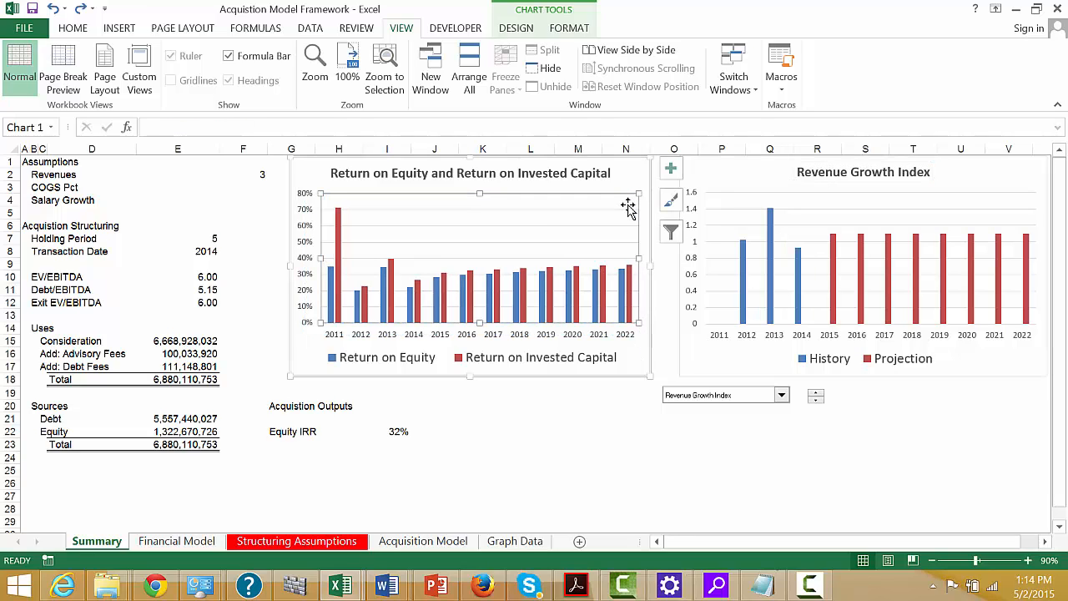
left_click(630, 173)
left_click_drag(630, 173, 659, 179)
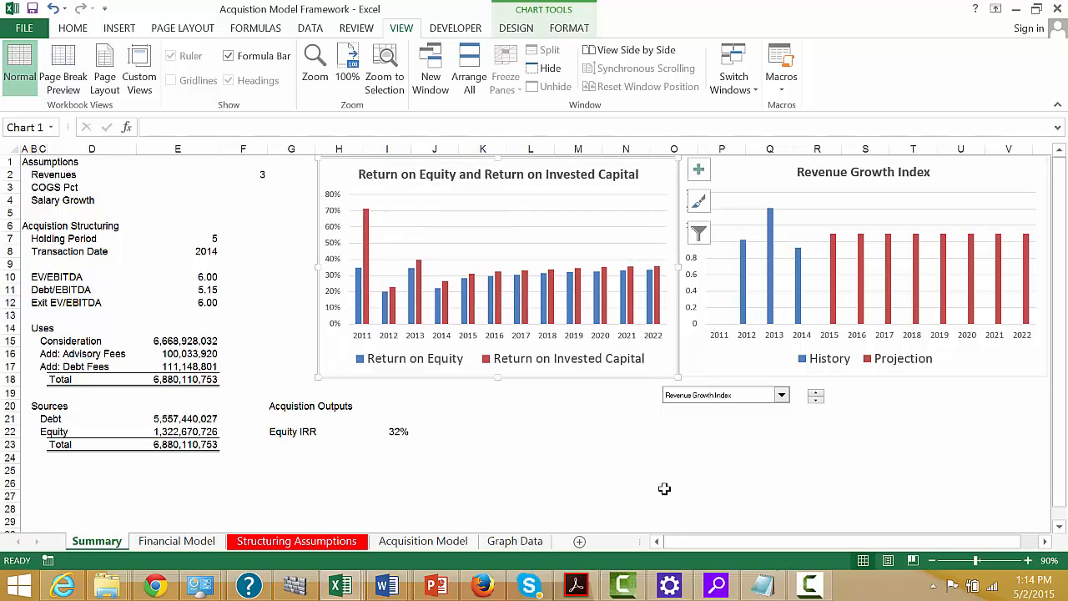
left_click(673, 442)
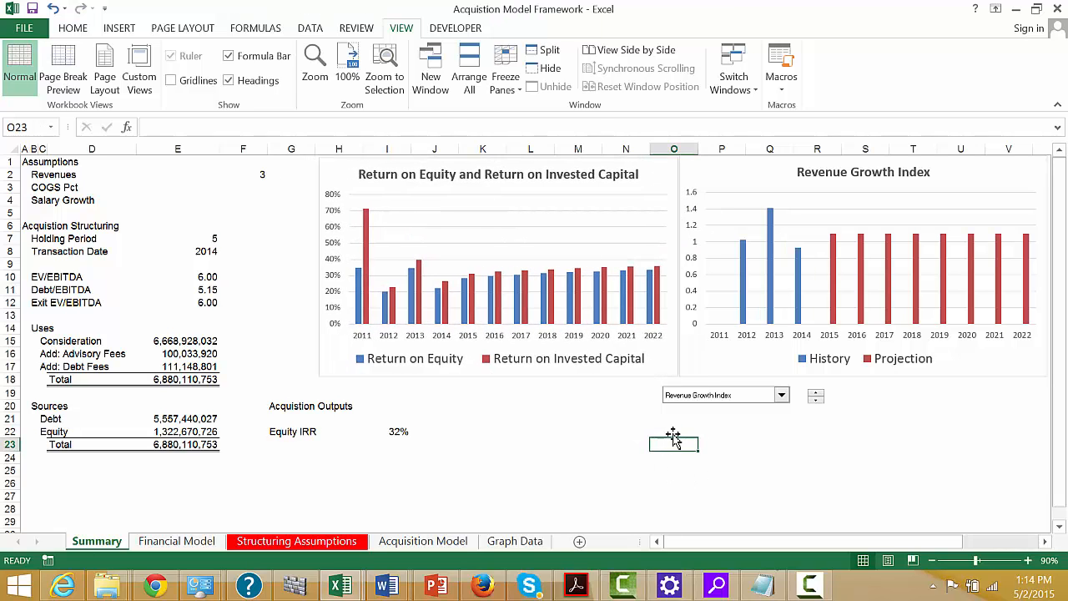
Move the spin button and the chart selector drop-down slightly to the right beneath the Revenue Growth Index chart
right_click(818, 399)
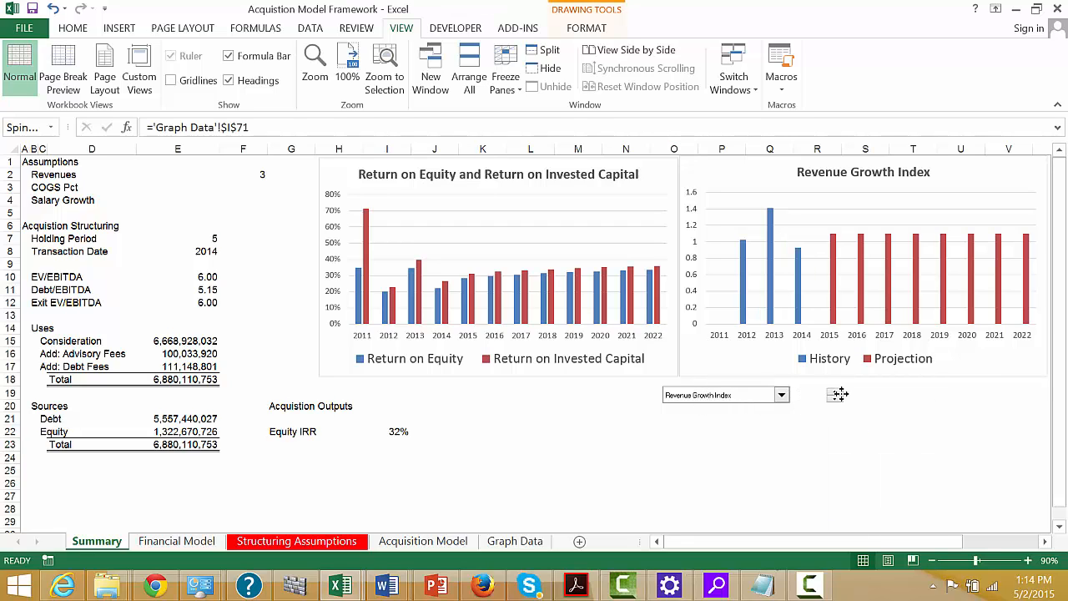
left_click(731, 394, "ctrl")
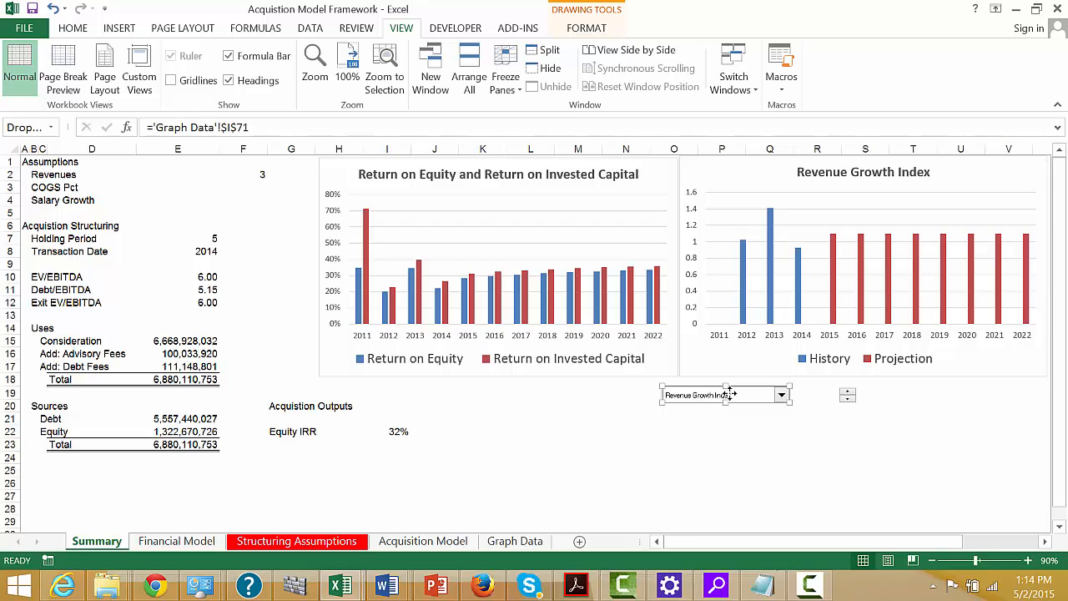
left_click_drag(731, 394, 757, 397)
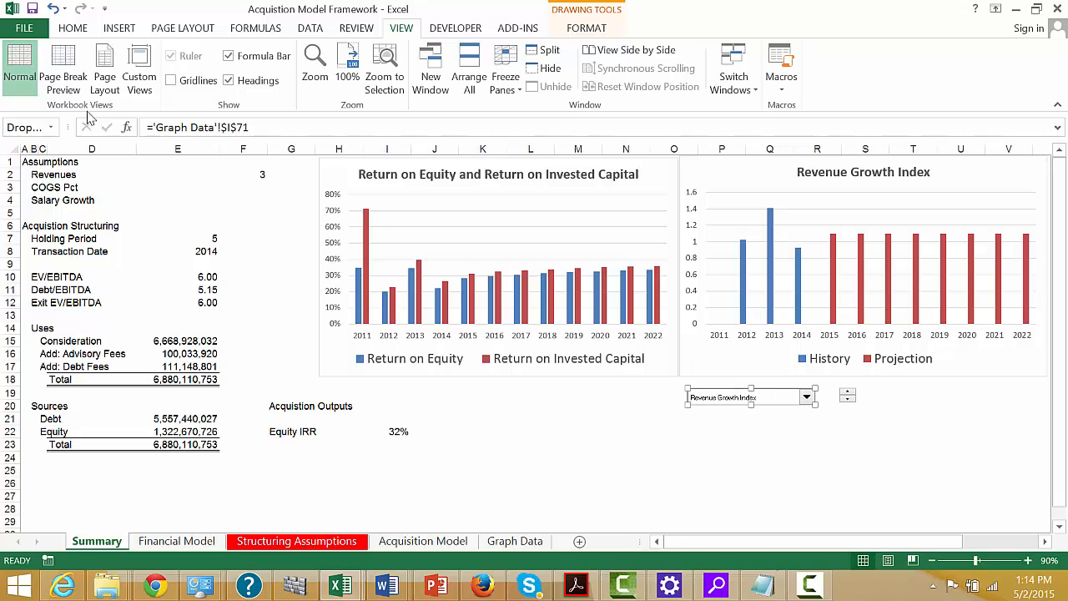
Link cell G2 in the Revenues row to the Percent Growth input option in cell G140 of the Financial Model sheet
left_click(296, 176)
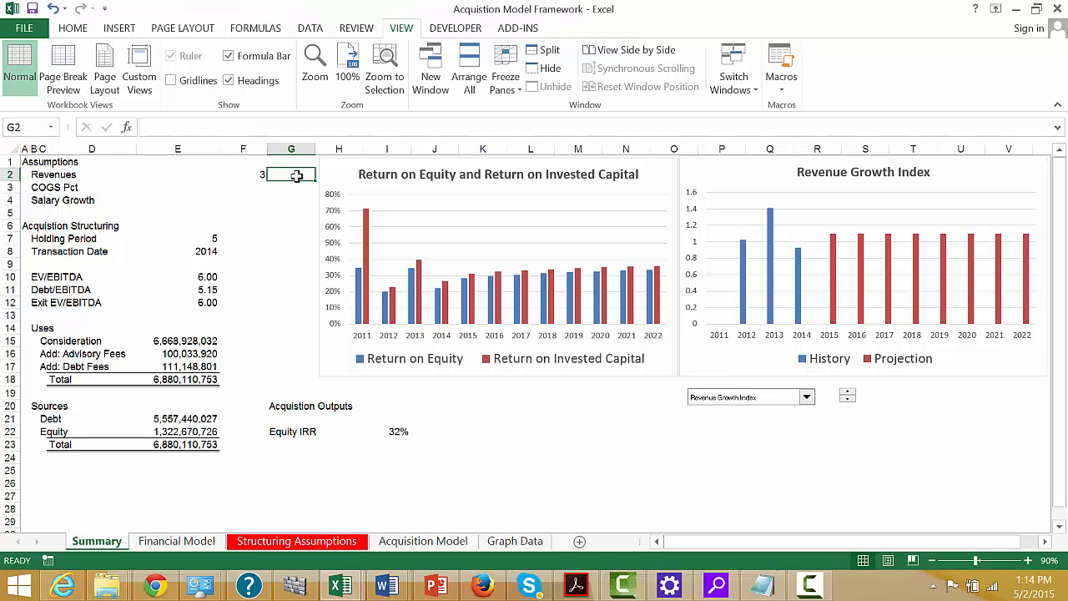
type("=")
key("ctrl+Page_Down")
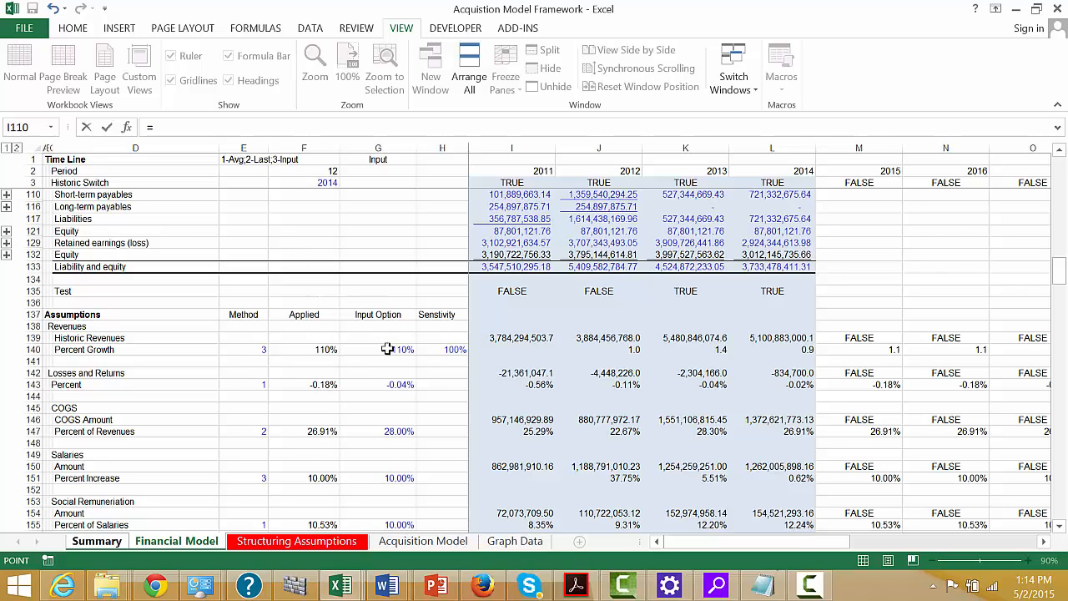
left_click(386, 349)
key("Return")
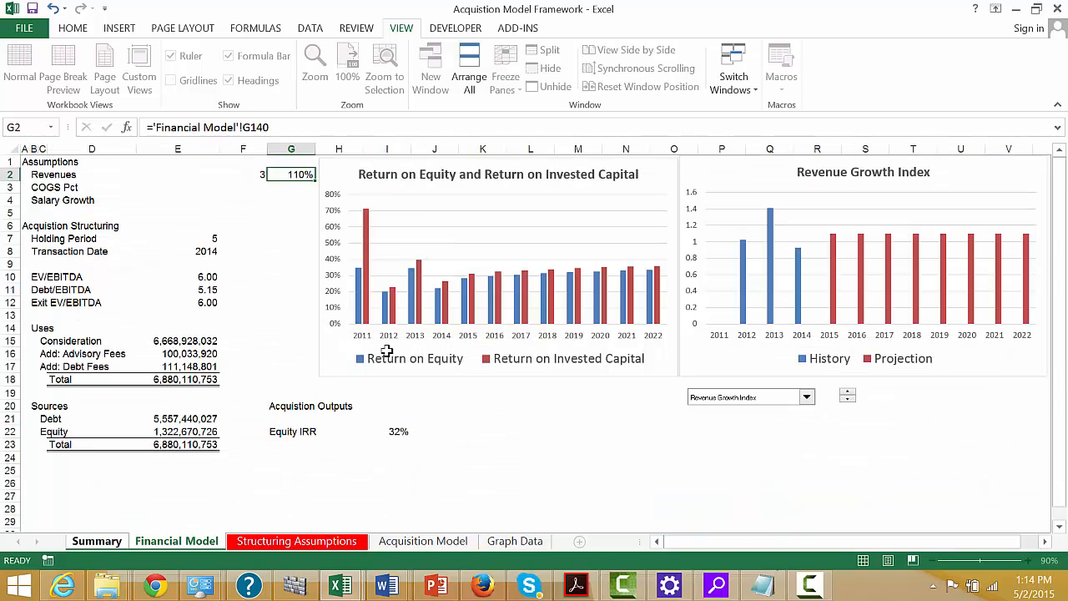
Copy the Percent Growth method cell E140 from the Financial Model sheet and paste only its validation onto Summary cell F2
key("Left")
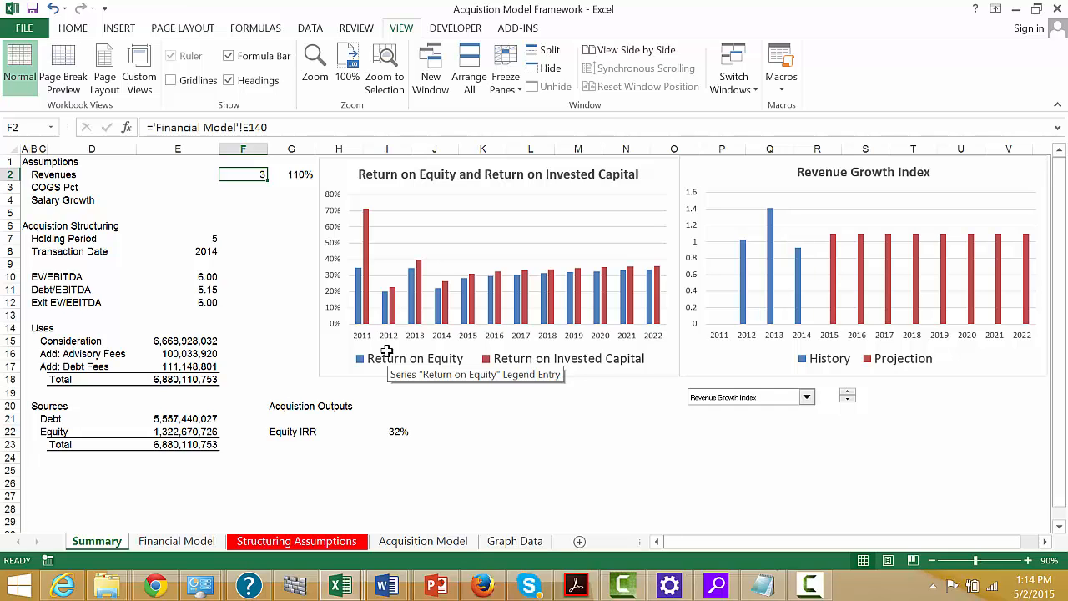
key("ctrl+Page_Down")
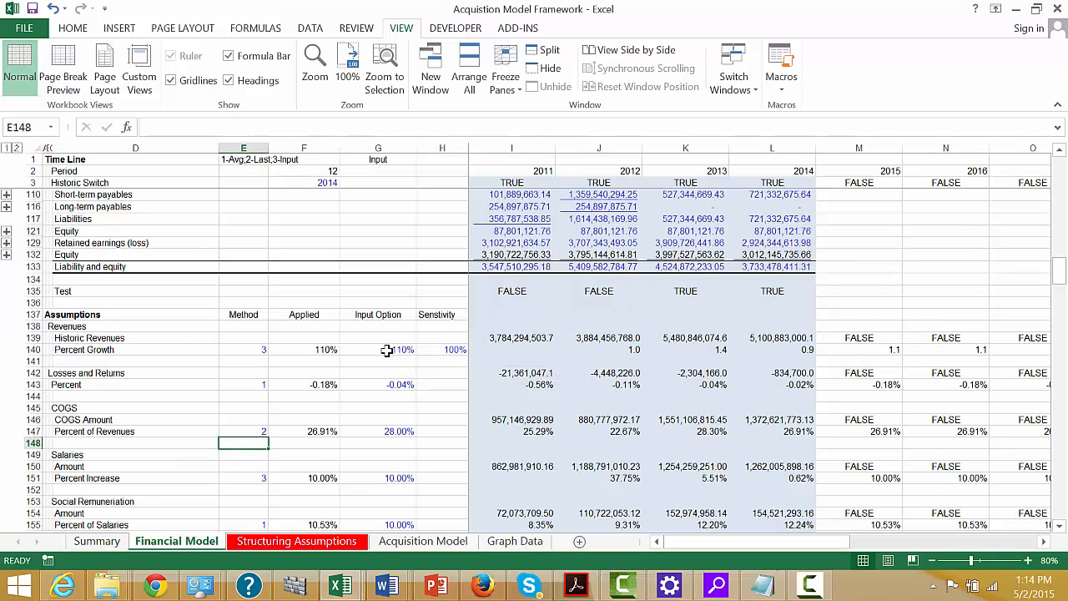
key("Up")
key("Up")
key("Up")
key("Up")
key("Up")
key("Up")
key("Up")
key("Up")
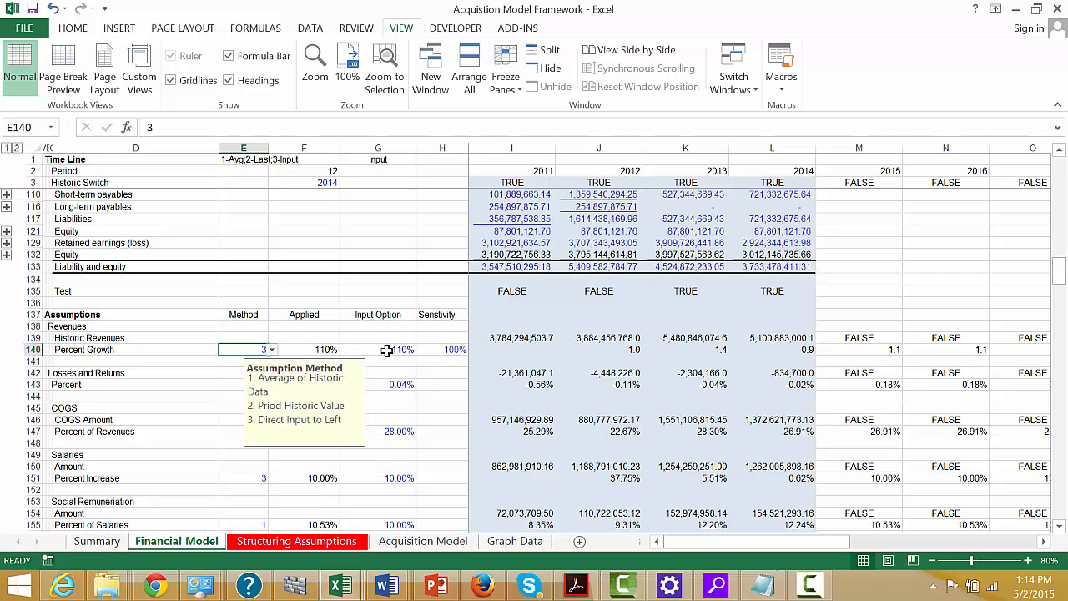
key("ctrl+c")
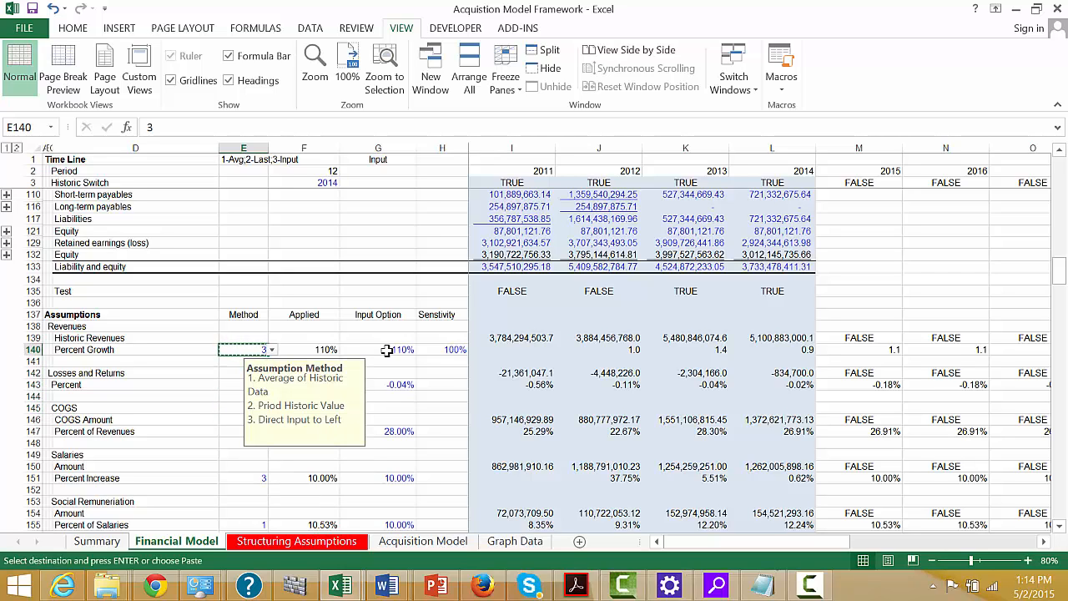
key("ctrl+Page_Up")
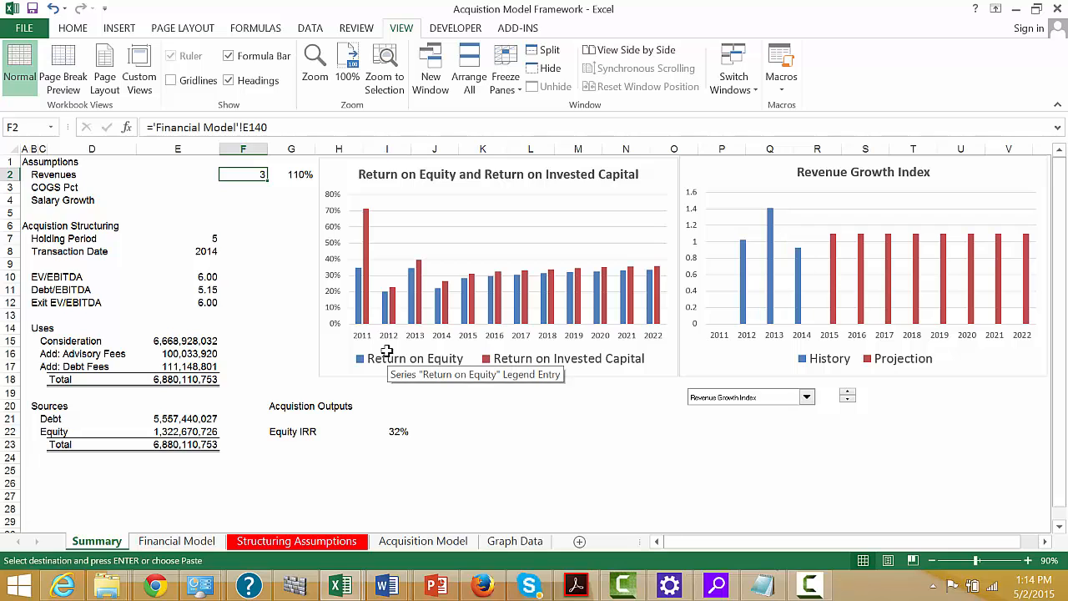
key("alt+e")
key("s")
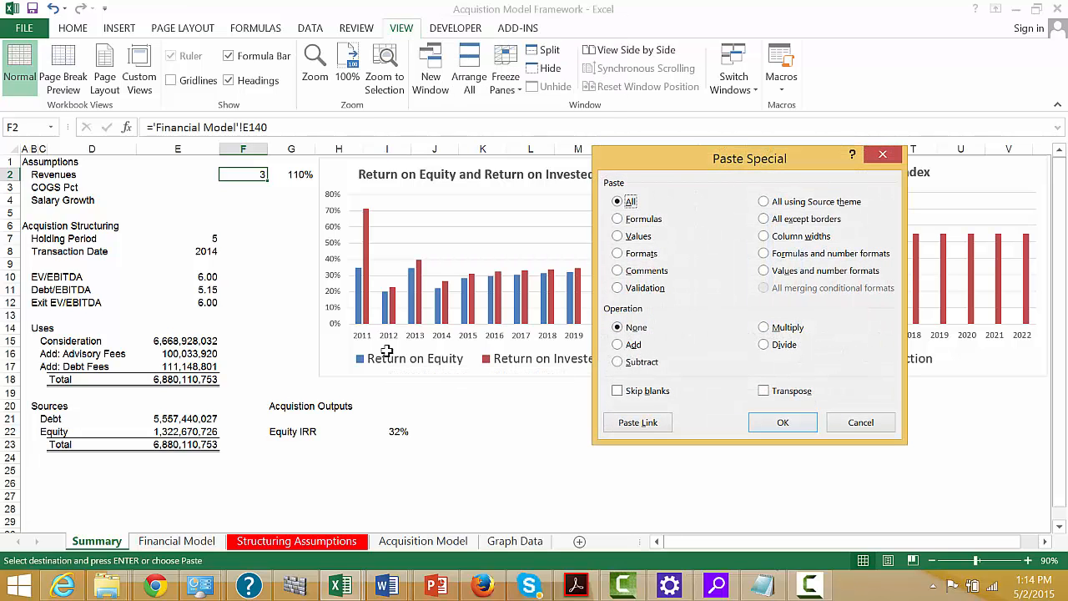
left_click(617, 288)
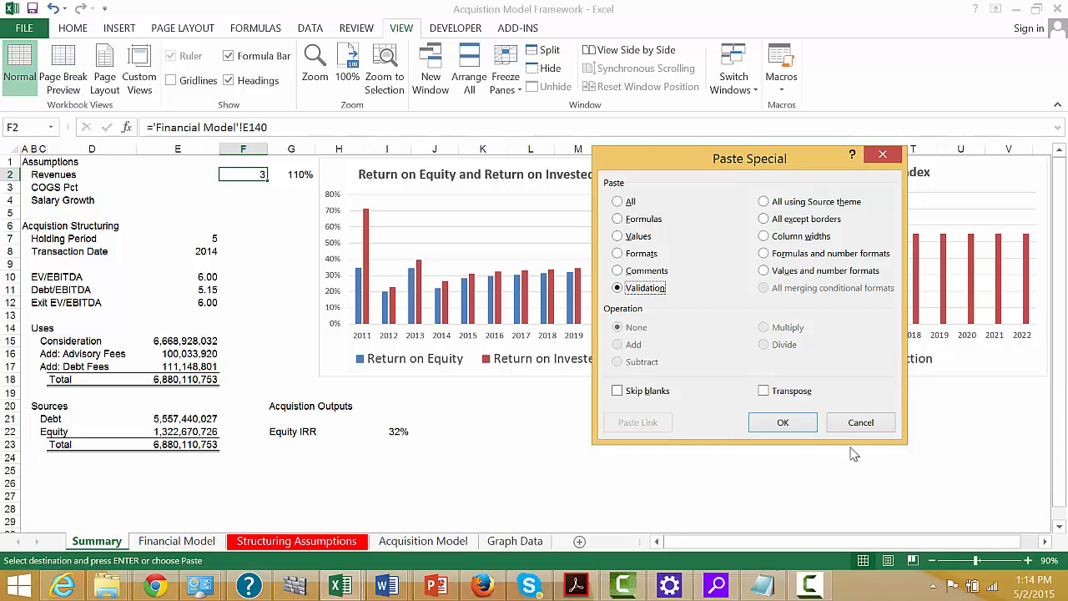
left_click(797, 429)
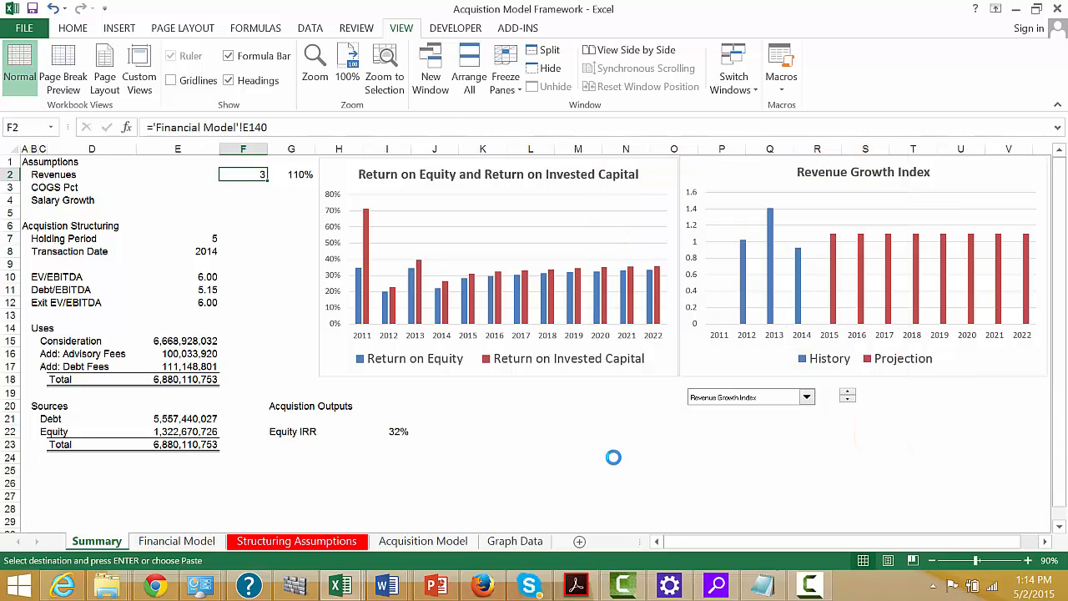
left_click(544, 435)
left_click(237, 175)
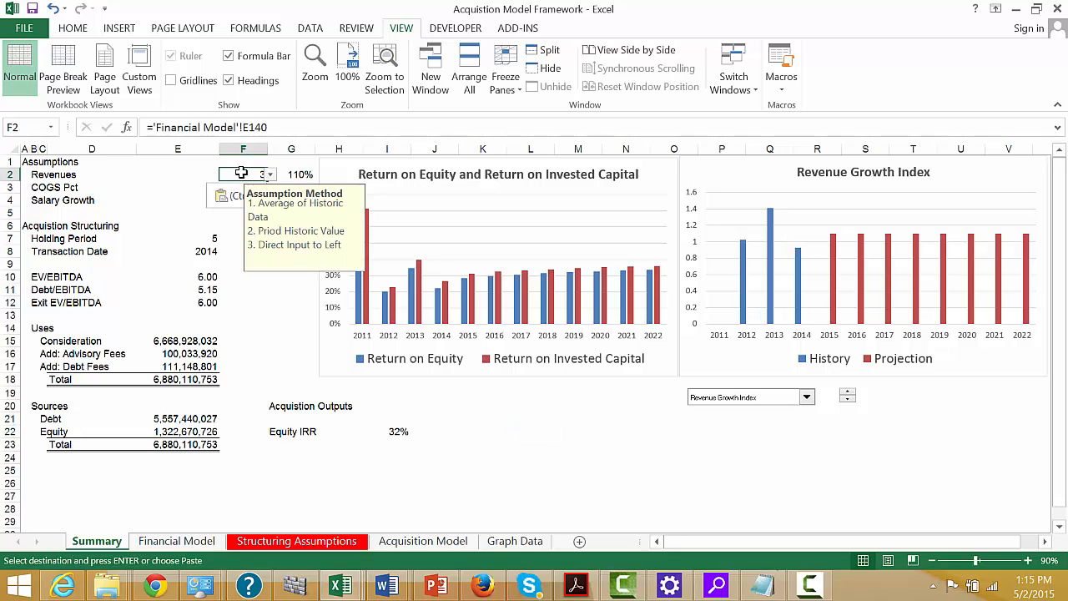
Try to review the data validation settings of the Revenues method cell F2, leaving them without changes
right_click(242, 172)
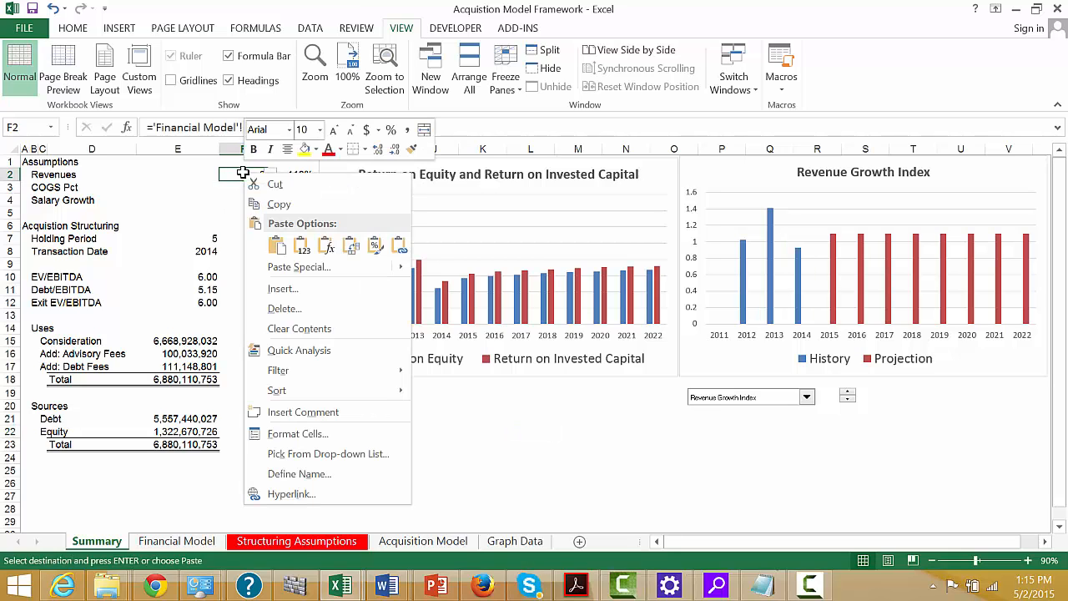
left_click(184, 169)
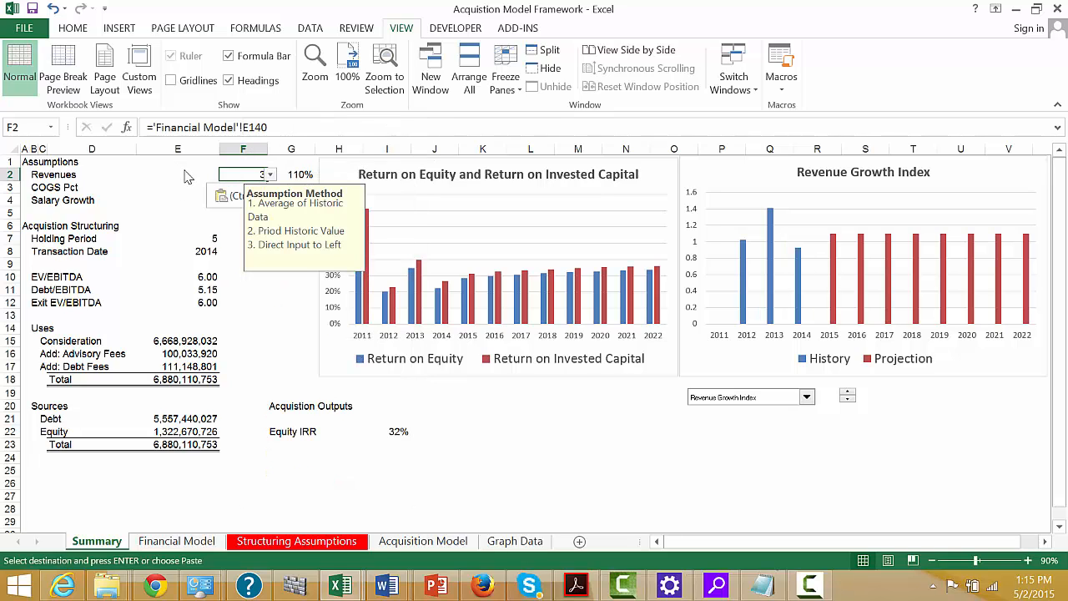
left_click(321, 30)
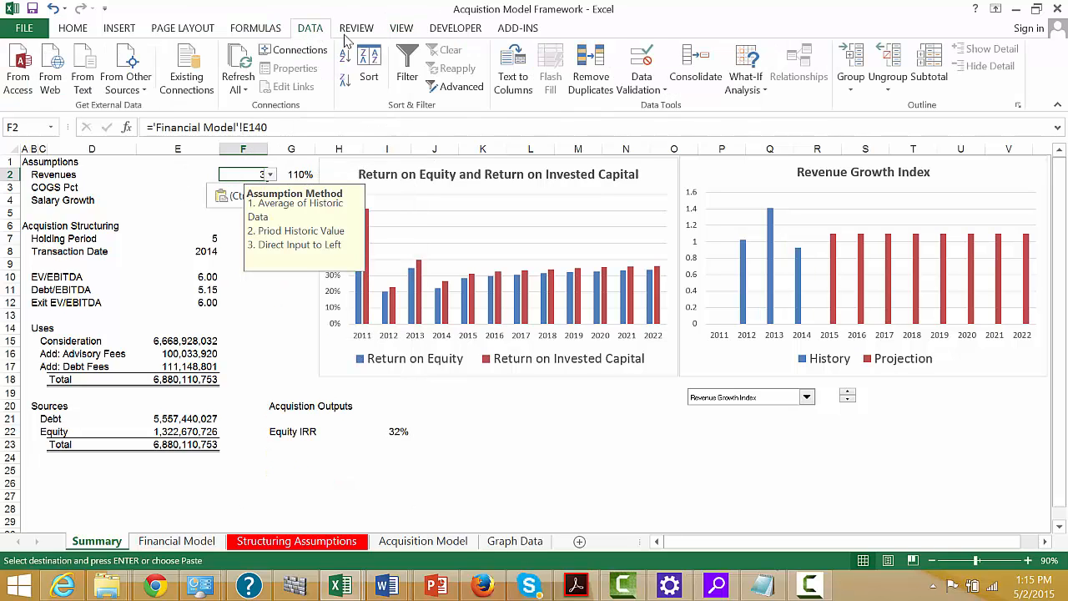
left_click(641, 85)
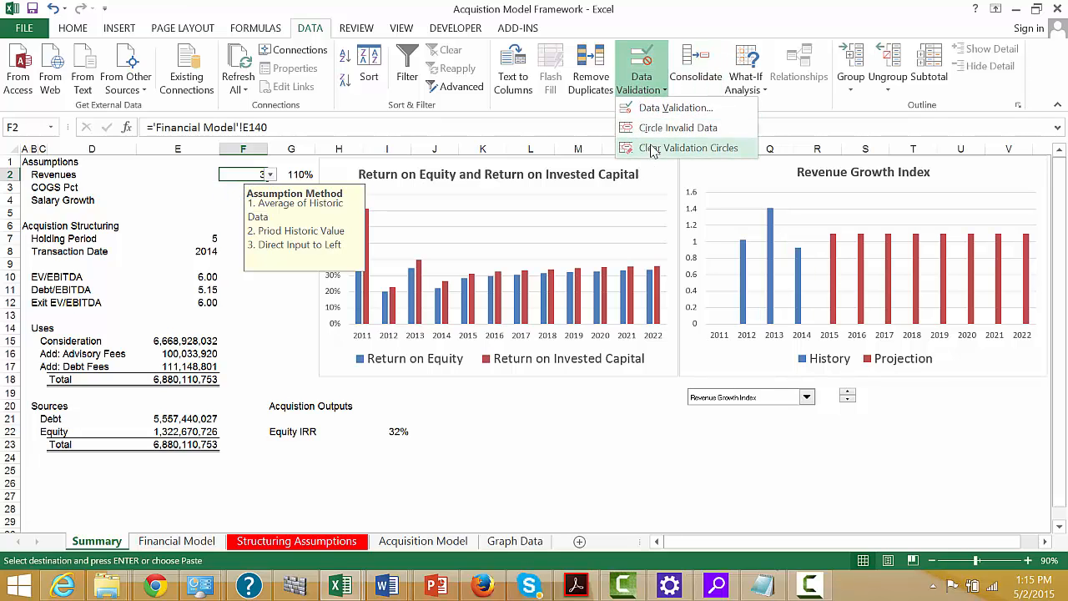
left_click(650, 115)
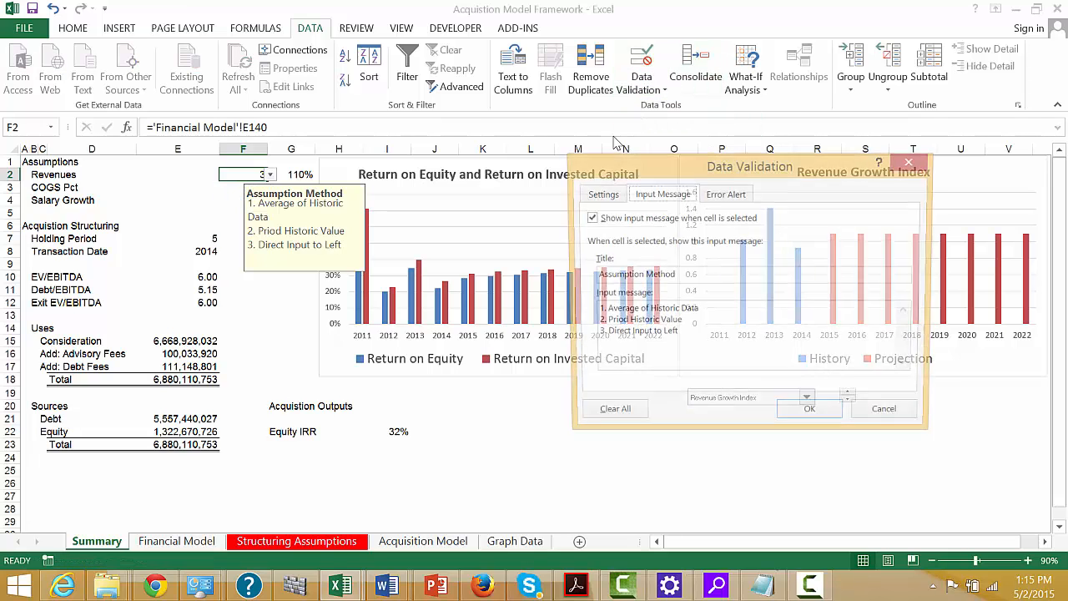
left_click(580, 197)
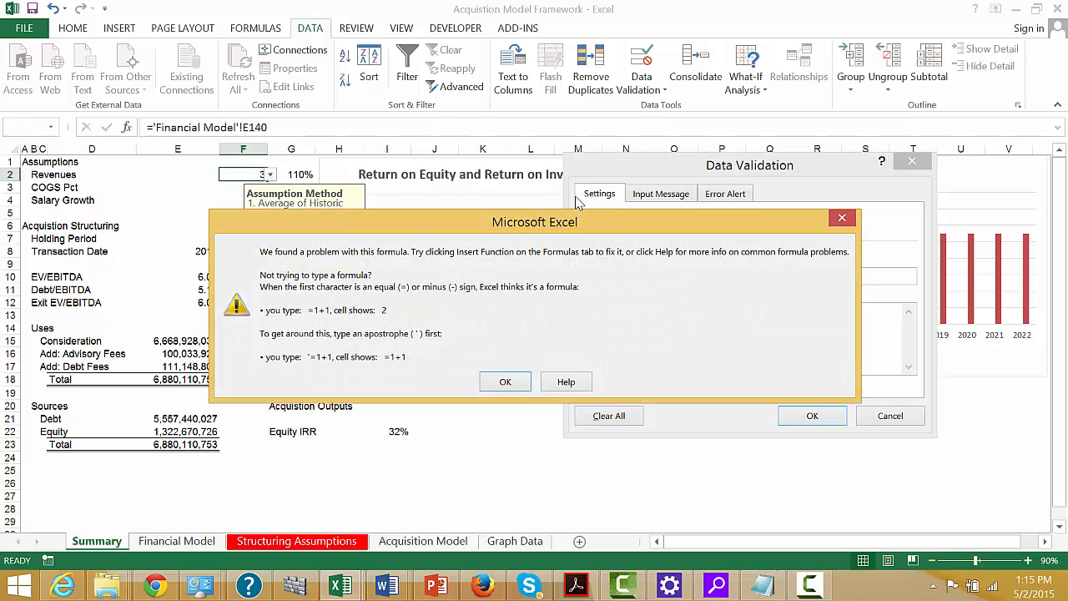
left_click(506, 381)
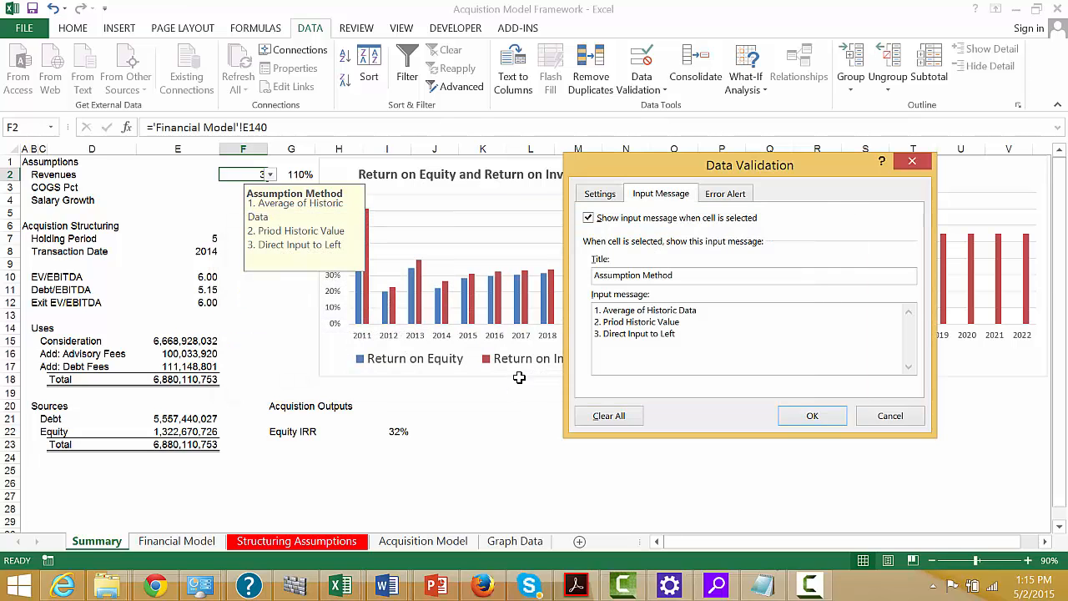
left_click(599, 193)
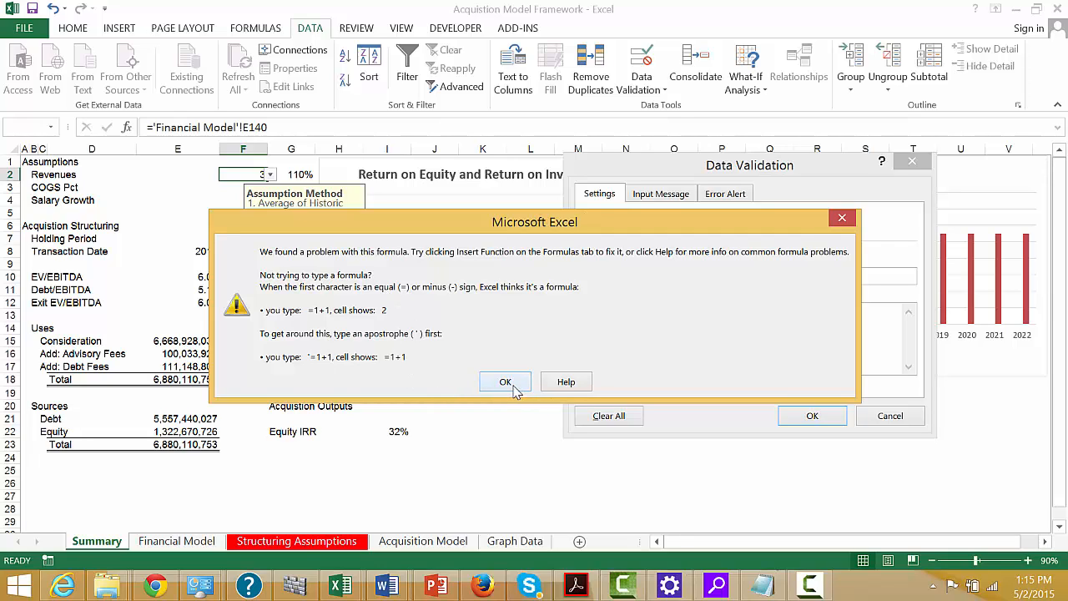
left_click(510, 384)
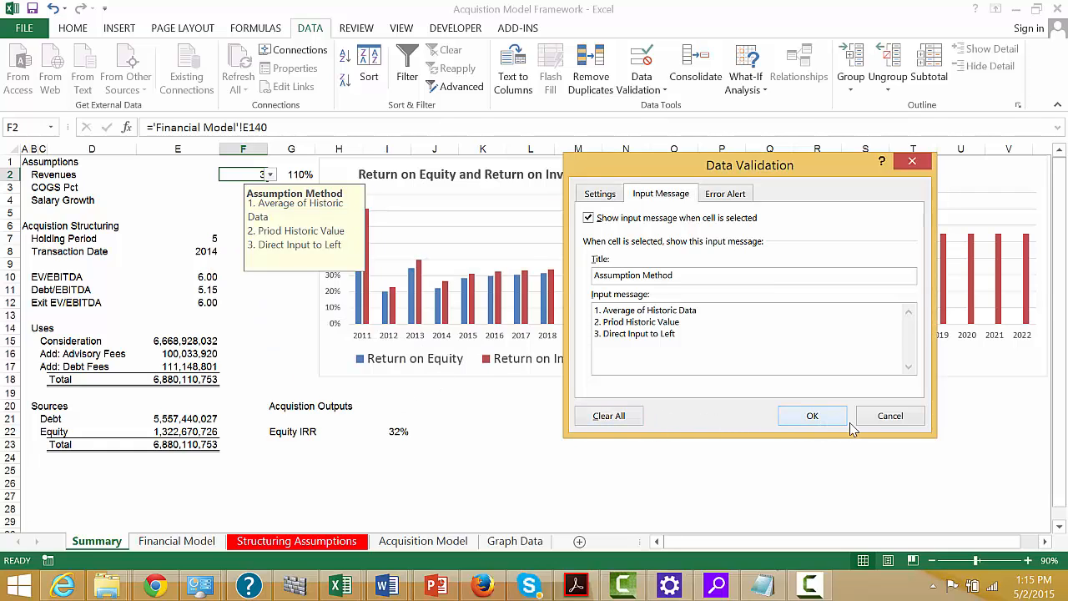
left_click(883, 415)
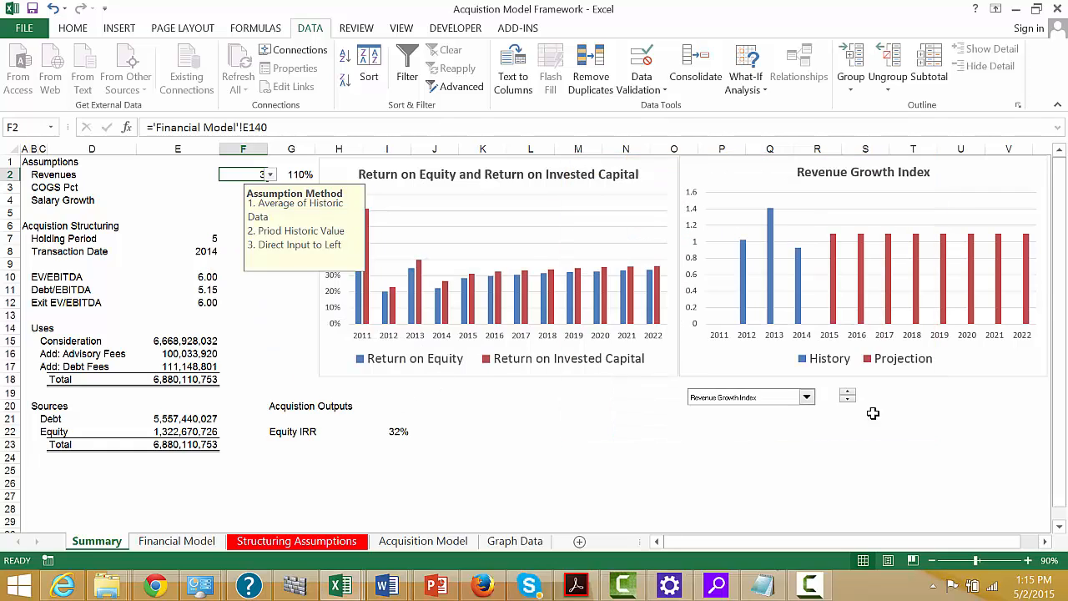
Check the linked Revenues growth and method cells, G2 and F2, on the Summary sheet
left_click(433, 411)
key("Up")
key("Up")
key("Up")
key("Up")
key("Up")
key("Up")
key("Up")
key("Up")
key("Up")
key("Up")
key("Up")
key("Up")
key("Up")
key("Up")
key("Up")
key("Up")
key("Up")
key("Up")
key("Up")
key("Up")
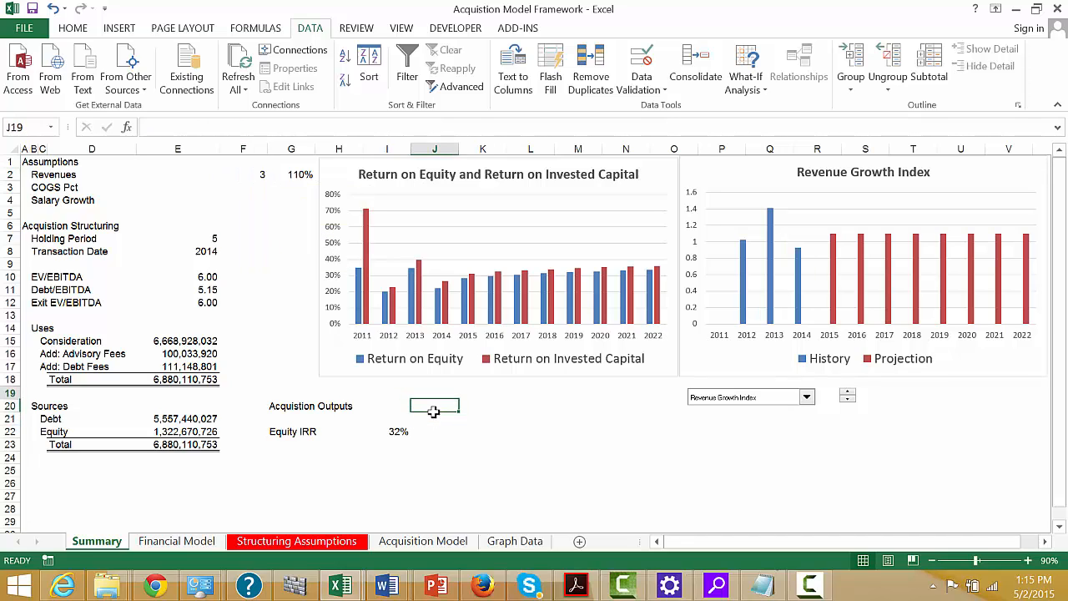
key("Left")
key("Left")
key("Left")
key("Down")
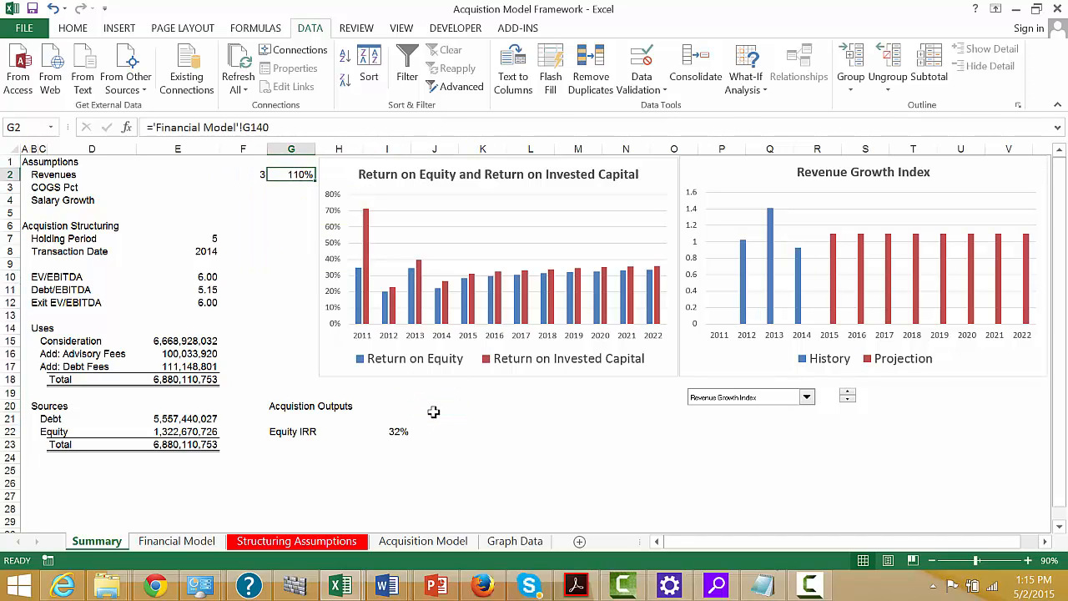
key("Left")
key("Left")
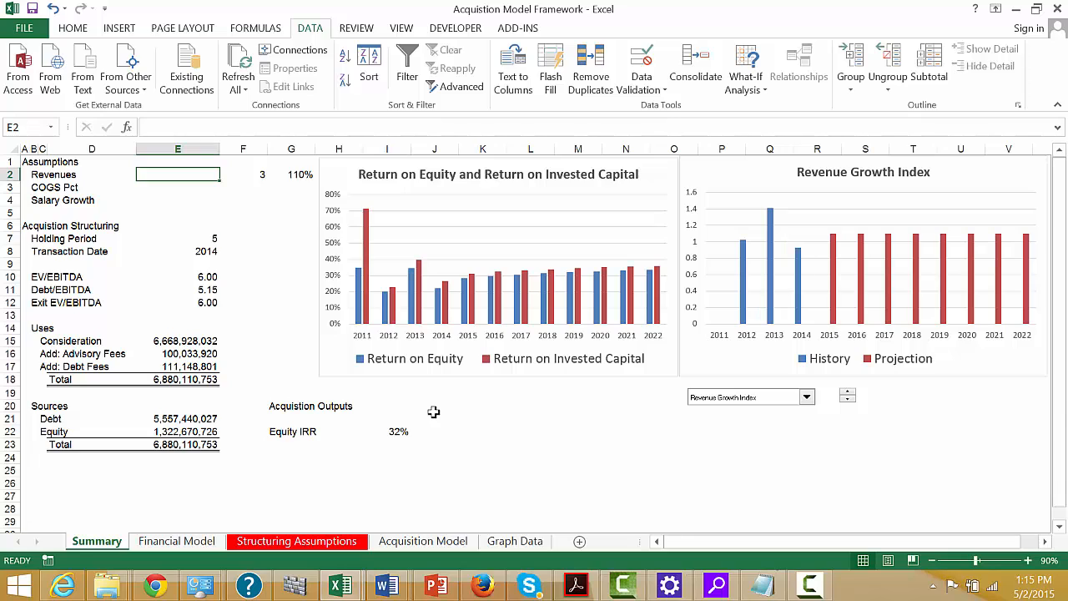
key("Right")
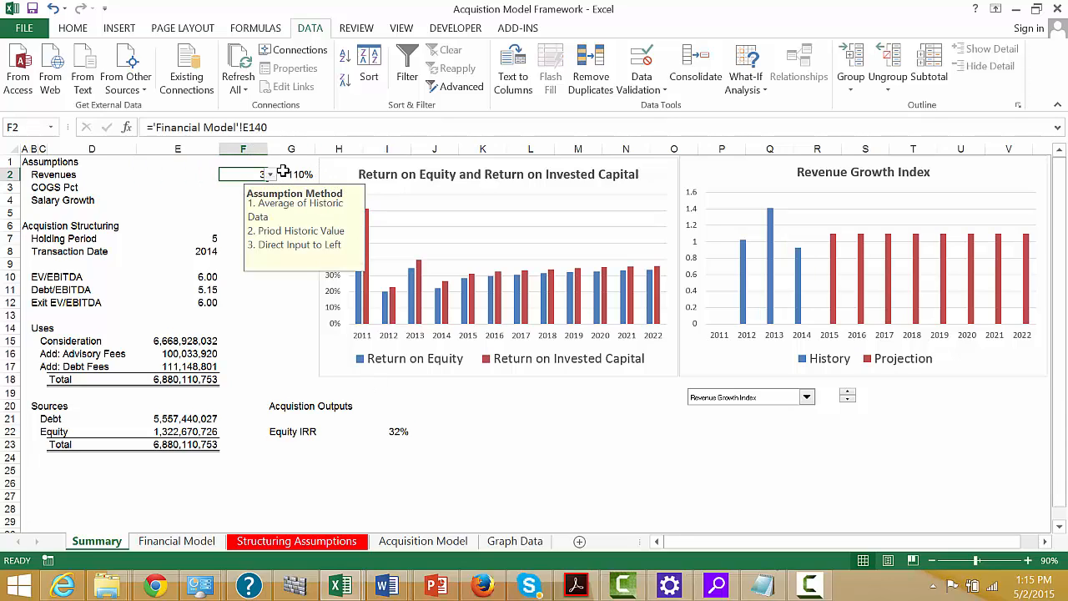
left_click(264, 318)
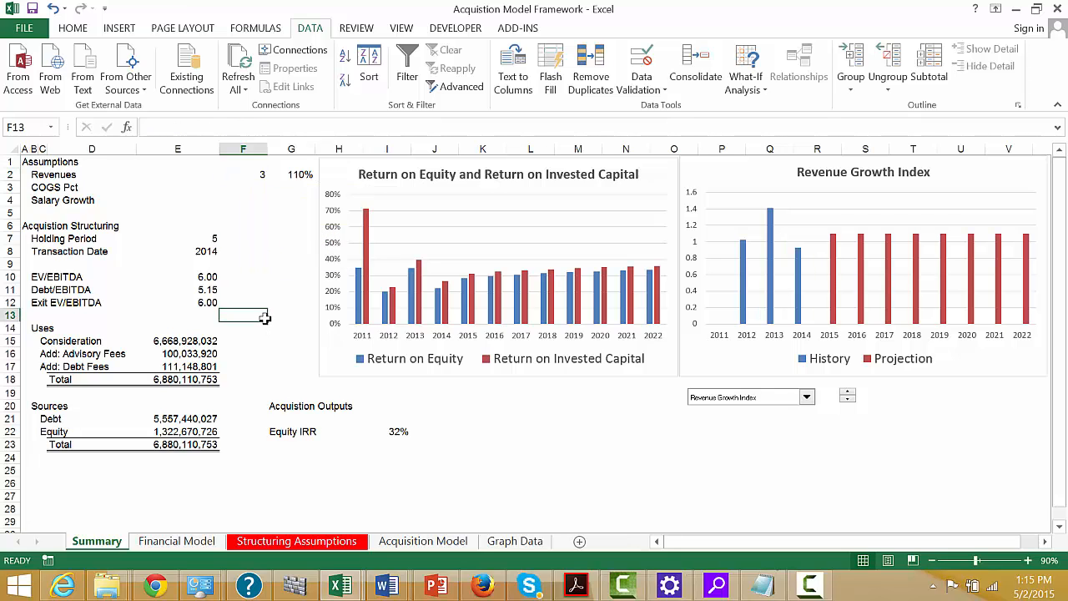
Insert a form-control spin button in the Percent Growth Method cell E140 on the Financial Model sheet, beside its value
key("ctrl+Page_Down")
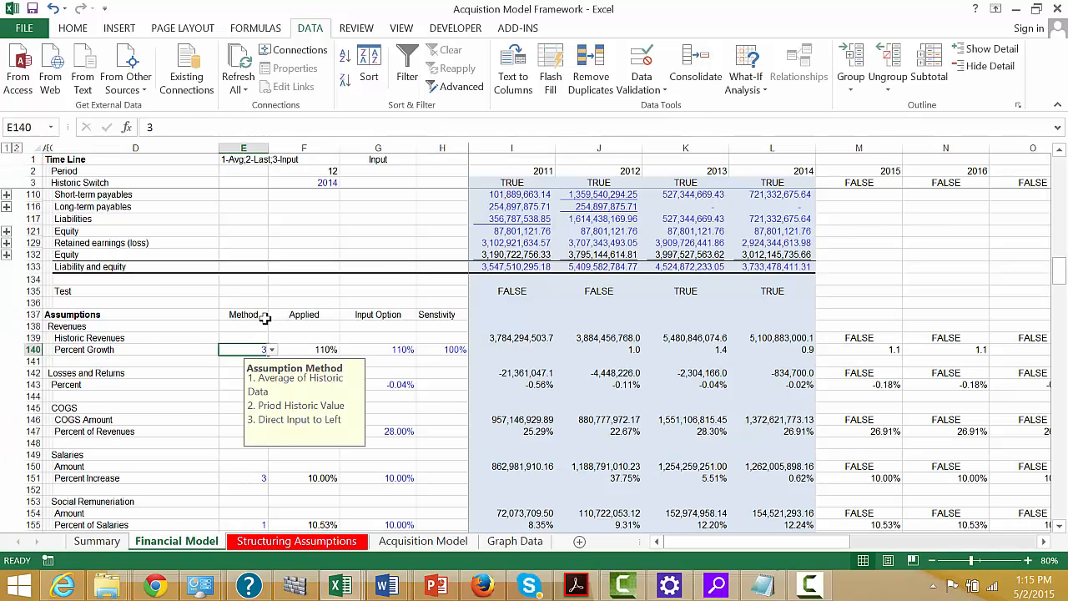
left_click(184, 351)
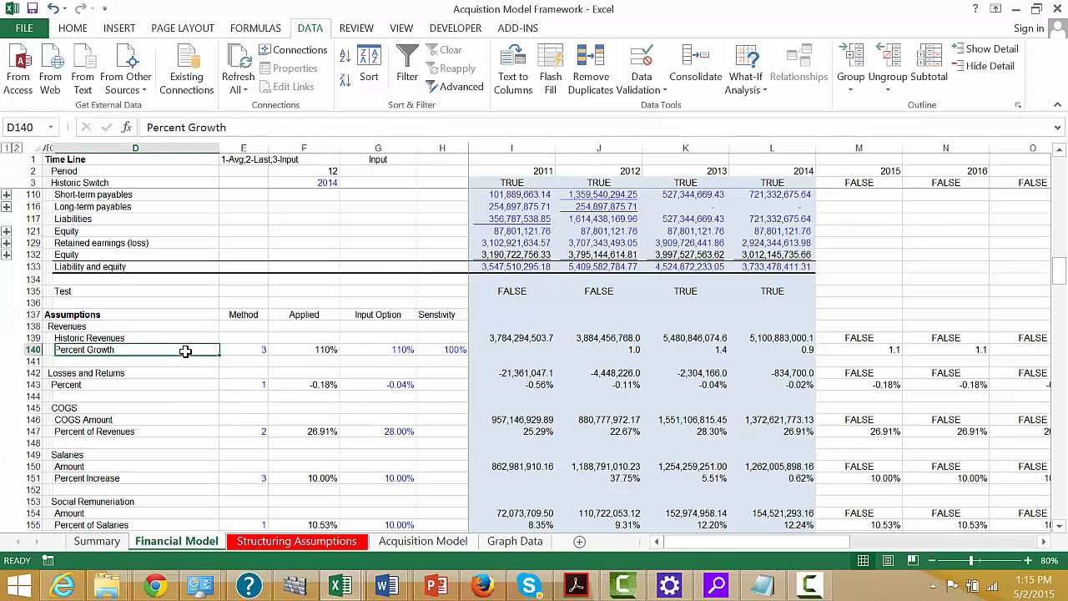
left_click(451, 30)
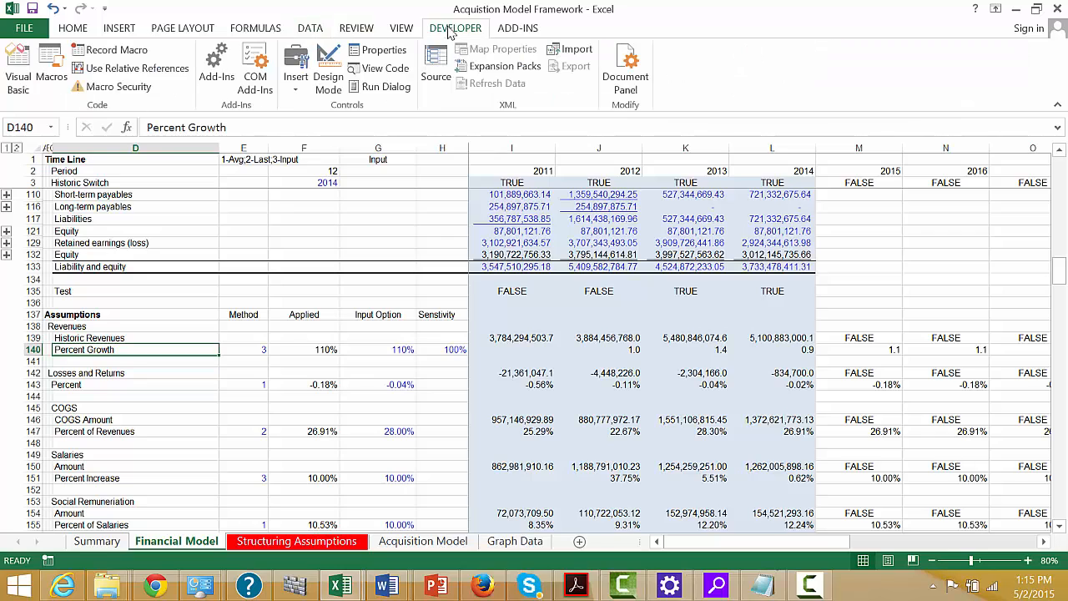
left_click(296, 75)
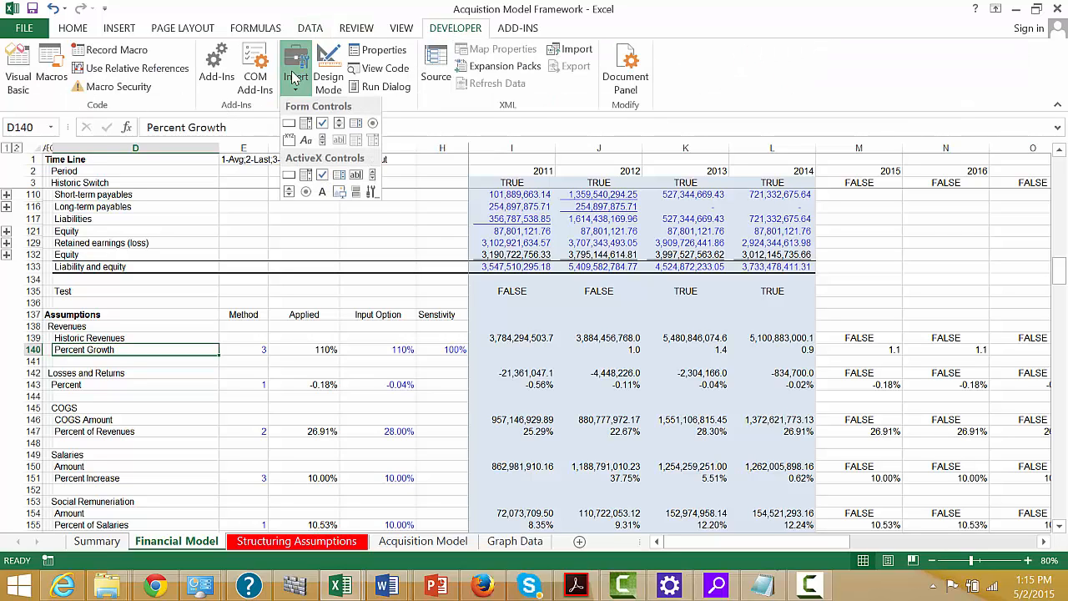
left_click(338, 124)
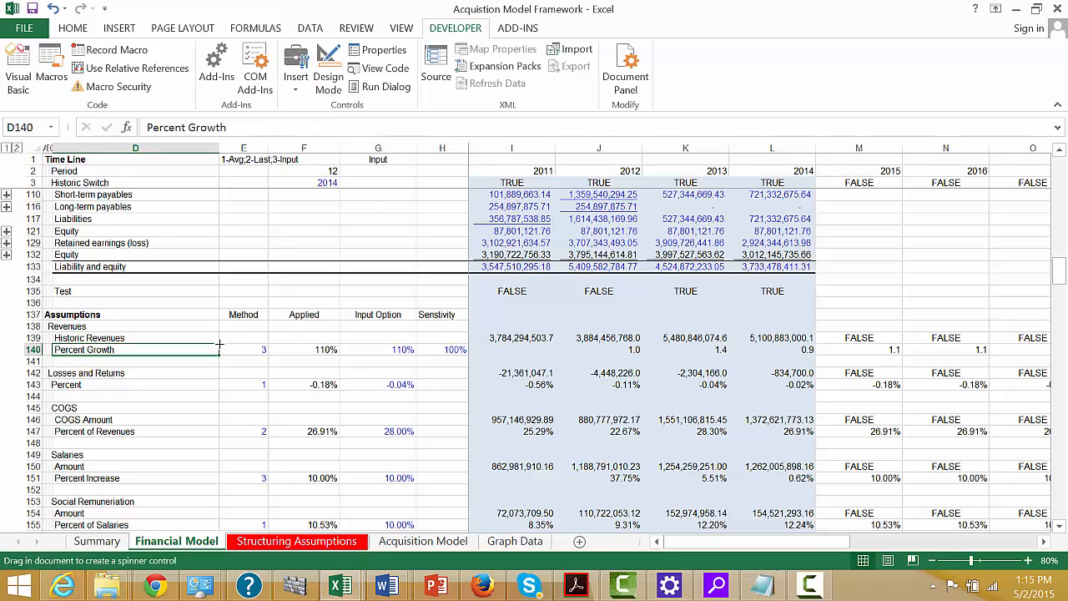
left_click_drag(221, 343, 247, 360)
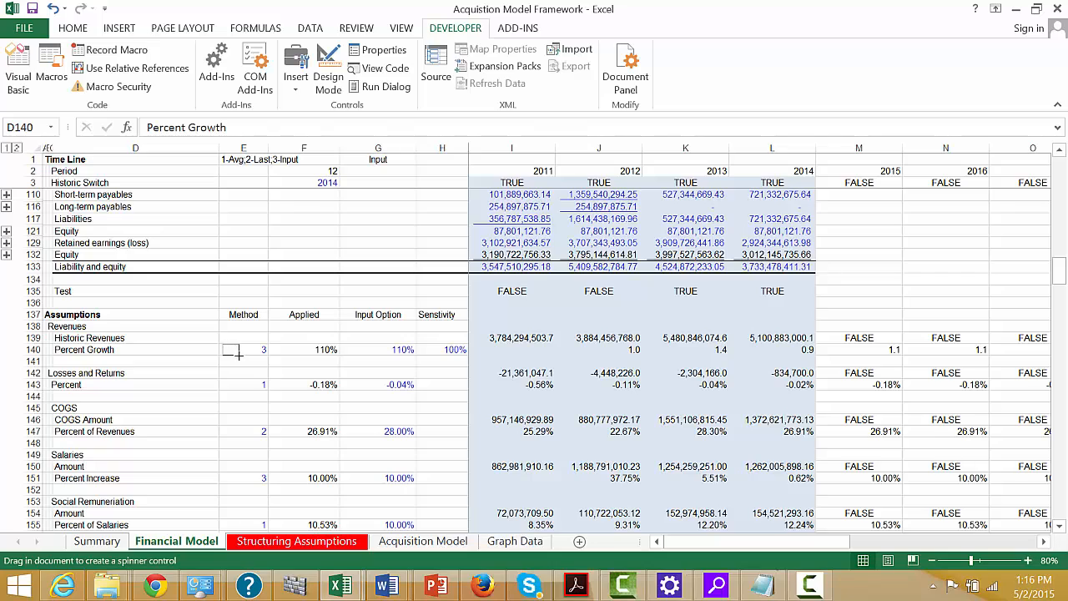
left_click_drag(239, 354, 238, 353)
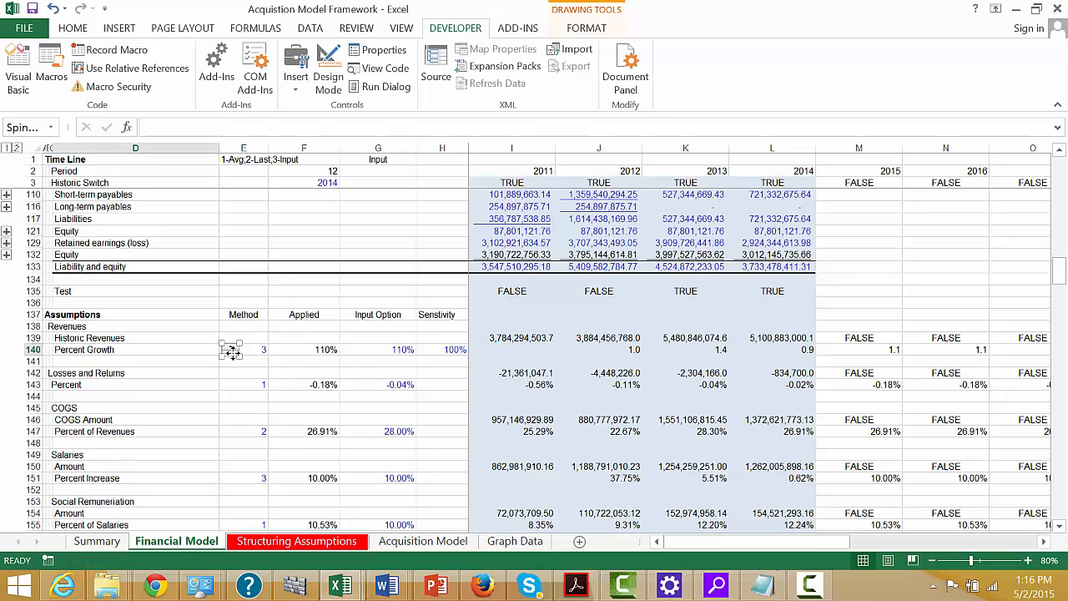
Configure the spin button with minimum 1, maximum 3 and cell link 'Financial Model'!$E$140, and use it to set the Percent Growth method to 3
right_click(231, 351)
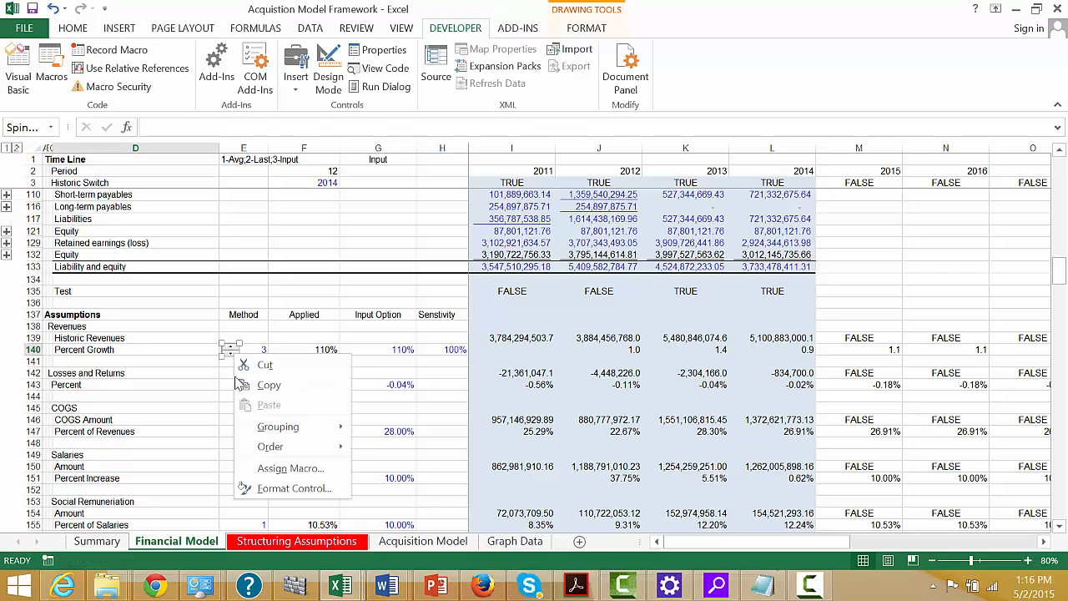
left_click(251, 488)
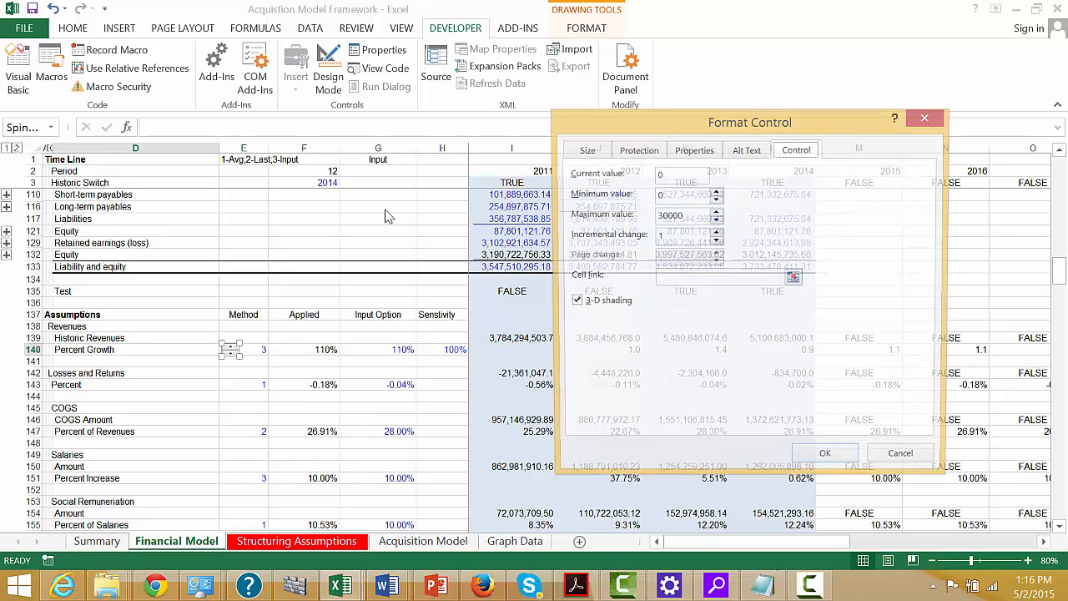
left_click(691, 199)
key("BackSpace")
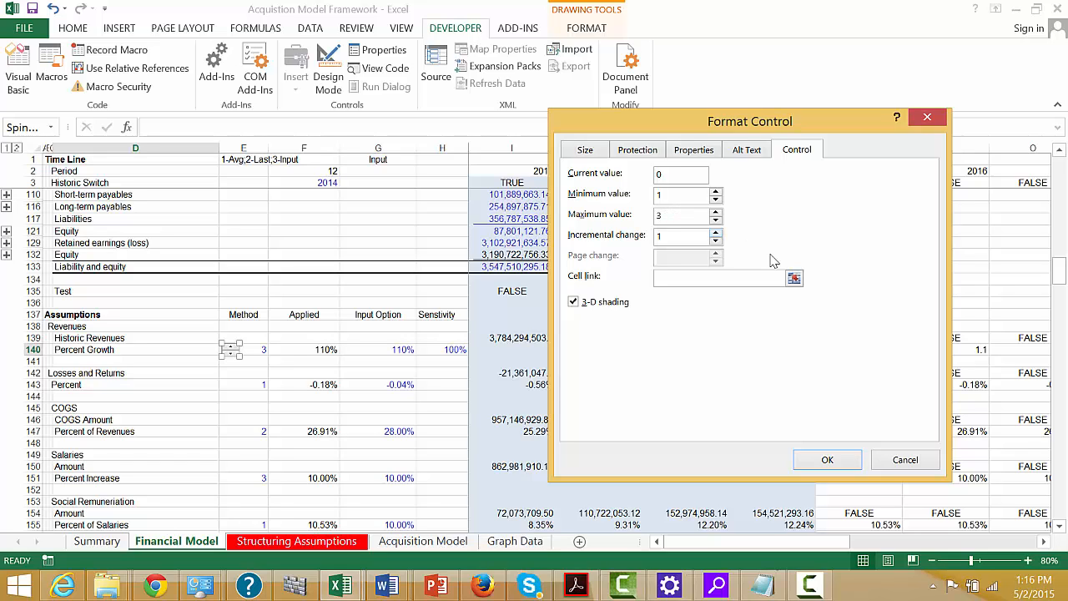
left_click(794, 279)
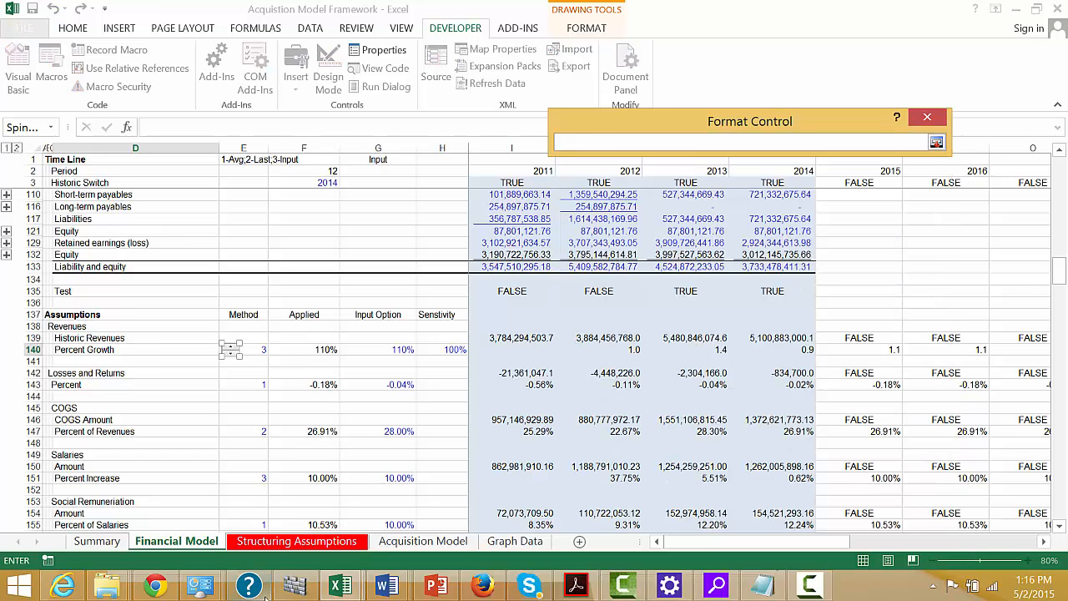
left_click(290, 541)
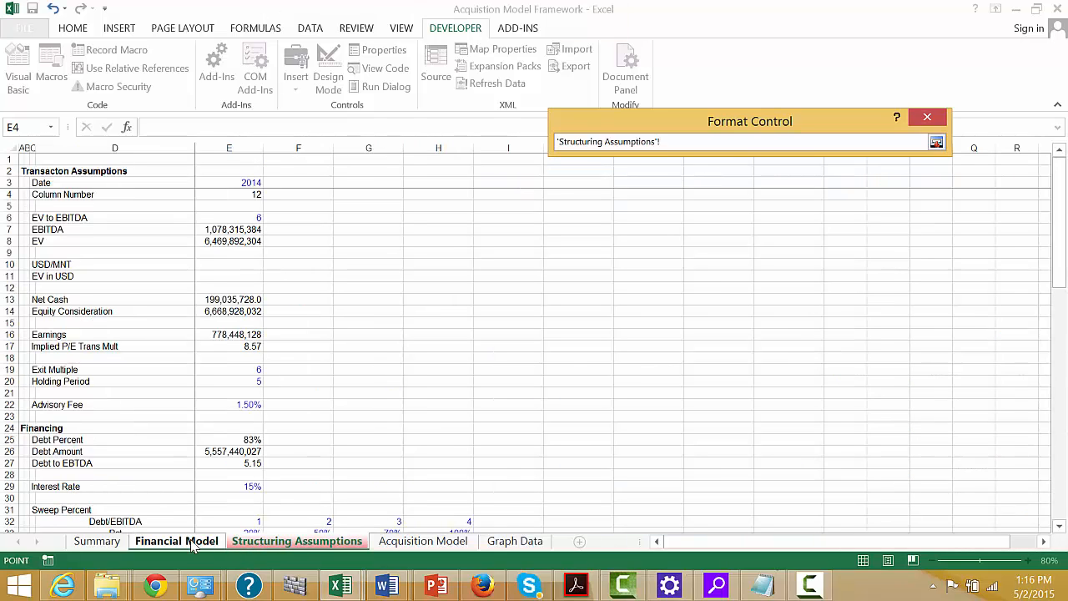
left_click(180, 540)
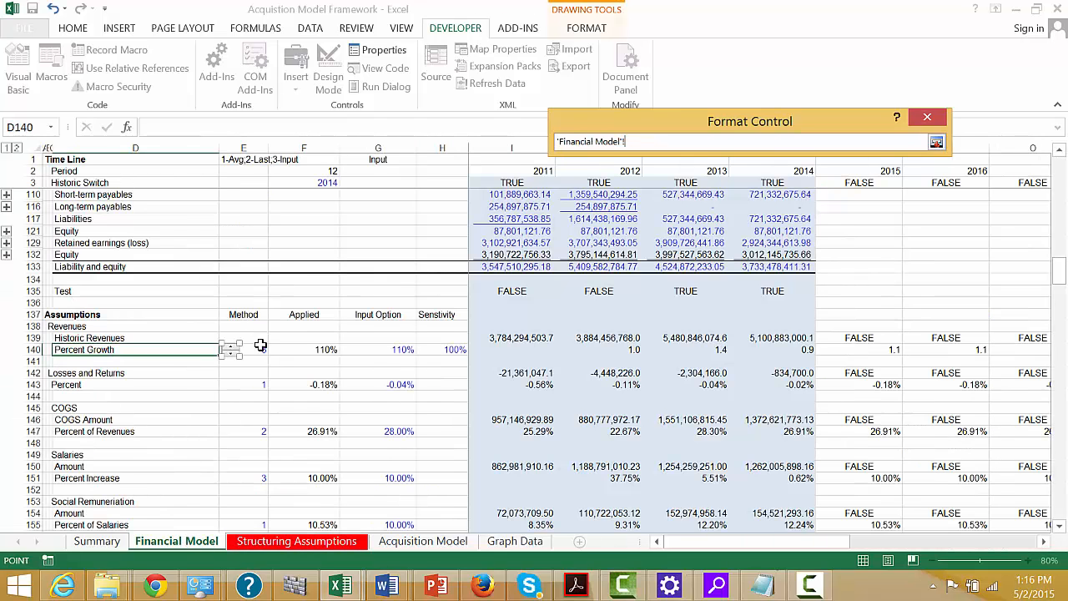
key("Return")
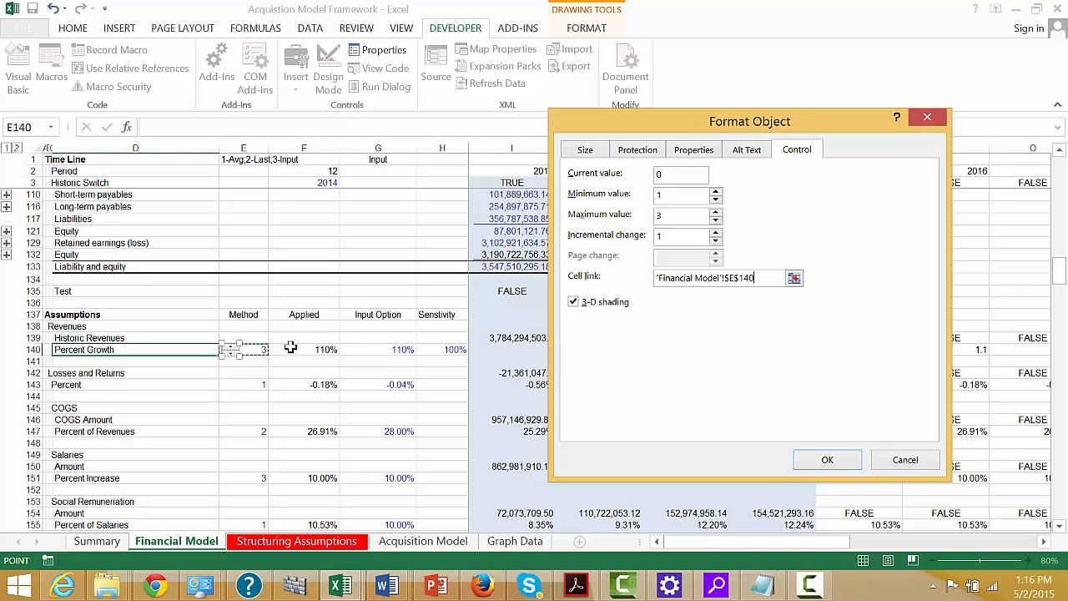
left_click(827, 461)
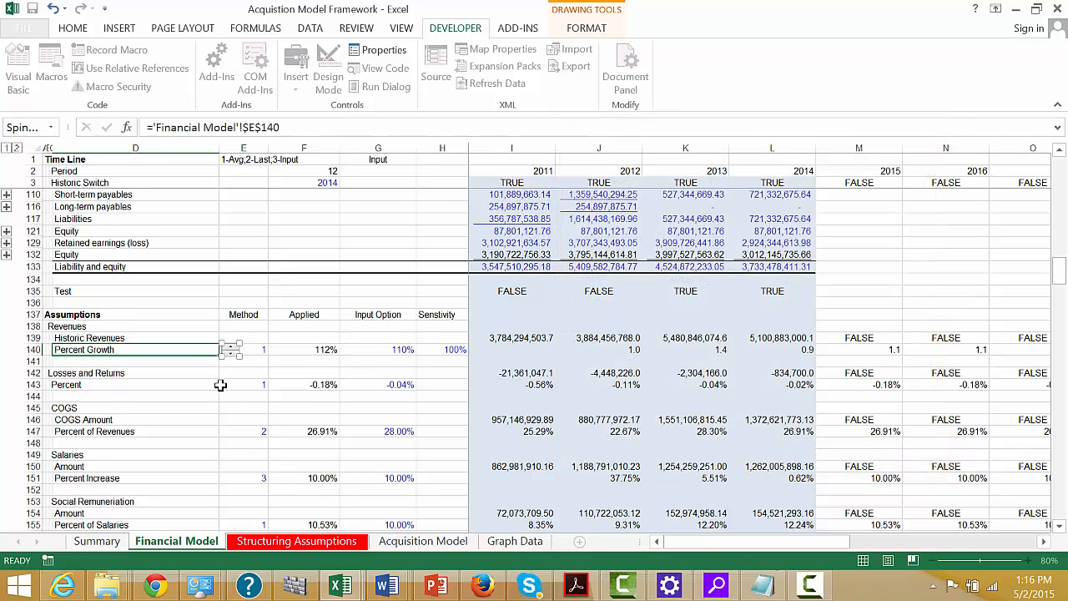
left_click(224, 384)
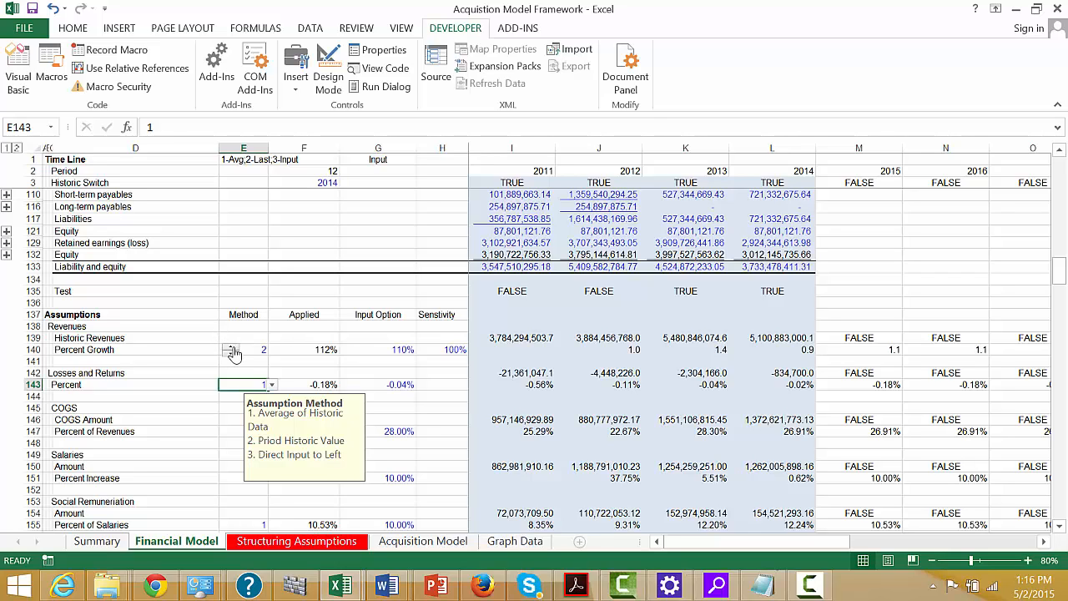
left_click(233, 349)
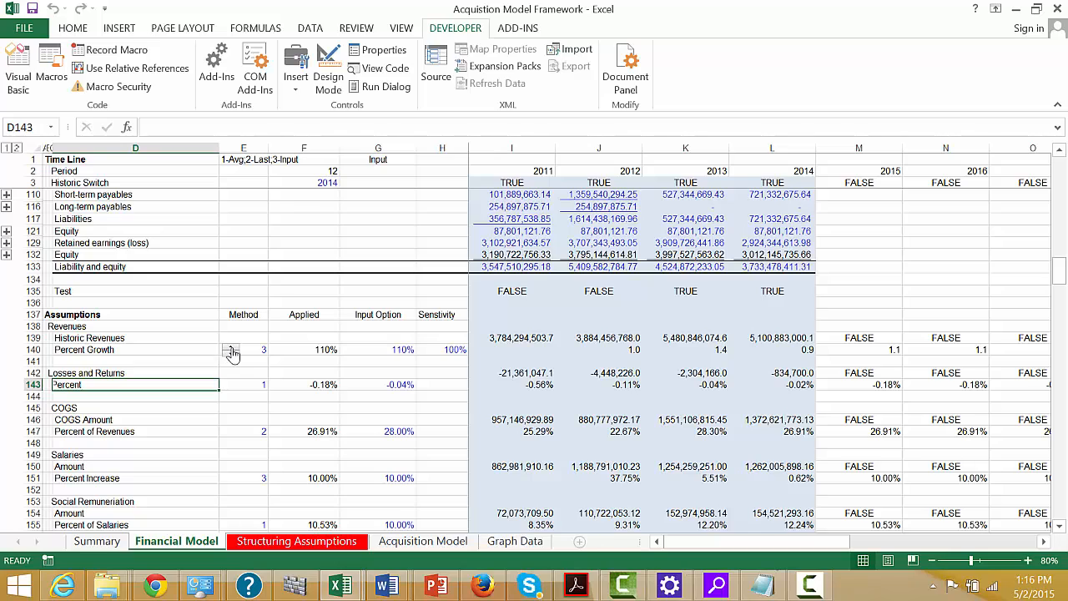
Copy the Percent Growth spin button into the Losses and Returns Method cell E143
right_click(232, 347)
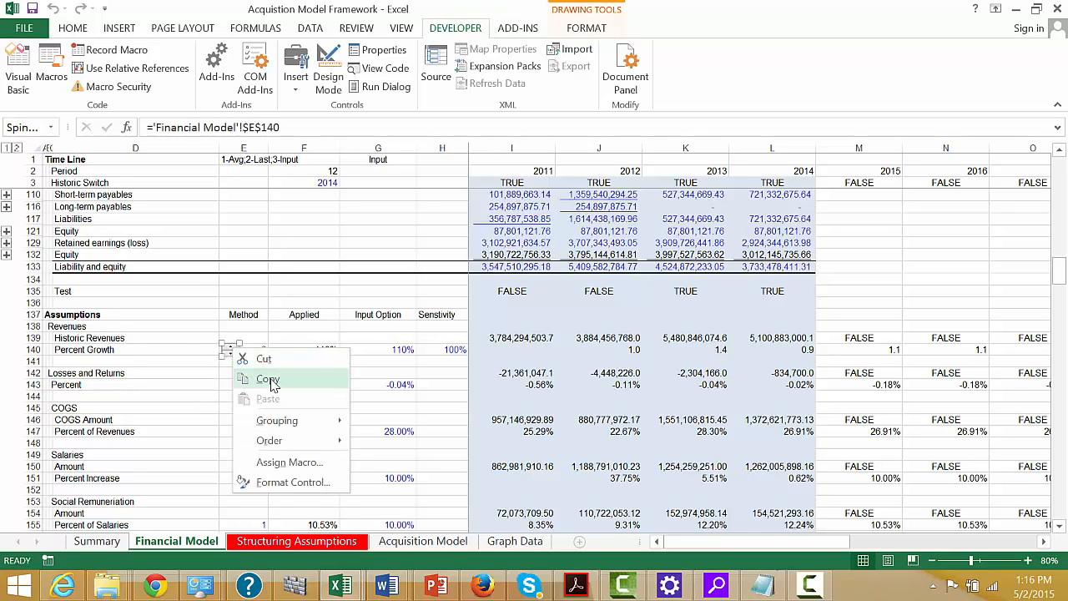
left_click(269, 380)
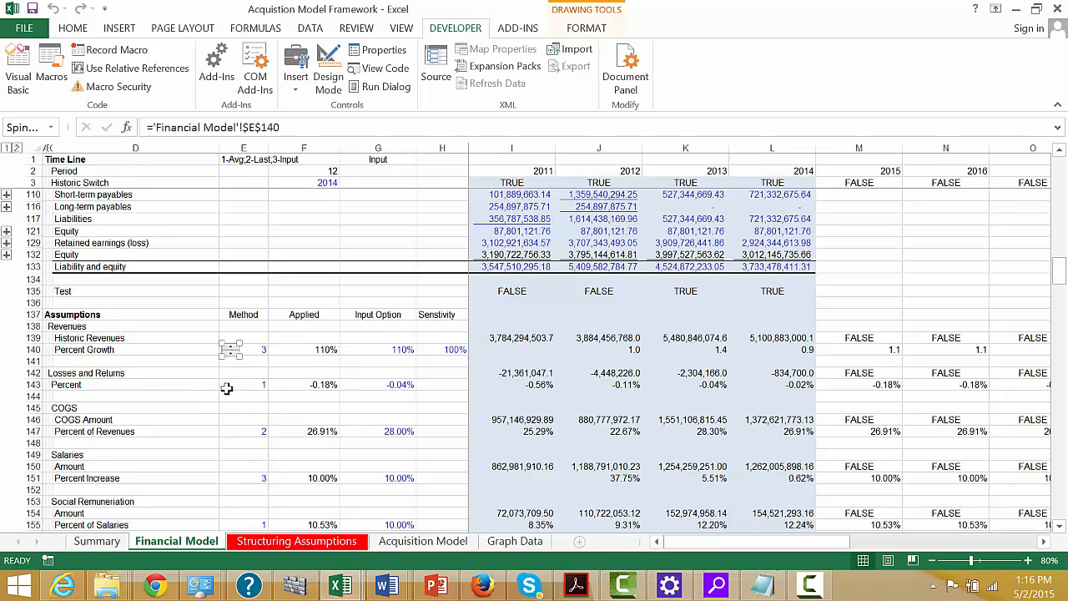
left_click(238, 384)
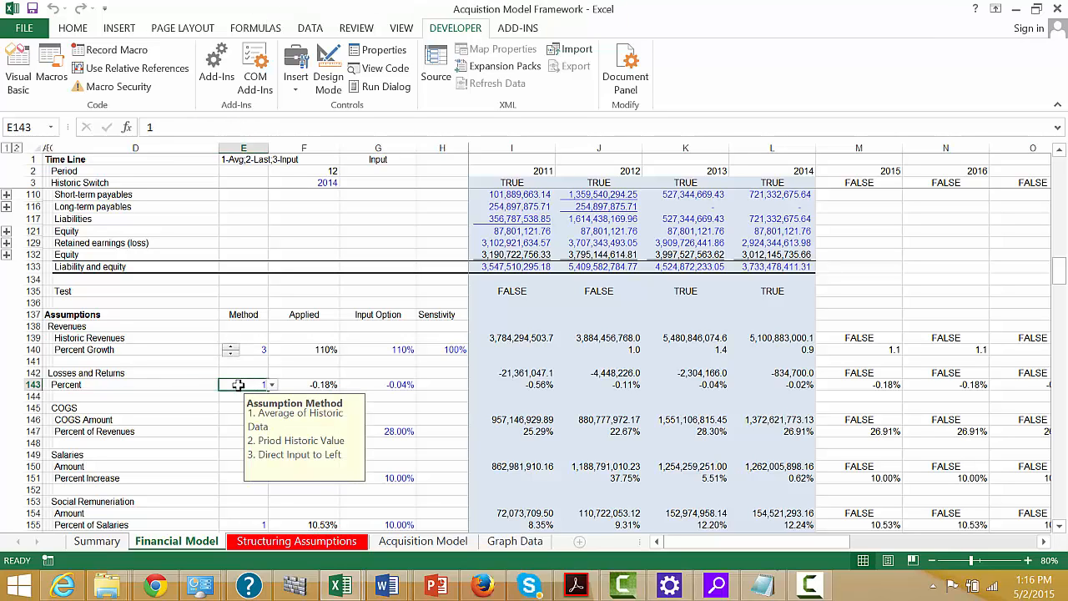
key("ctrl+v")
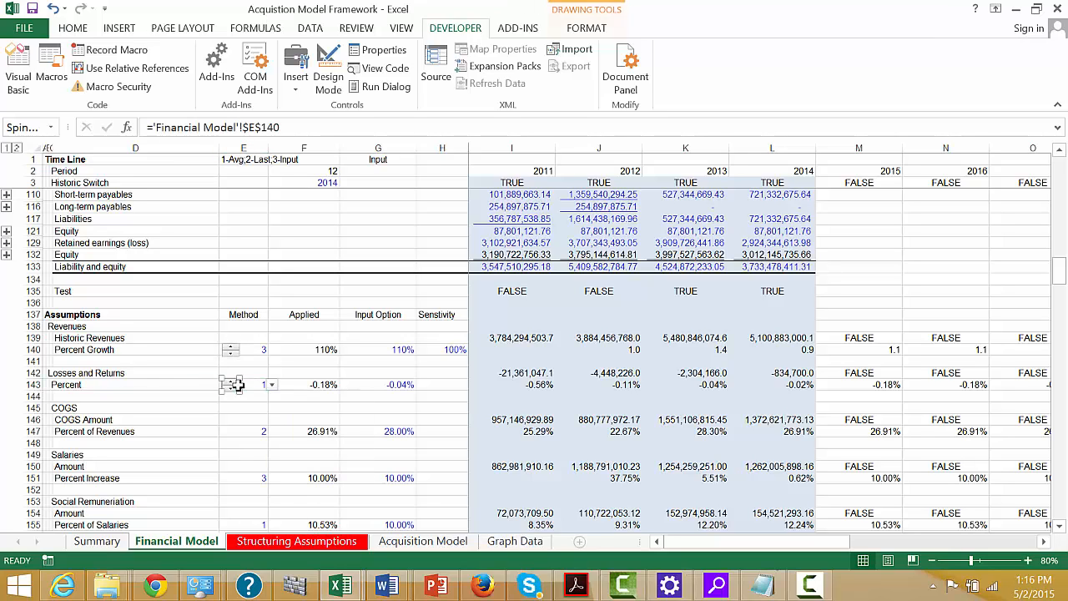
Link the copied spin button to 'Financial Model'!$E$143 and use it to set the Losses and Returns method to 3
left_click(306, 126)
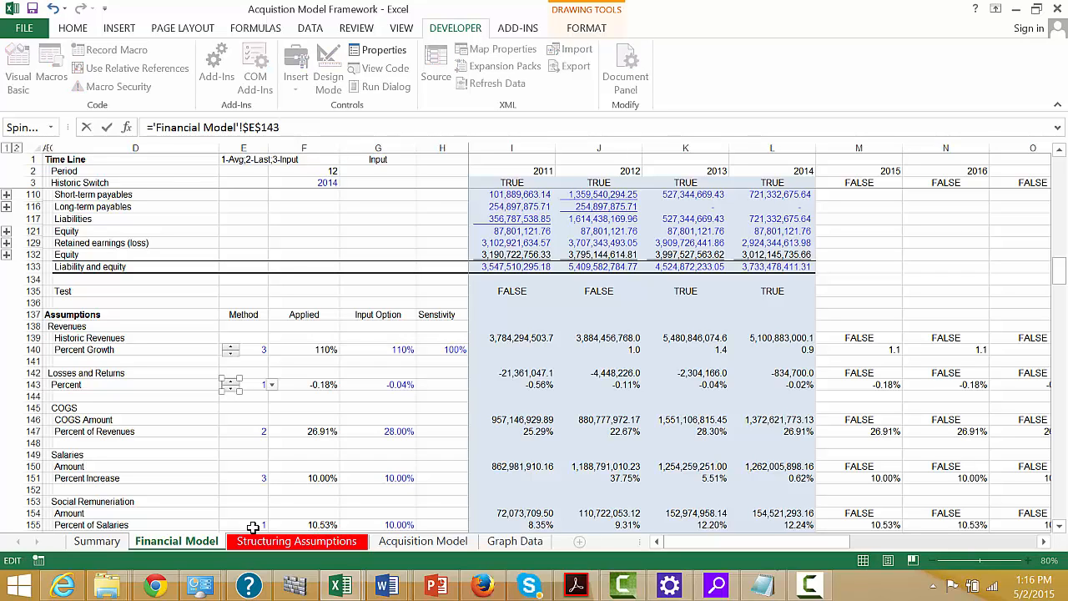
key("Return")
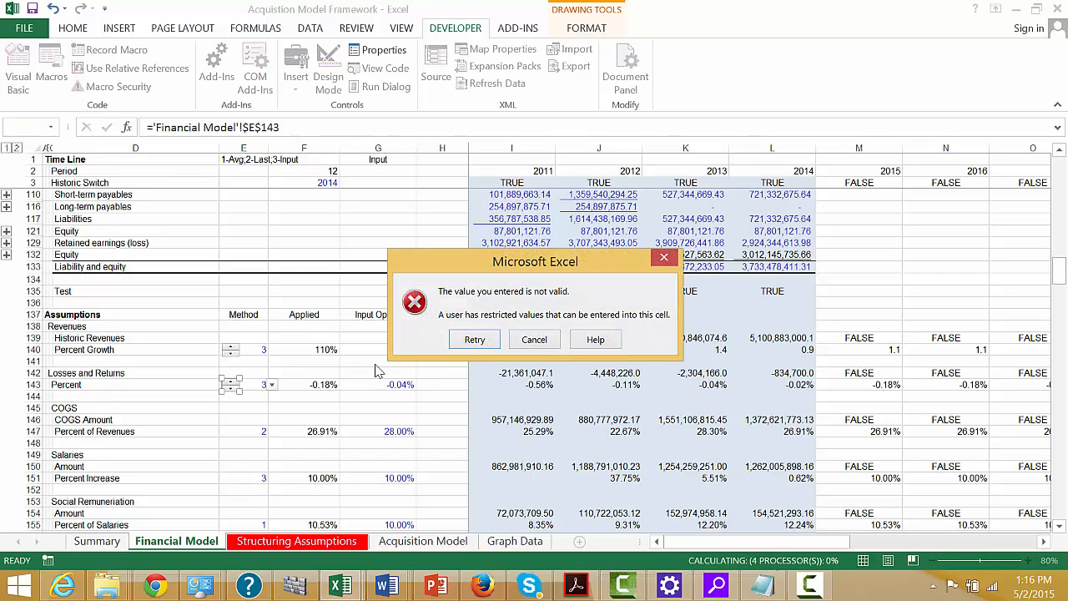
left_click(474, 344)
left_click(281, 389)
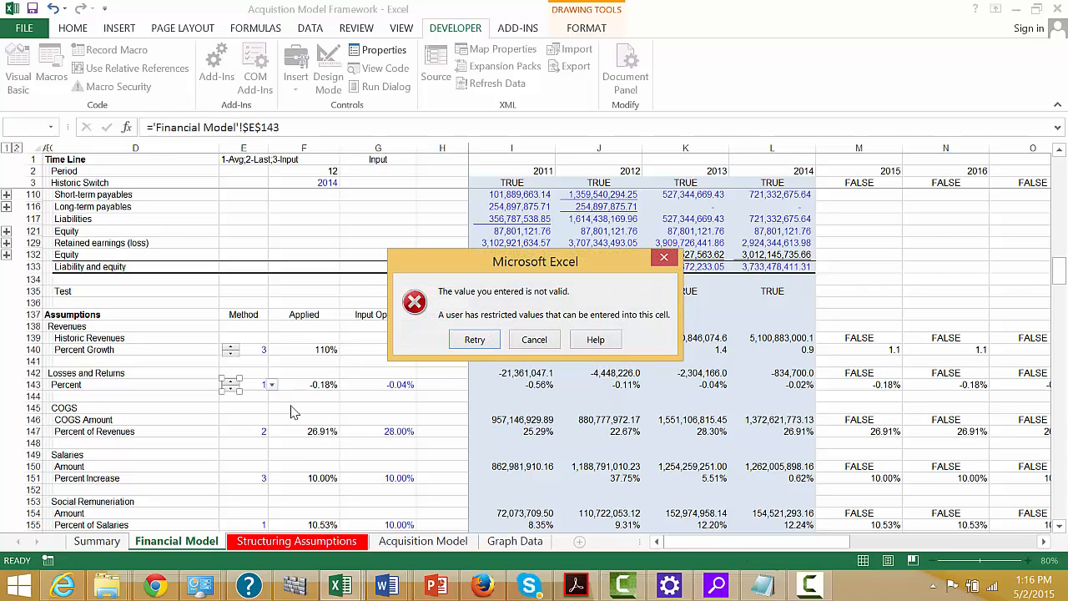
left_click(534, 342)
left_click(233, 418)
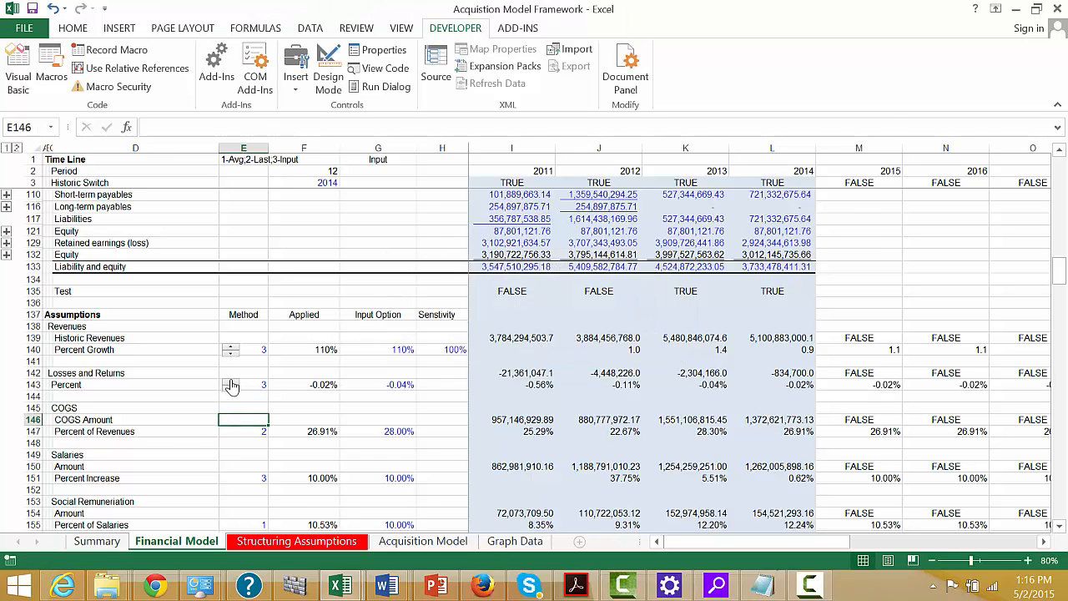
left_click(231, 383)
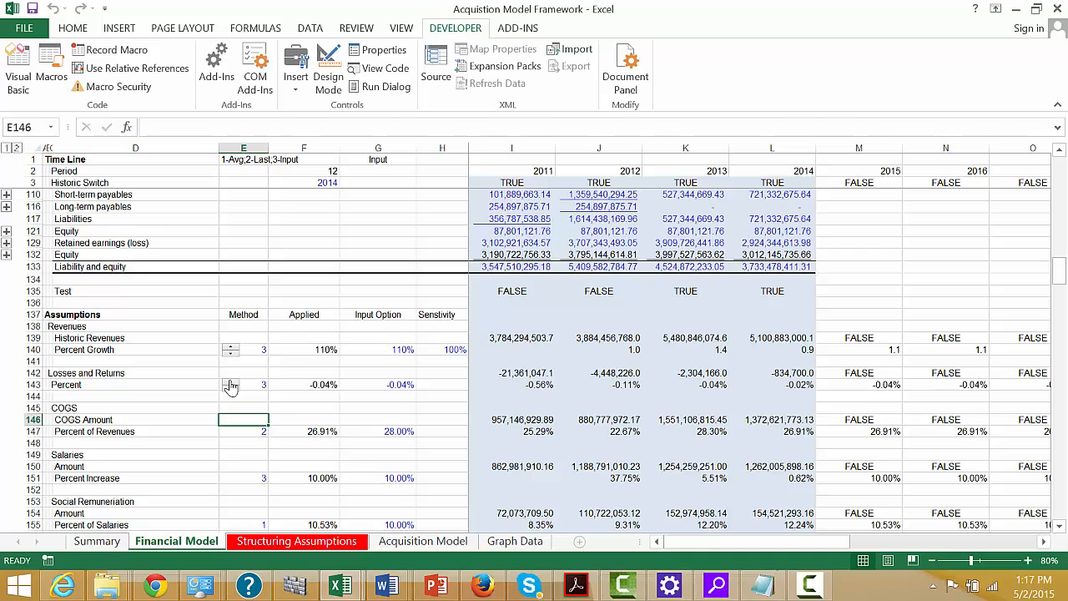
Copy the Losses and Returns spin button into the COGS Percent of Revenues Method cell E147
right_click(231, 386)
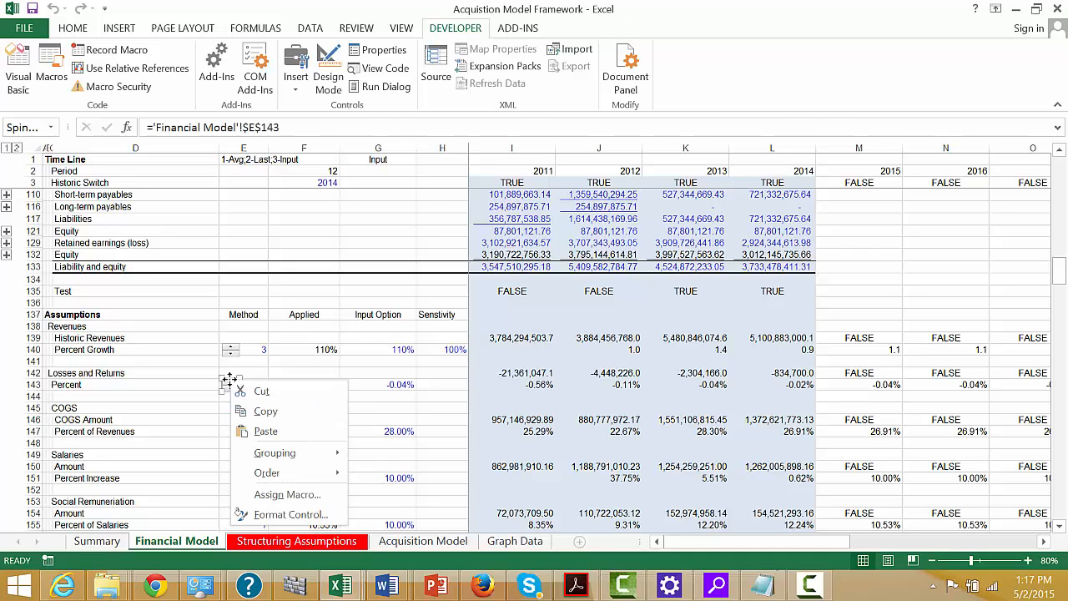
left_click(258, 413)
left_click(230, 433)
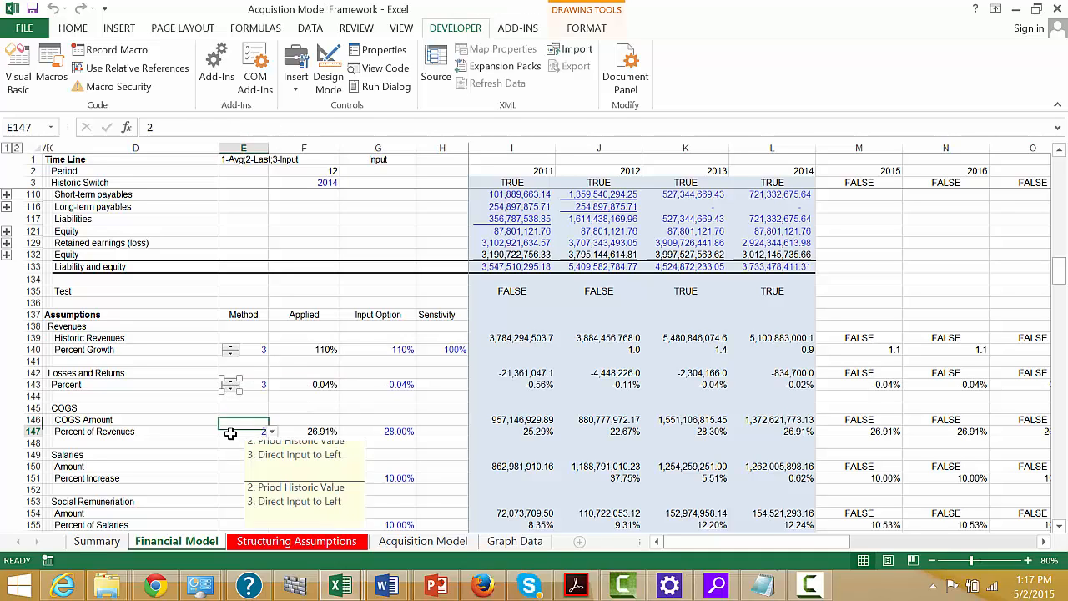
key("ctrl+v")
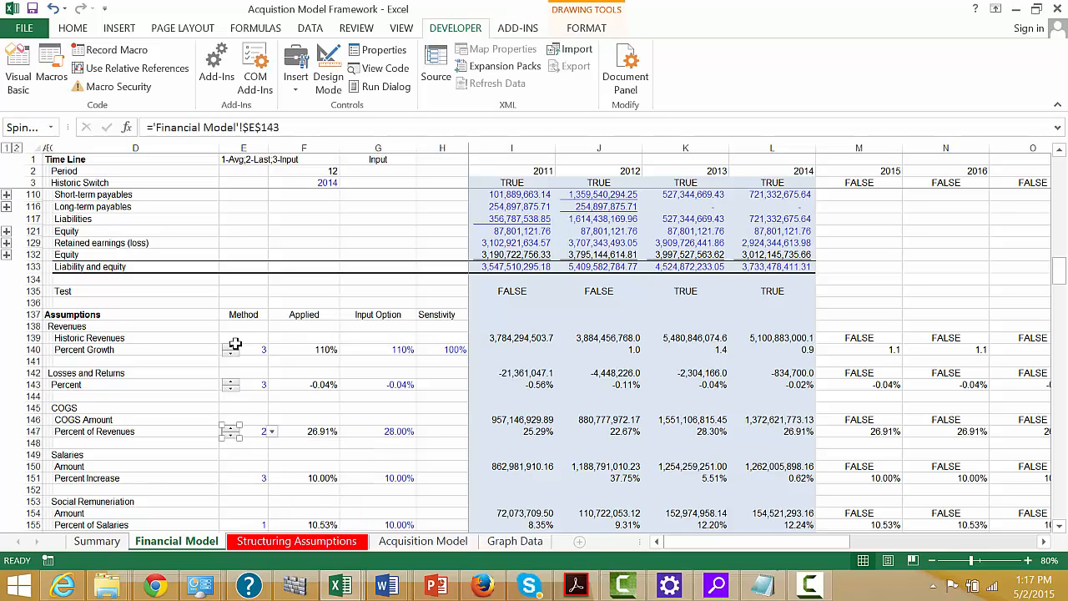
Link the COGS Percent of Revenues spin button to 'Financial Model'!$E$147, keeping the method at 2
left_click(305, 127)
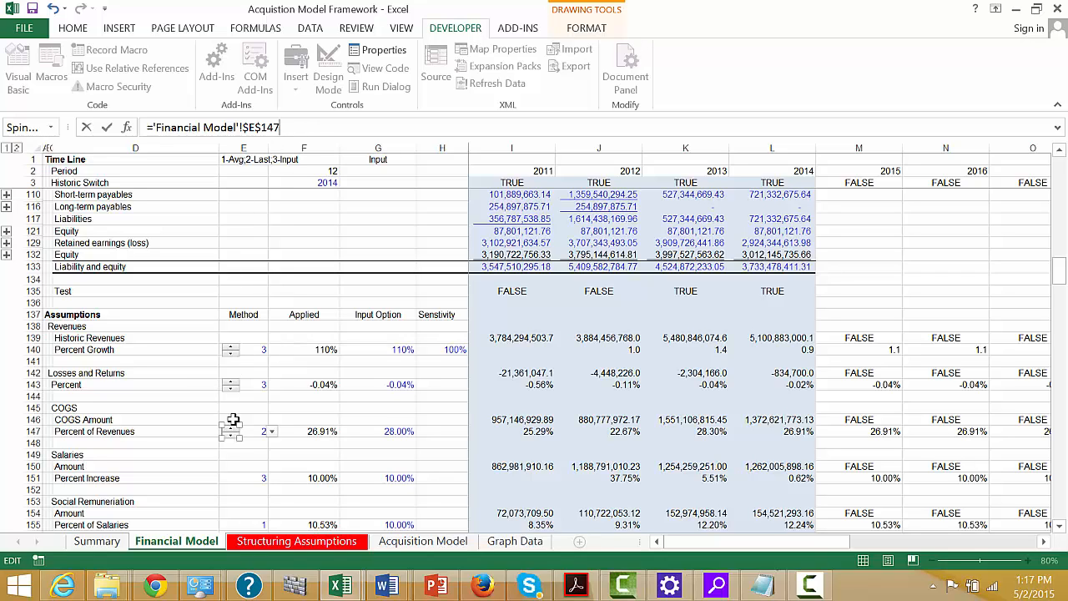
key("Return")
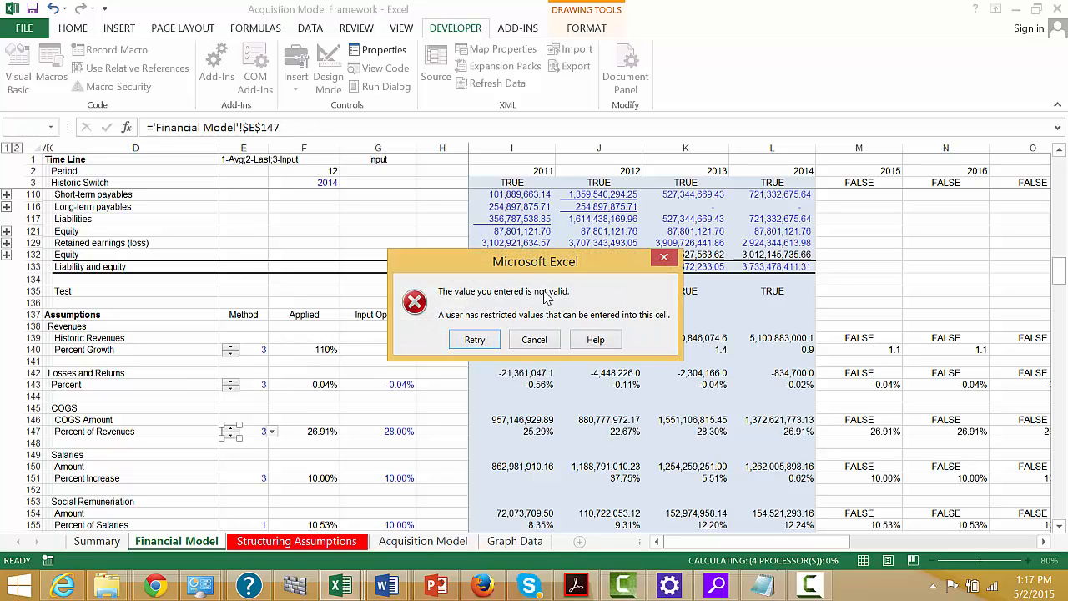
left_click(534, 340)
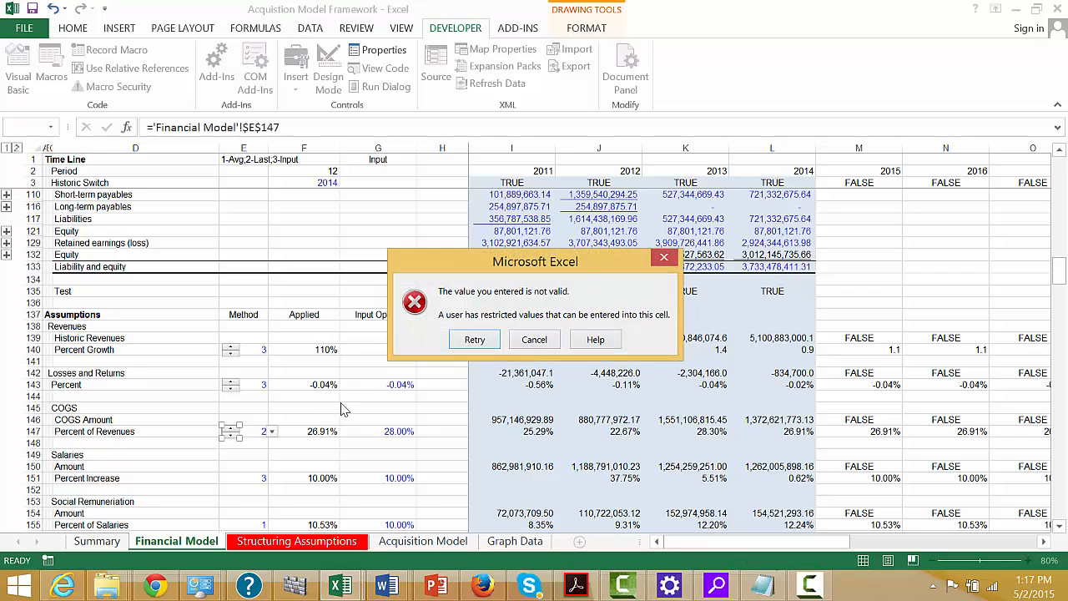
left_click(475, 339)
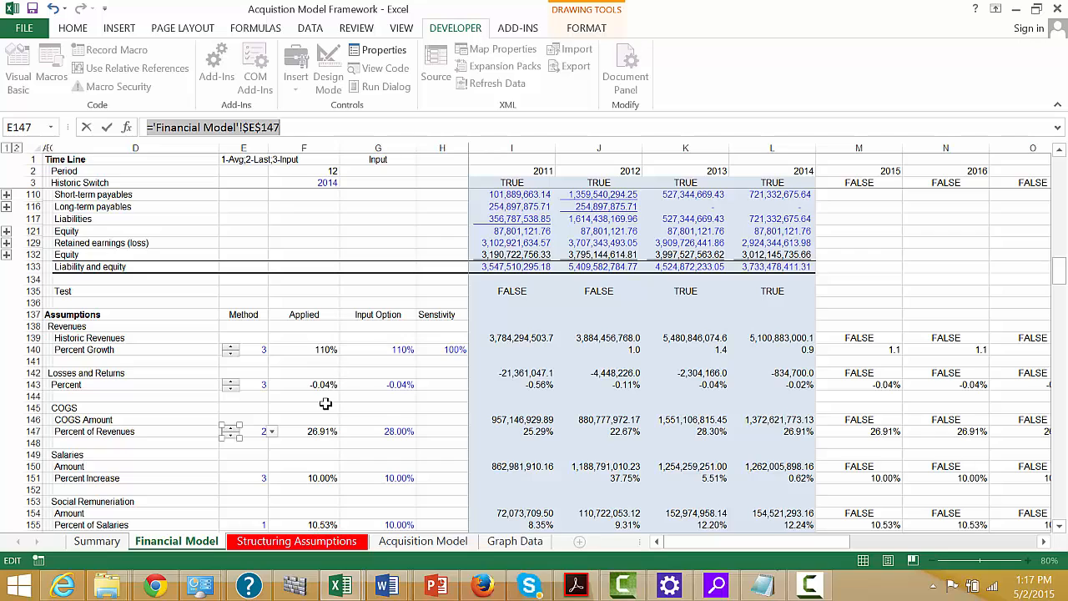
key("Escape")
left_click(247, 433)
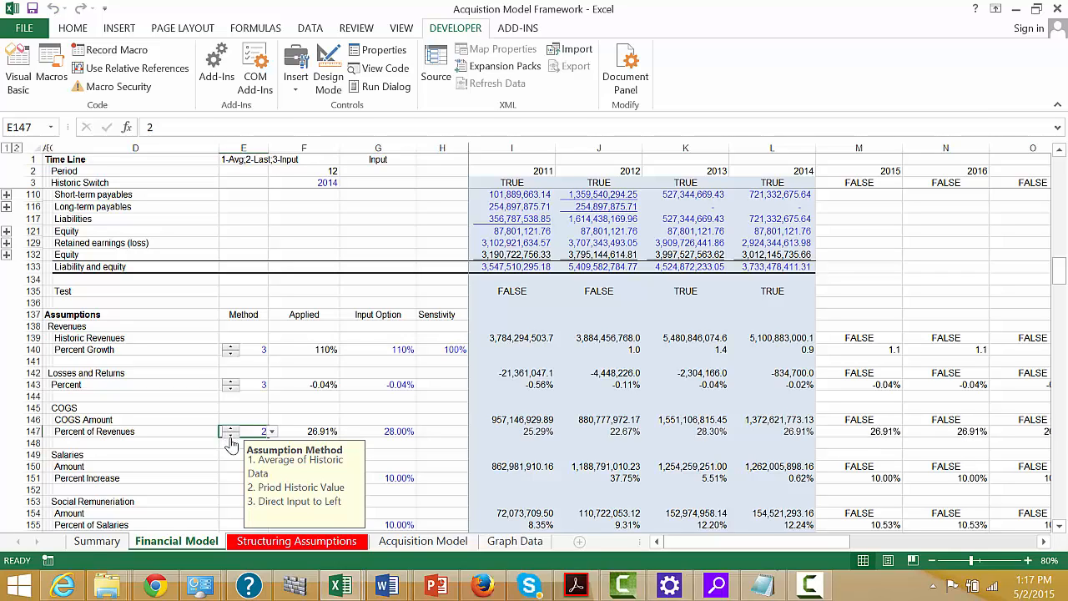
left_click(212, 465)
key("Down")
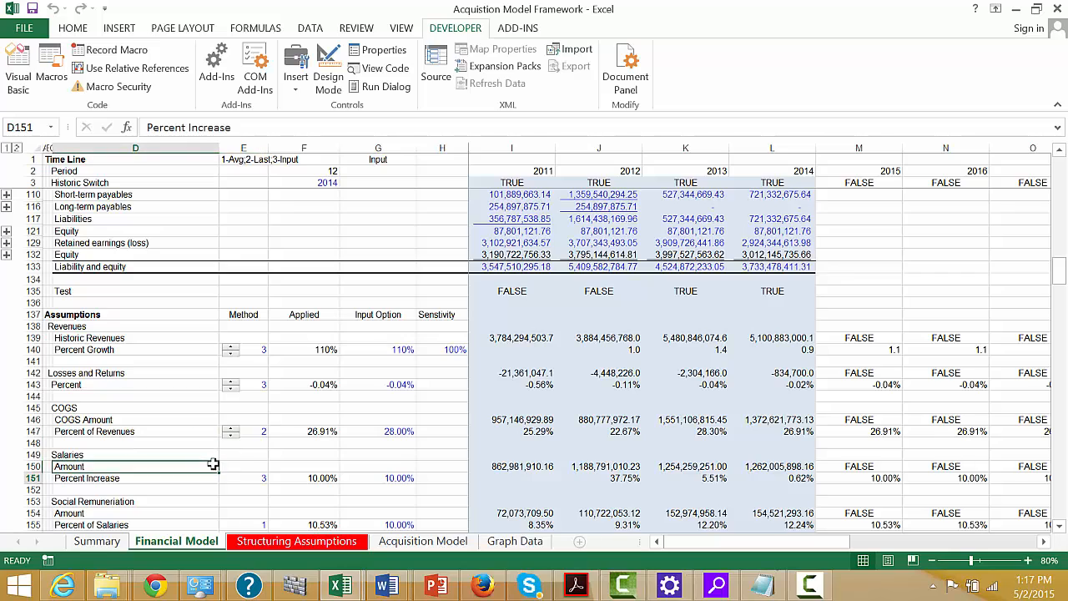
Copy the COGS Percent of Revenues spin button into the Salaries Percent Increase Method cell E151
key("Down")
key("Up")
key("Up")
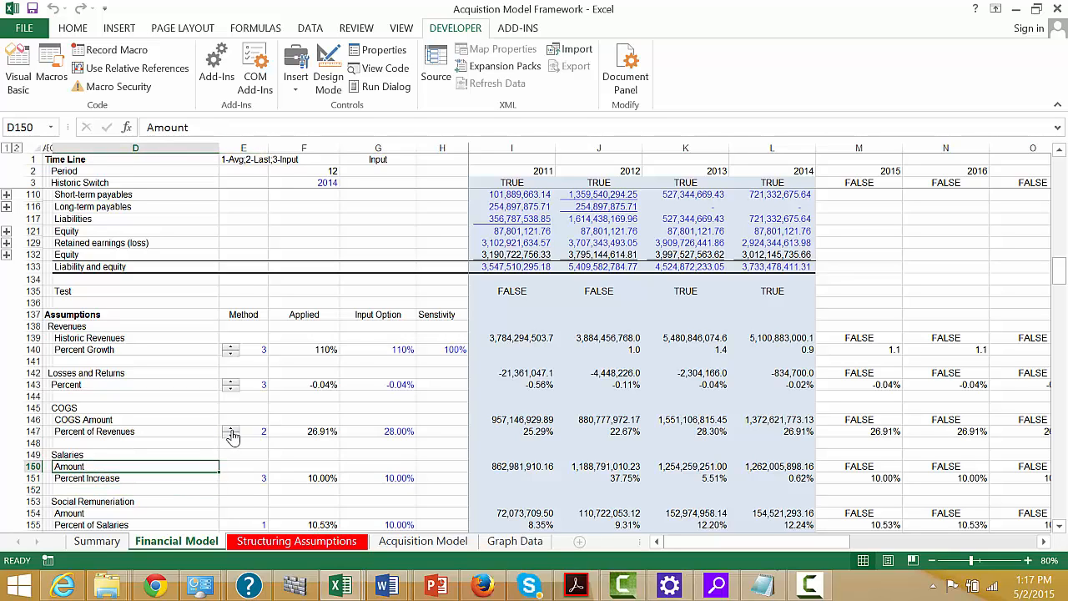
right_click(232, 430)
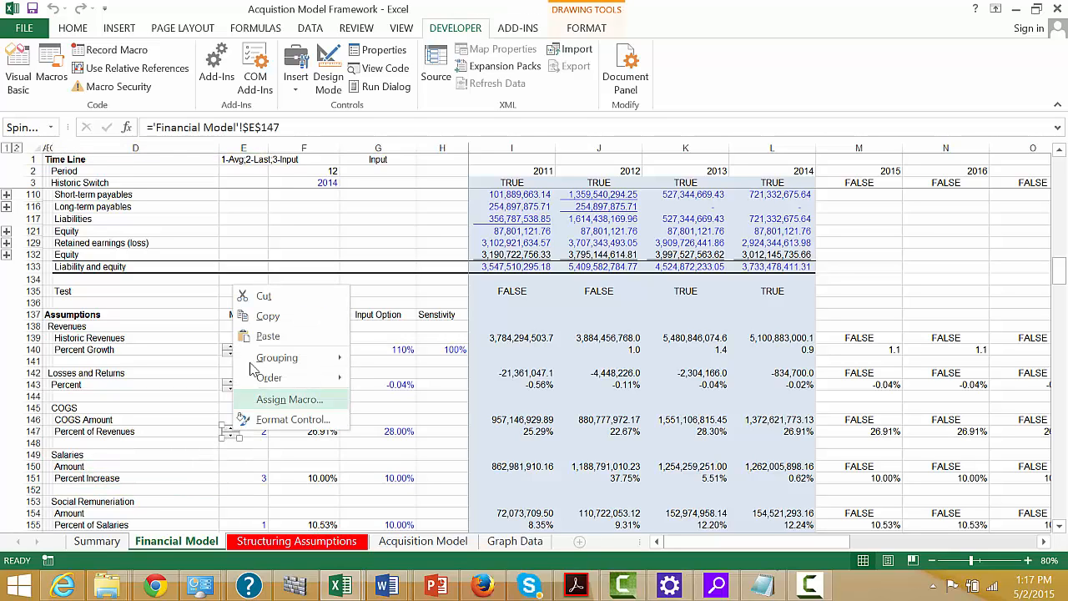
left_click(265, 316)
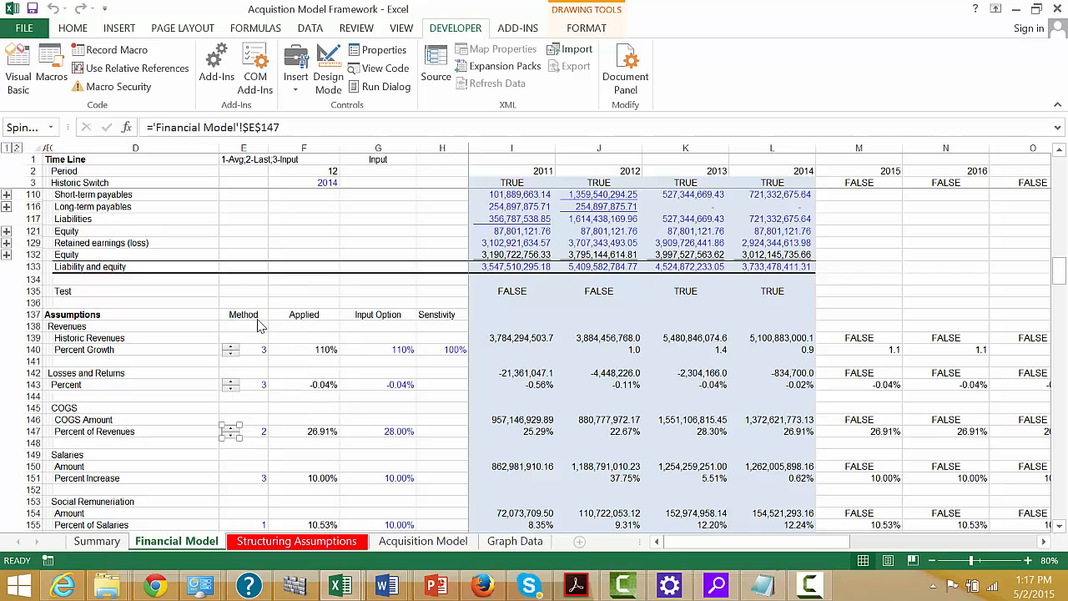
left_click(235, 480)
key("ctrl+v")
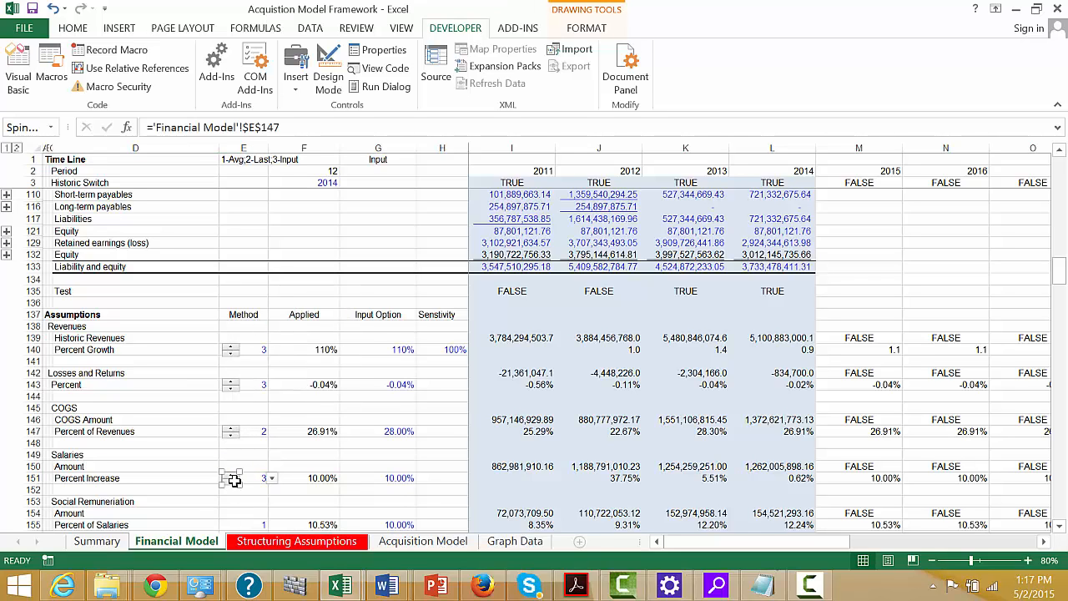
Link the Salaries Percent Increase spin button to 'Financial Model'!$E$151
left_click(300, 128)
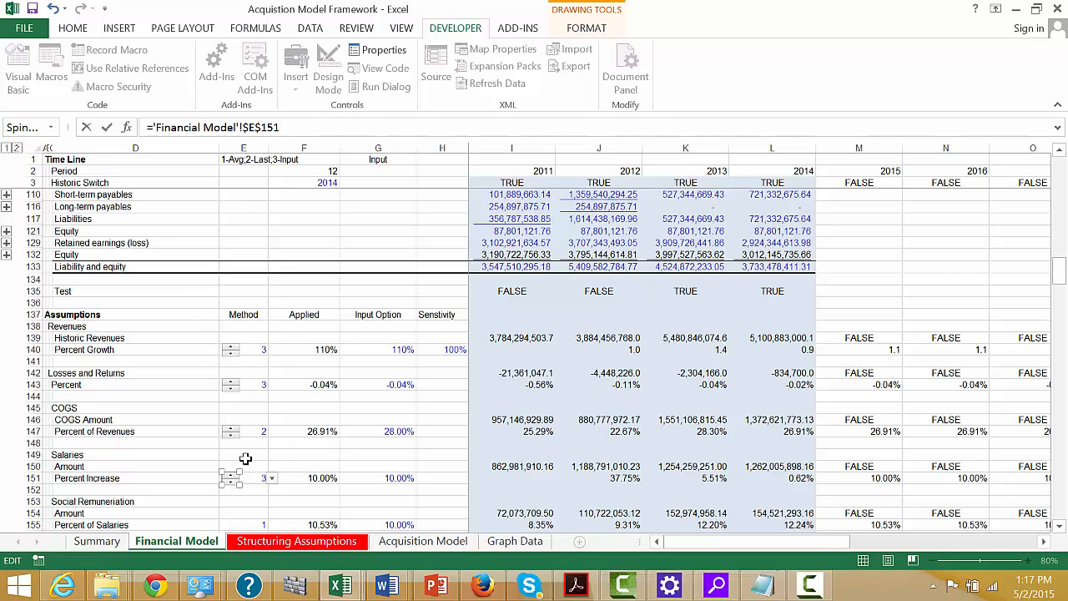
key("Return")
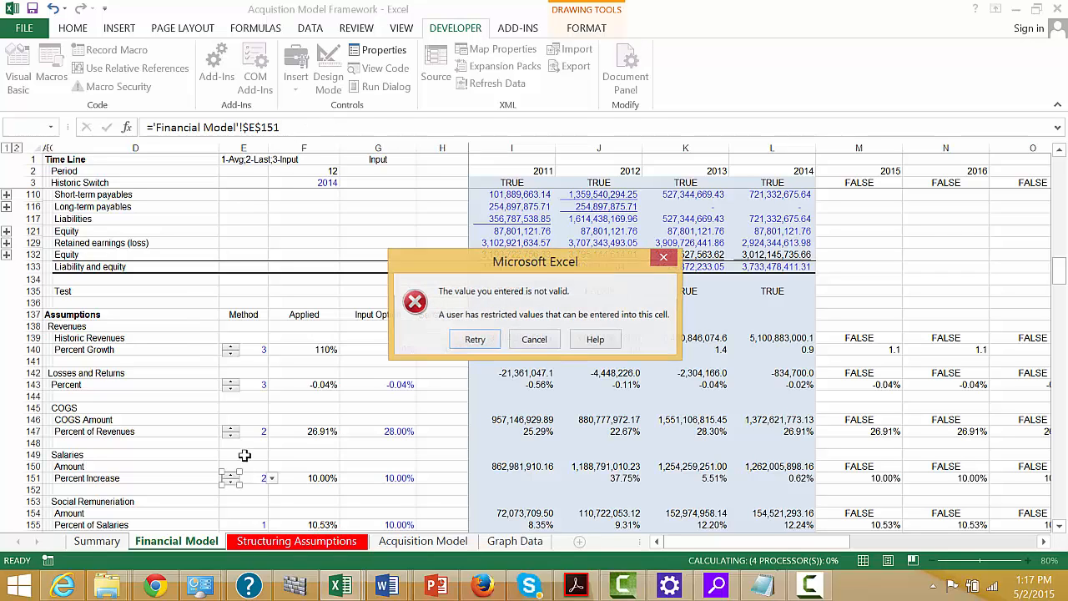
left_click(475, 339)
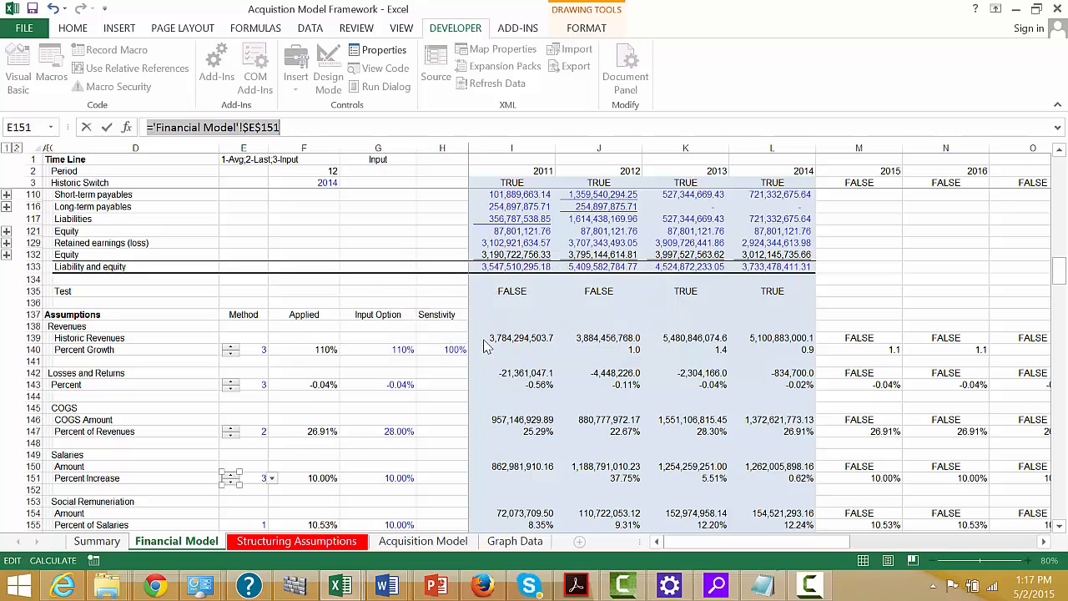
key("Return")
left_click(532, 339)
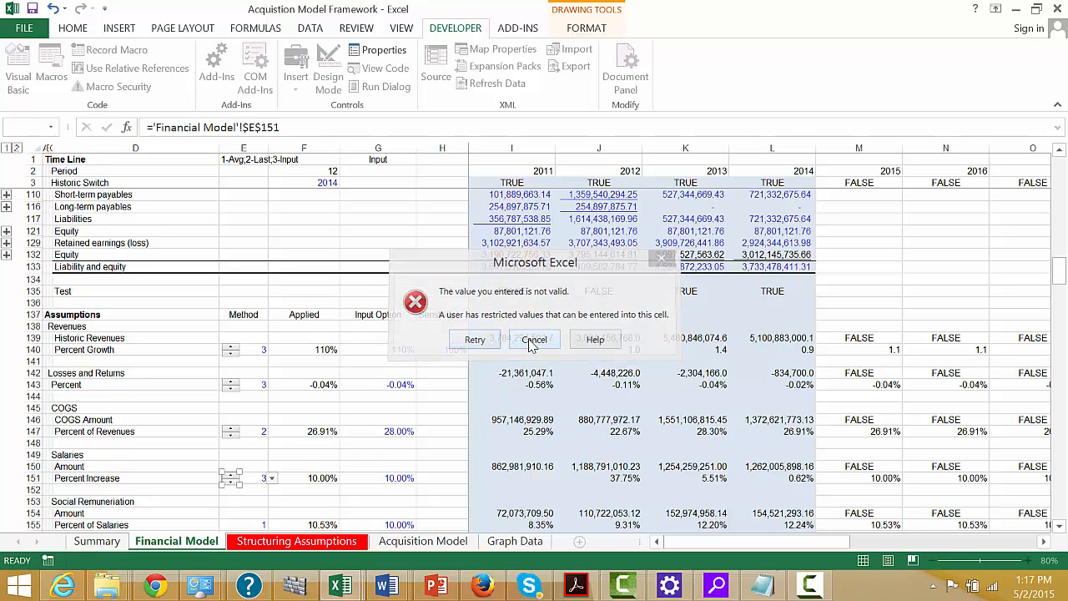
left_click(348, 440)
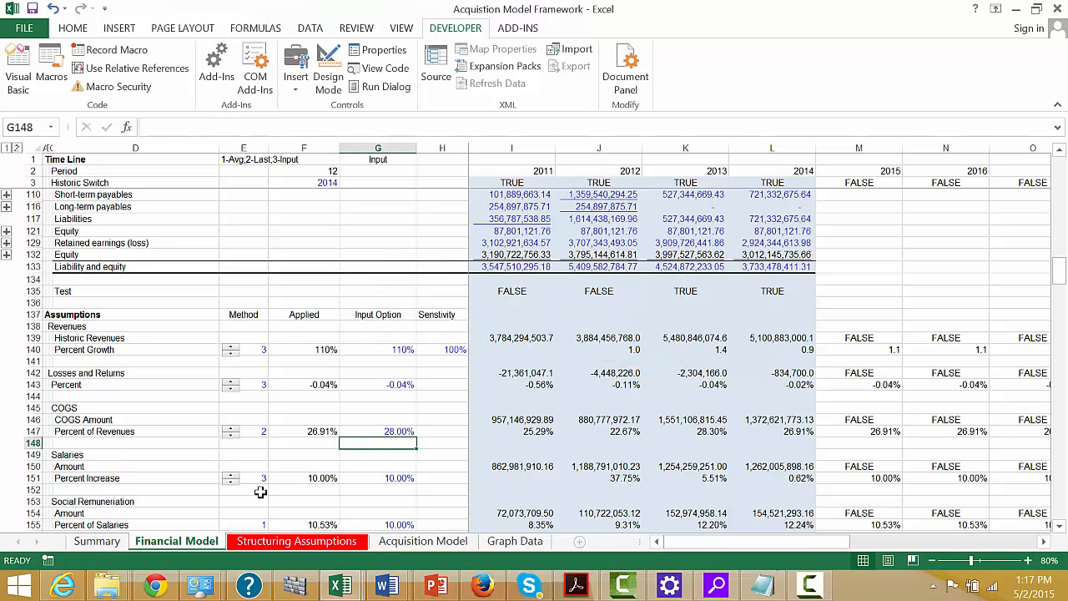
left_click(232, 350, "ctrl")
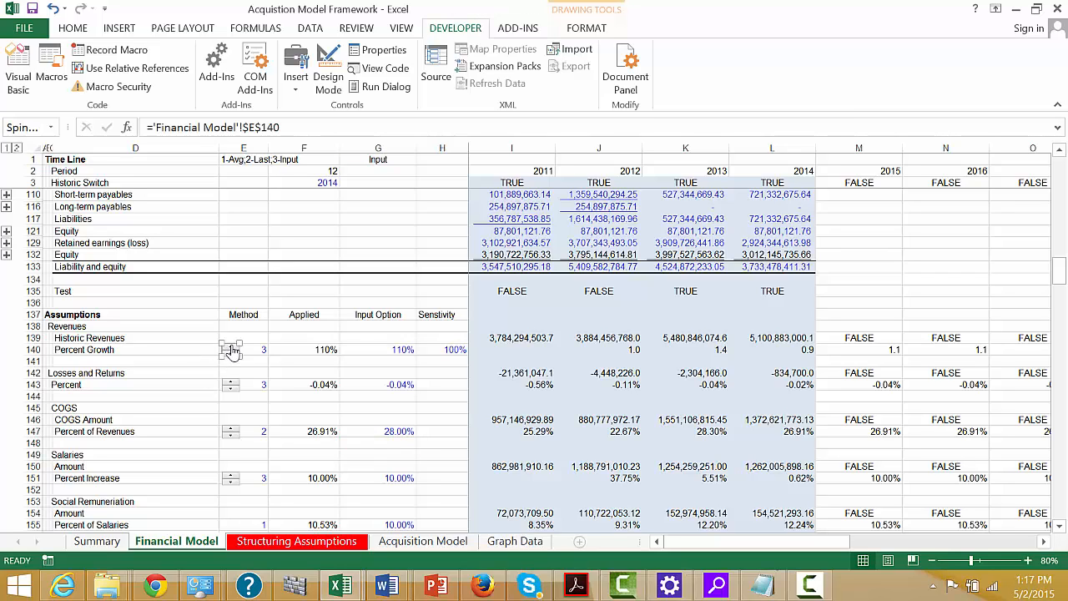
left_click(232, 387, "ctrl")
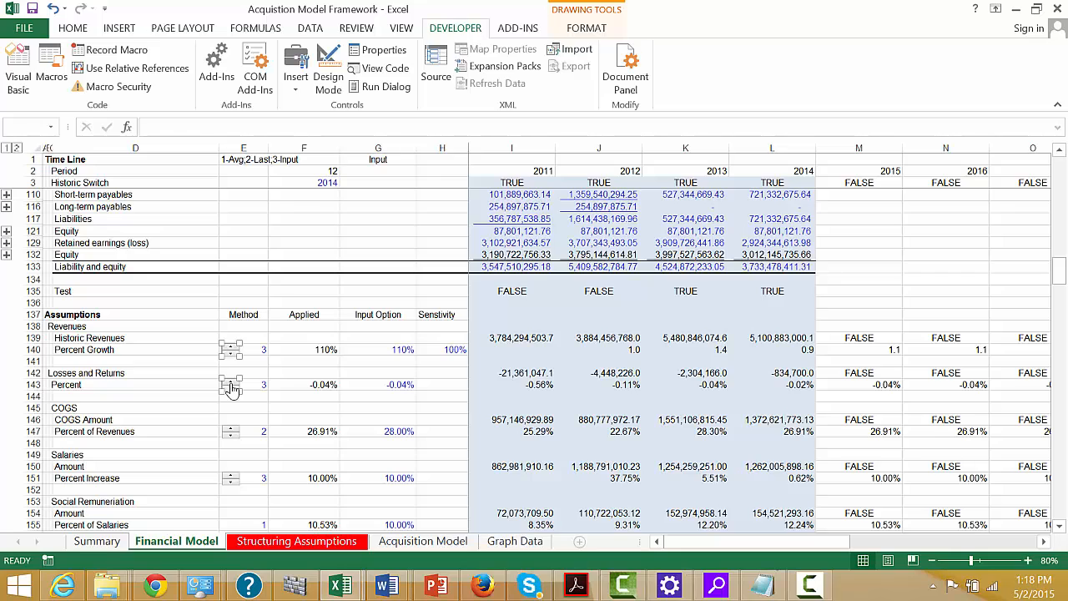
left_click(274, 367)
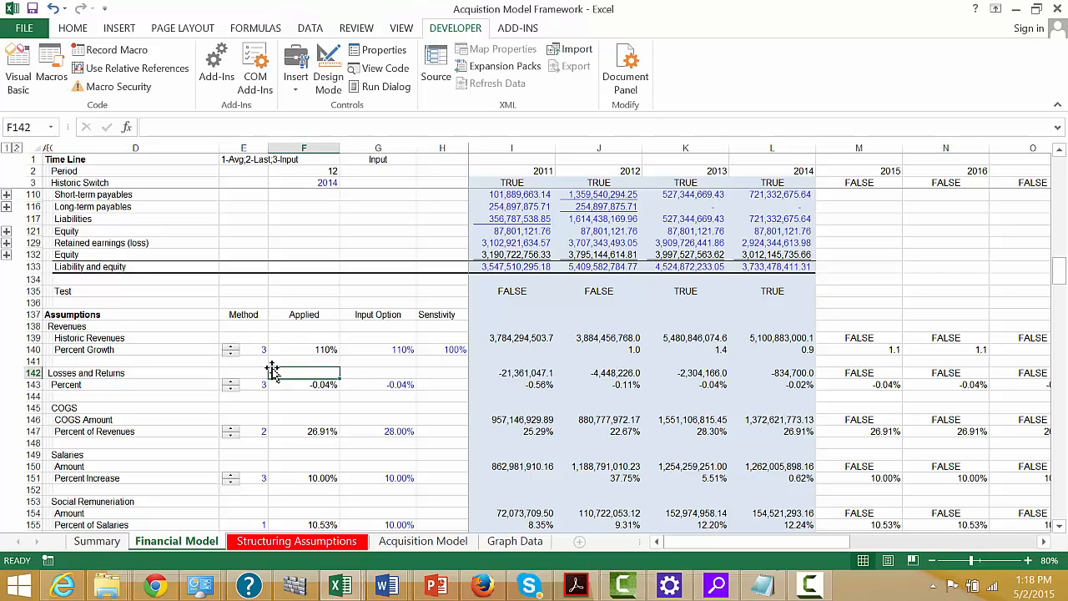
Copy the Percent Growth, COGS Percent of Revenues and Salaries Percent Increase spin buttons together onto the Summary sheet, starting at cell F2
left_click(227, 356, "ctrl")
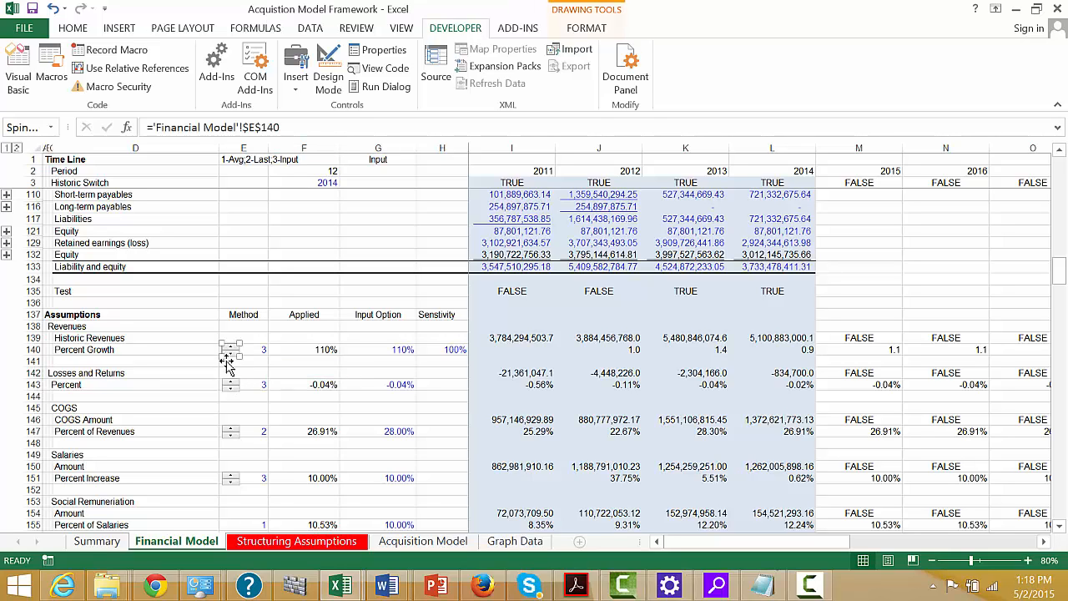
left_click(232, 436, "ctrl")
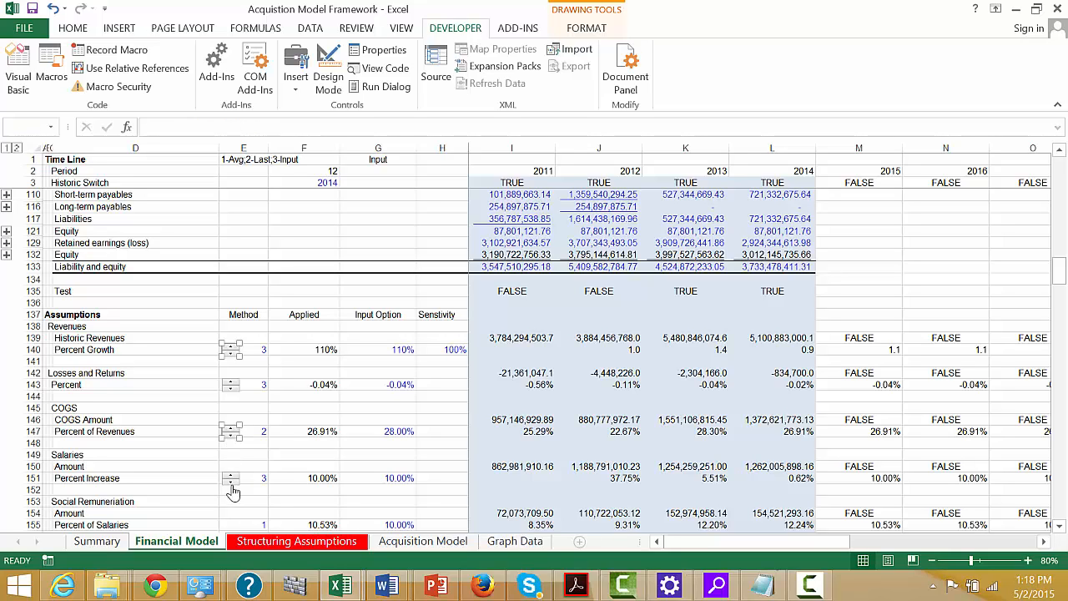
left_click(233, 484, "ctrl")
left_click(114, 544)
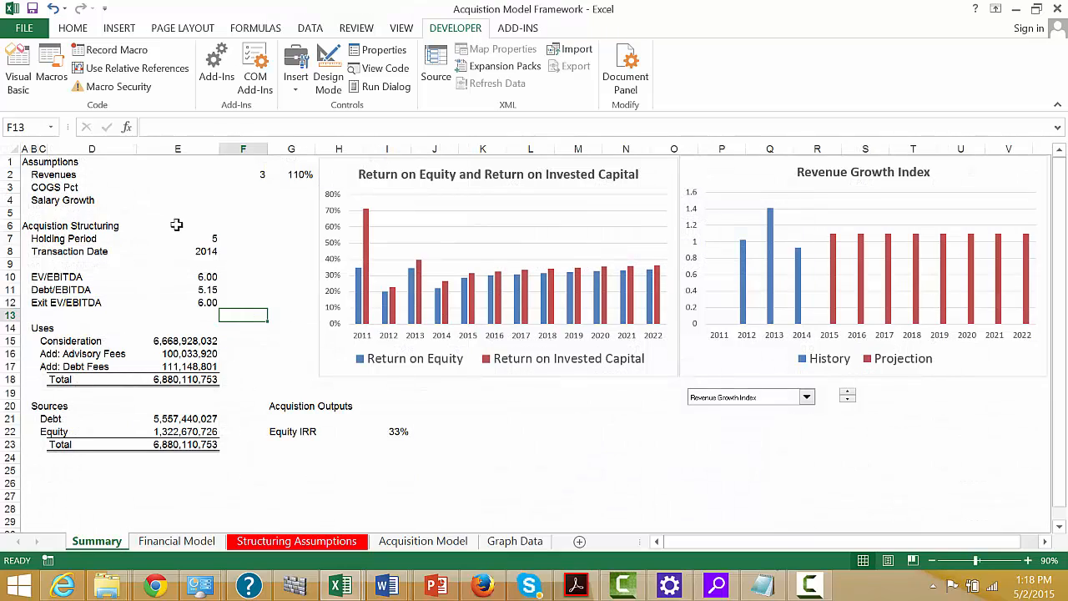
left_click(235, 177)
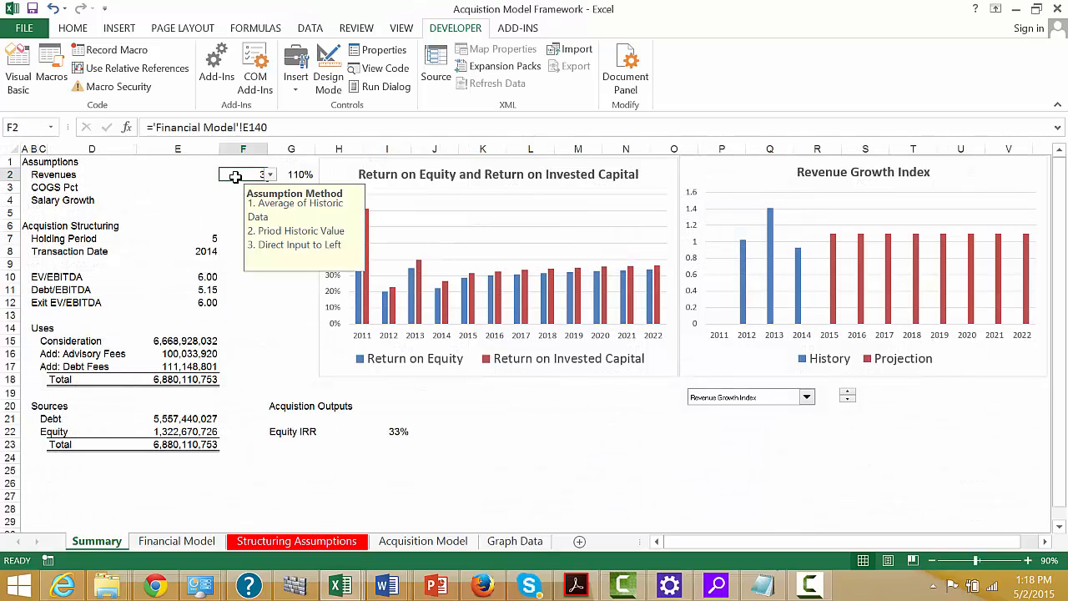
key("ctrl+v")
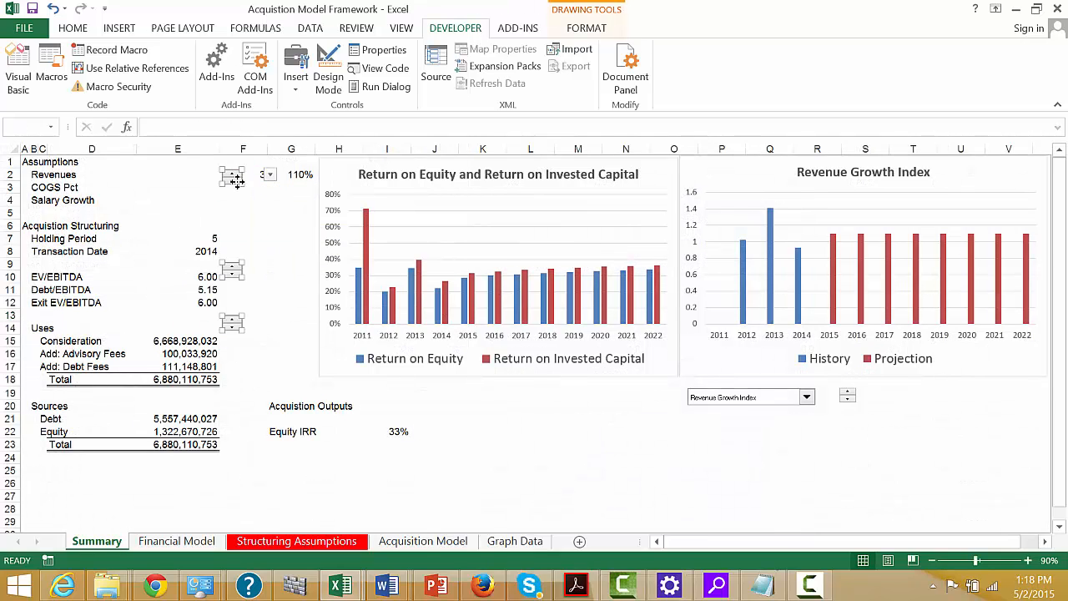
Shrink the three pasted spin buttons together so they fit the row height beside the Summary assumptions
left_click(251, 232)
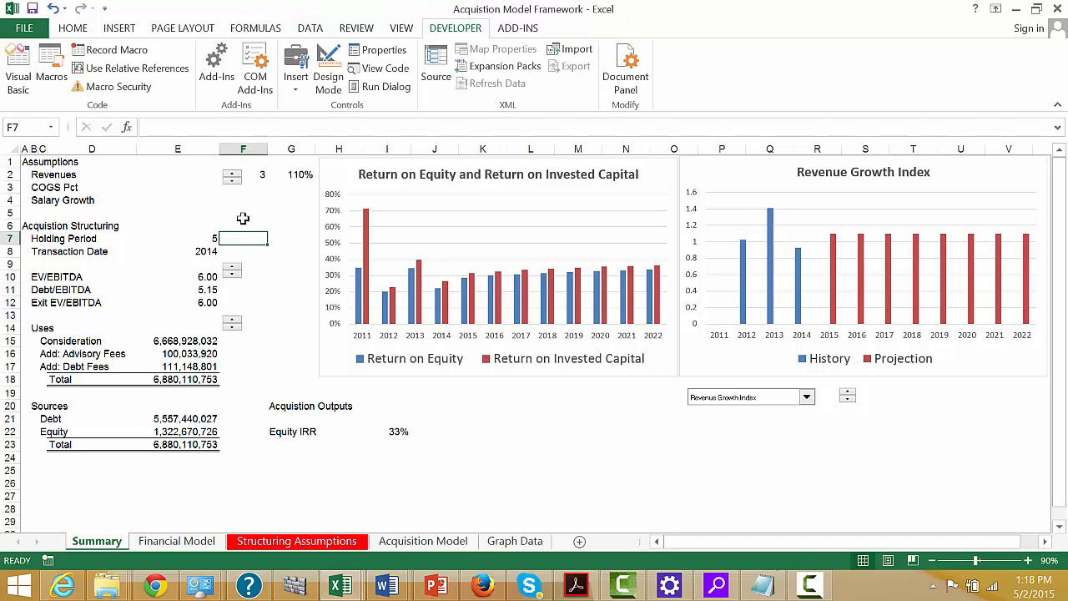
left_click(232, 183)
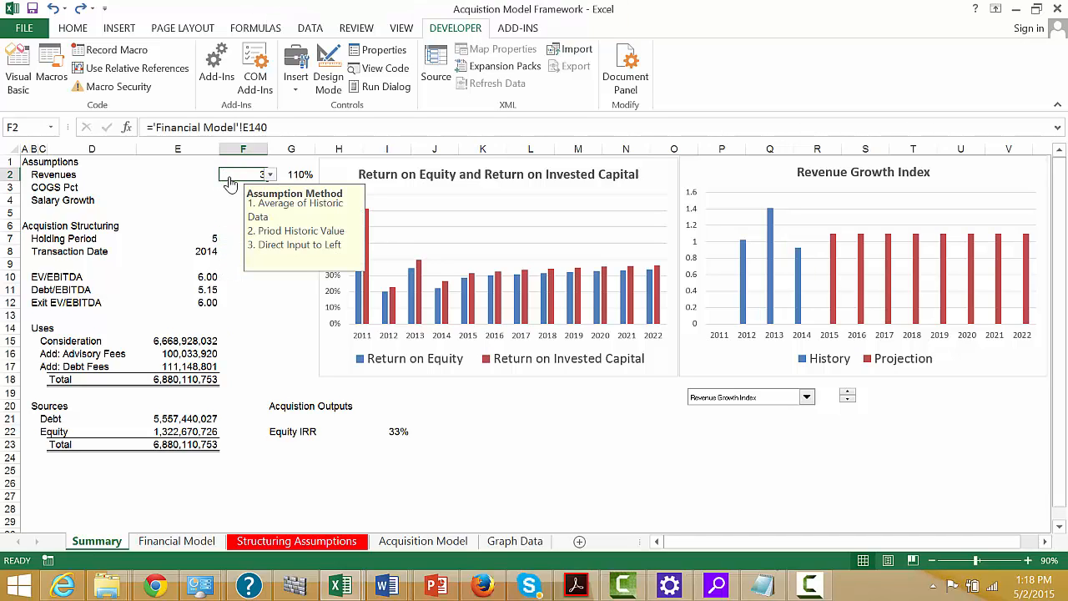
left_click(231, 183, "ctrl")
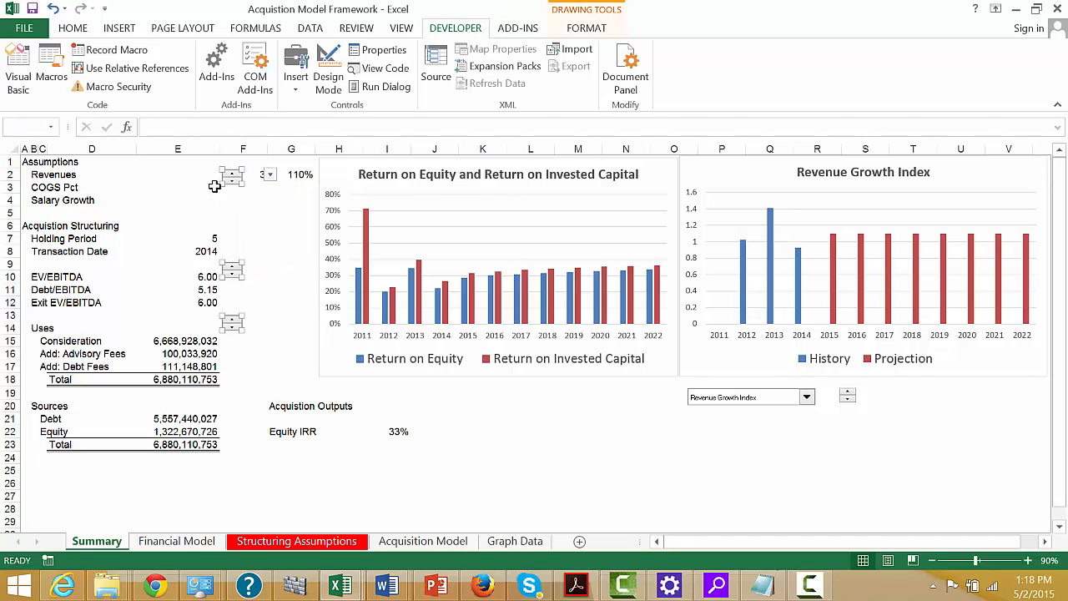
left_click_drag(223, 183, 229, 181)
left_click(250, 225)
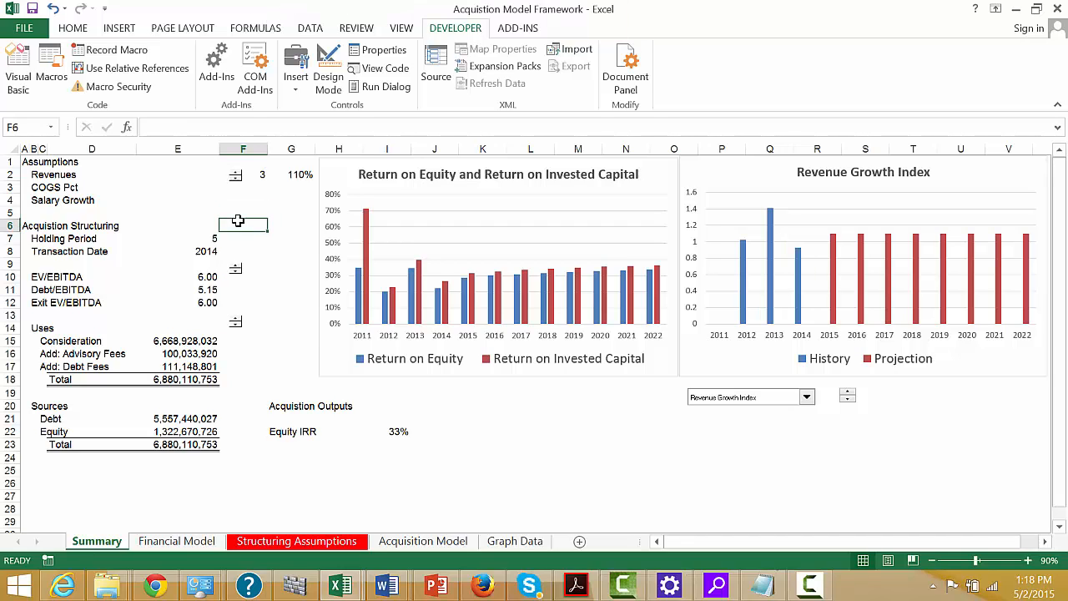
Move the COGS spin button up beside COGS Pct and the Salaries spin button up beside Salary Growth
right_click(234, 269)
key("Escape")
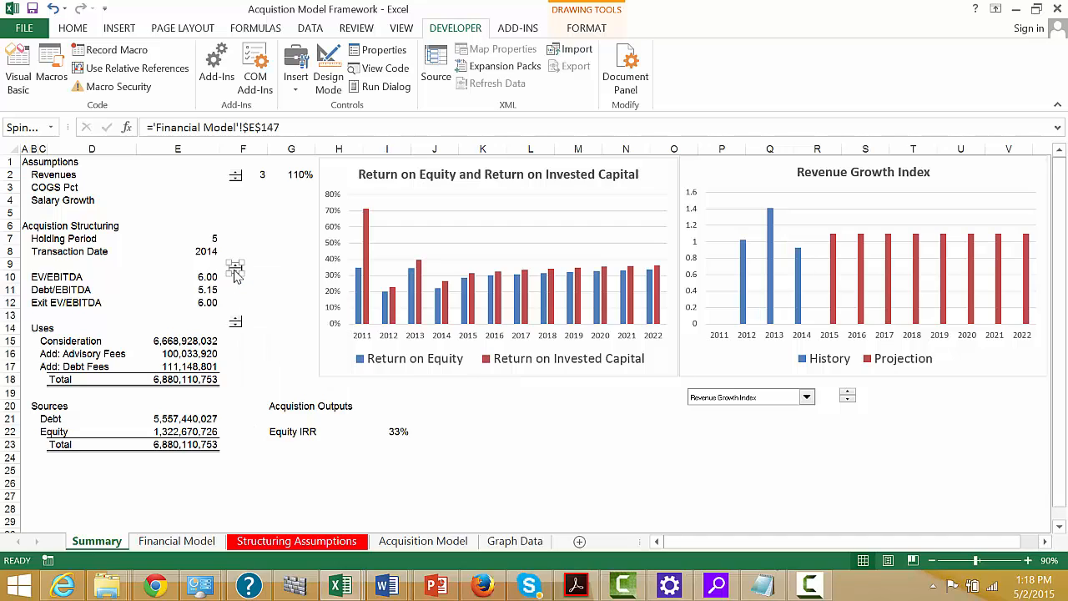
left_click_drag(236, 275, 235, 191)
left_click(242, 225)
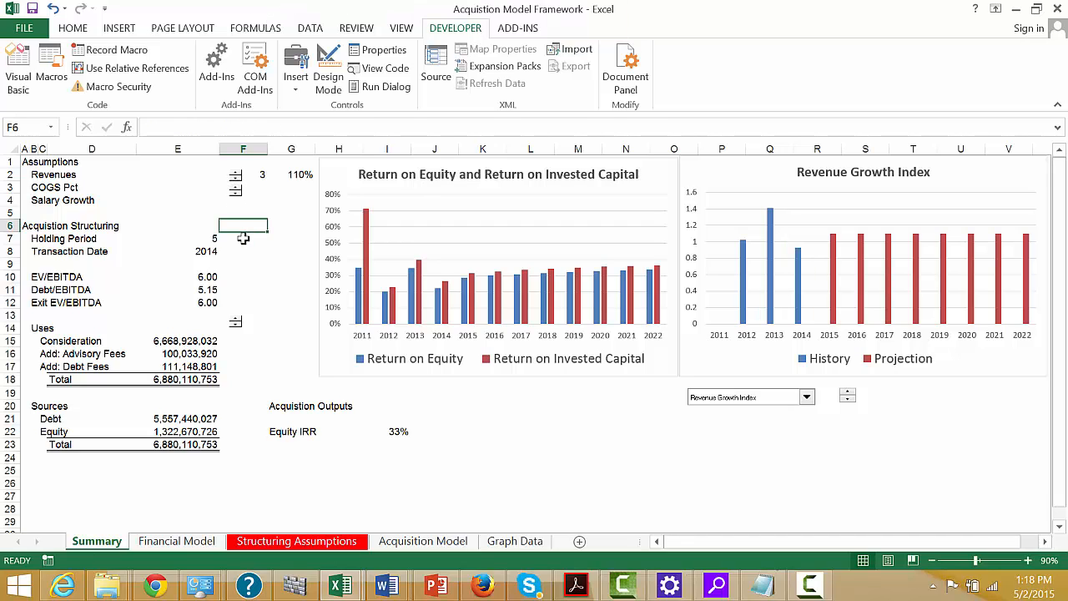
right_click(237, 329)
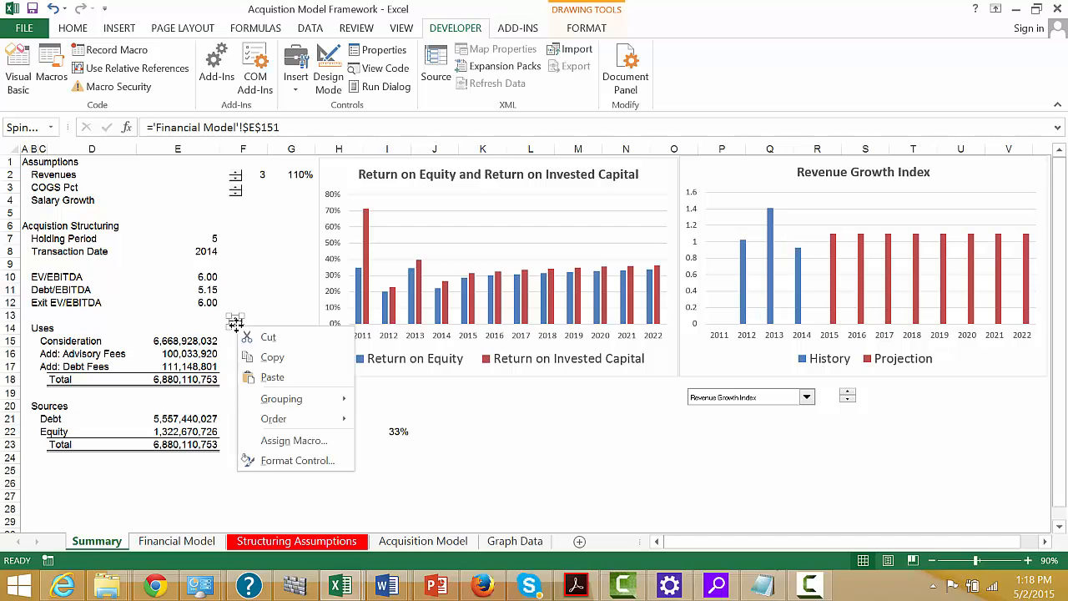
key("Escape")
left_click_drag(235, 320, 234, 205)
left_click(283, 193)
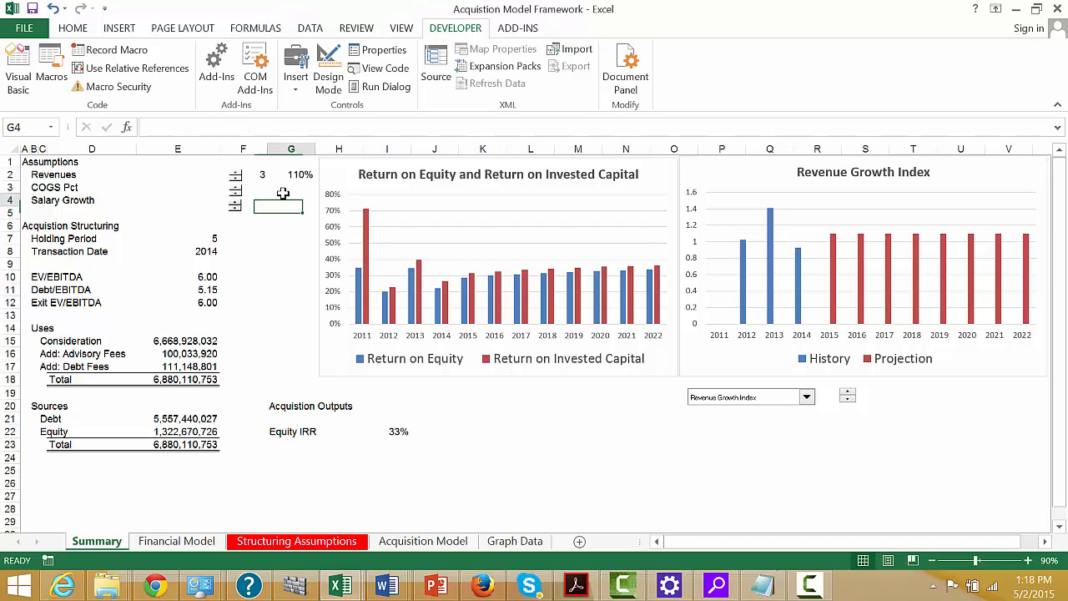
Link Summary cells F3 and F4 to the Financial Model's COGS method in E147 and Salaries method in E151
key("Up")
key("Left")
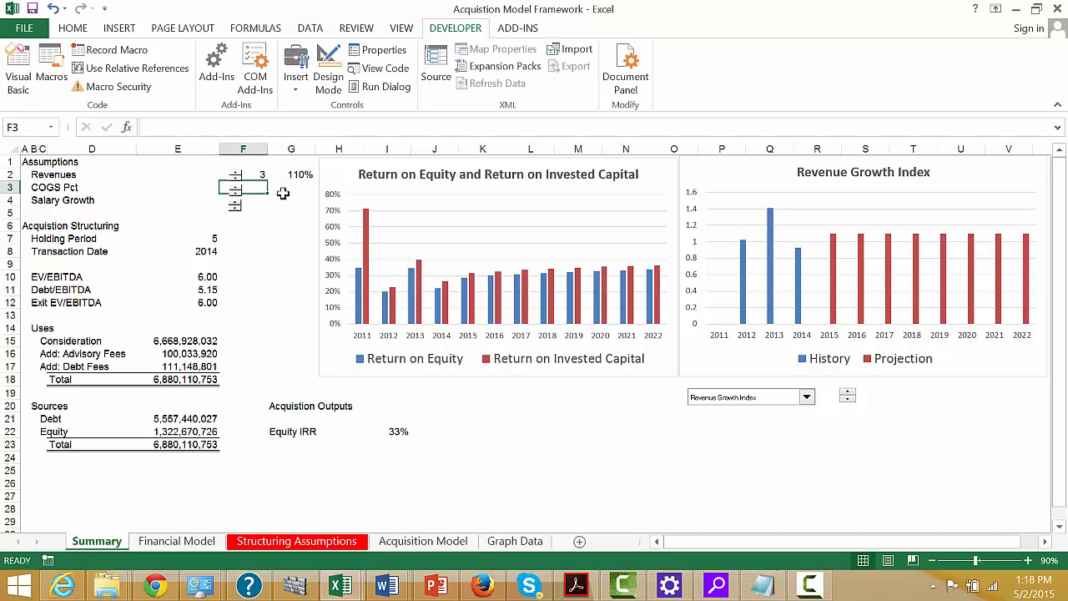
type("=")
key("ctrl+Page_Down")
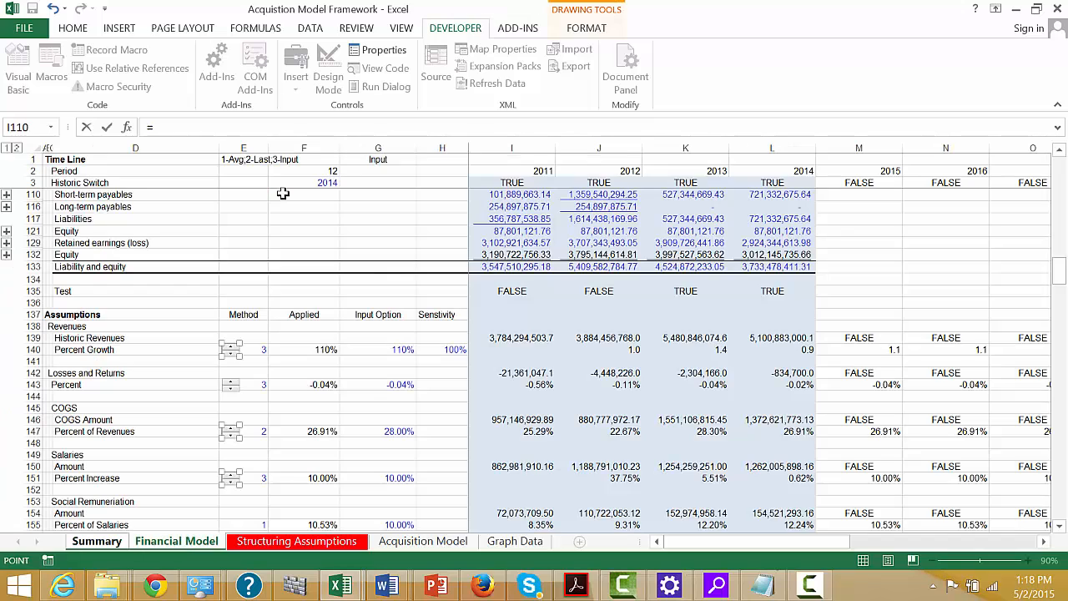
left_click(260, 432)
key("Return")
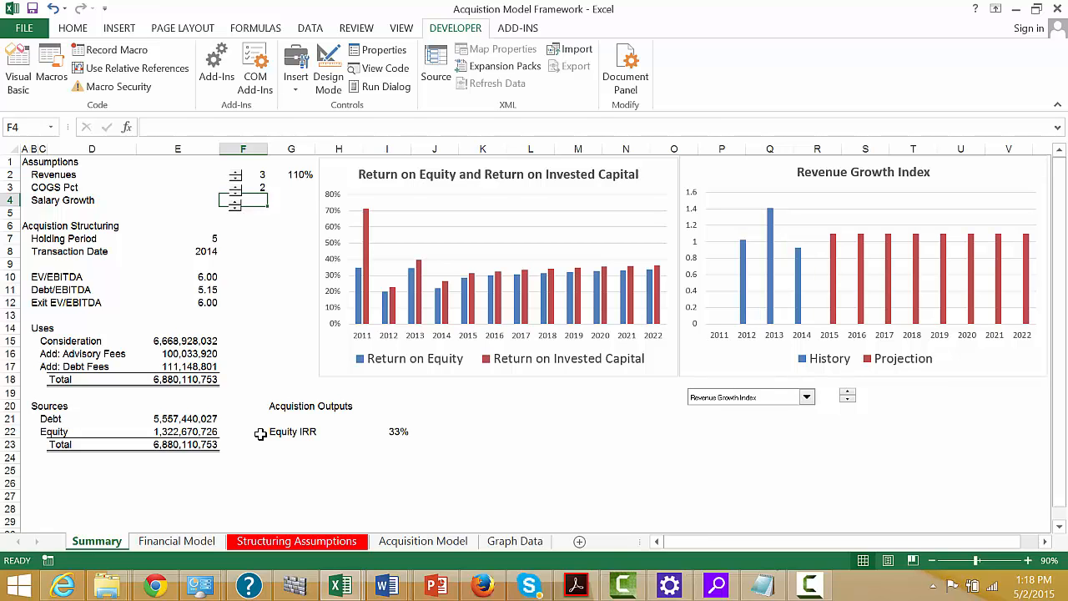
type("=")
key("ctrl+Page_Down")
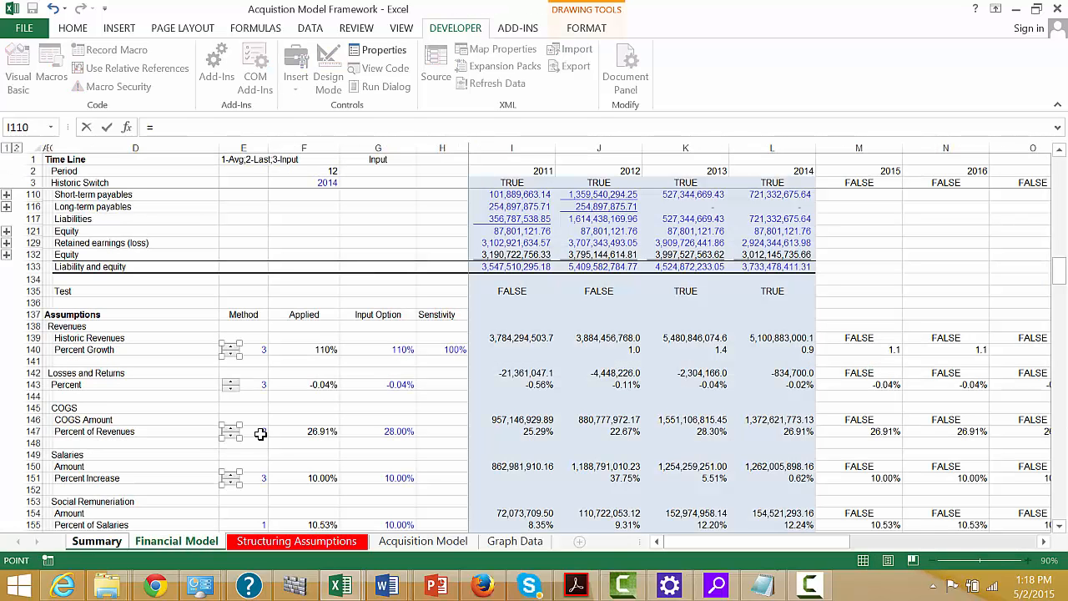
left_click(260, 475)
key("Return")
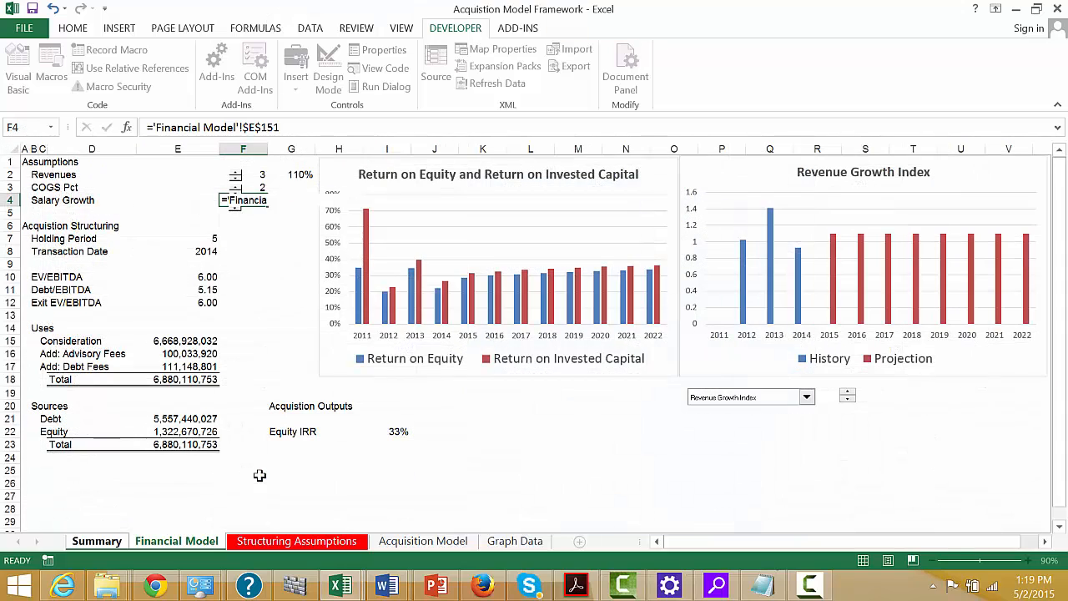
Move the Acquisition Structuring block, including Uses and Sources, from A6:E23 down one row to start at A7
left_click(187, 184)
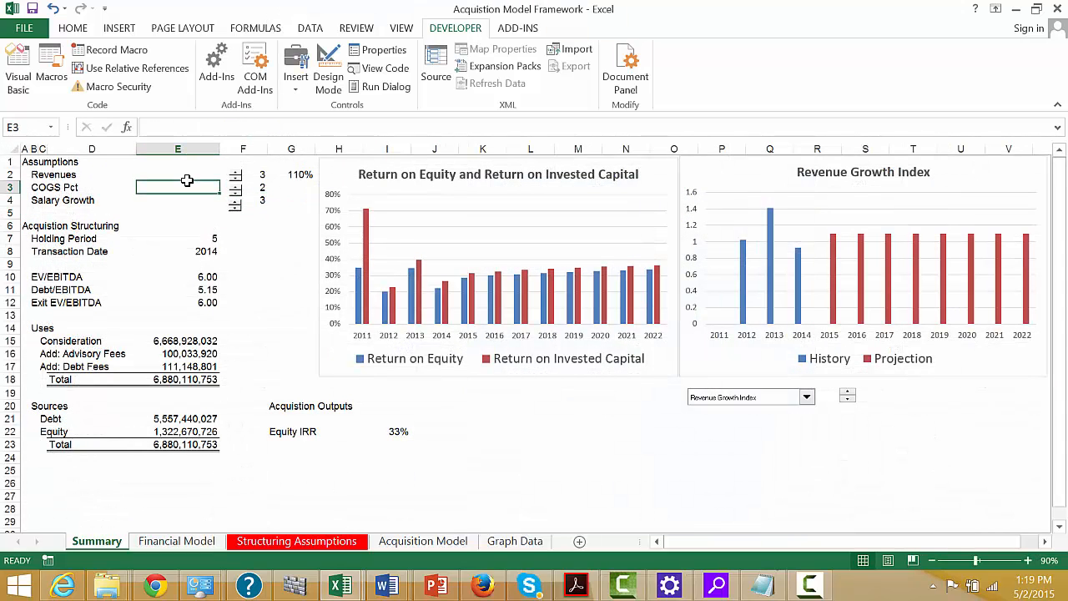
left_click(52, 226)
left_click(42, 226)
left_click(28, 225)
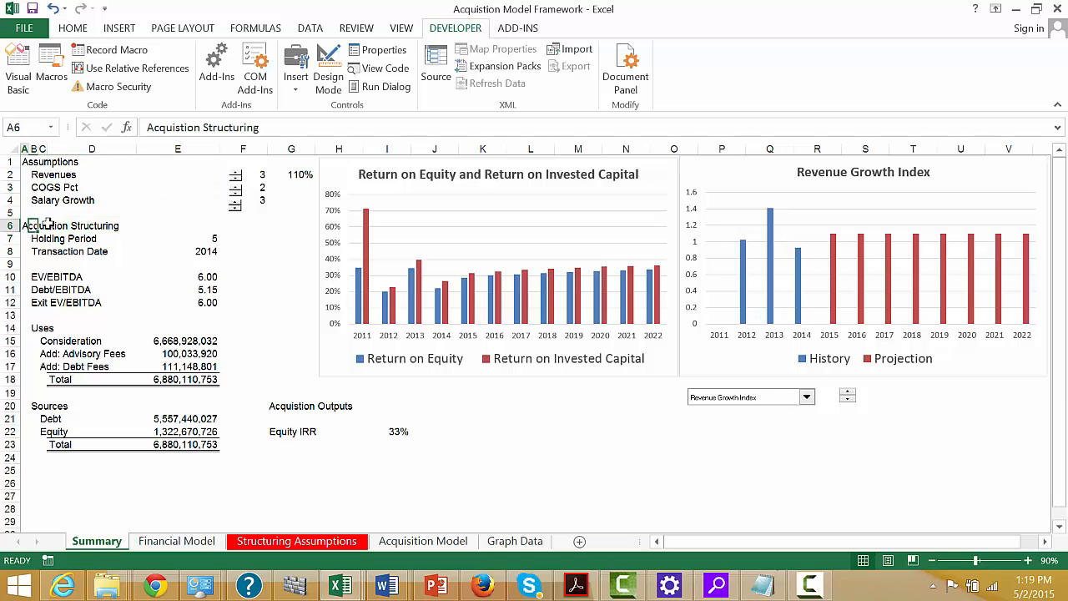
key("shift+Right")
key("shift+Right")
key("shift+Right")
key("shift+Right")
key("shift+Down")
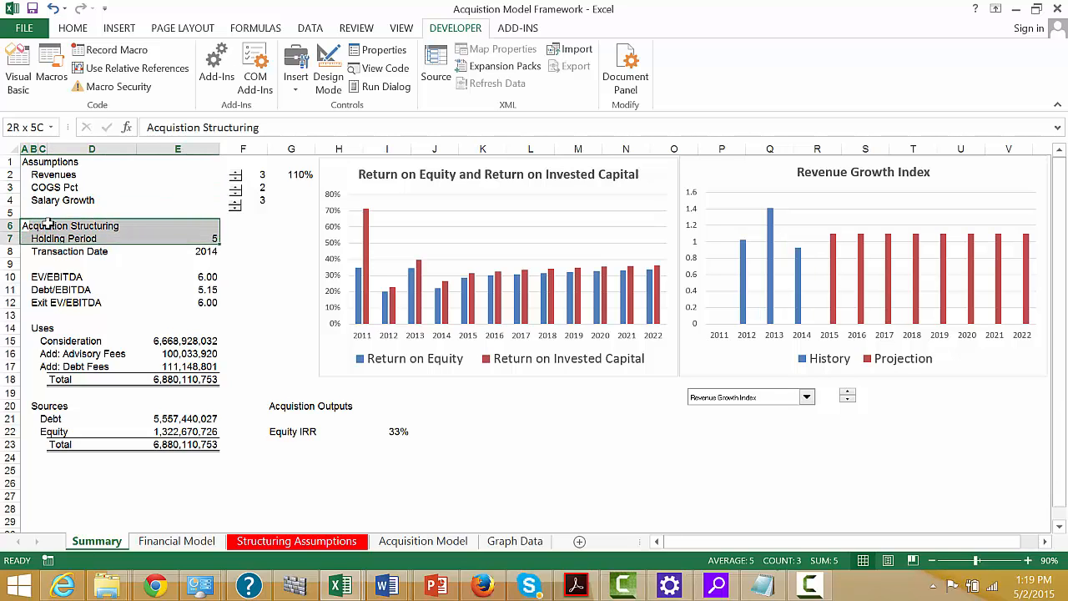
key("shift+Down")
key("shift+Down")
key("shift+Down")
key("shift+Down")
key("shift+Down")
key("shift+Down")
key("shift+Down")
key("shift+Down")
key("shift+Down")
key("shift+Down")
key("shift+Down")
key("shift+Down")
key("shift+Down")
key("shift+Down")
key("shift+Down")
key("shift+Down")
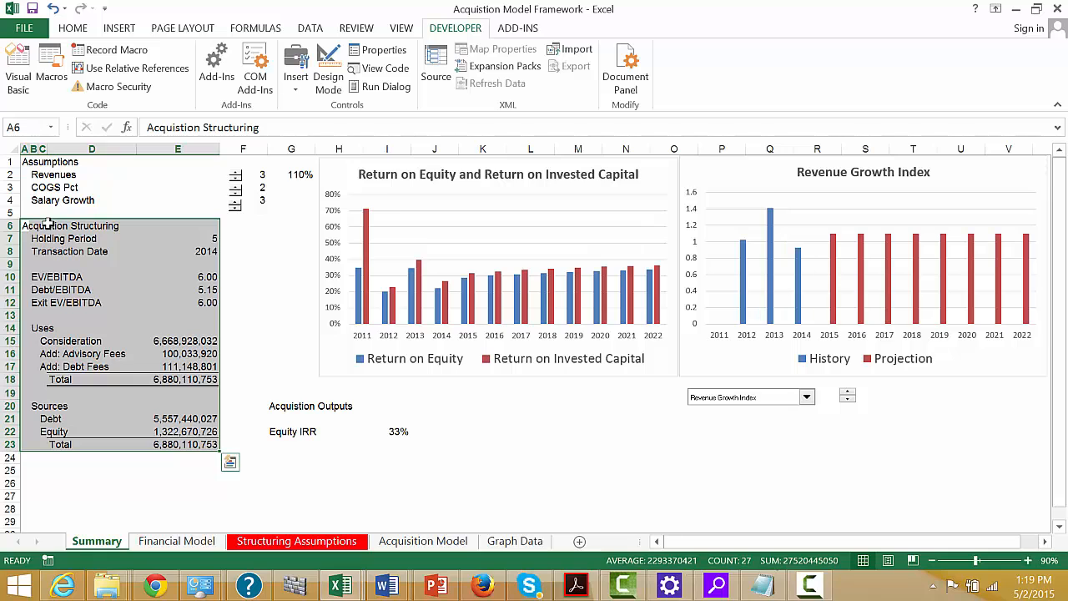
key("ctrl+x")
key("Down")
key("ctrl+v")
key("Up")
key("Up")
key("Right")
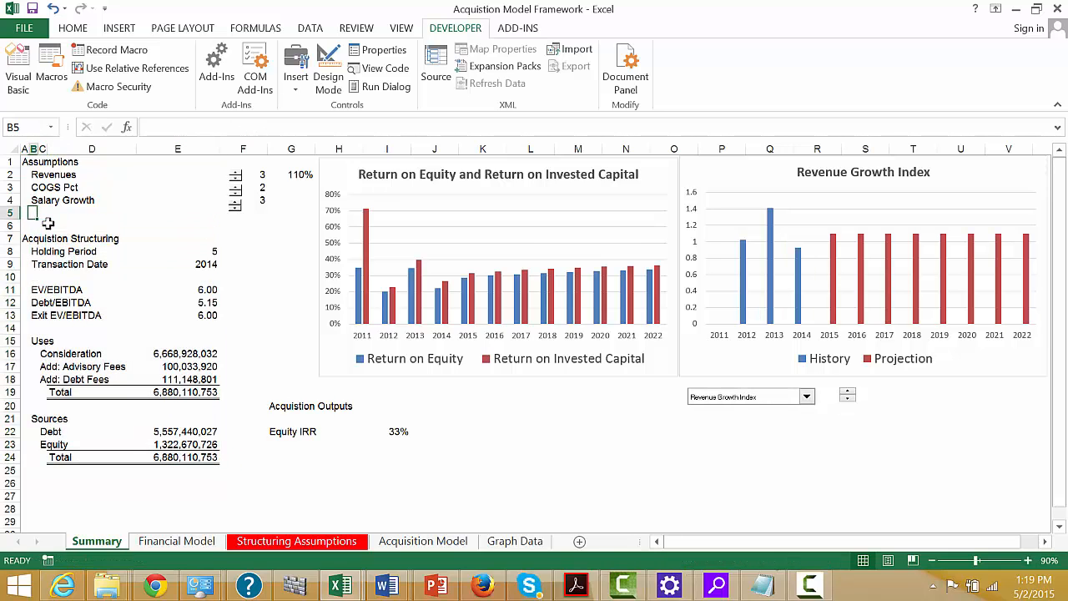
Label Summary cell B5, below Salary Growth, as Capital Expenditures
type("Cap")
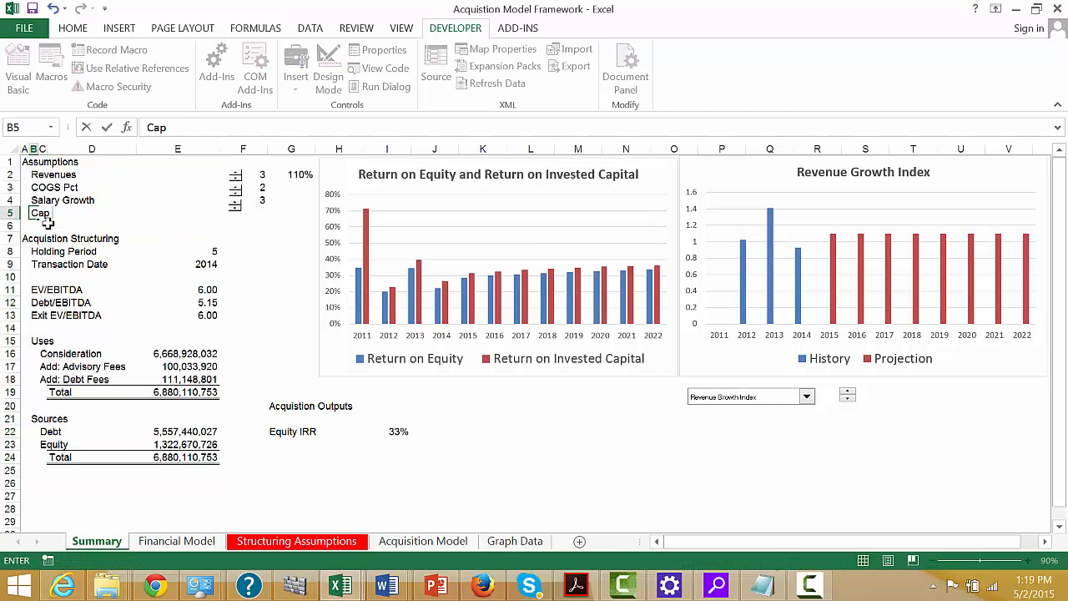
type("ital Expen")
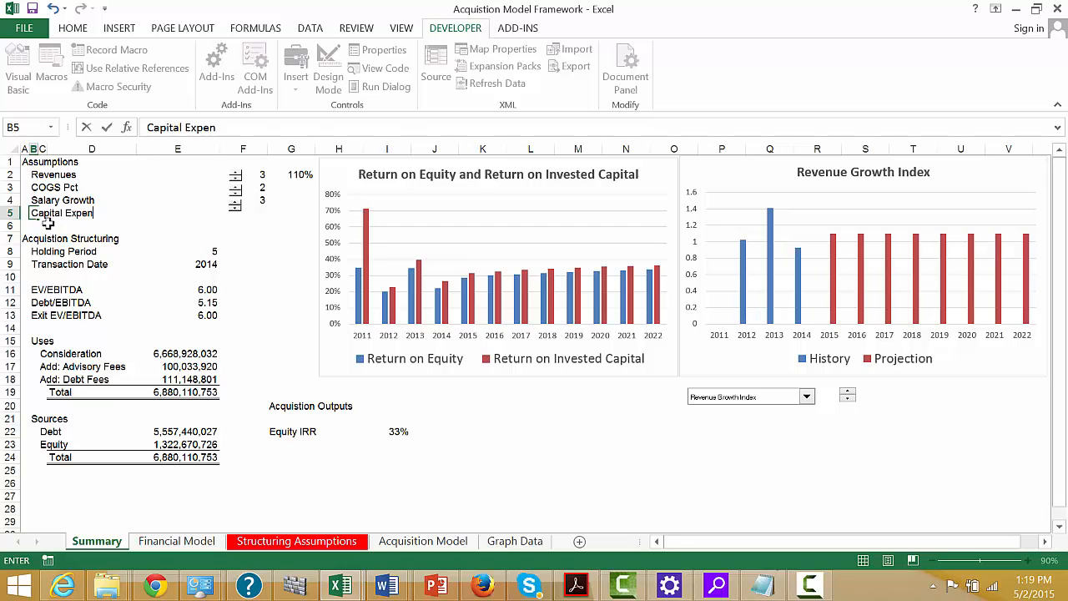
type("res")
key("Return")
key("Up")
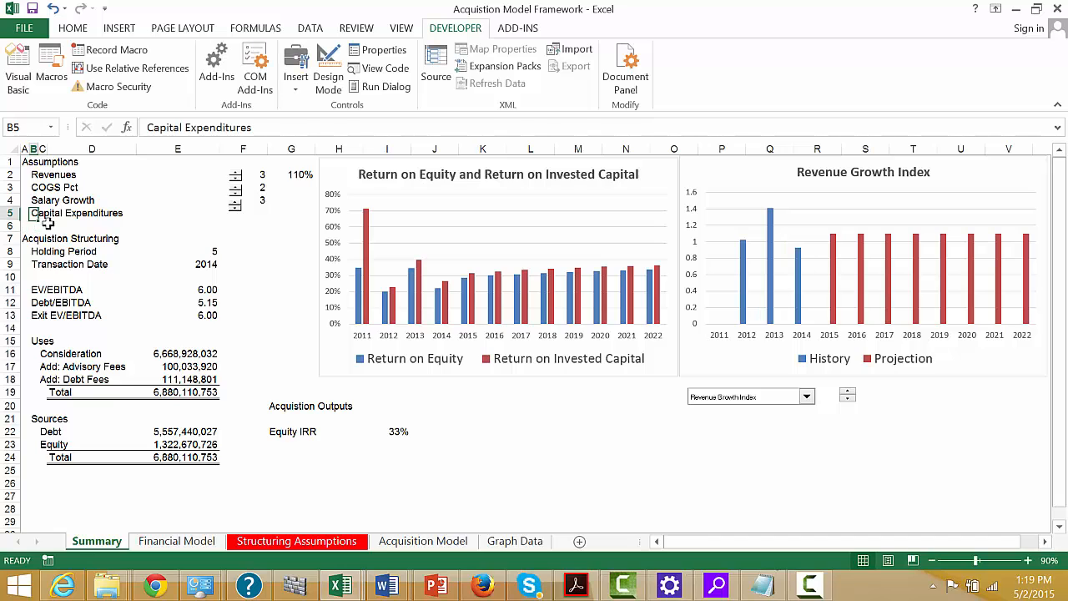
right_click(235, 206)
key("Escape")
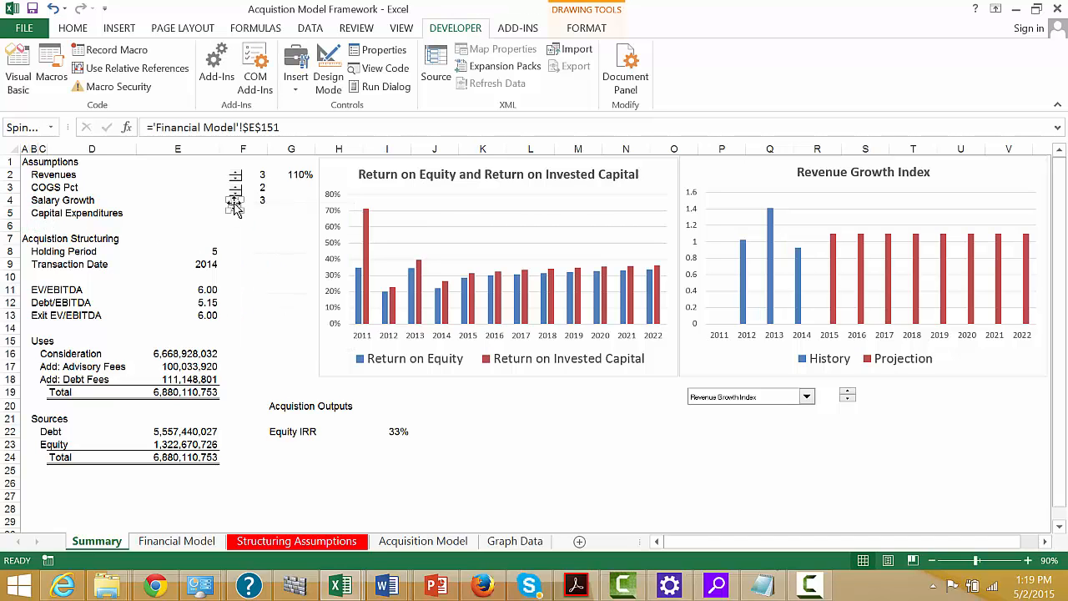
left_click(264, 282)
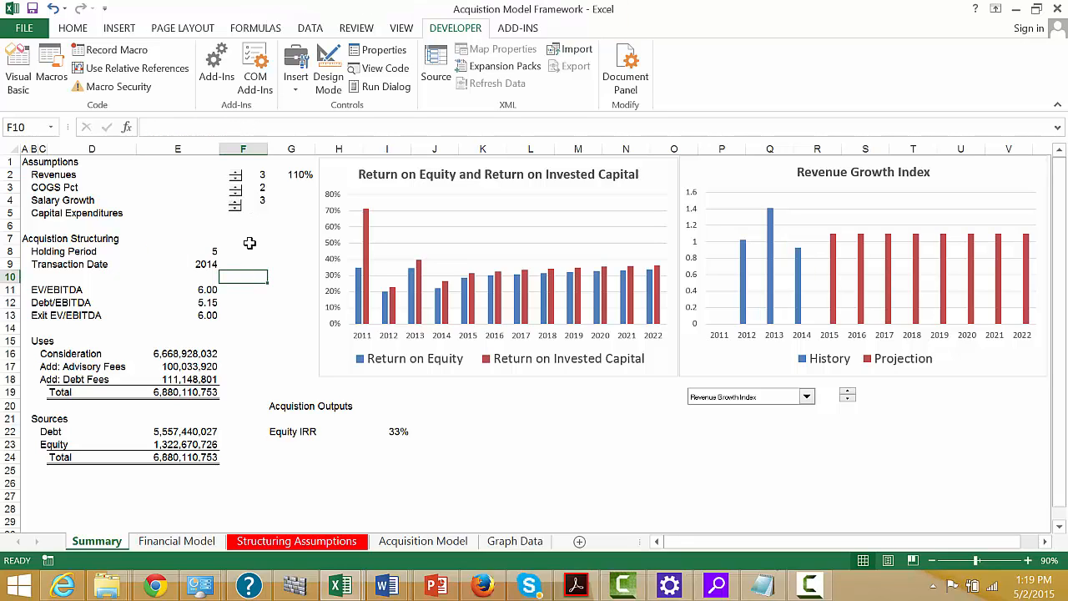
left_click(278, 326)
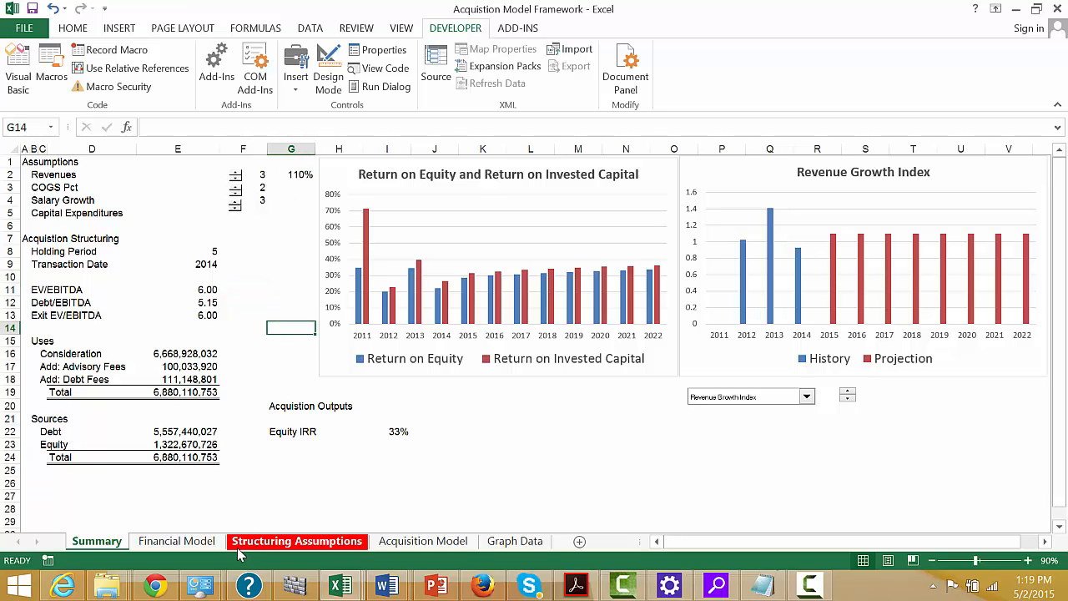
Enter 110 in Financial Model cell G141, directly below the Percent Growth input option
left_click(177, 541)
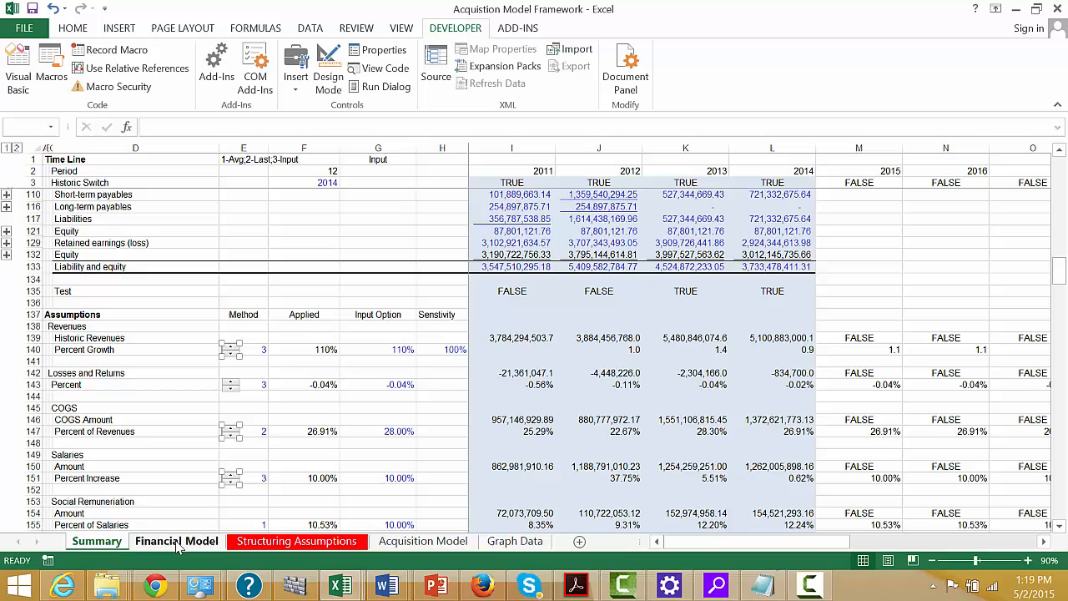
left_click(372, 355)
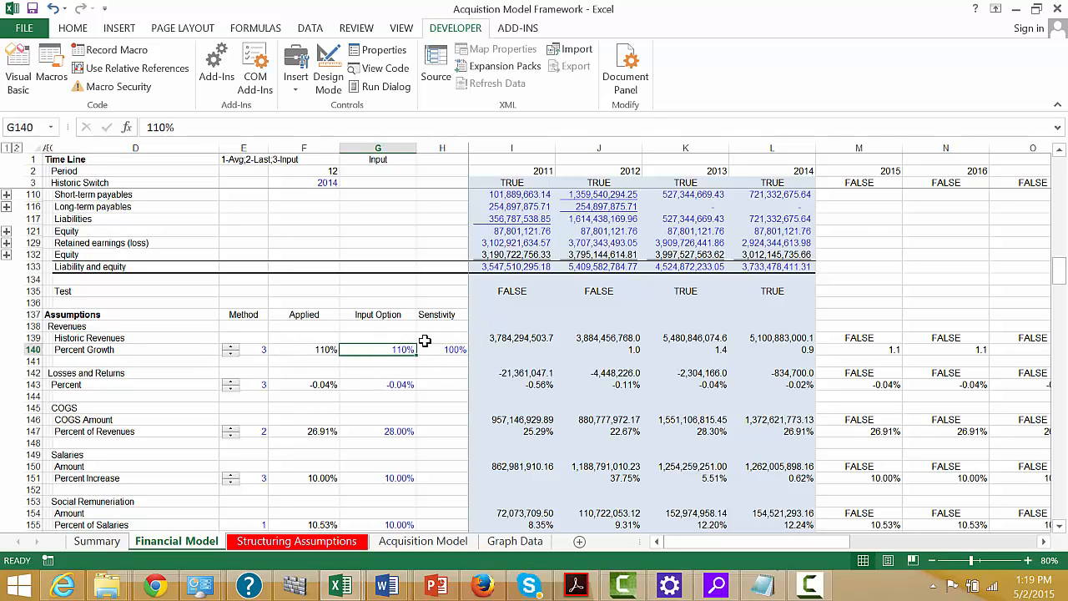
left_click(370, 363)
type("110")
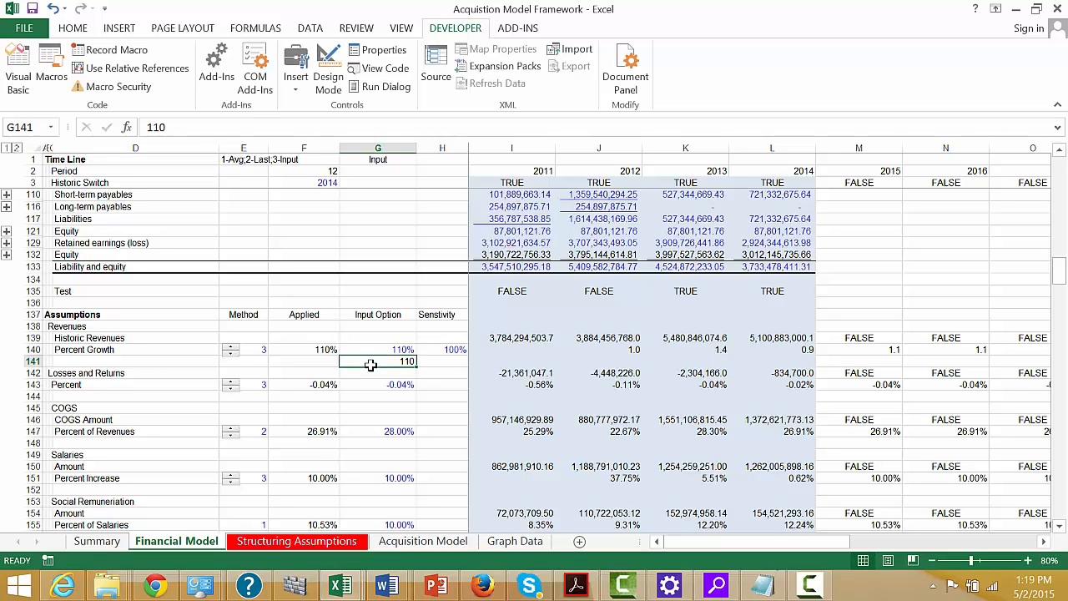
key("Up")
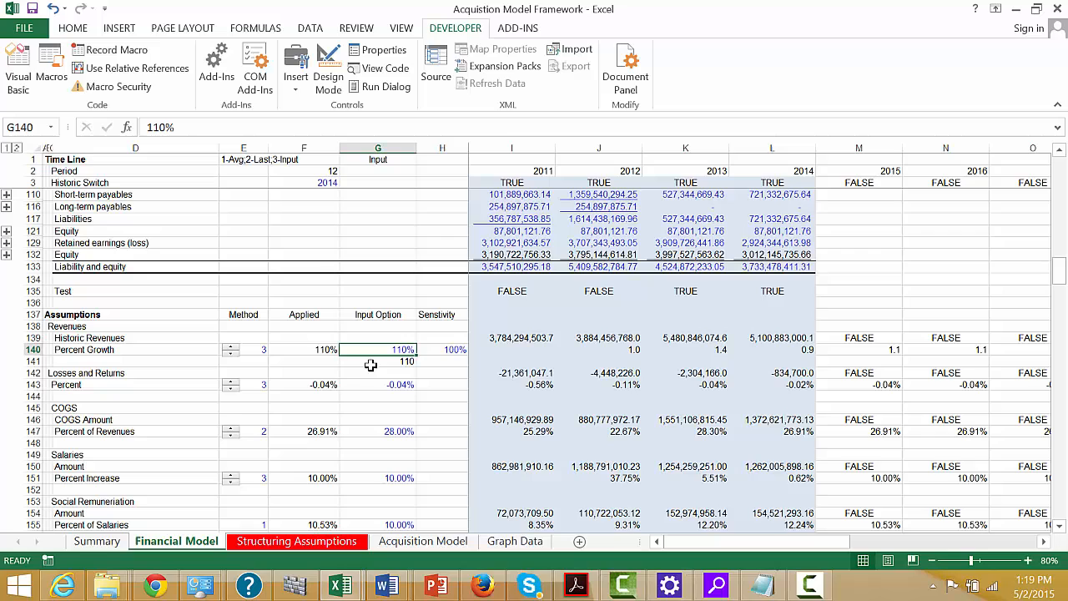
Draw a form-control spin button inside cell G140 beside the Percent Growth input option
left_click(294, 69)
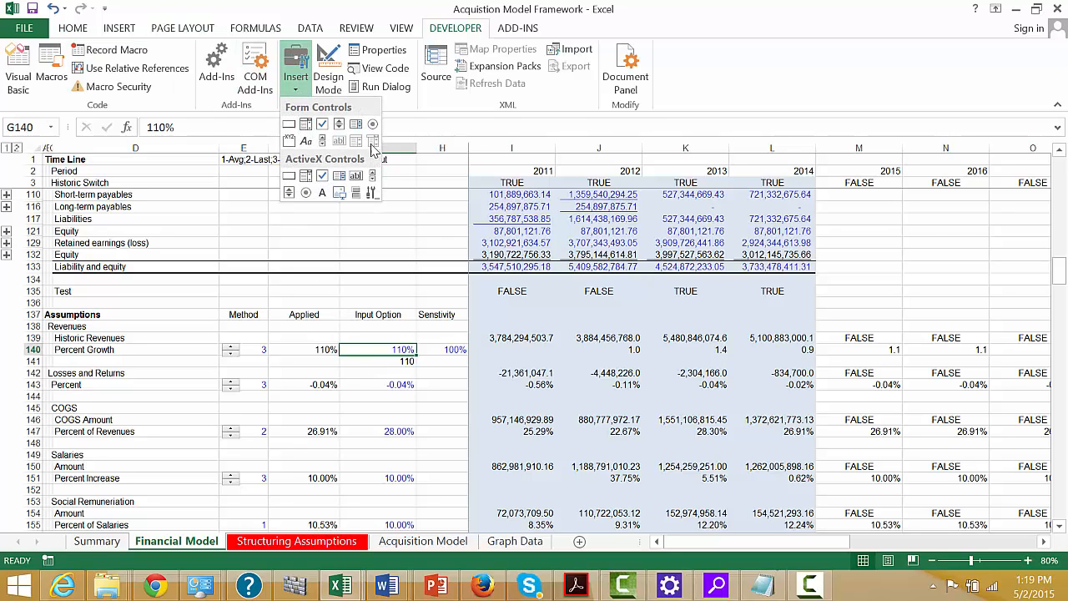
left_click(340, 126)
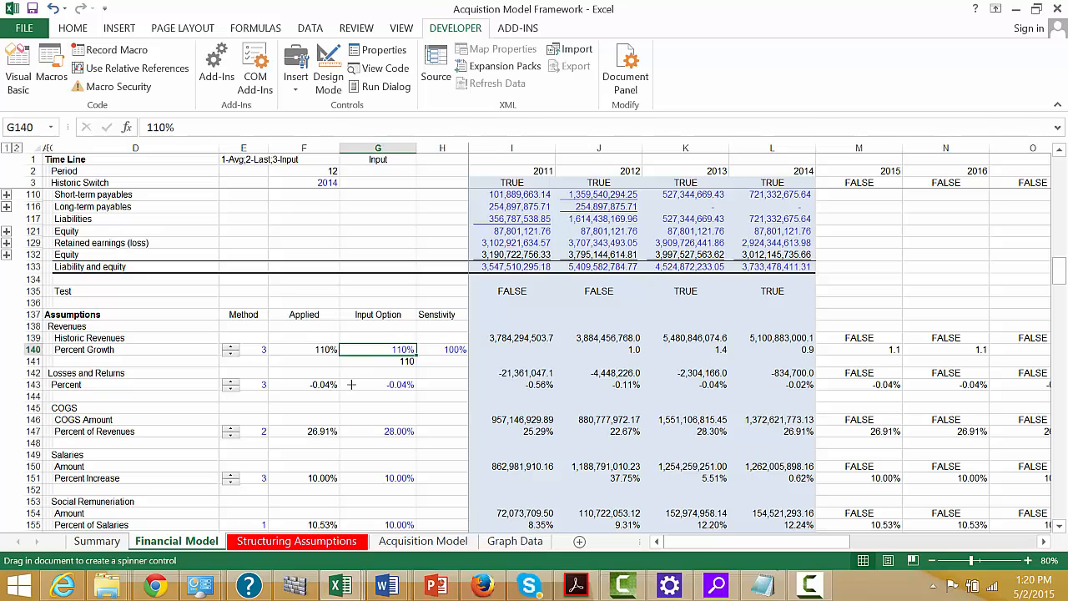
left_click_drag(351, 341, 372, 355)
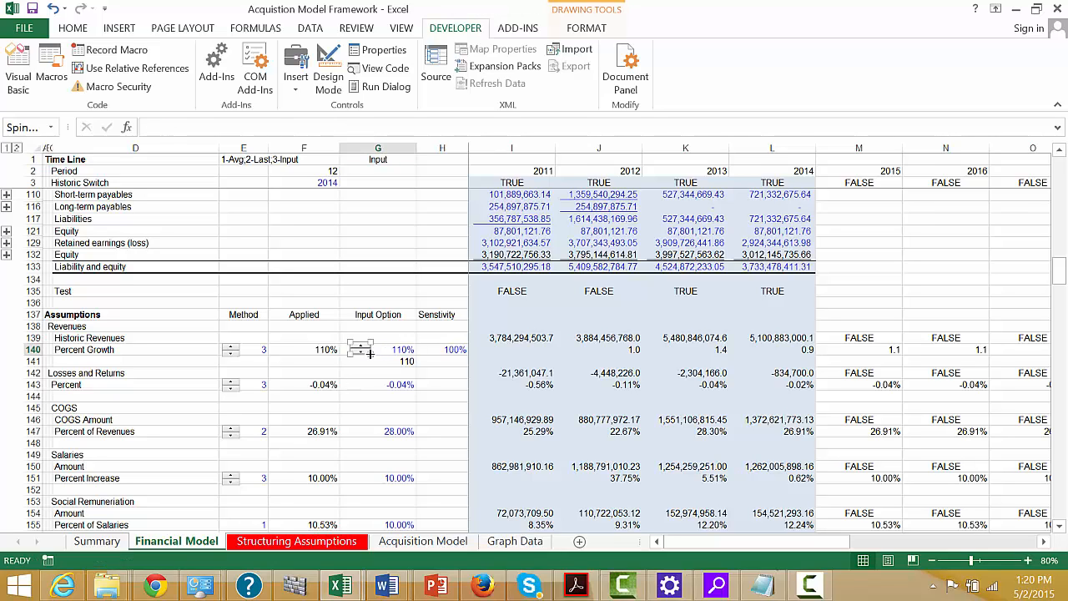
Set the new spin button's minimum to 80 and maximum to 140, and link it to Financial Model cell G141
right_click(360, 347)
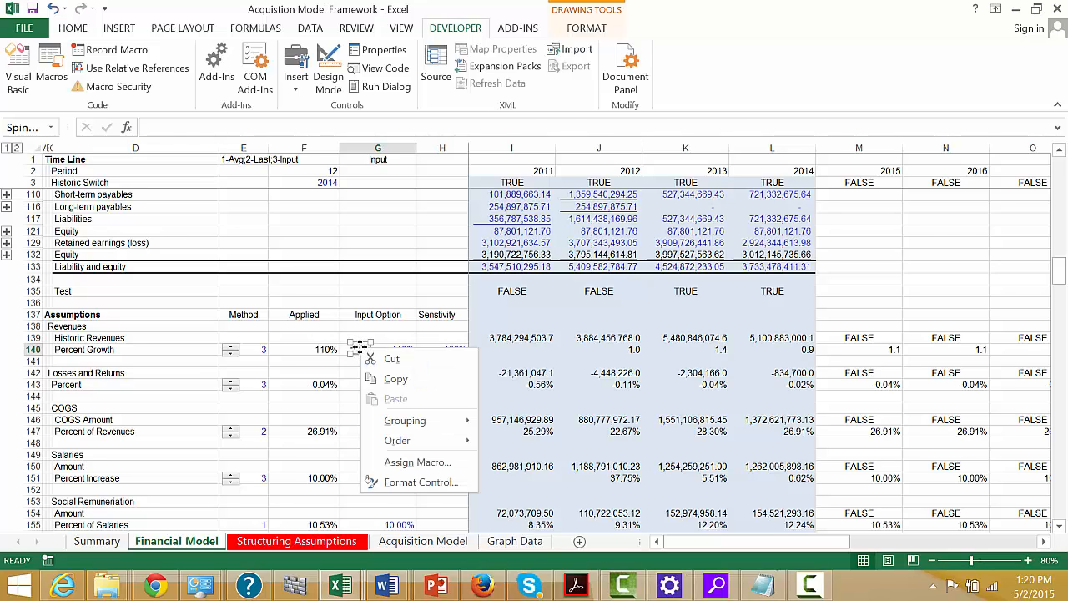
left_click(417, 482)
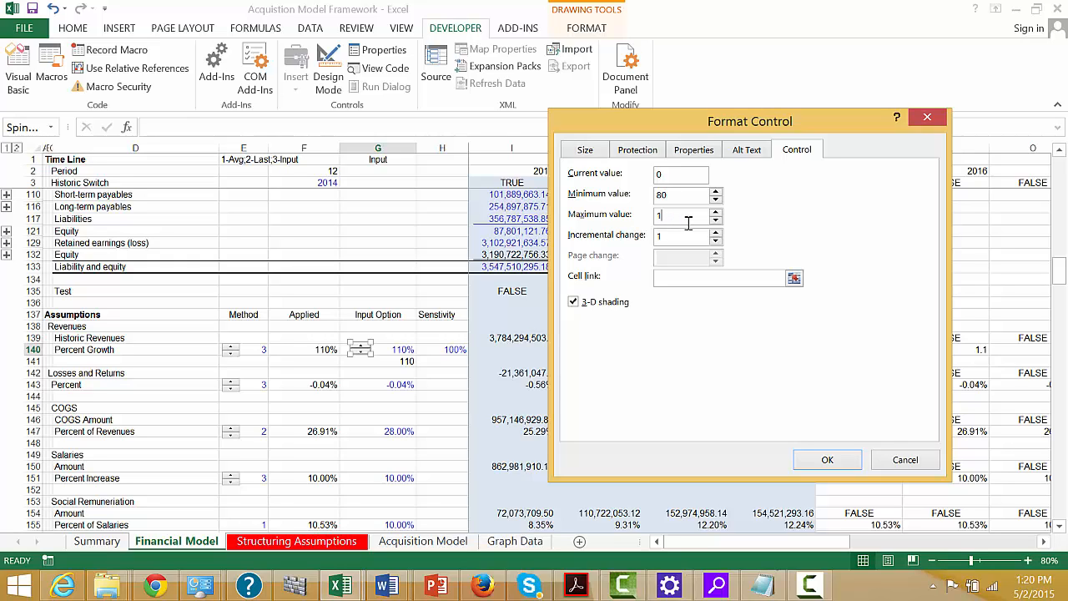
left_click(794, 278)
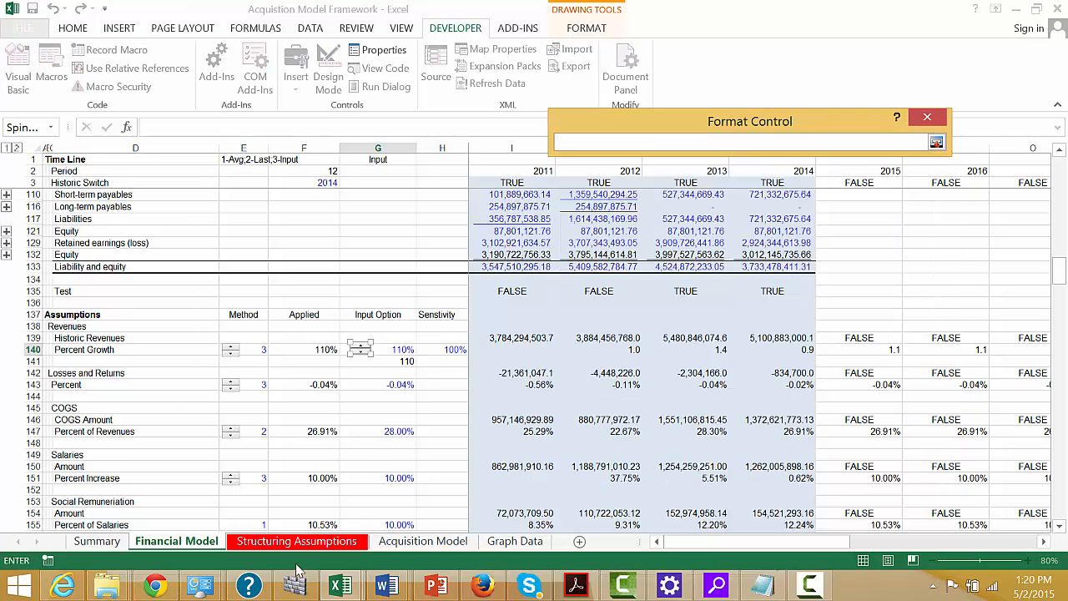
left_click(251, 541)
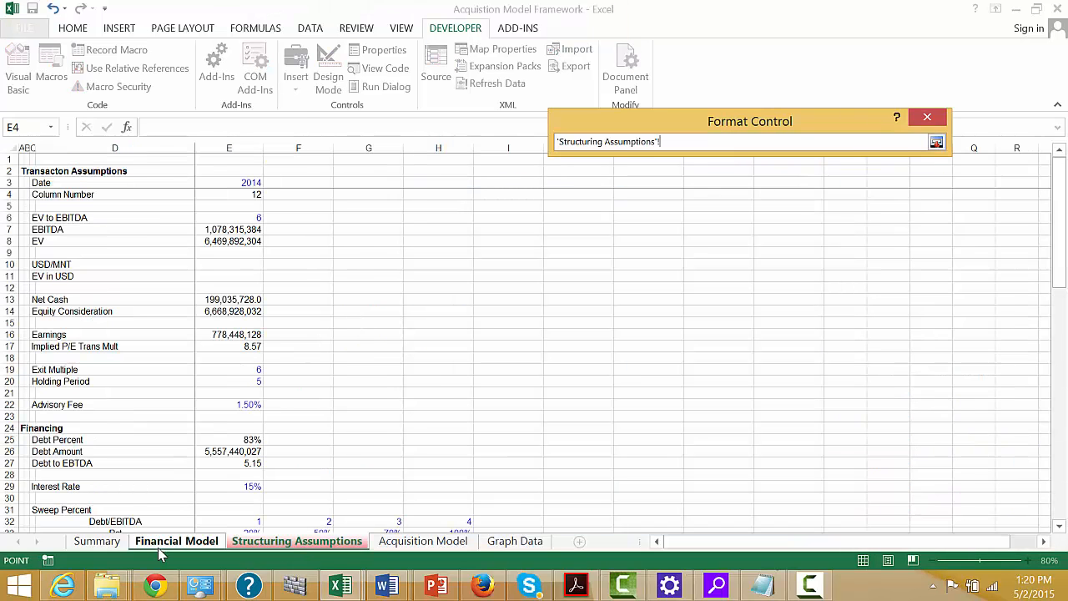
left_click(161, 544)
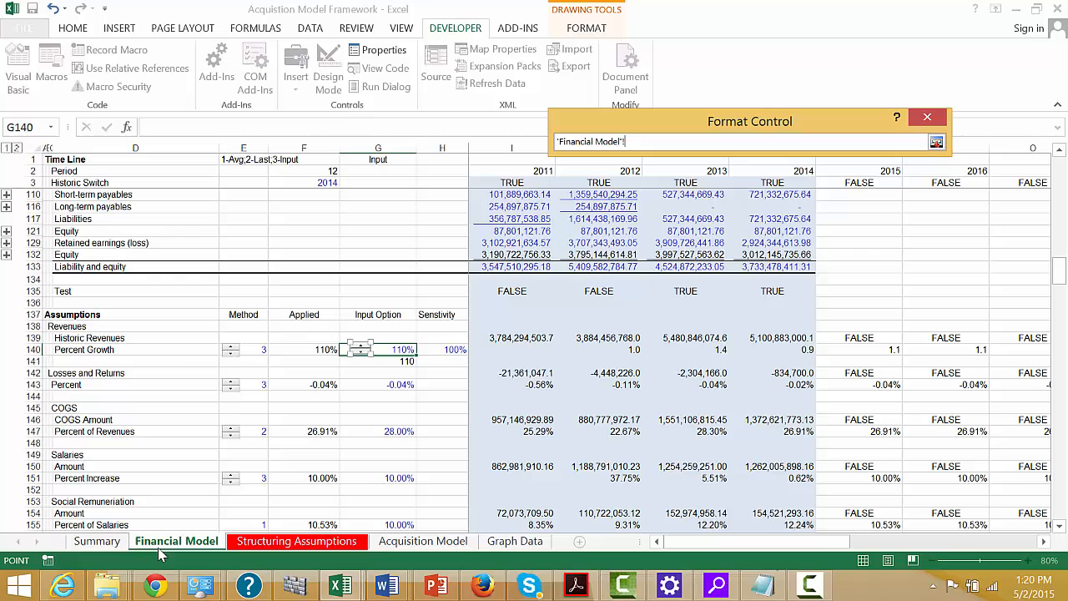
left_click(405, 360)
key("Return")
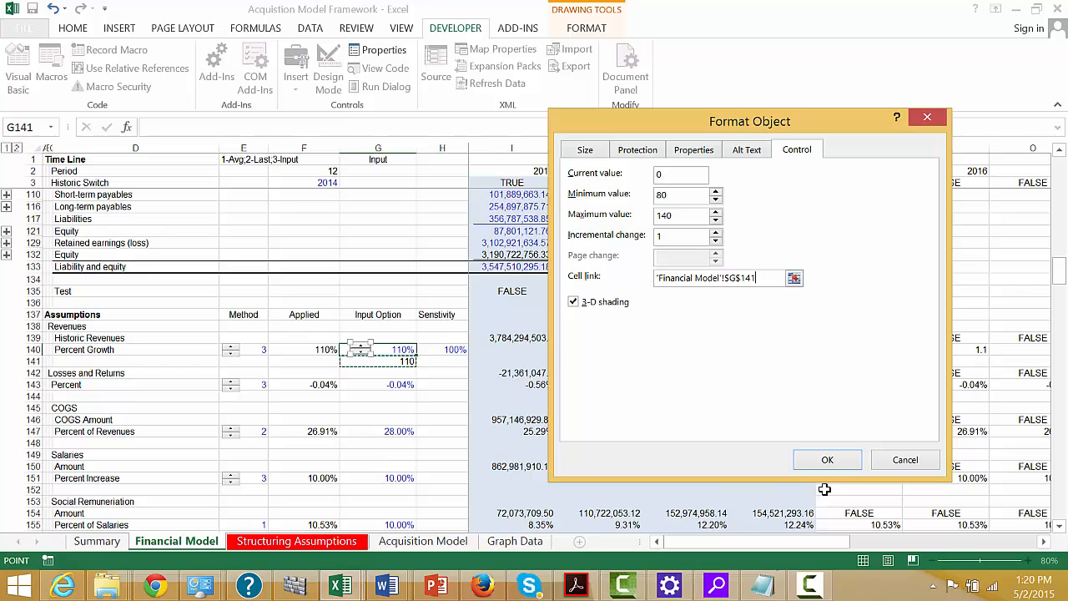
left_click(825, 459)
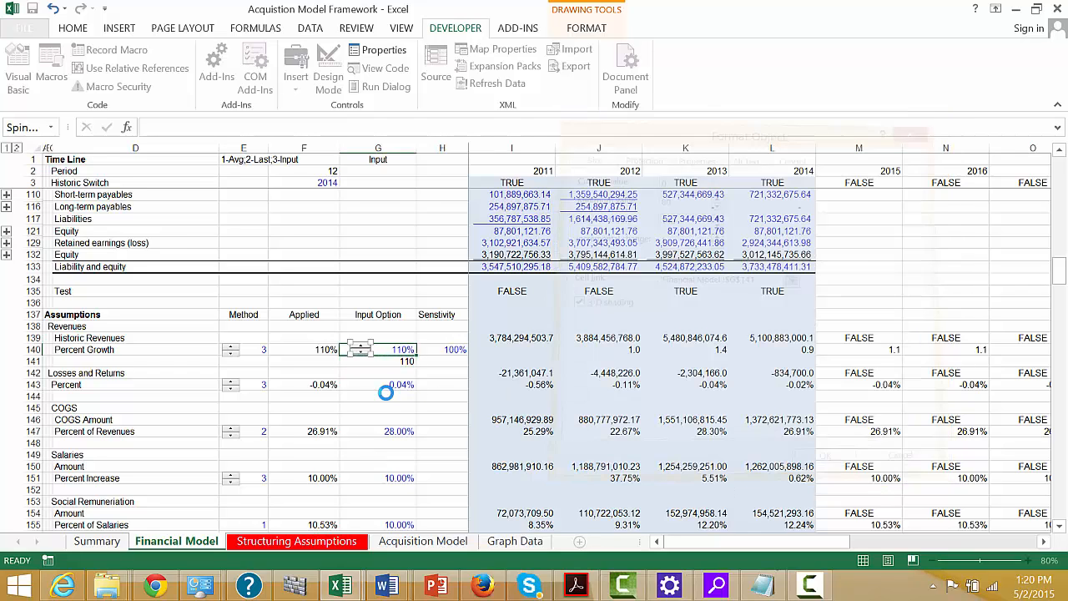
Make the Percent Growth input option in G140 the formula =G141/100
left_click(365, 385)
key("Up")
key("Up")
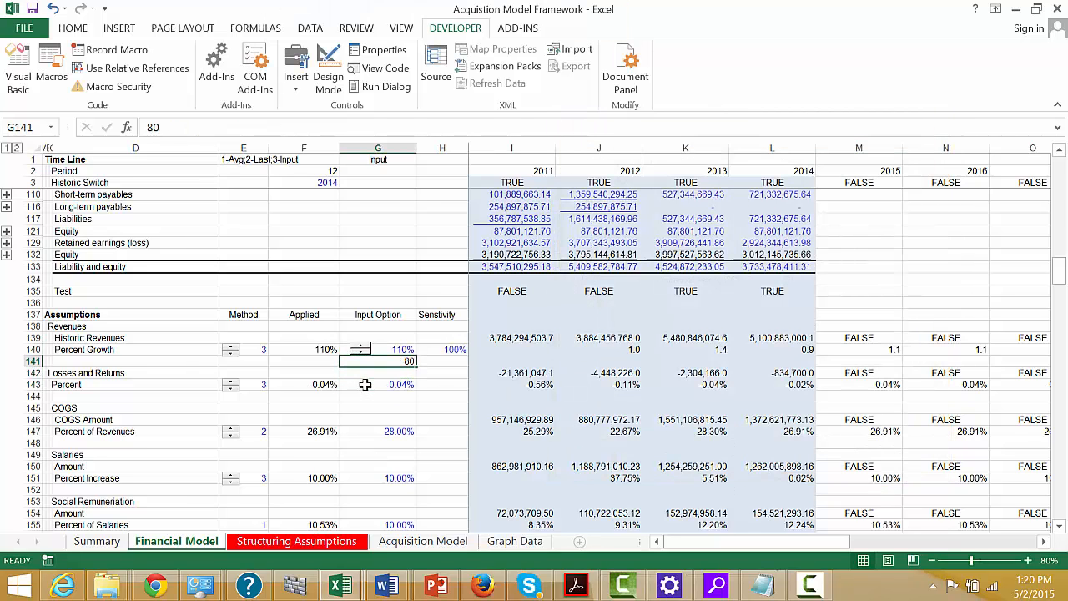
key("Up")
type("=")
key("Down")
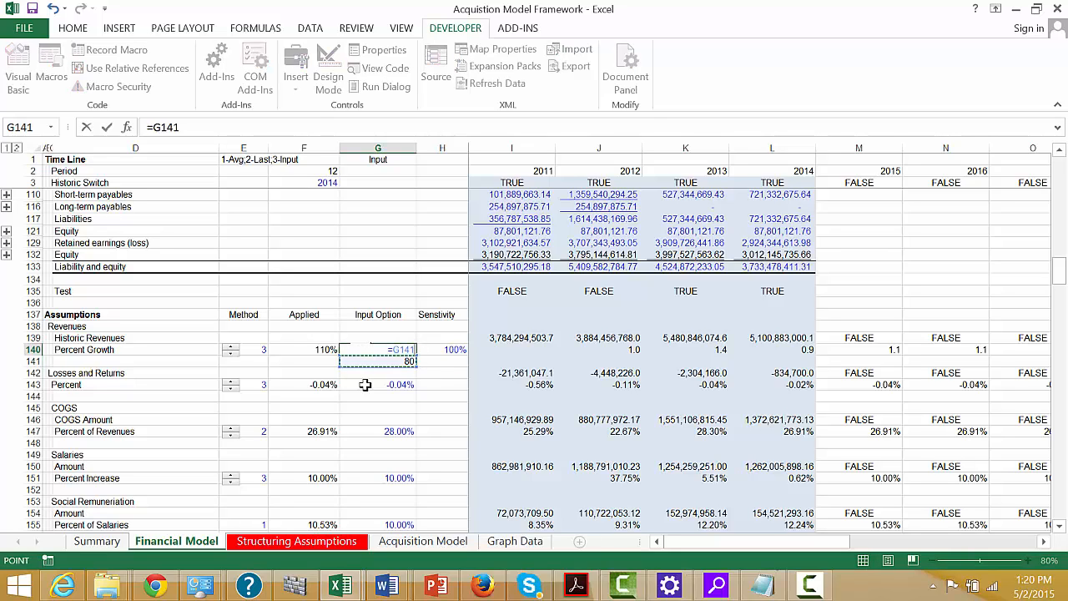
type("/100")
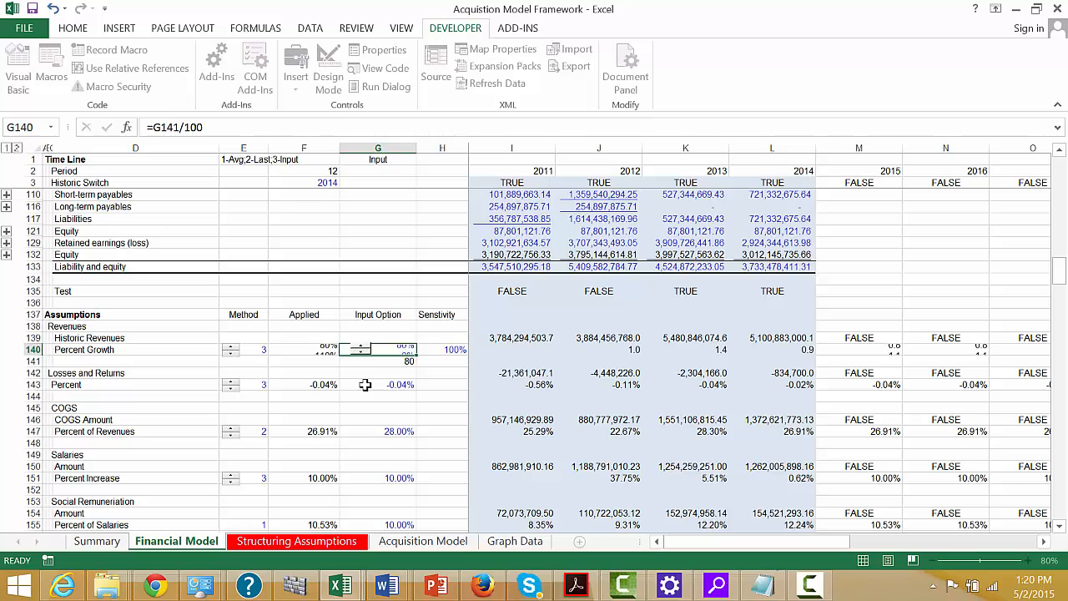
key("Return")
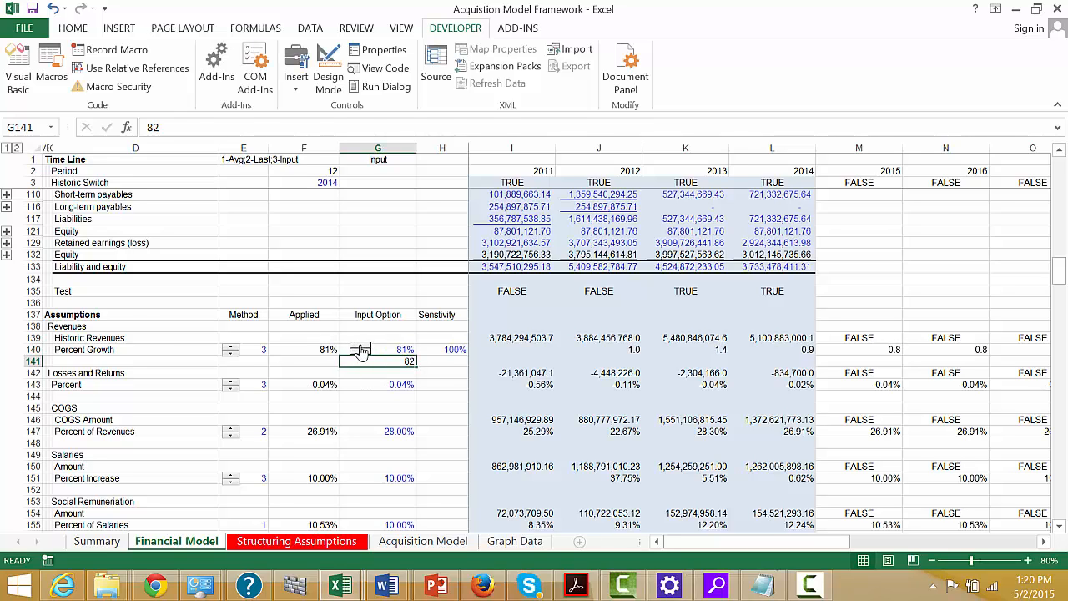
Test the Percent Growth spin button by stepping its value up, and set G141 back to 110
left_click(361, 351)
left_click(360, 350)
left_click(360, 350)
left_click(360, 351)
type("100")
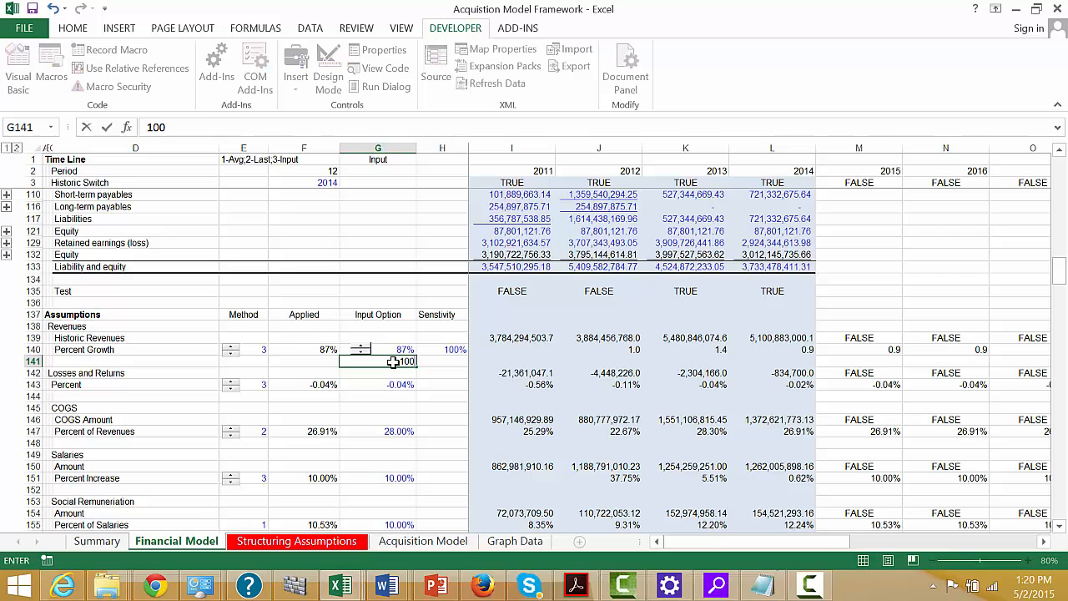
type("1")
key("Return")
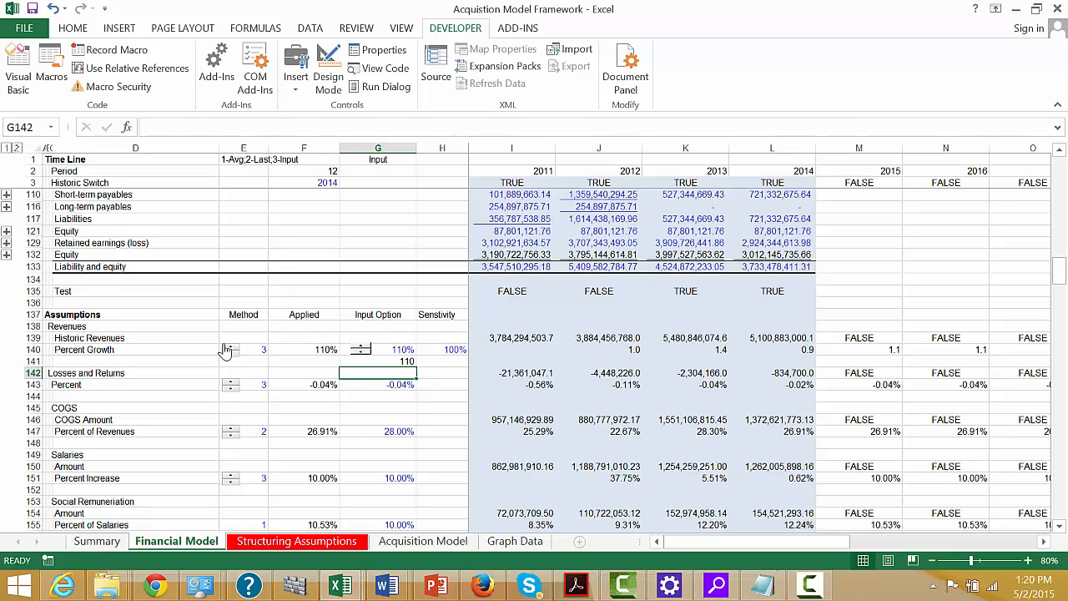
Narrow the Percent Growth input spin button slightly within cell G140
left_click(361, 348)
right_click(363, 348)
key("Escape")
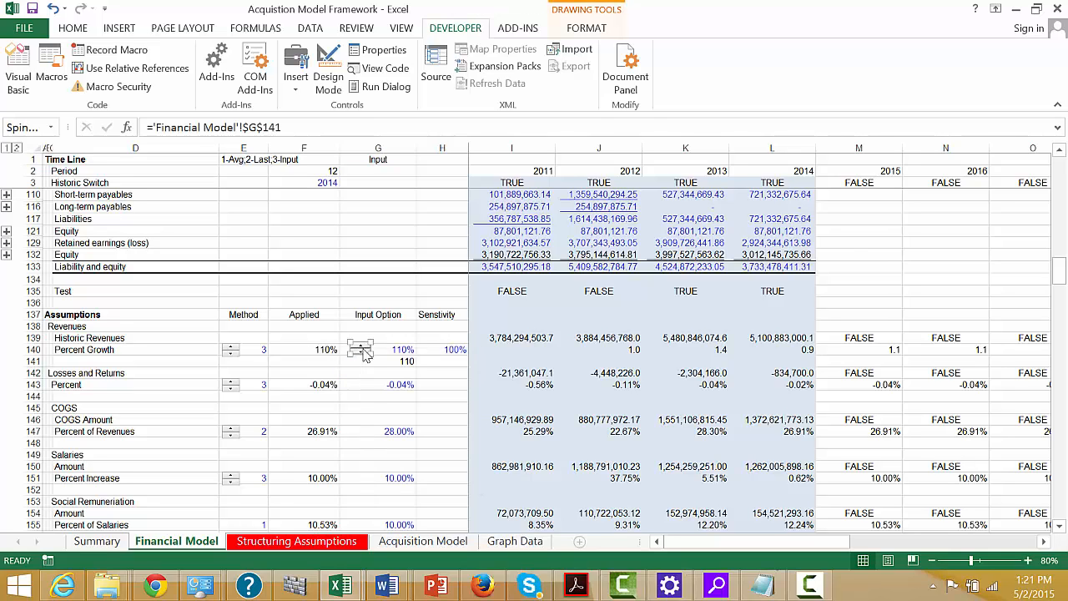
left_click_drag(371, 355, 369, 357)
left_click(381, 387)
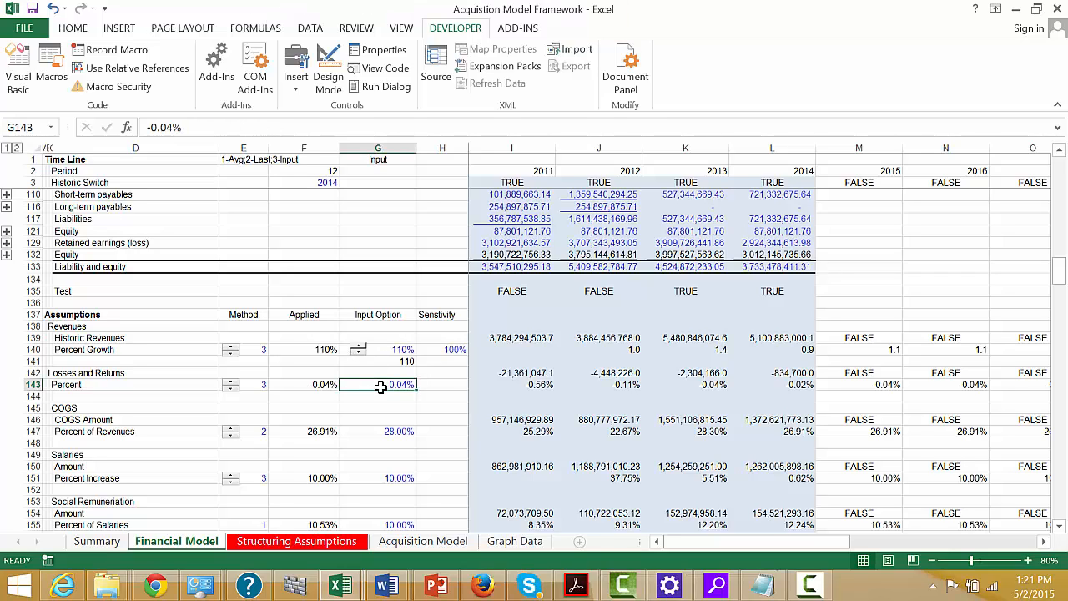
Copy the Percent Growth input spin button to the COGS Percent of Revenues input option in G147
left_click(360, 344)
right_click(359, 344)
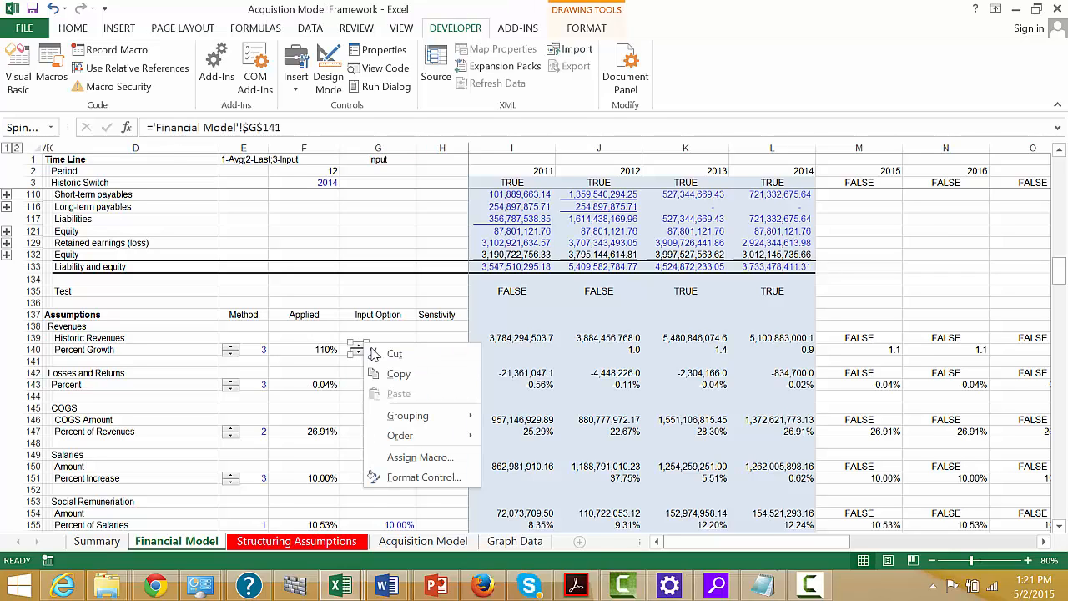
left_click(399, 374)
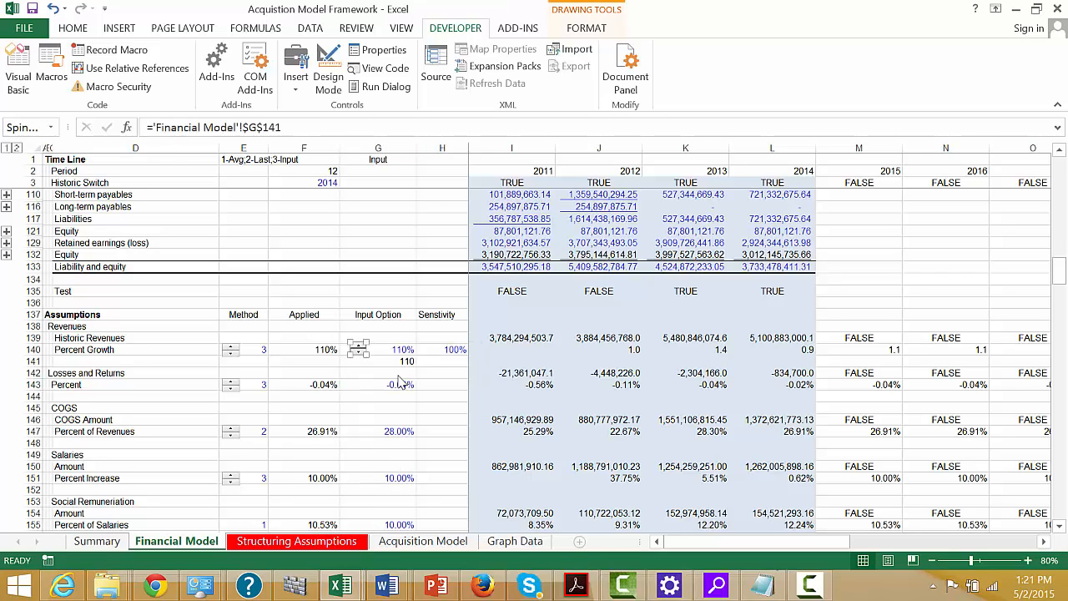
left_click(355, 431)
key("ctrl+v")
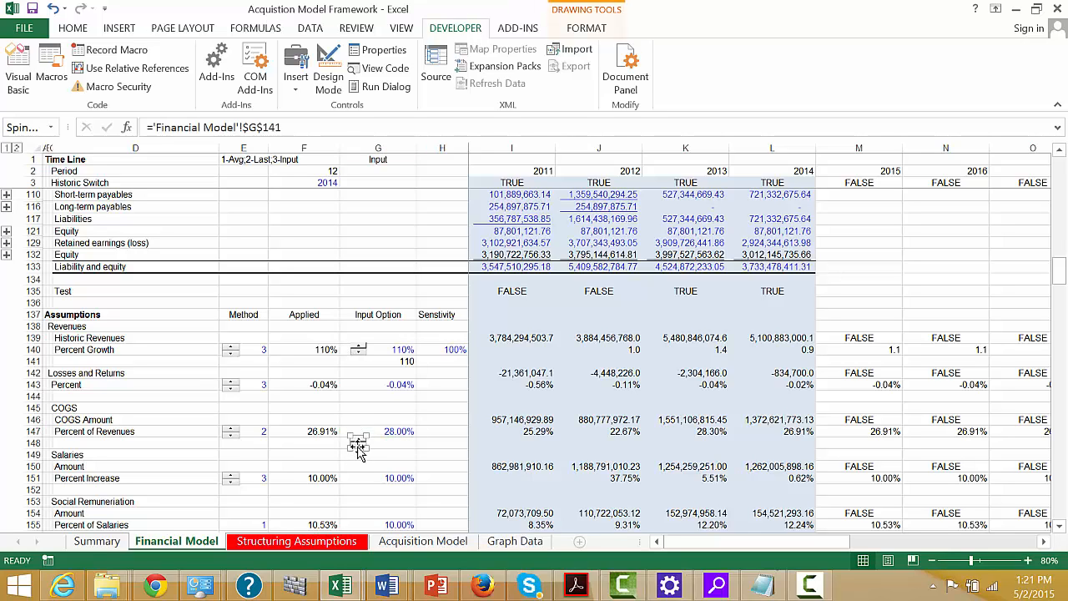
left_click_drag(358, 444, 355, 432)
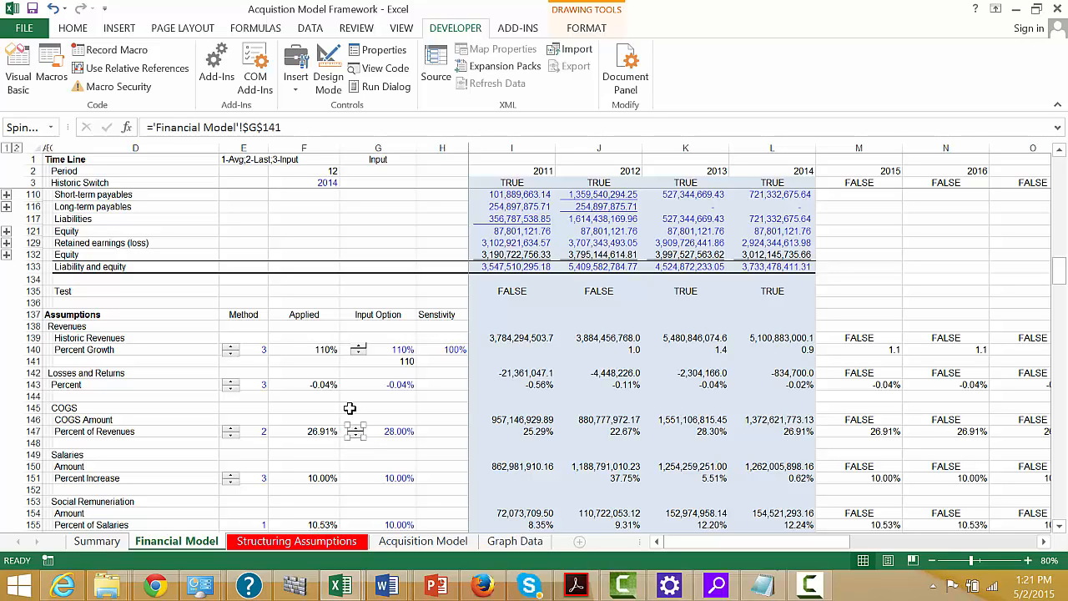
Relink the copied COGS spin button to Financial Model cell G148
left_click(313, 125)
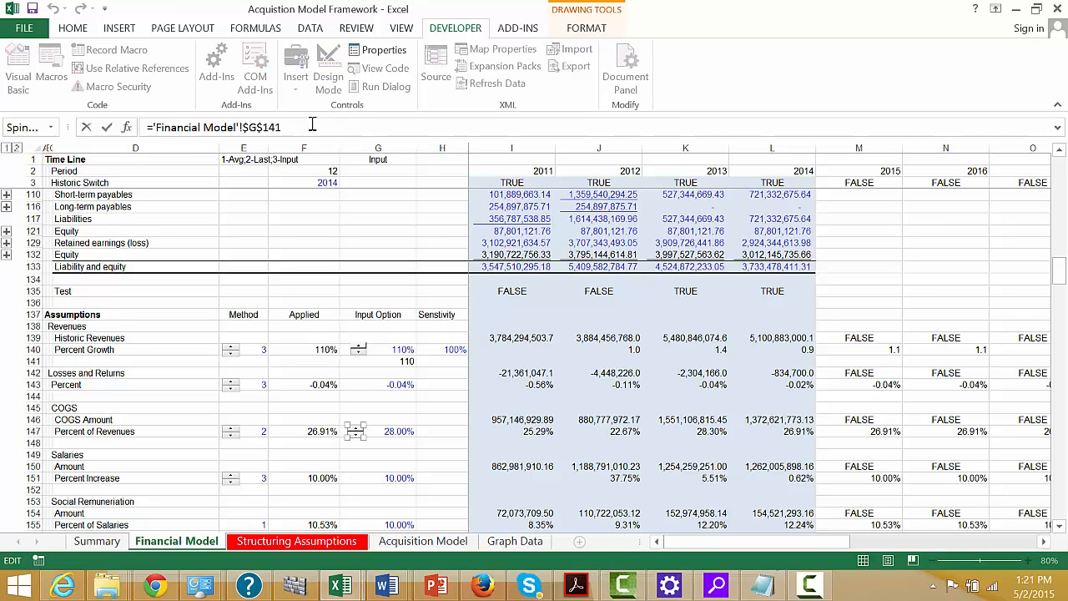
key("BackSpace")
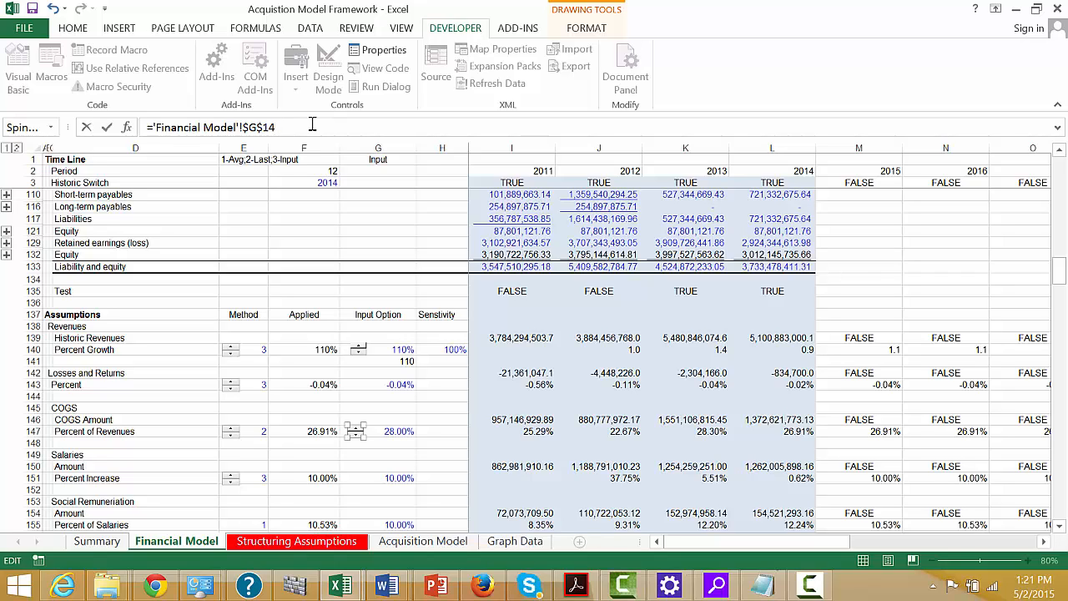
type("8")
key("Return")
right_click(357, 431)
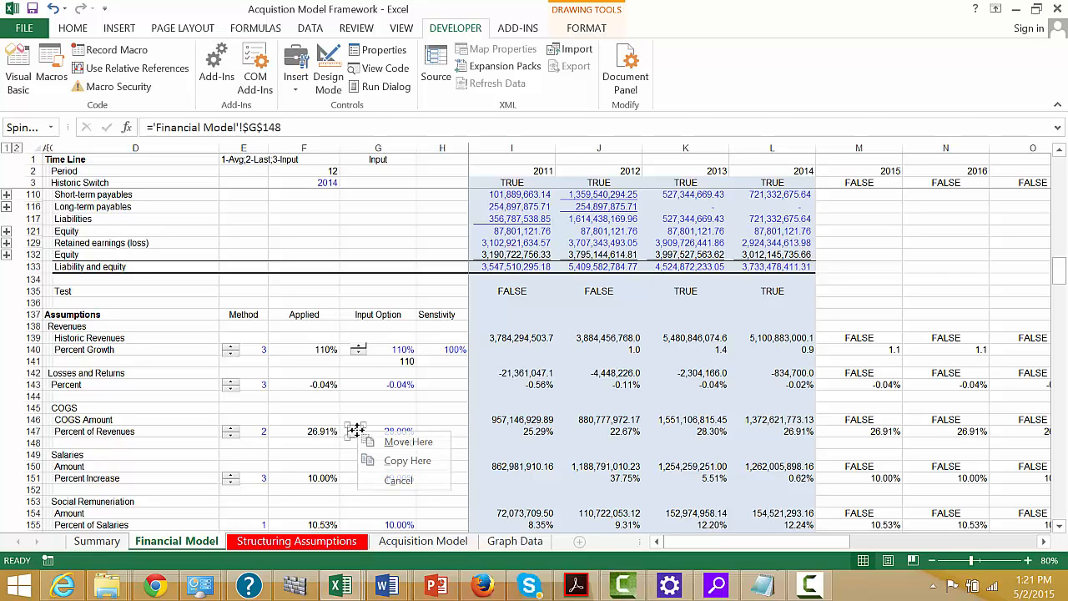
Limit the COGS Percent of Revenues input spin button to a minimum of 25 and a maximum of 30
left_click(355, 437)
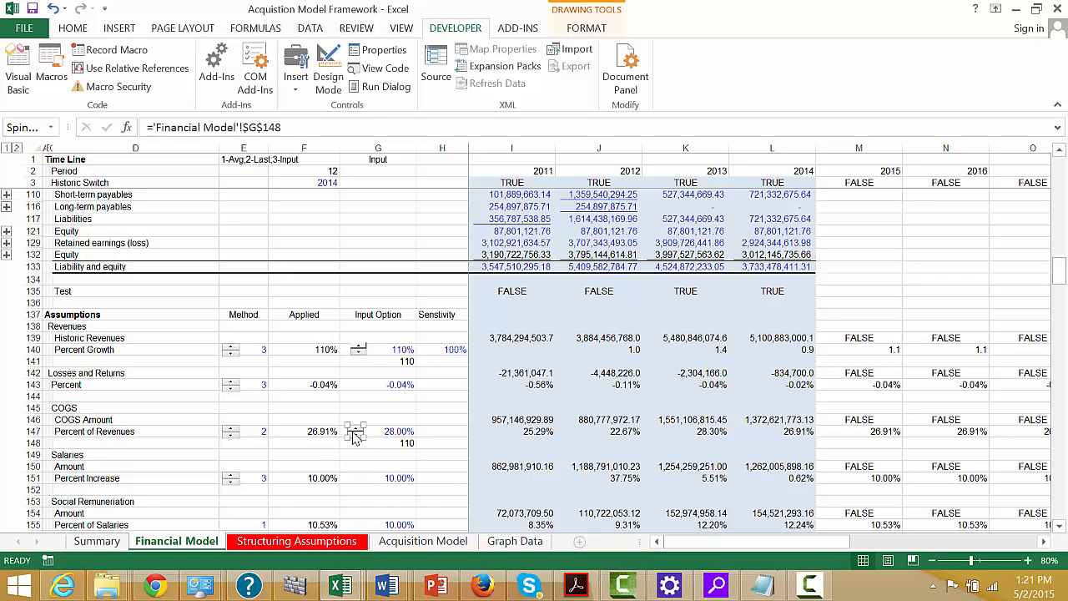
right_click(355, 434)
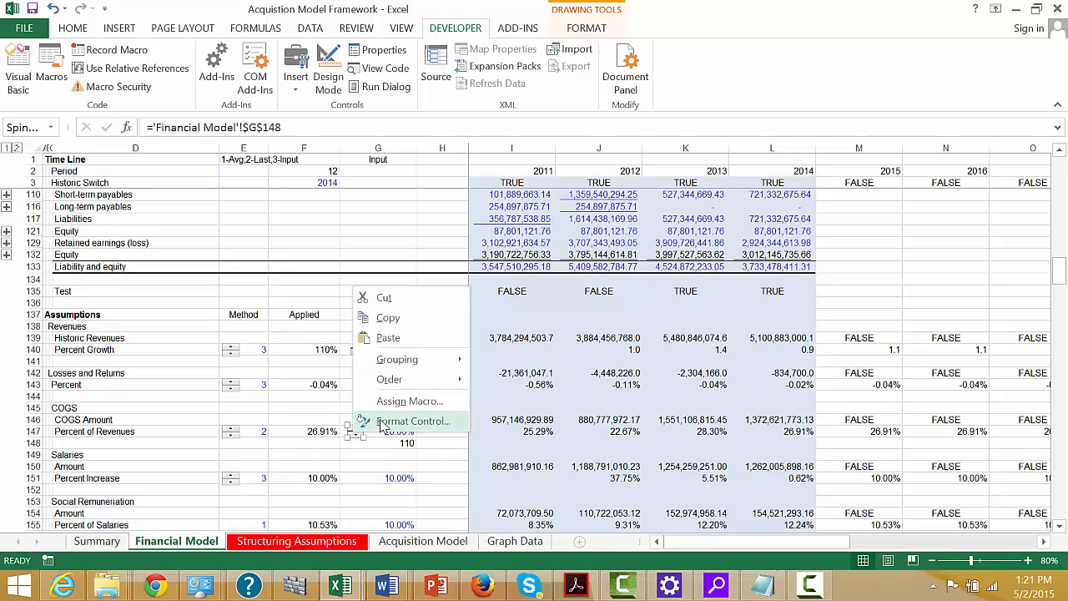
left_click(386, 421)
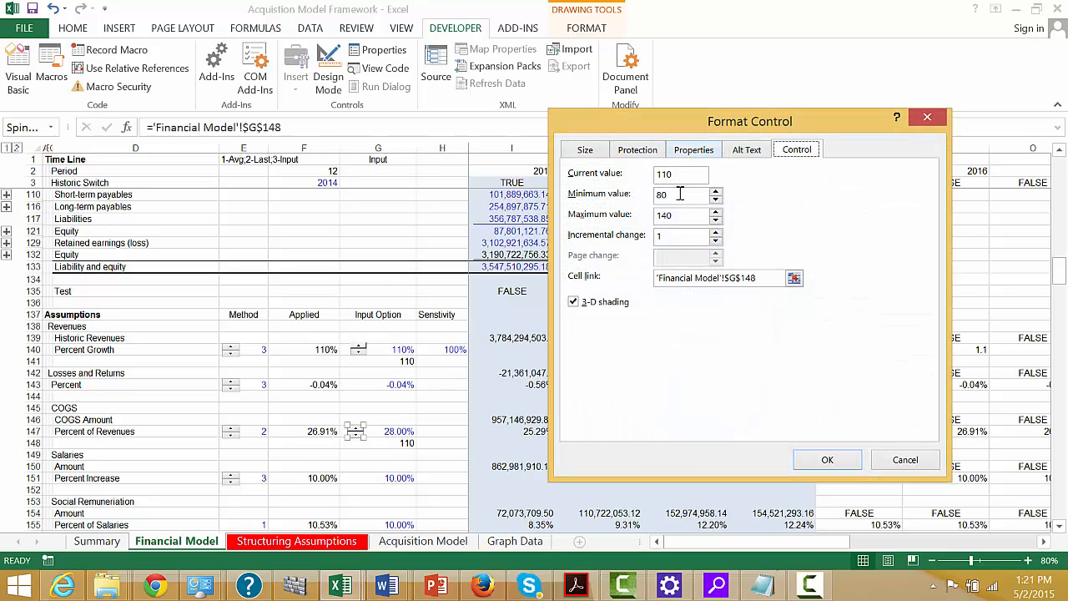
double_click(673, 192)
type("25")
key("BackSpace")
key("BackSpace")
type("25")
key("BackSpace")
key("BackSpace")
key("BackSpace")
type("30")
left_click(823, 461)
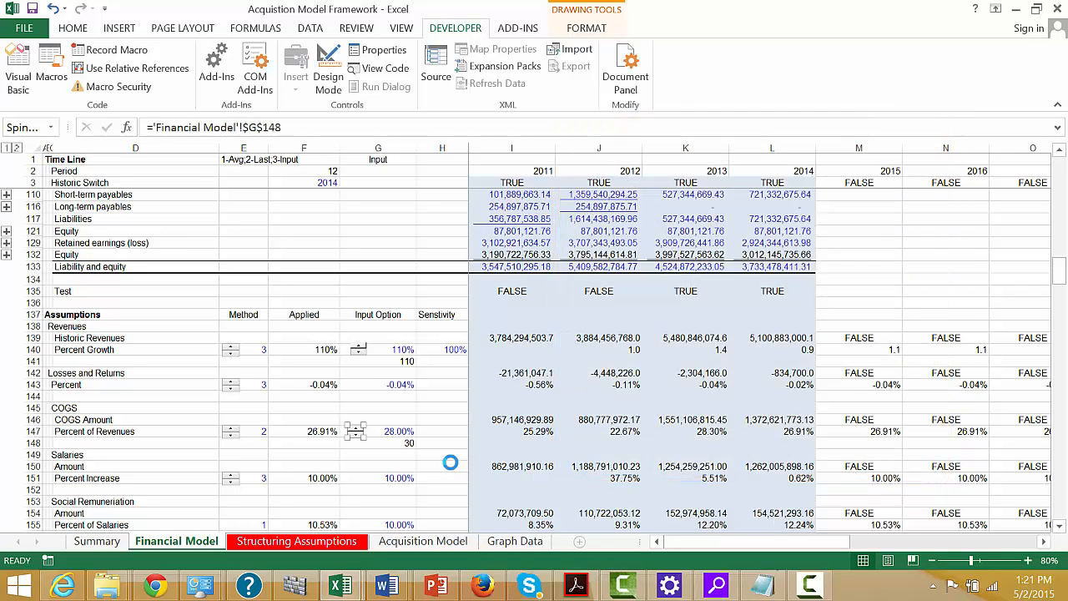
Make the COGS Percent of Revenues input option in G147 equal to G148/100
left_click(379, 454)
key("Up")
key("Up")
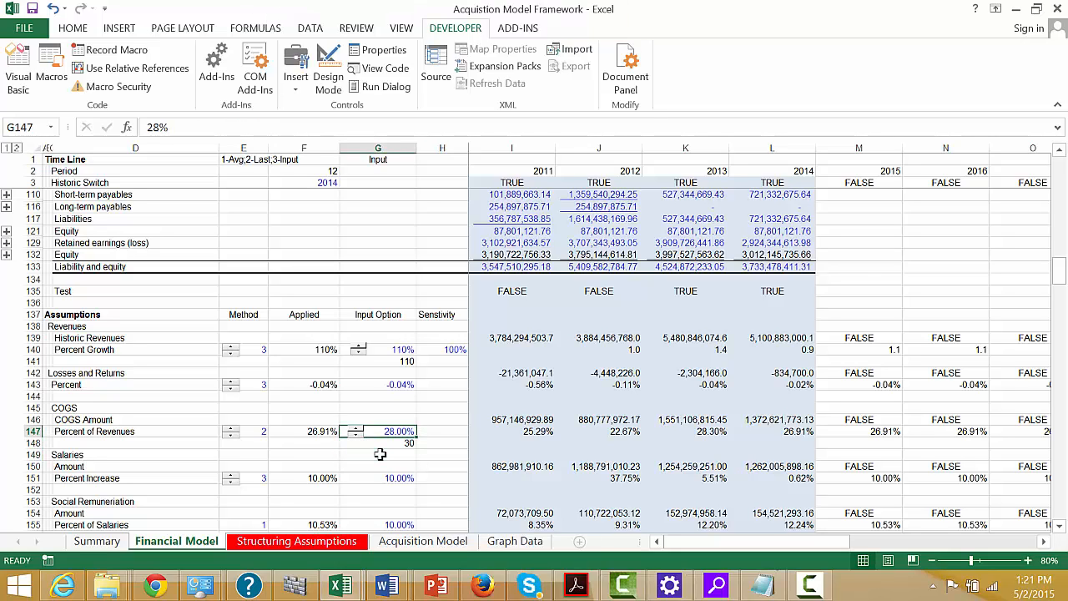
type("=")
key("Down")
type("/100")
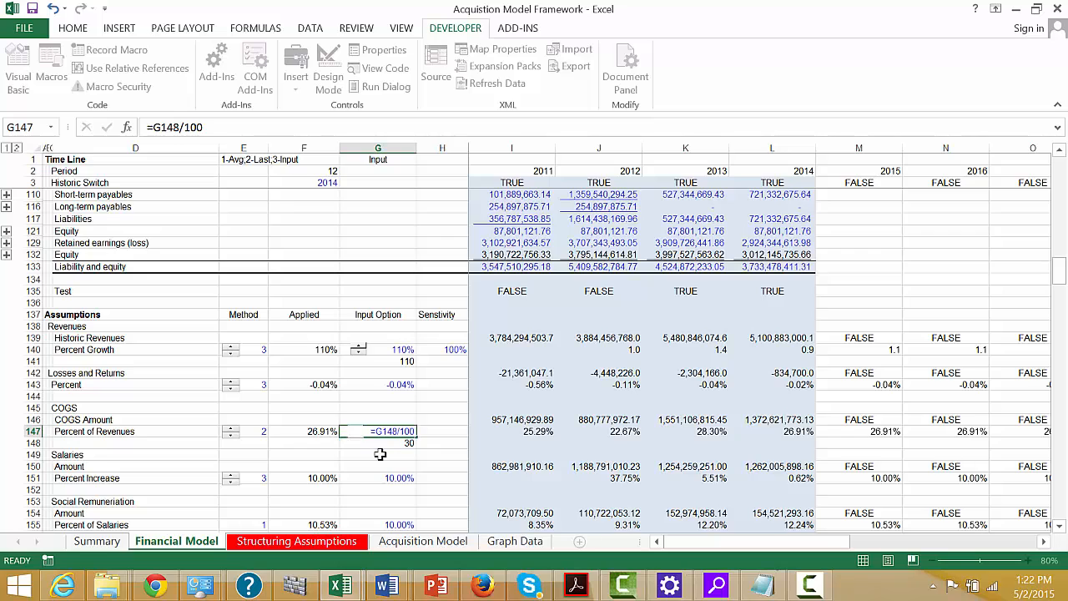
key("Return")
Set the COGS spin button's linked cell G148 to 28
key("Up")
key("Down")
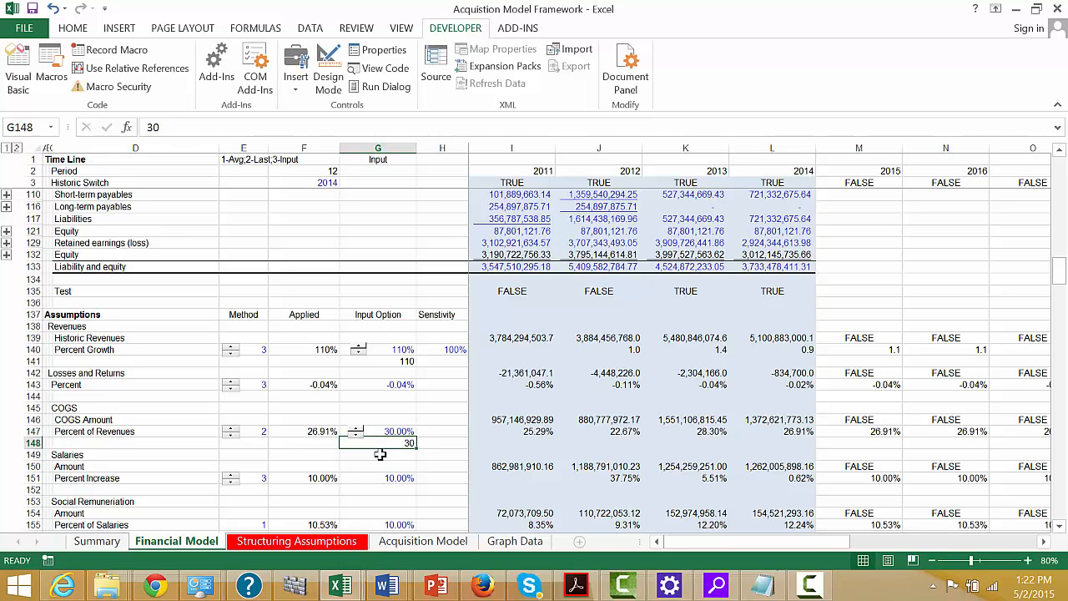
type("28")
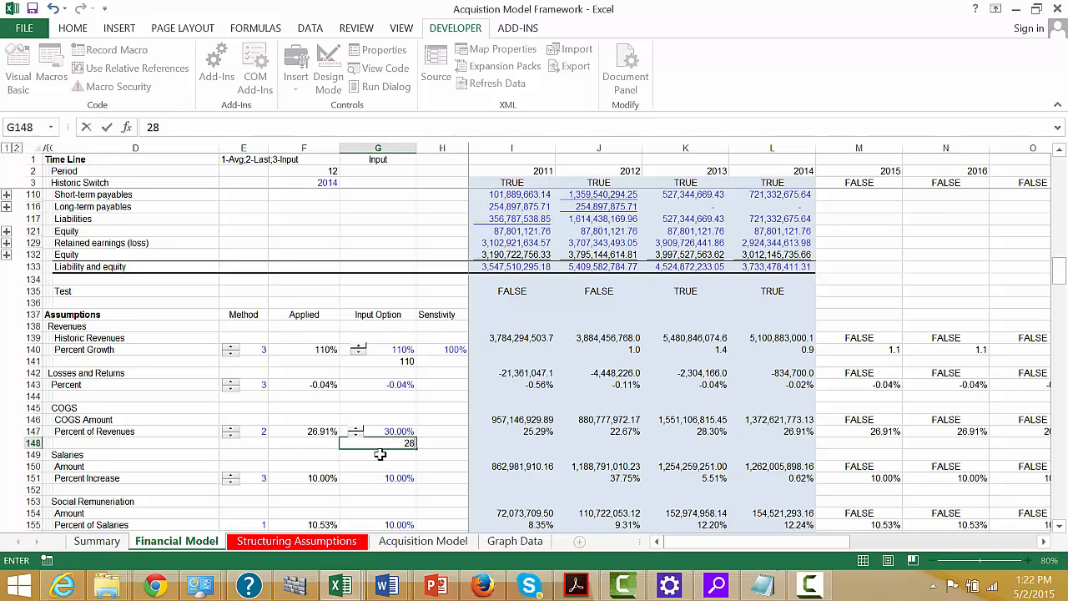
key("ctrl+Return")
left_click(379, 454)
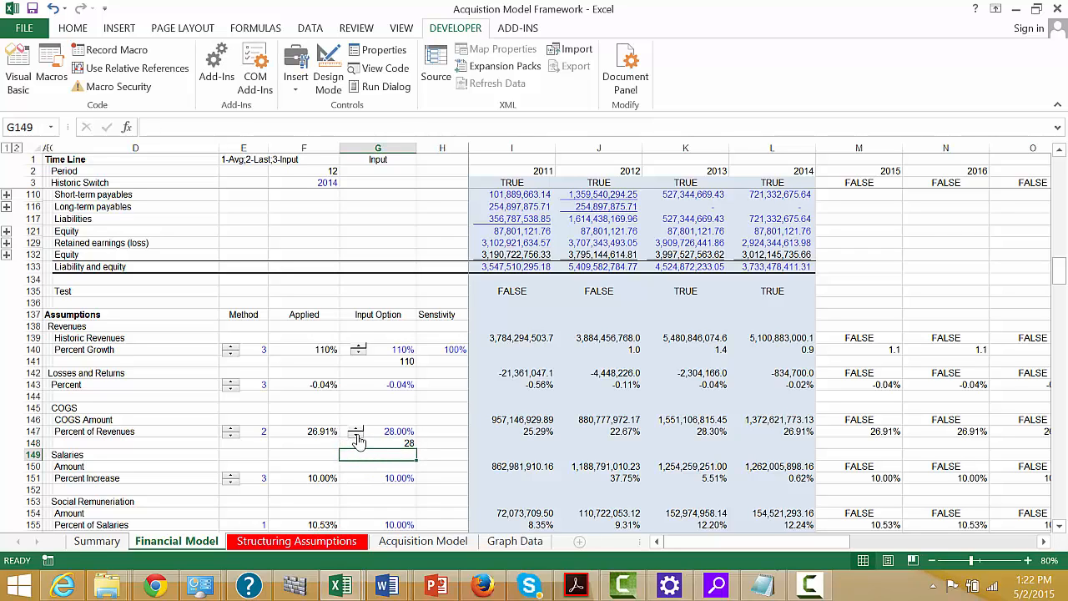
Copy the COGS input spin button to the Salaries Percent Increase input option in G151
right_click(357, 441)
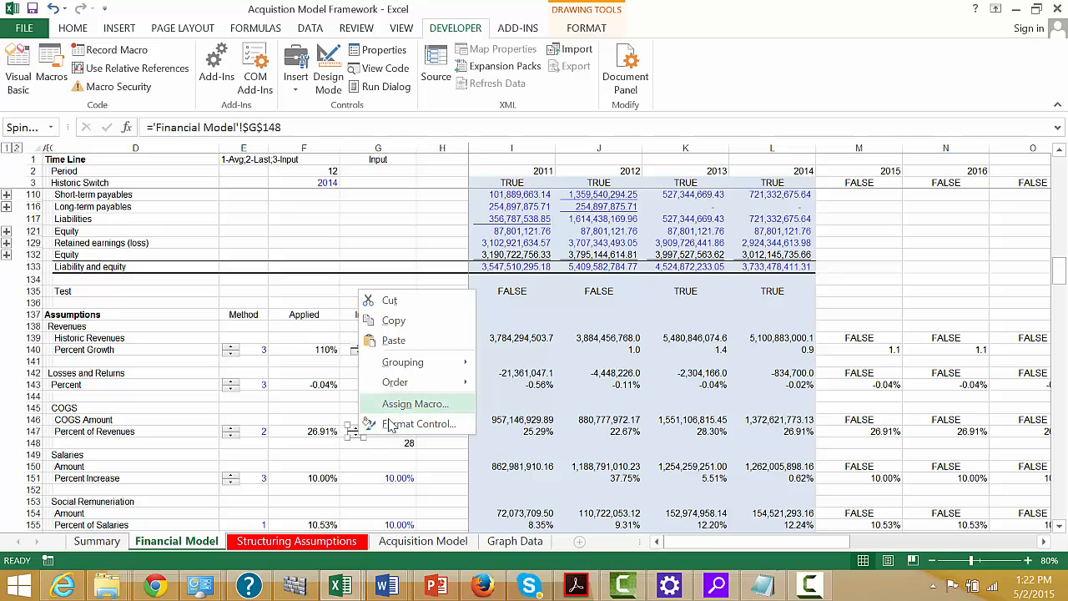
left_click(383, 321)
left_click(359, 479)
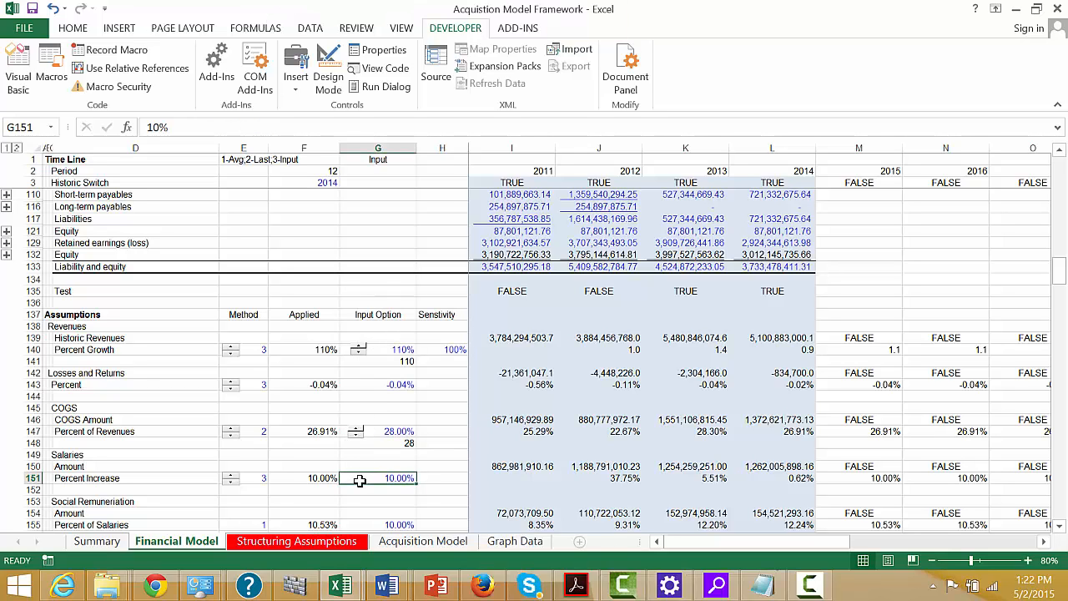
key("ctrl+v")
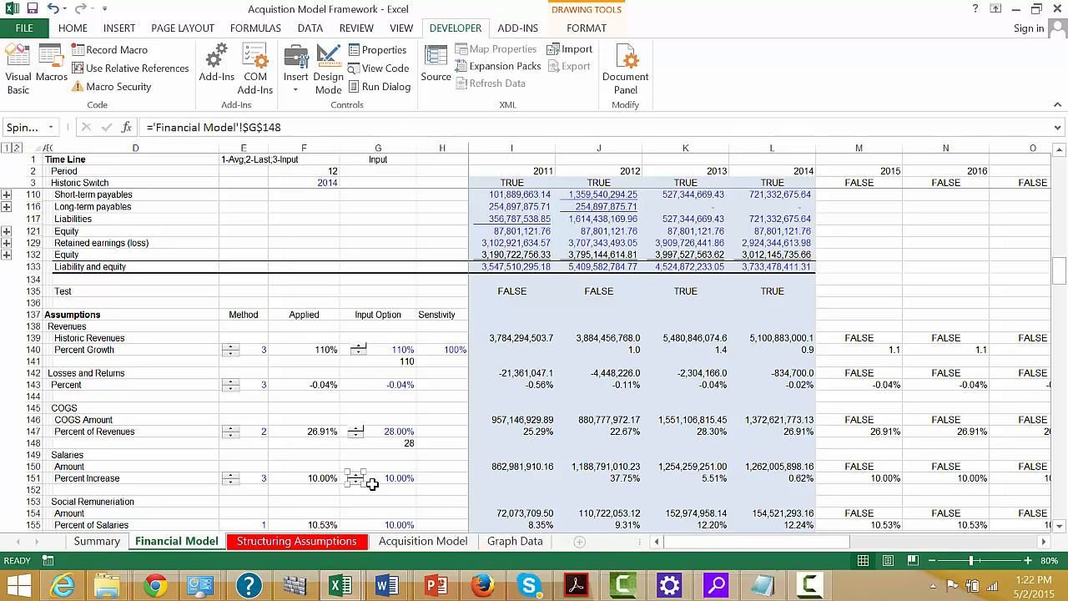
Enter 10 in cell G152 below the Salaries Percent Increase input option
left_click(395, 489)
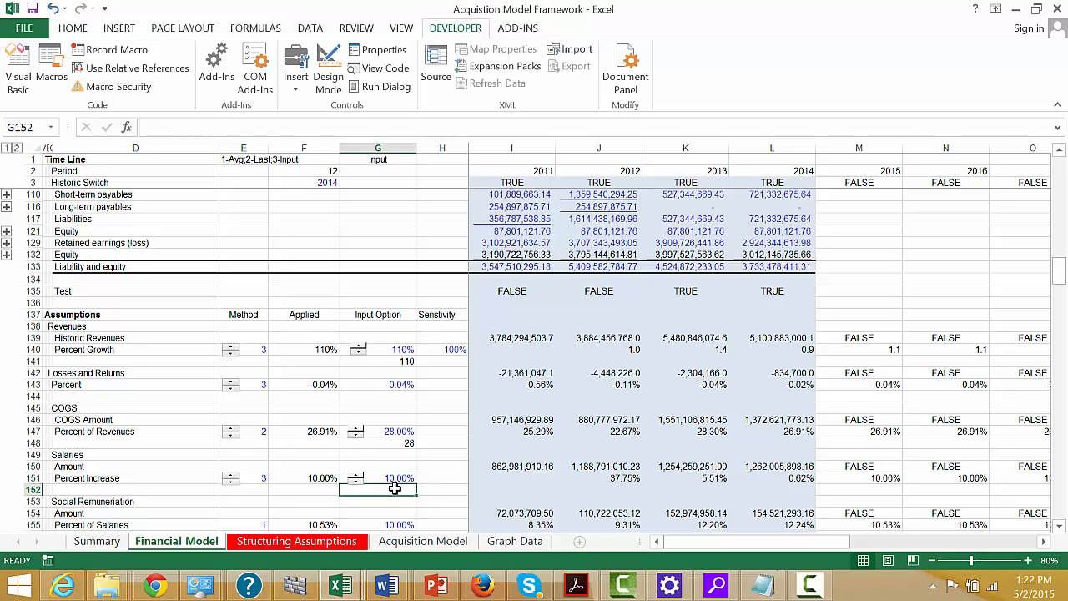
type("10")
key("Return")
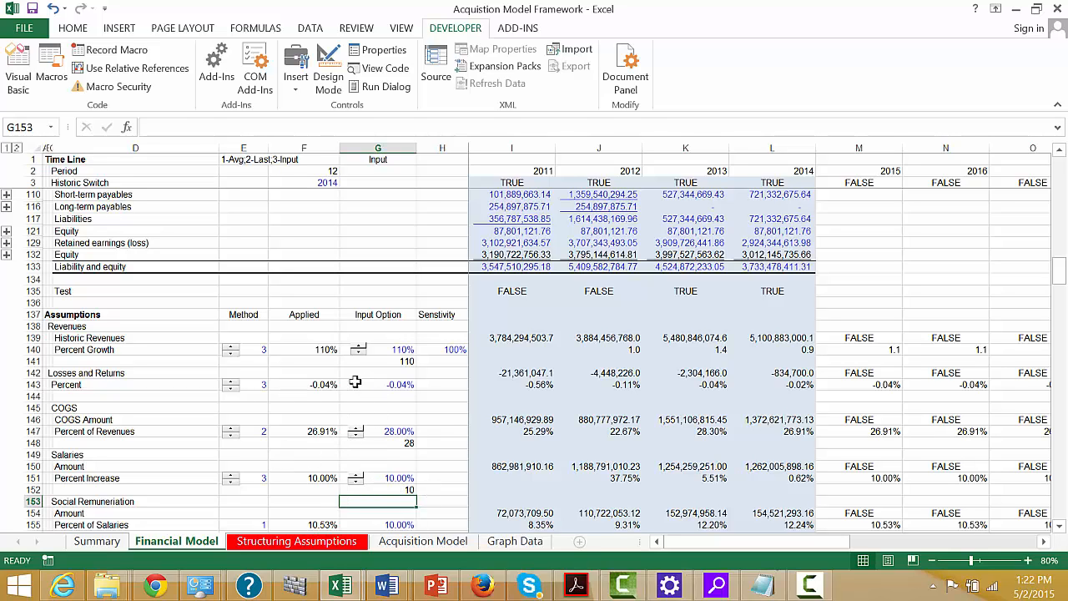
left_click(808, 584)
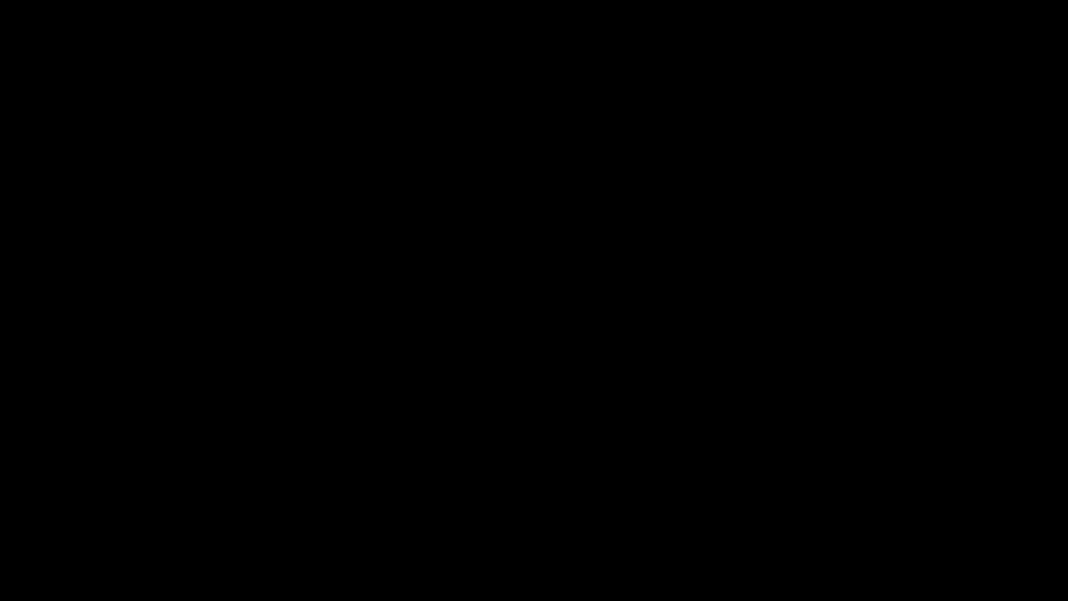